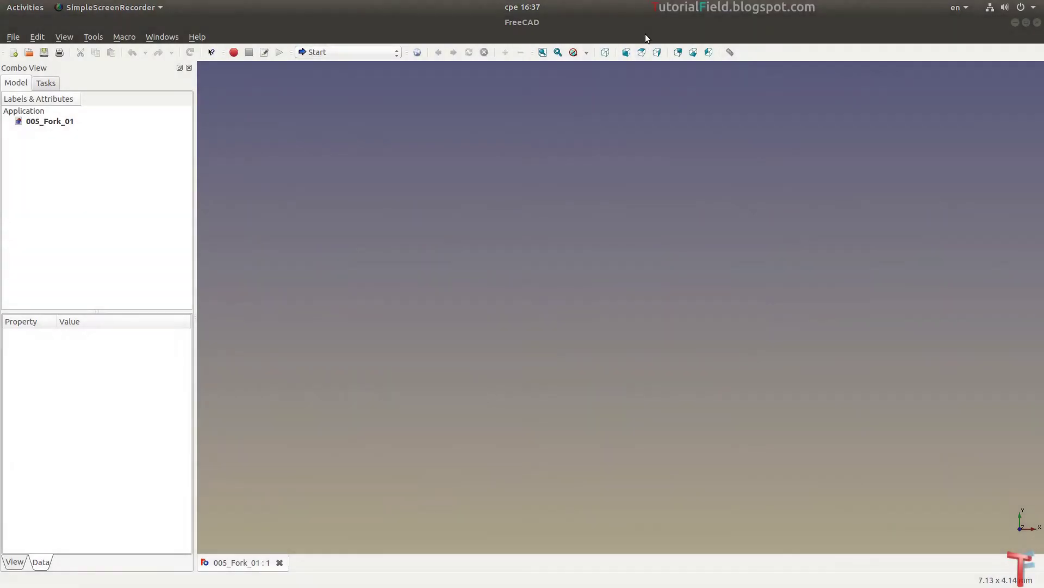
Activate the Part Design workbench and start a new sketch on the XZ-Plane
click(377, 53)
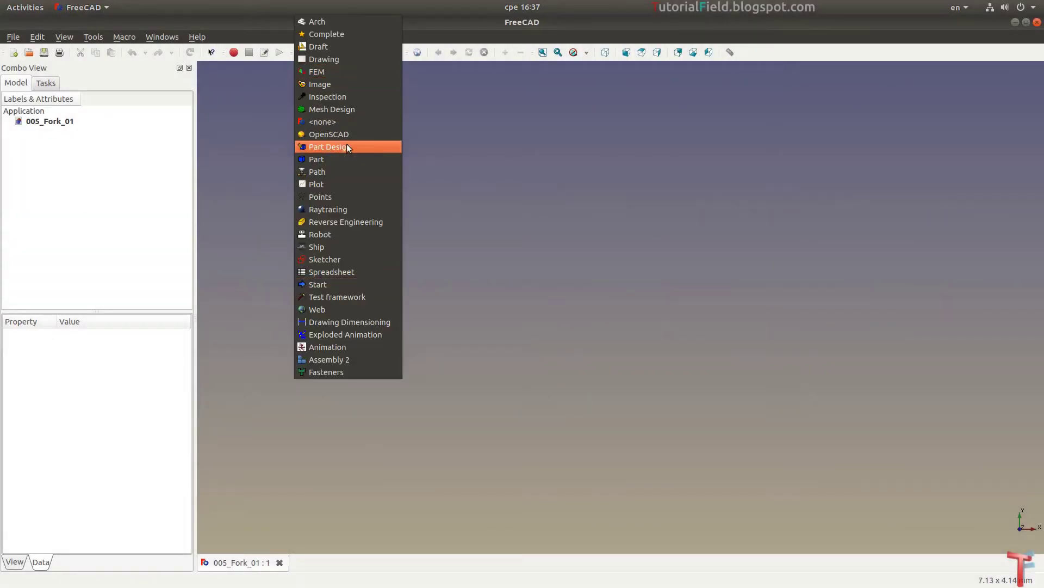
click(347, 144)
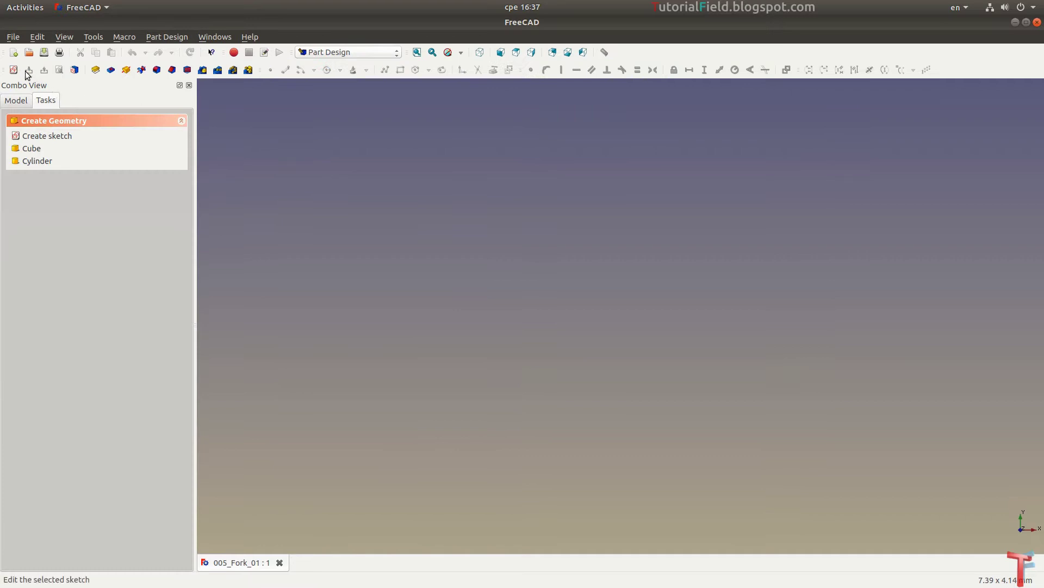
click(13, 70)
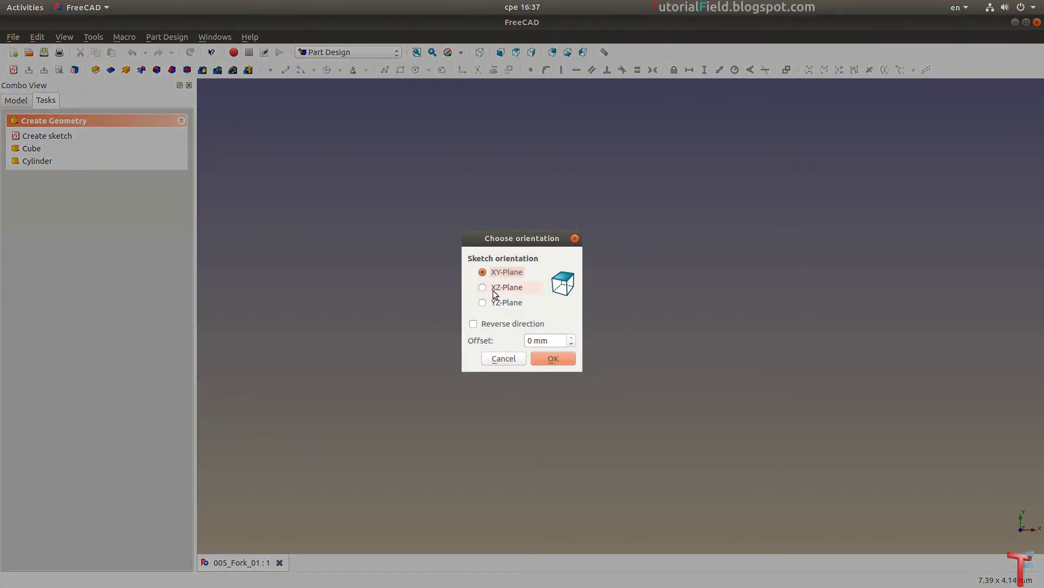
click(496, 288)
Confirm the XZ orientation and draw a rectangle across the sketch
click(553, 359)
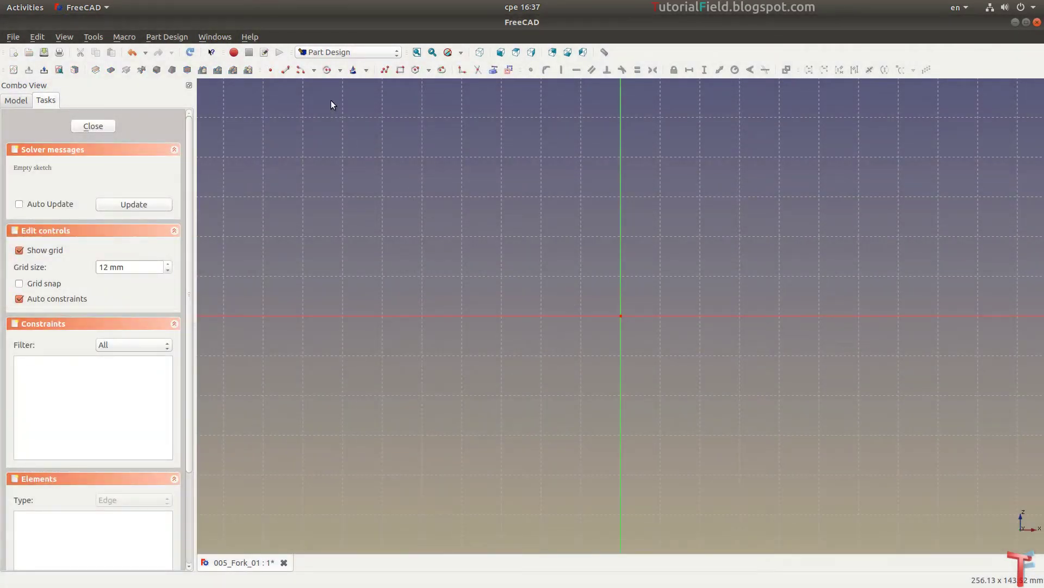
click(400, 69)
click(397, 236)
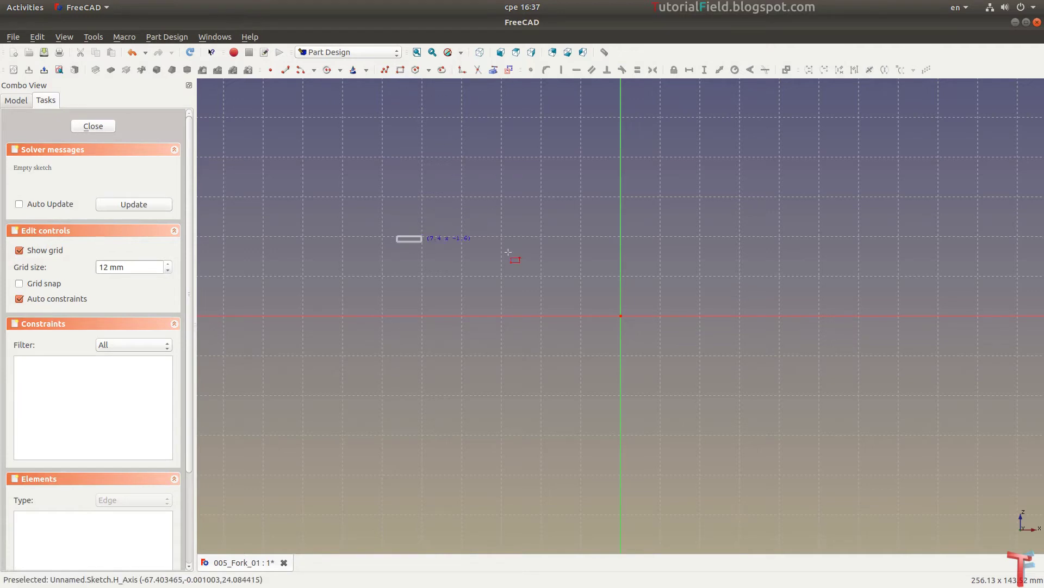
click(898, 283)
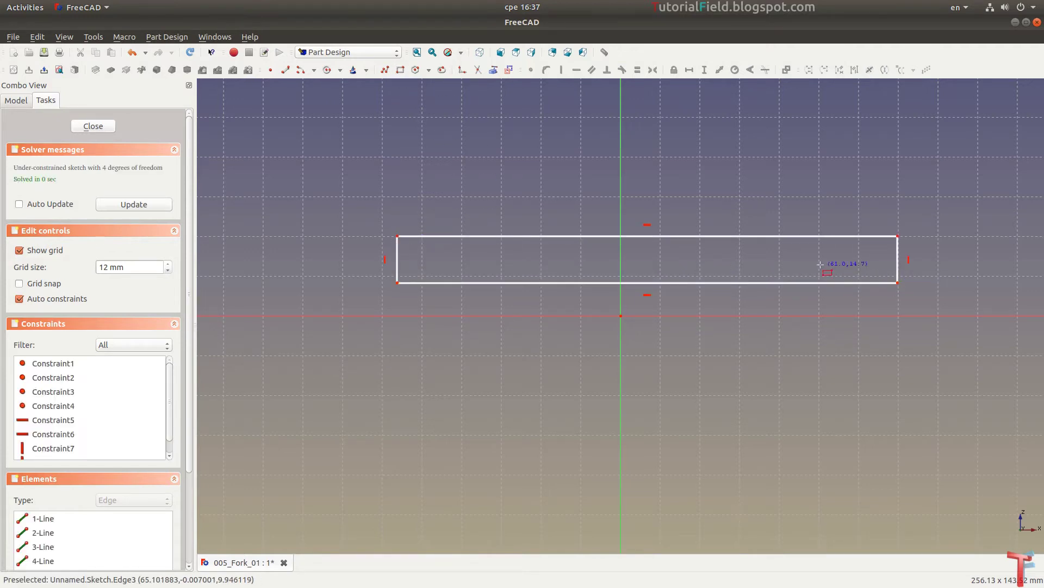
Constrain the rectangle to 170 mm wide and 16 mm tall
click(704, 236)
click(683, 69)
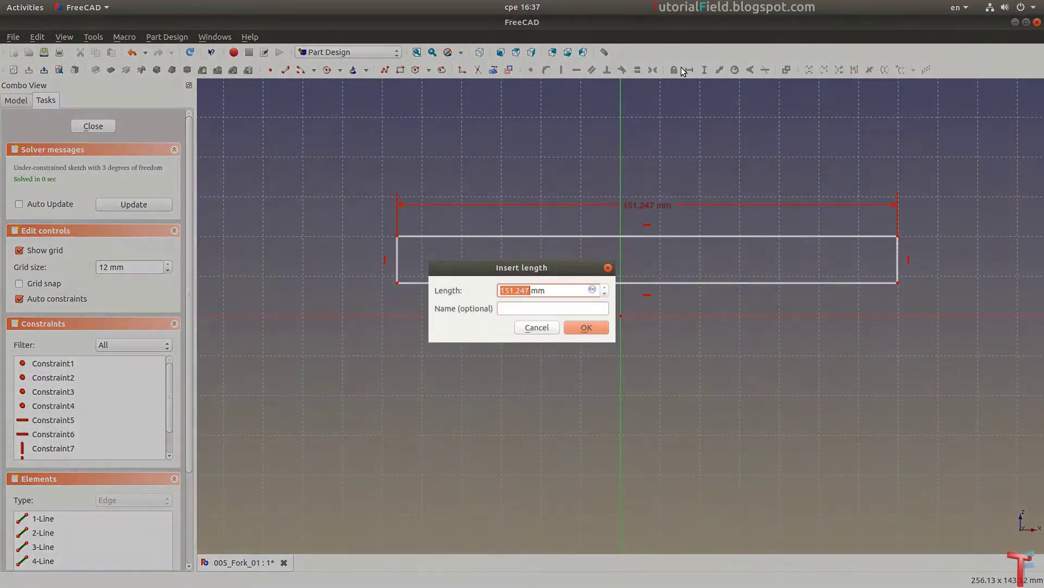
text(1)
key(Return)
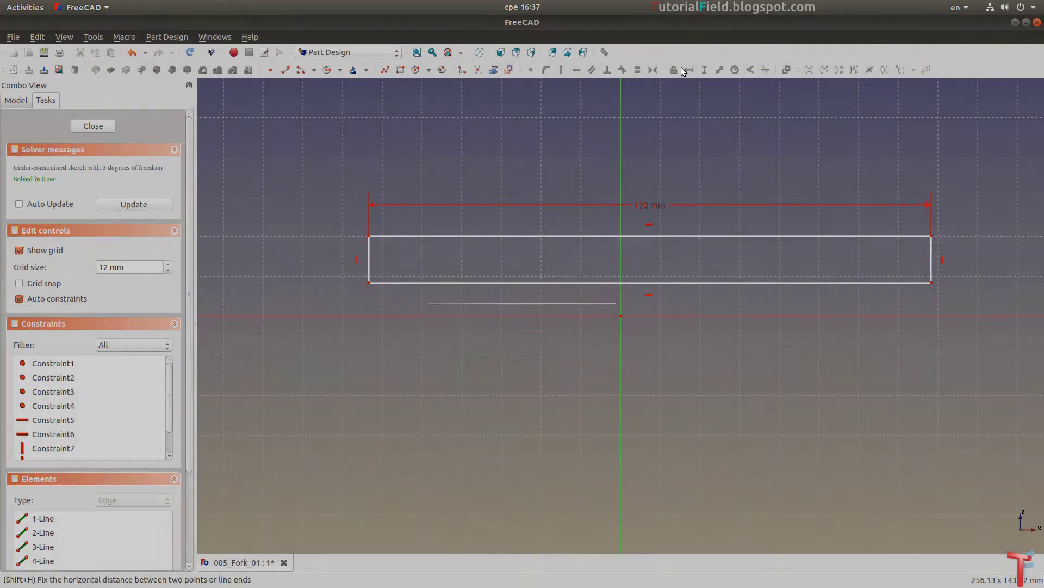
click(934, 260)
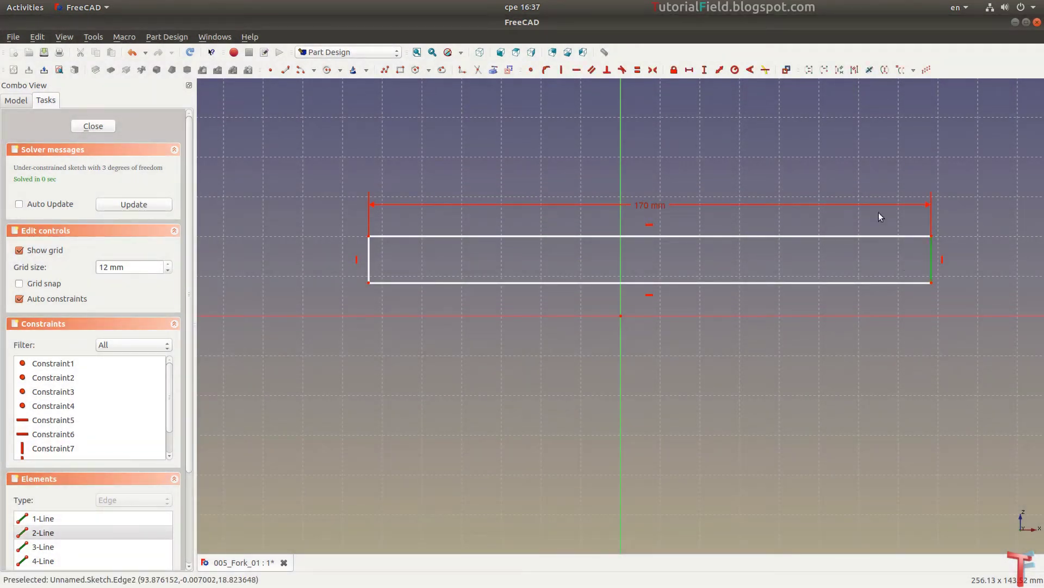
click(704, 71)
text(16)
key(Return)
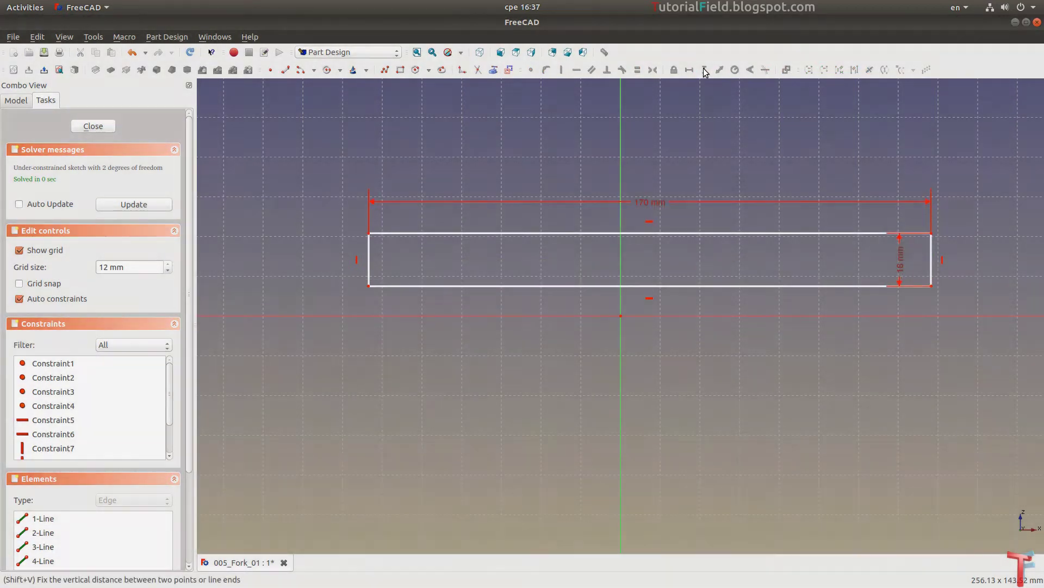
drag(903, 266, 966, 264)
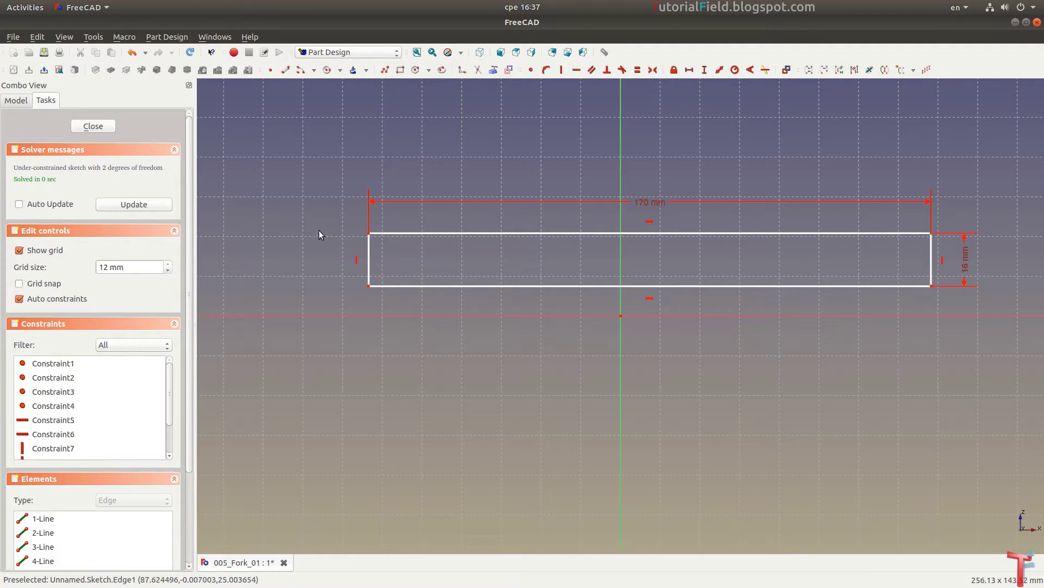
Make the rectangle symmetric about the vertical axis, bottom on the horizontal axis, and close the sketch
click(369, 233)
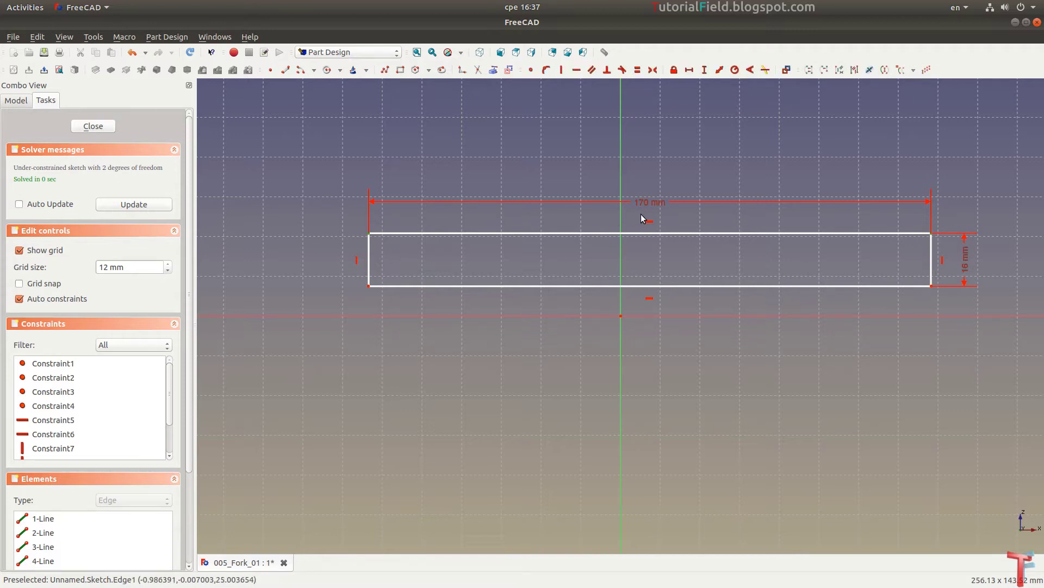
click(623, 218)
click(653, 69)
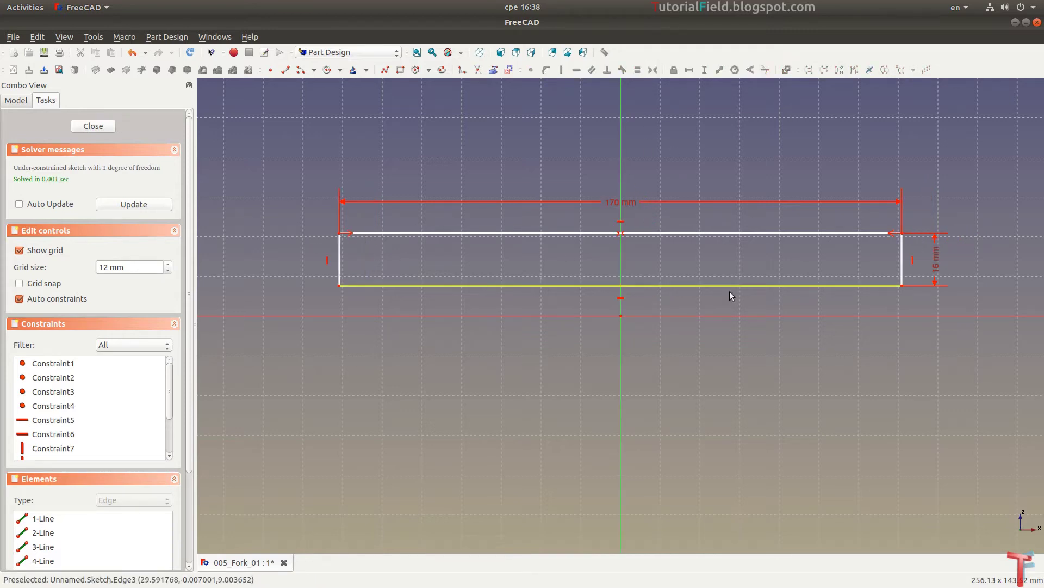
click(903, 285)
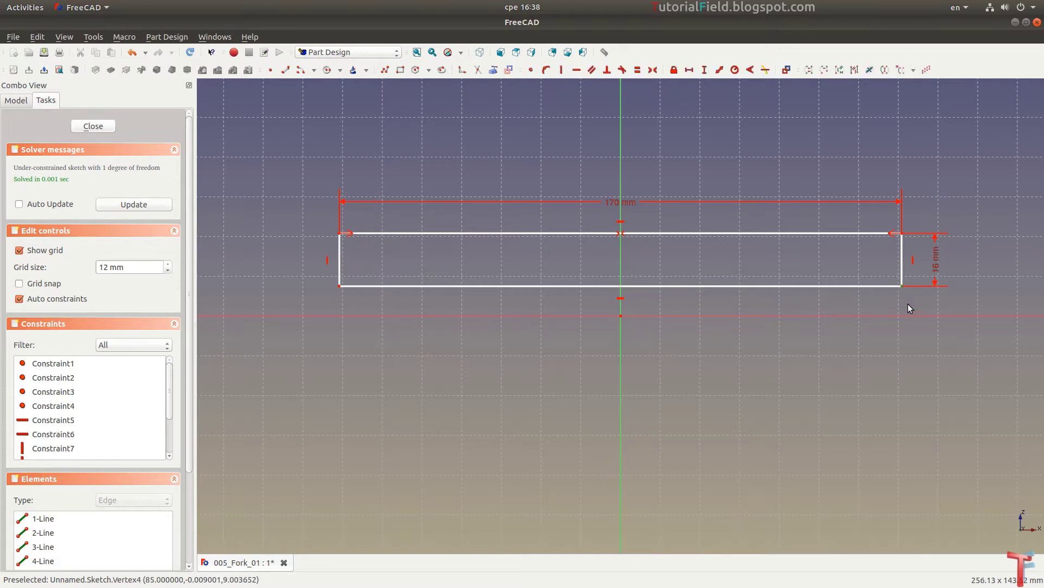
click(908, 314)
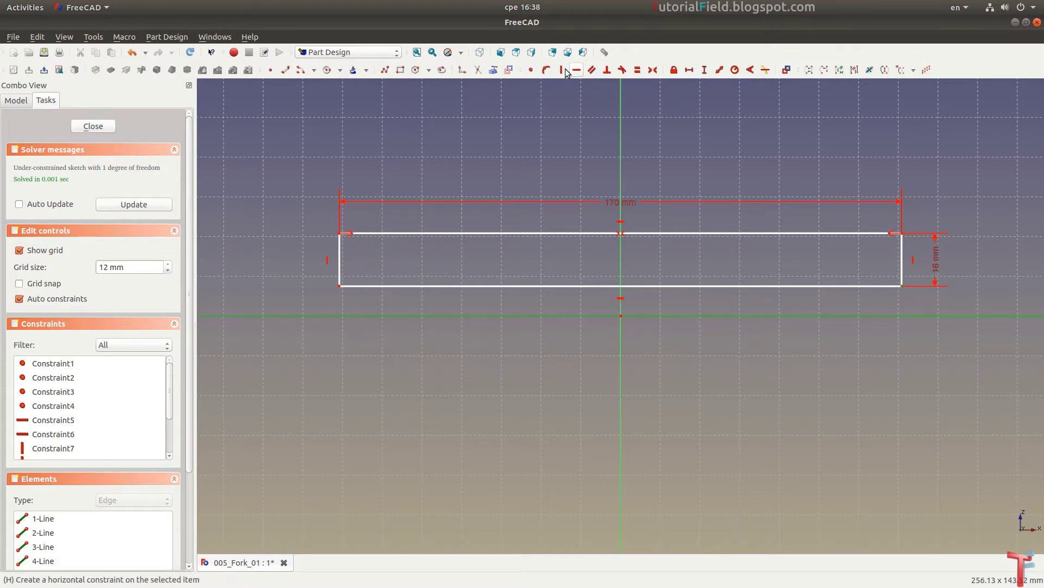
click(546, 69)
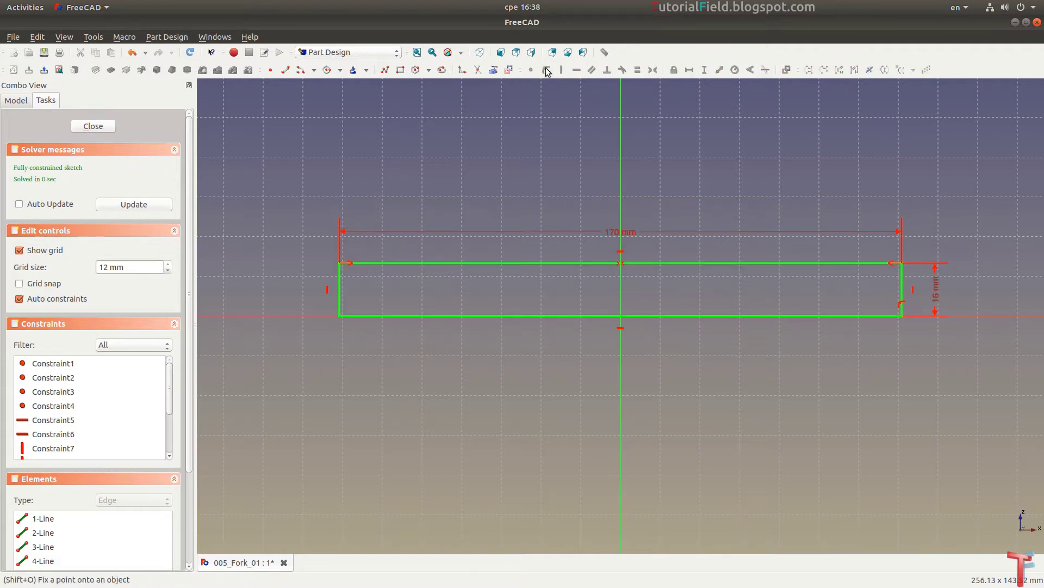
click(76, 129)
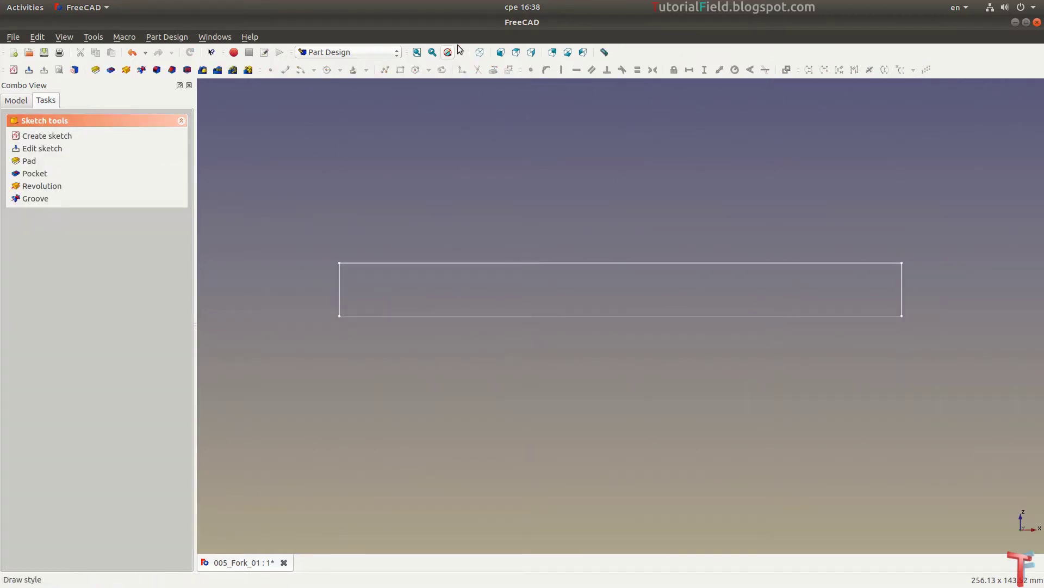
Switch to the Draft workbench and view the 170 × 16 mm rectangle from the front
click(481, 53)
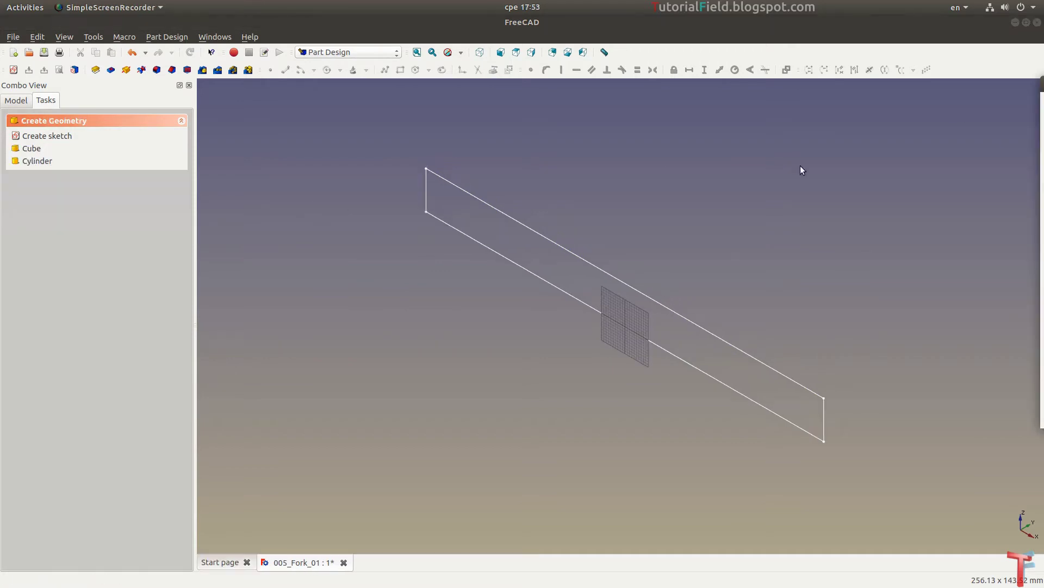
mouse_move(509, 350)
middle_down()
mouse_move(630, 338)
mouse_move(529, 336)
mouse_move(522, 327)
middle_up()
click(348, 51)
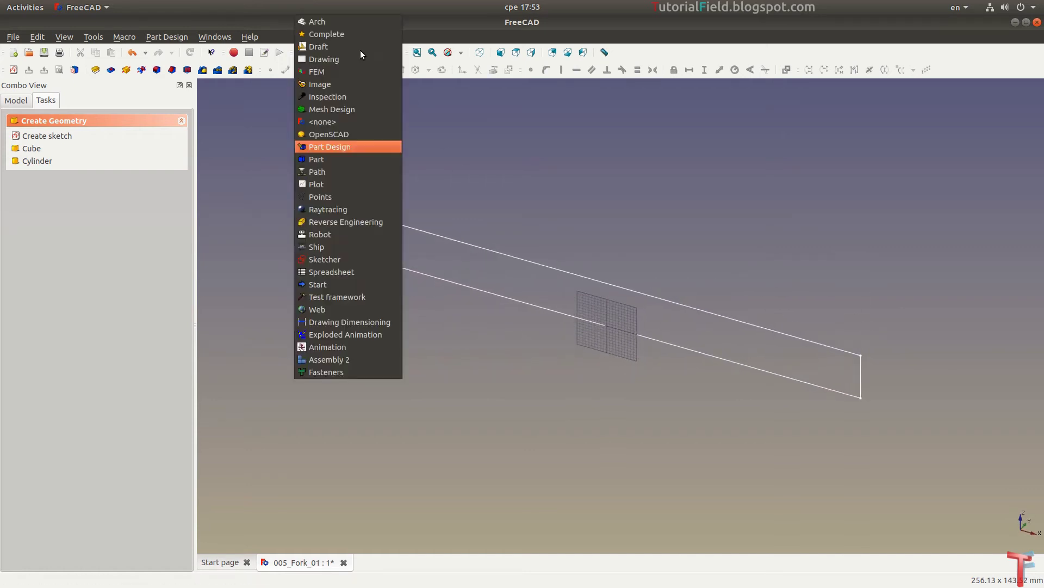
click(343, 48)
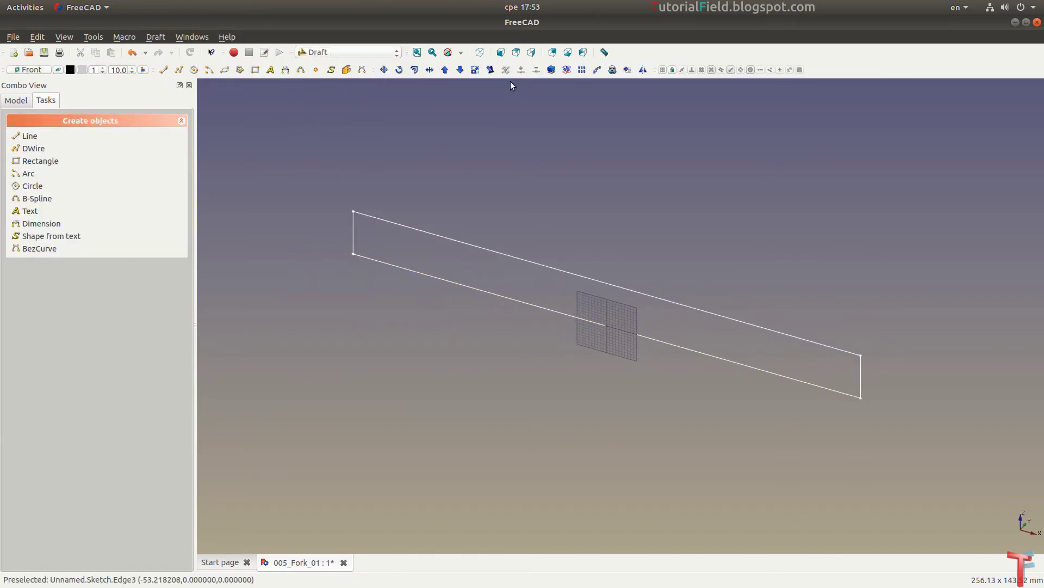
click(501, 52)
scroll(496, 366, up, 2)
scroll(503, 350, down, 1)
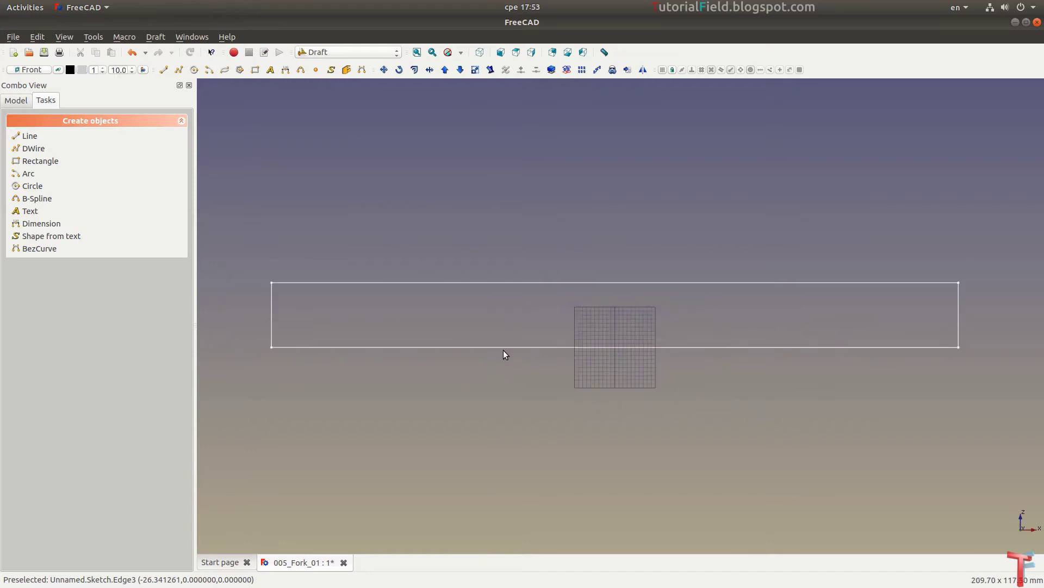
Draw a seven-point Draft Bézier curve from the rectangle's top-left to bottom-right corner
click(362, 70)
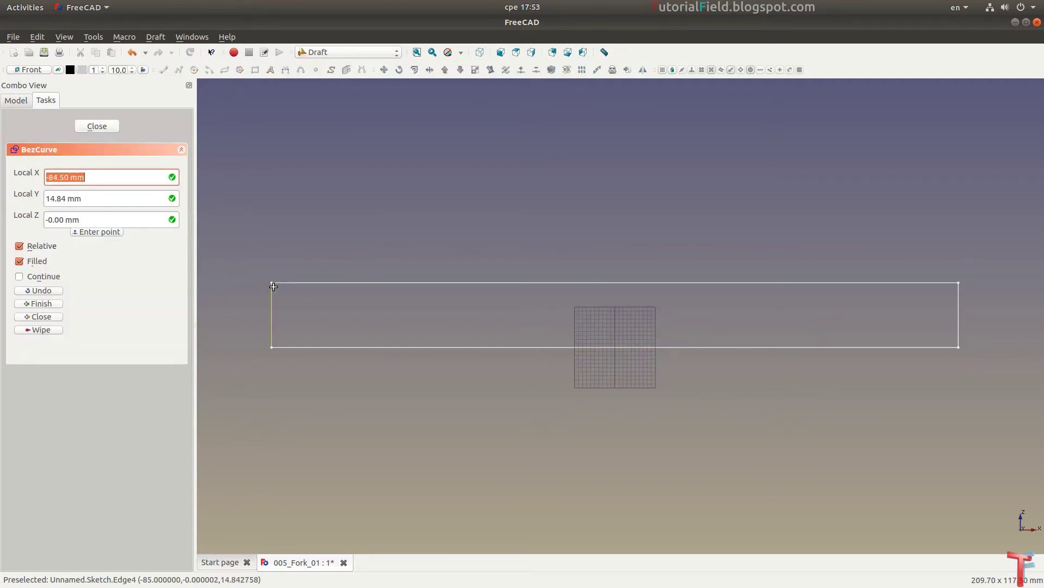
click(273, 283)
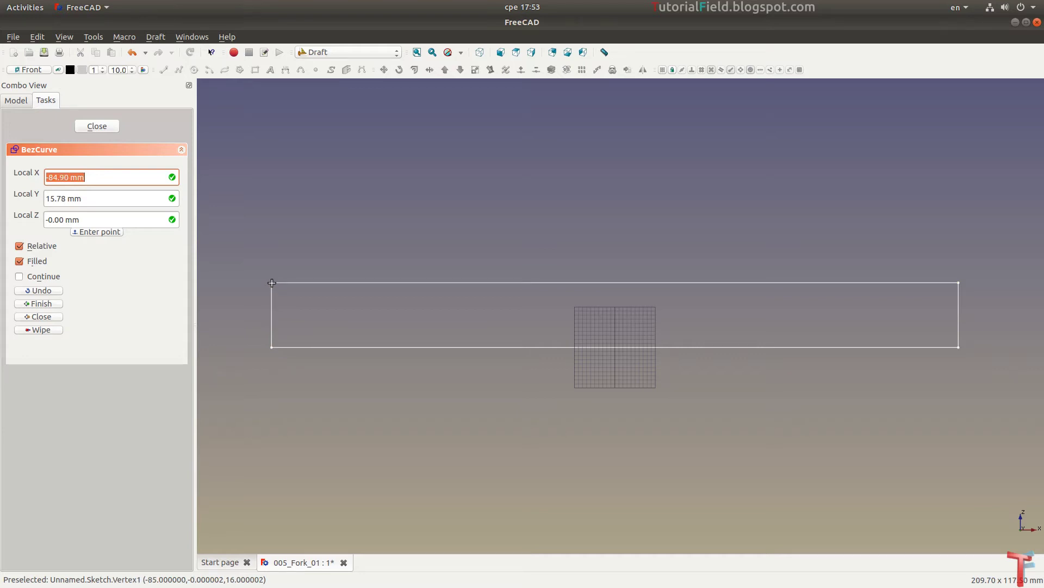
click(385, 346)
click(468, 347)
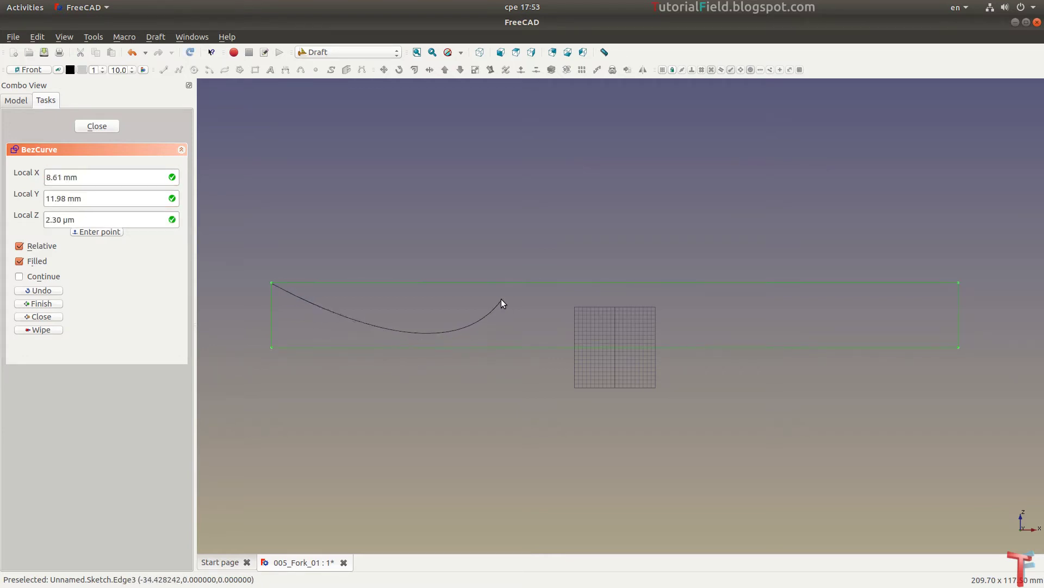
click(536, 298)
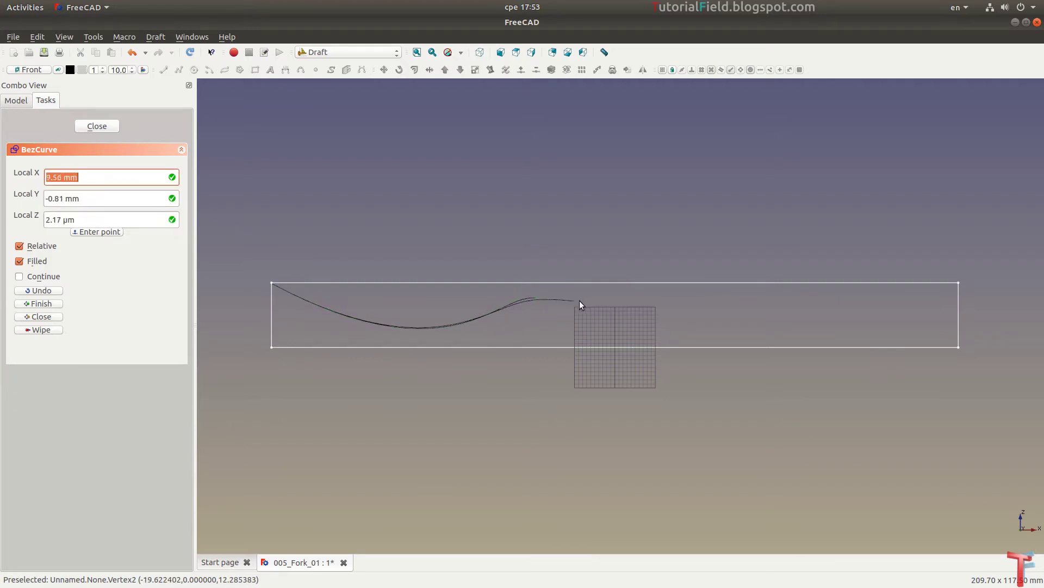
click(644, 316)
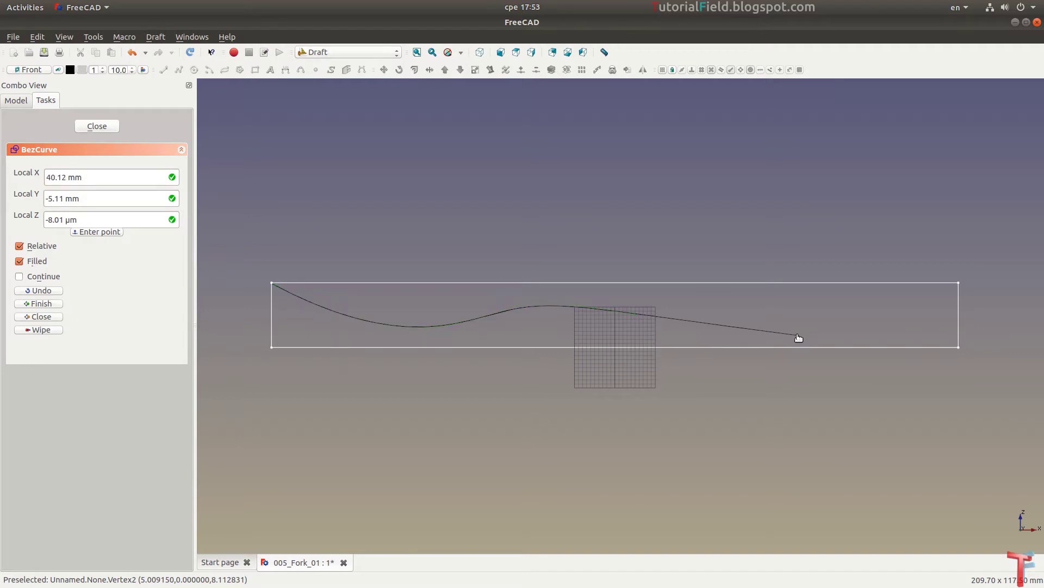
click(918, 344)
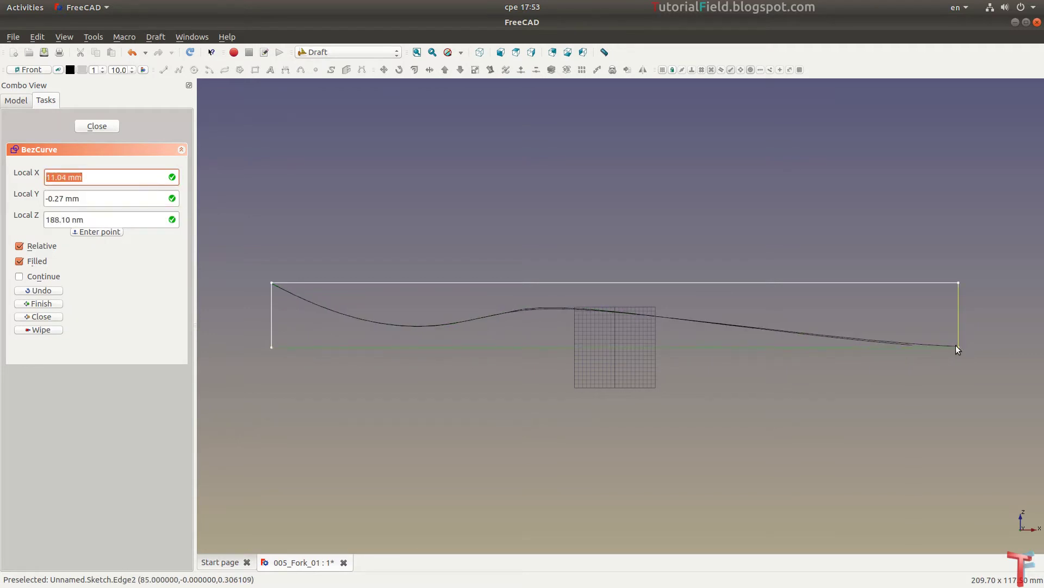
click(958, 346)
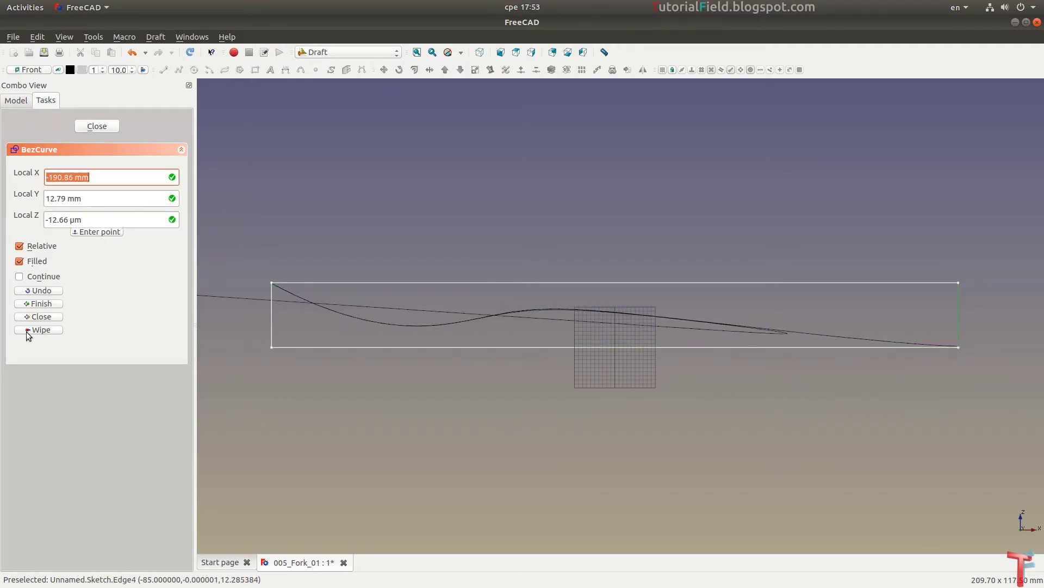
click(34, 305)
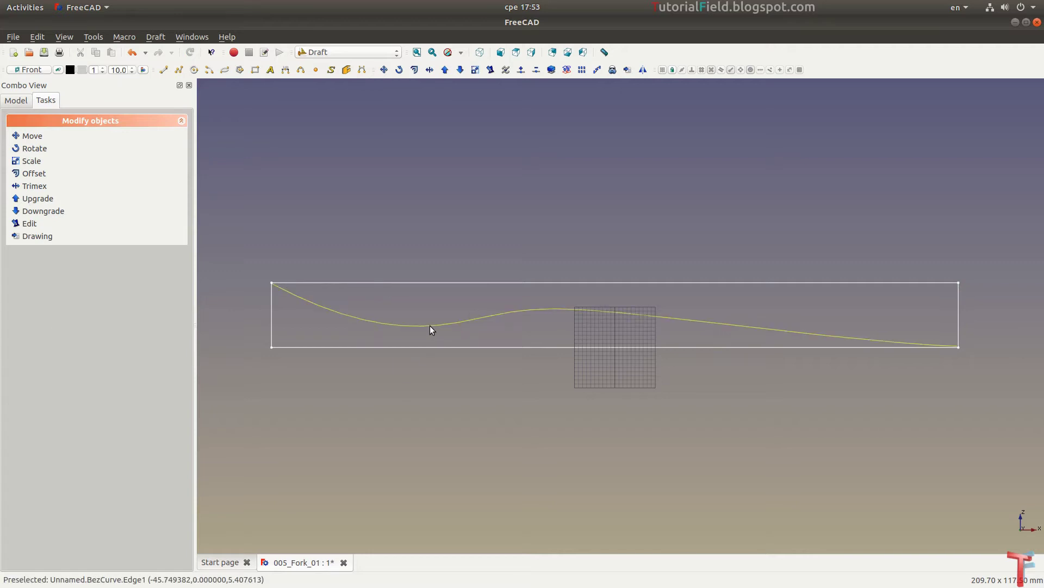
Edit the Bézier curve, deepening its left dip and grouping the top control nodes
click(490, 69)
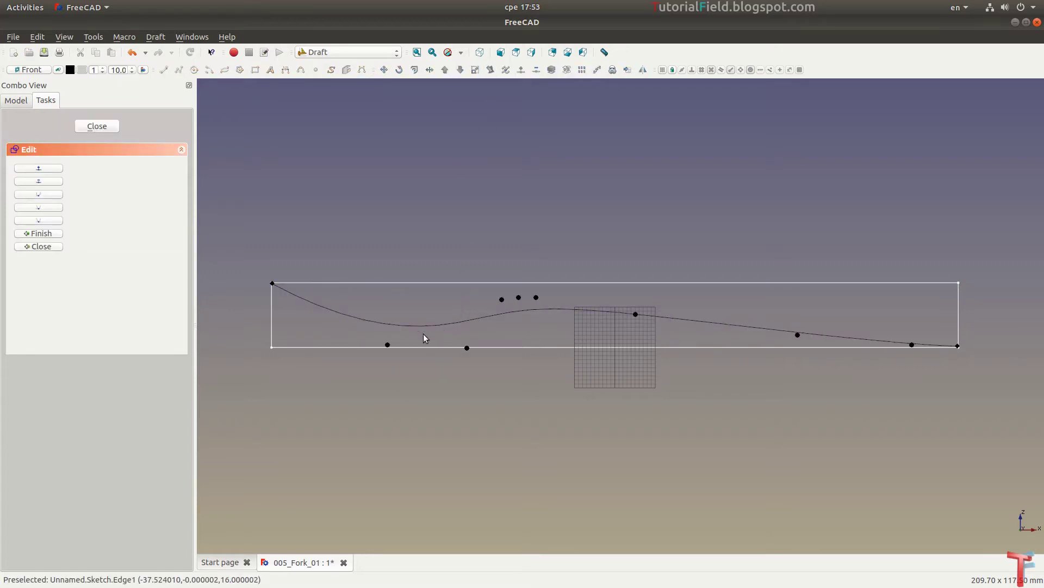
click(388, 344)
click(352, 395)
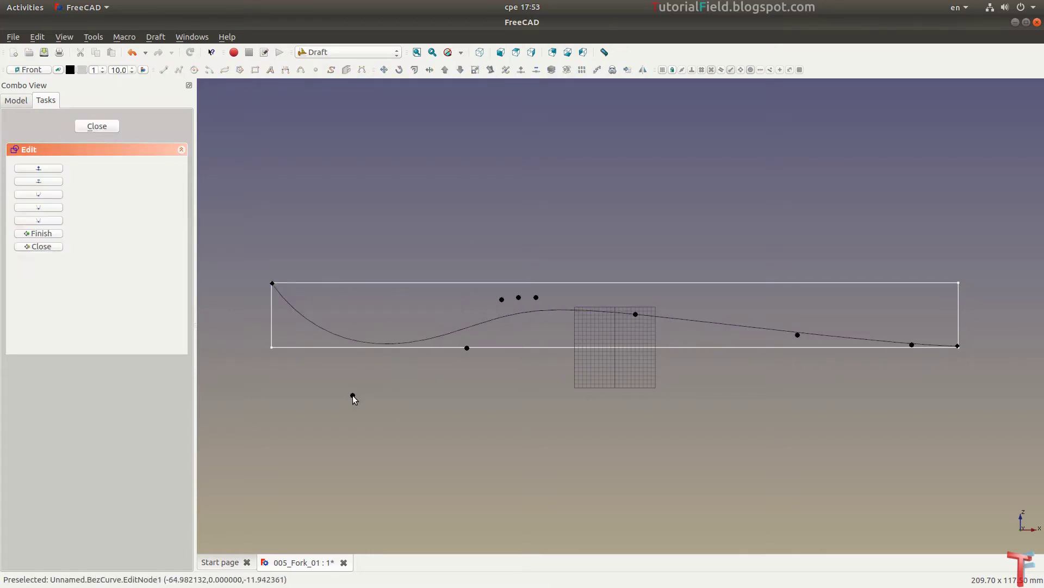
click(467, 347)
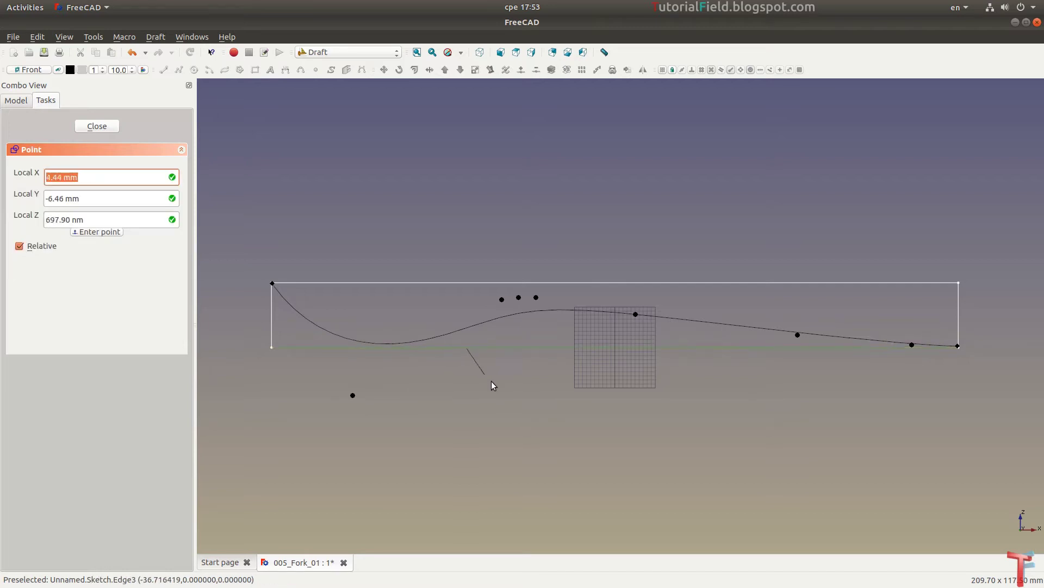
click(496, 385)
click(354, 395)
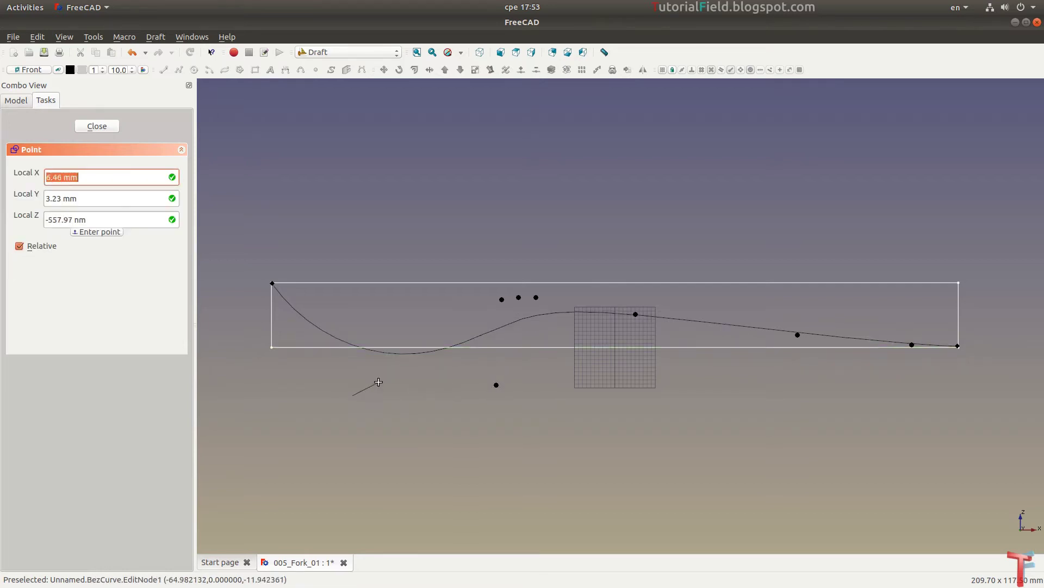
click(385, 381)
click(501, 298)
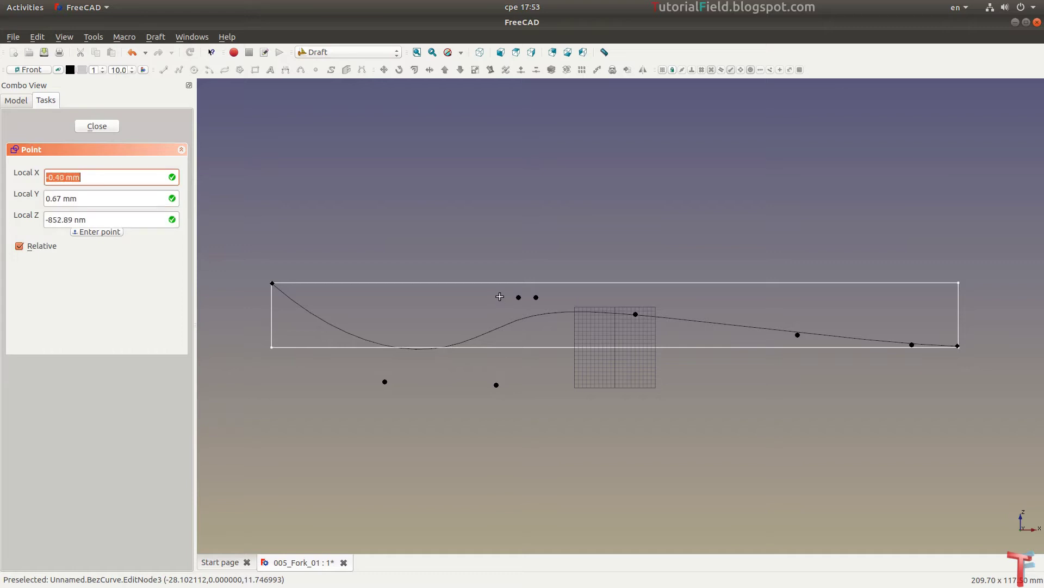
click(500, 296)
click(507, 296)
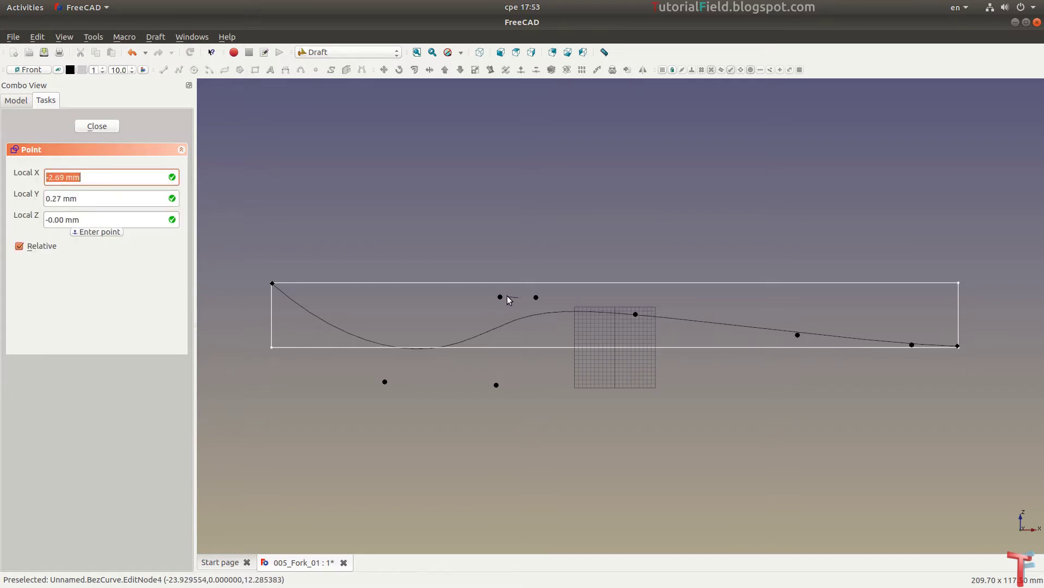
click(537, 298)
click(519, 296)
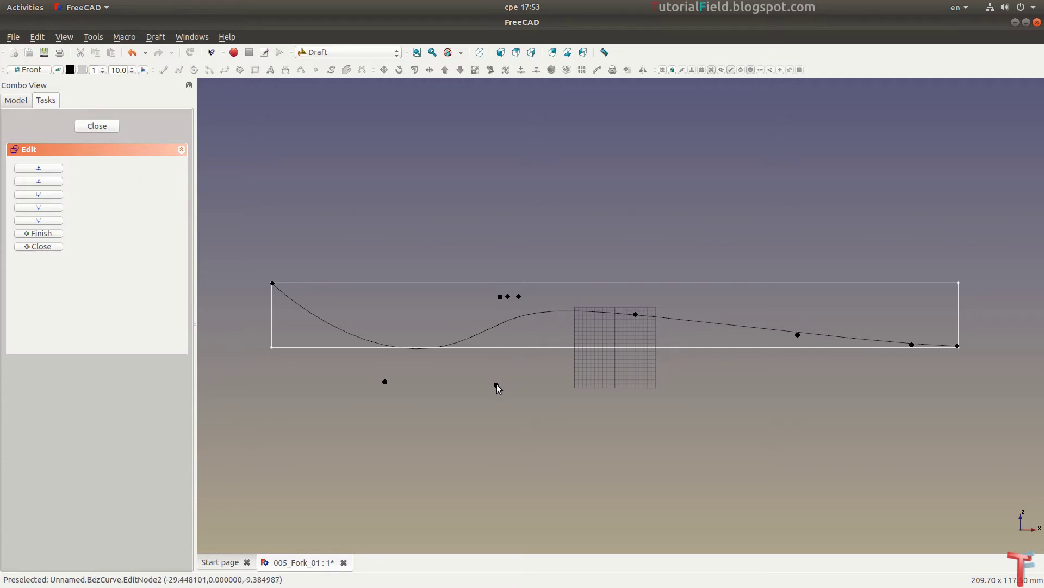
click(496, 385)
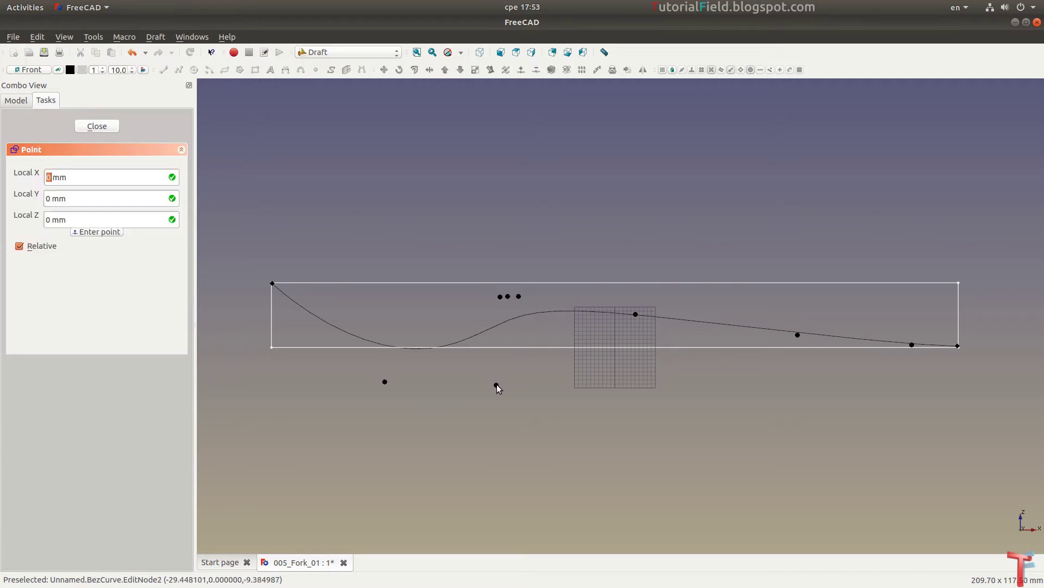
Reposition the left-side nodes and move the crest node in line with the top nodes
click(499, 297)
click(449, 316)
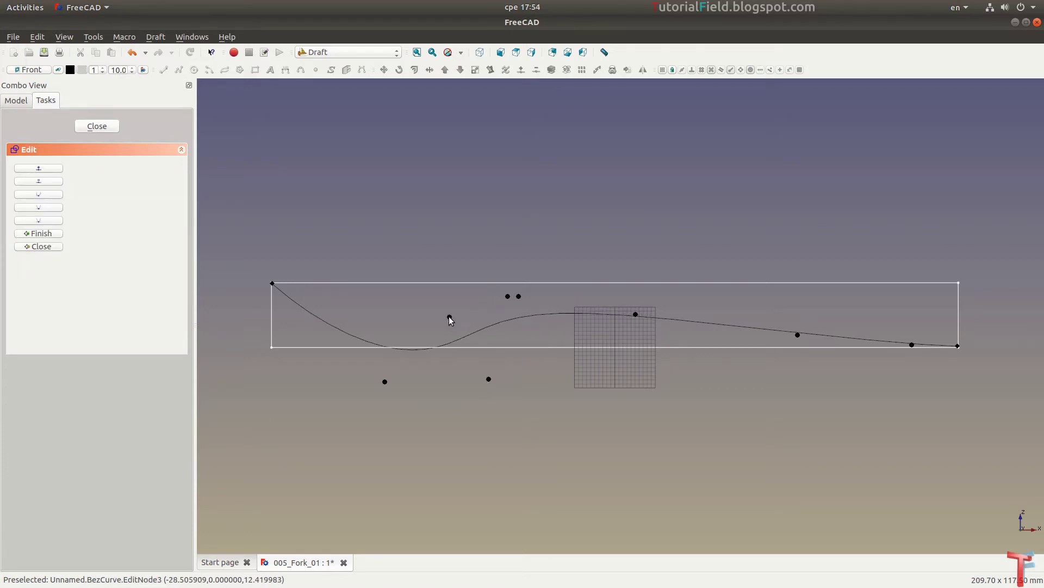
click(385, 381)
click(415, 373)
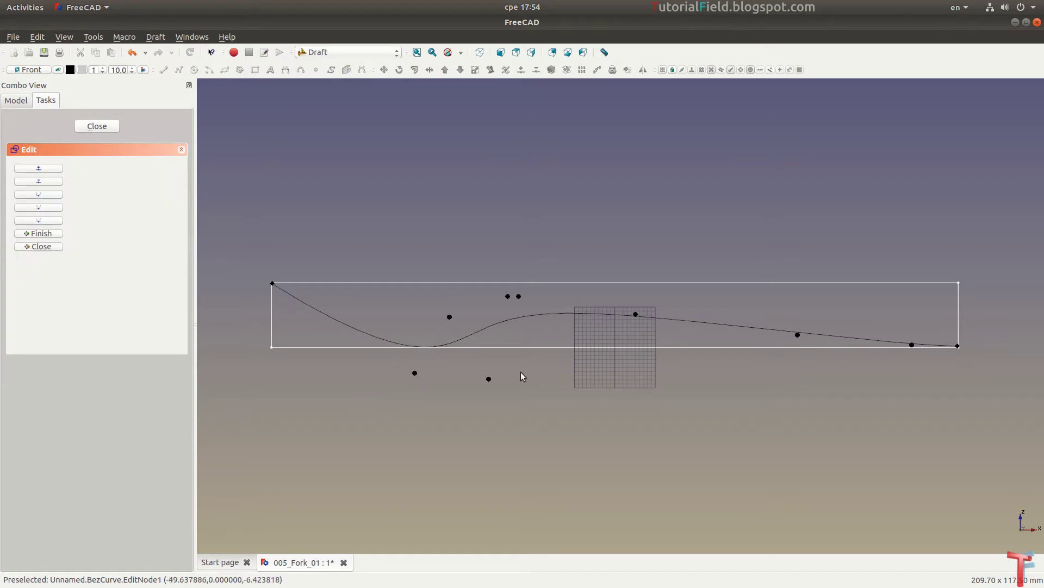
click(636, 314)
click(575, 301)
click(575, 300)
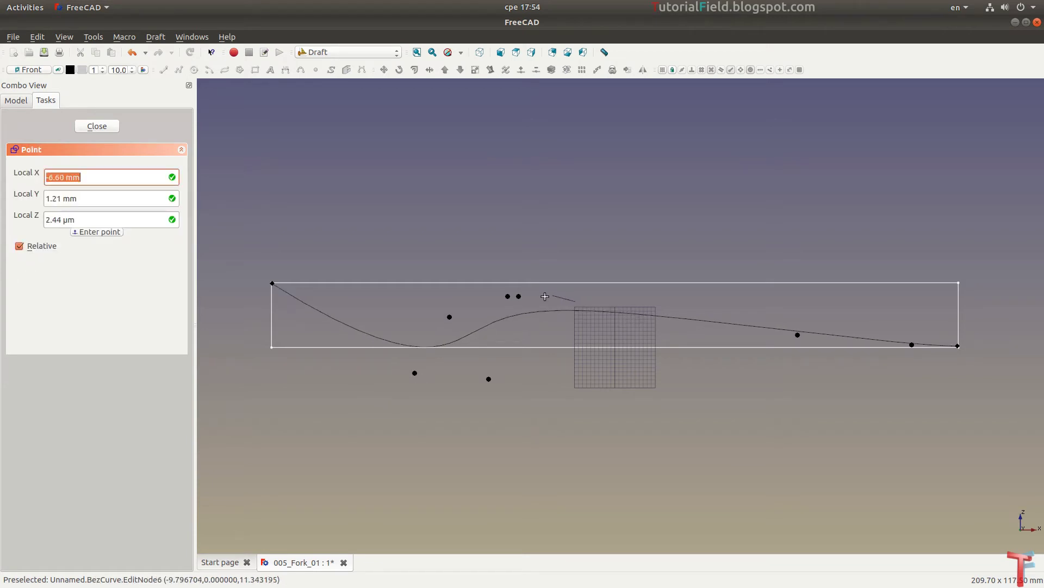
click(532, 296)
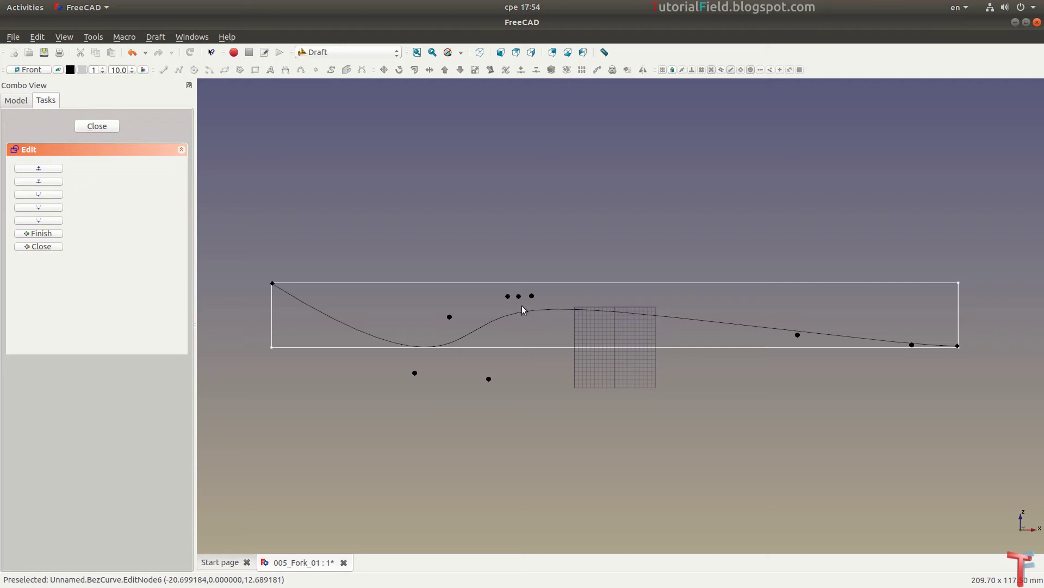
scroll(521, 308, up, 1)
scroll(506, 305, up, 7)
scroll(495, 303, up, 3)
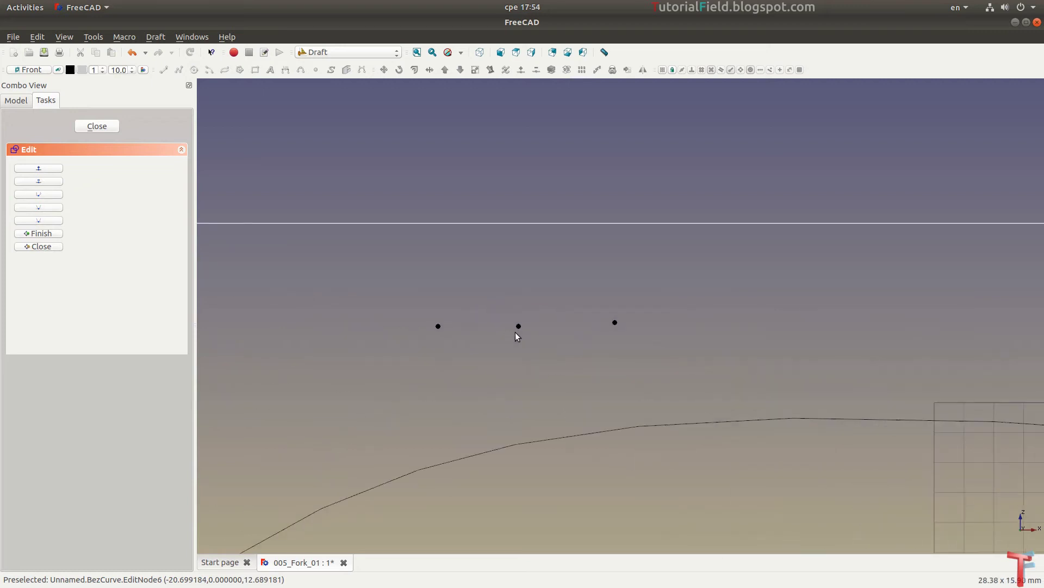
Smooth the crest and shift the right-side nodes leftward along the bottom edge
click(615, 322)
click(603, 324)
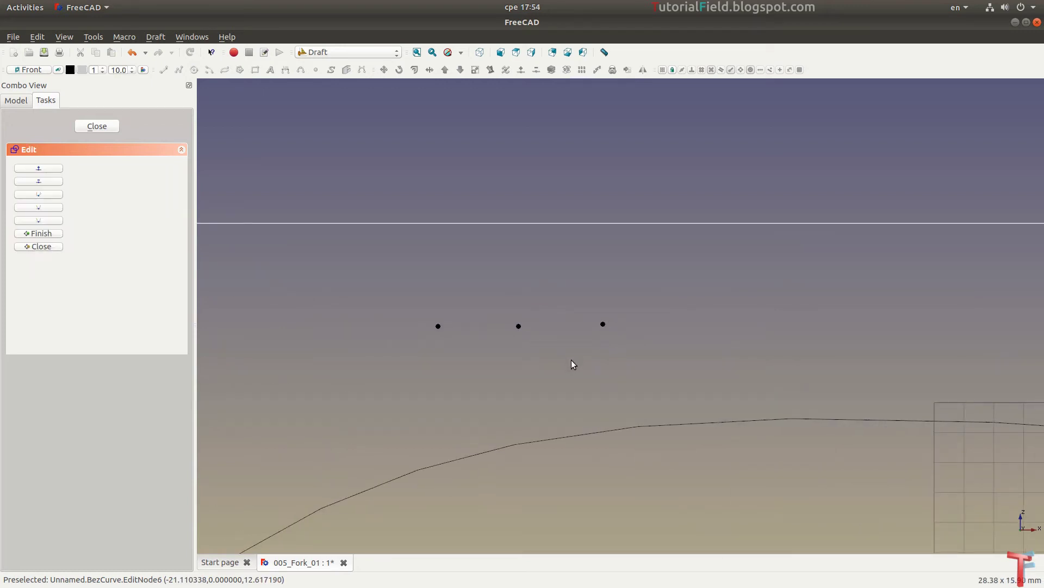
scroll(525, 328, down, 3)
scroll(544, 335, down, 4)
scroll(563, 343, down, 1)
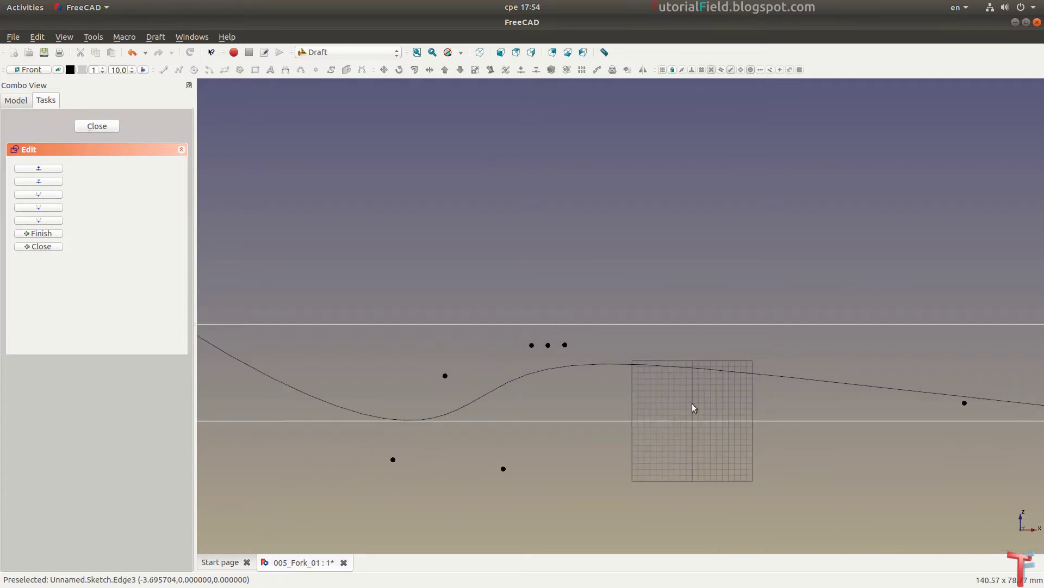
middle_drag(692, 405, 577, 353)
scroll(578, 353, down, 3)
click(727, 352)
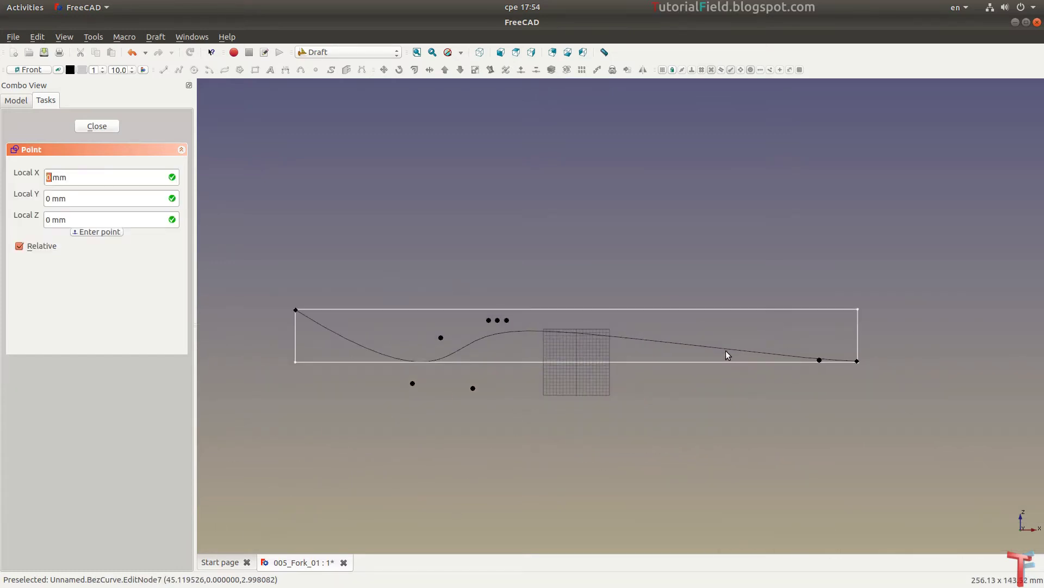
click(598, 340)
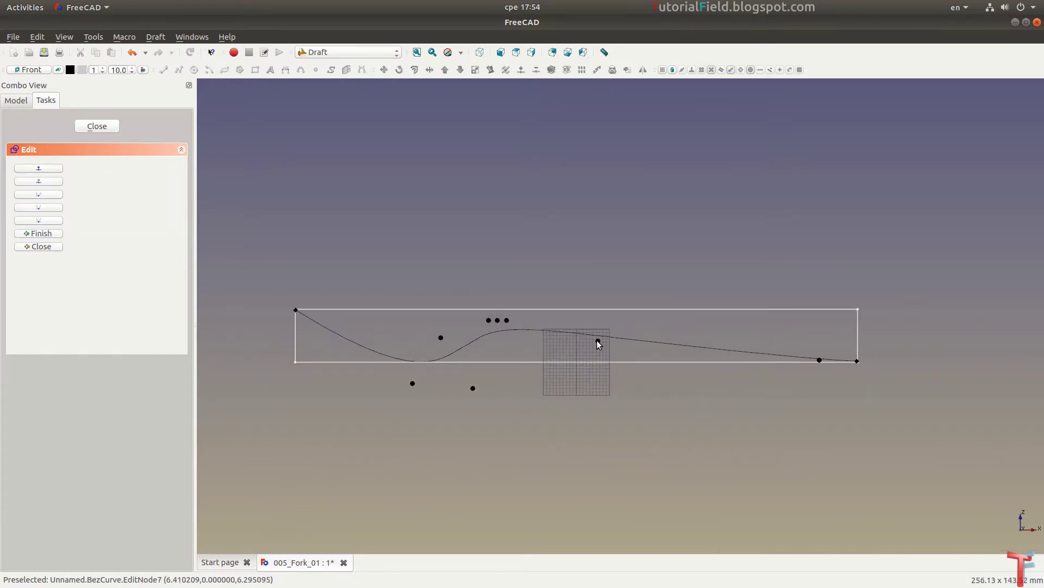
click(819, 360)
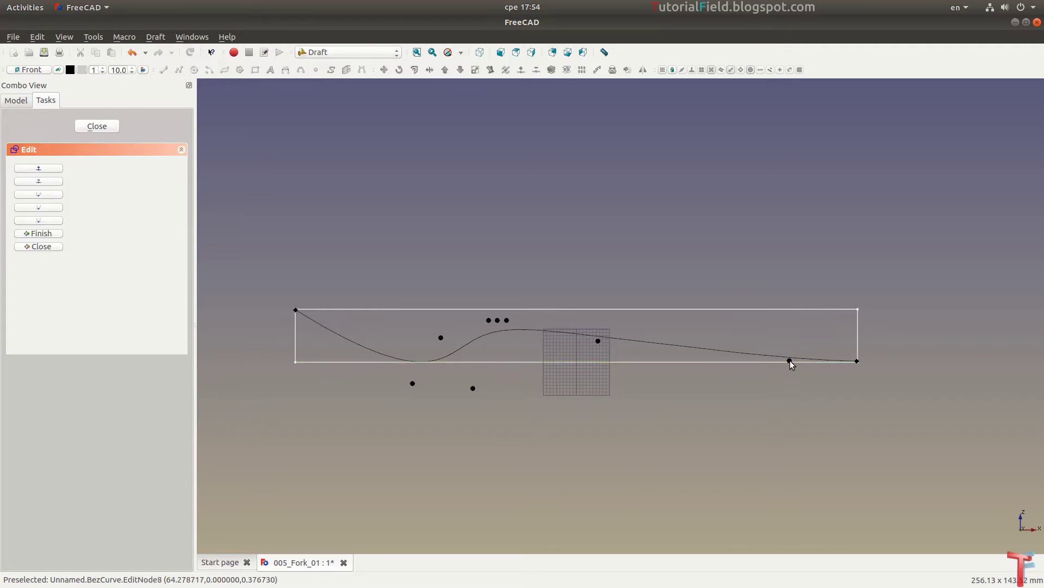
click(790, 360)
click(762, 360)
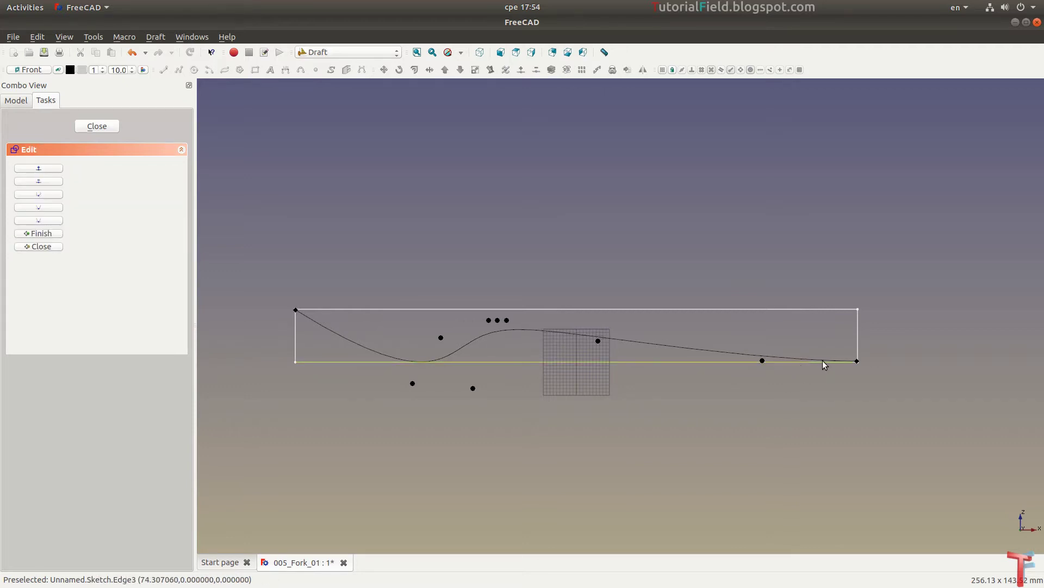
scroll(858, 362, up, 3)
scroll(870, 362, up, 1)
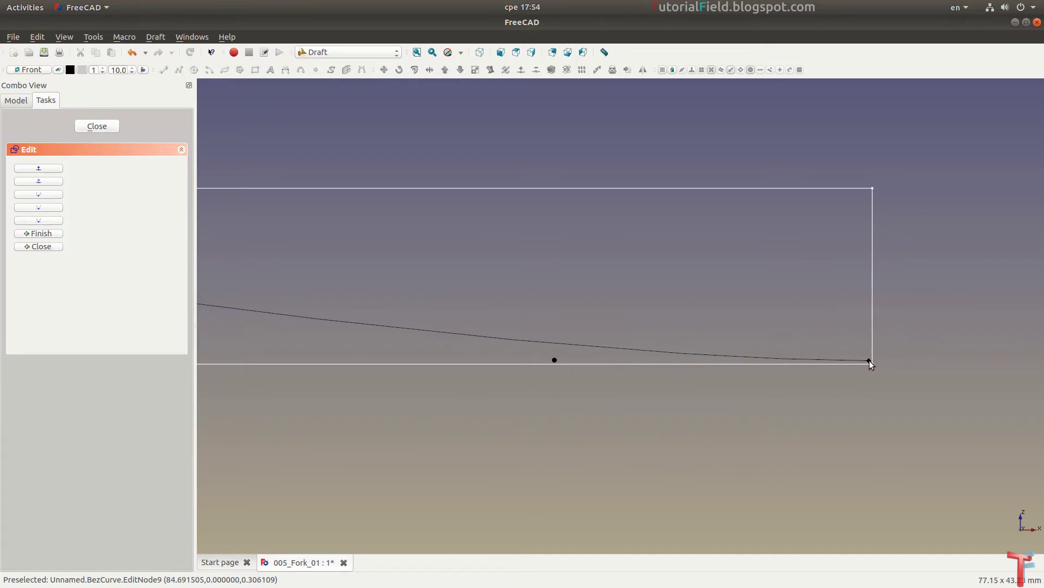
Snap the curve's right endpoint onto the rectangle's bottom corner and adjust nearby control nodes
click(869, 360)
click(868, 353)
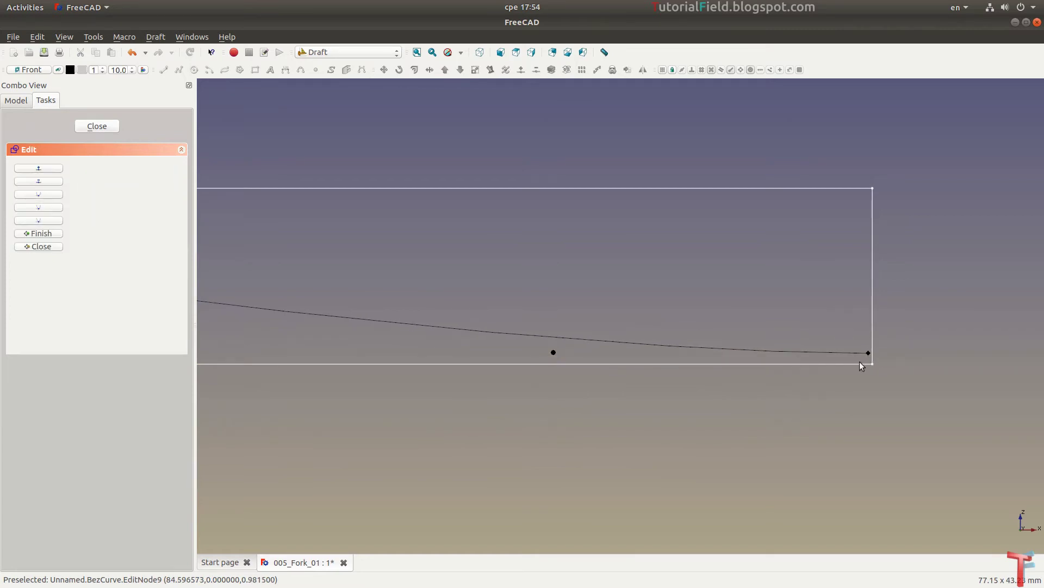
click(553, 352)
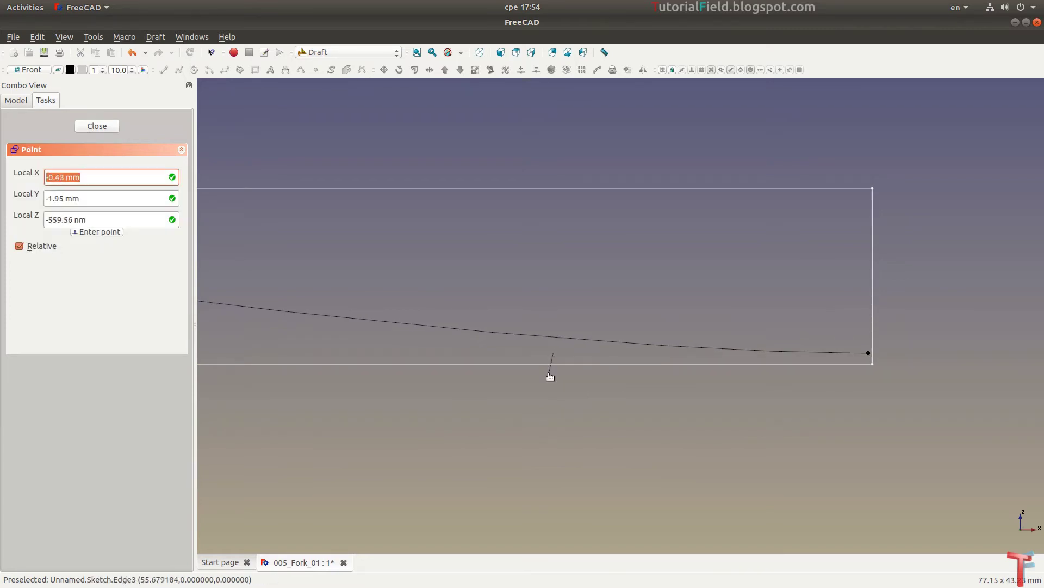
click(550, 375)
scroll(601, 368, down, 3)
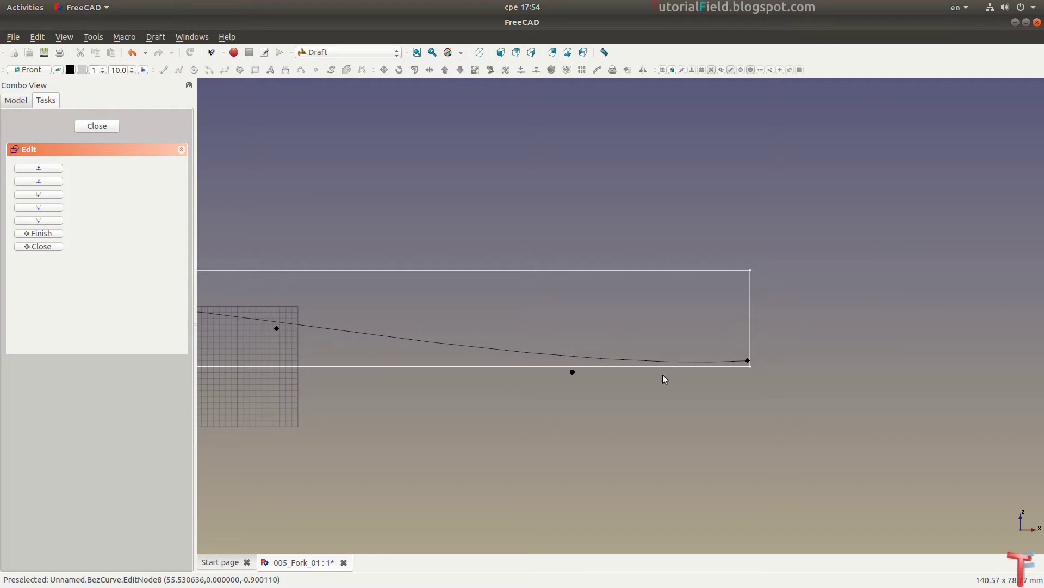
scroll(747, 361, up, 3)
click(745, 360)
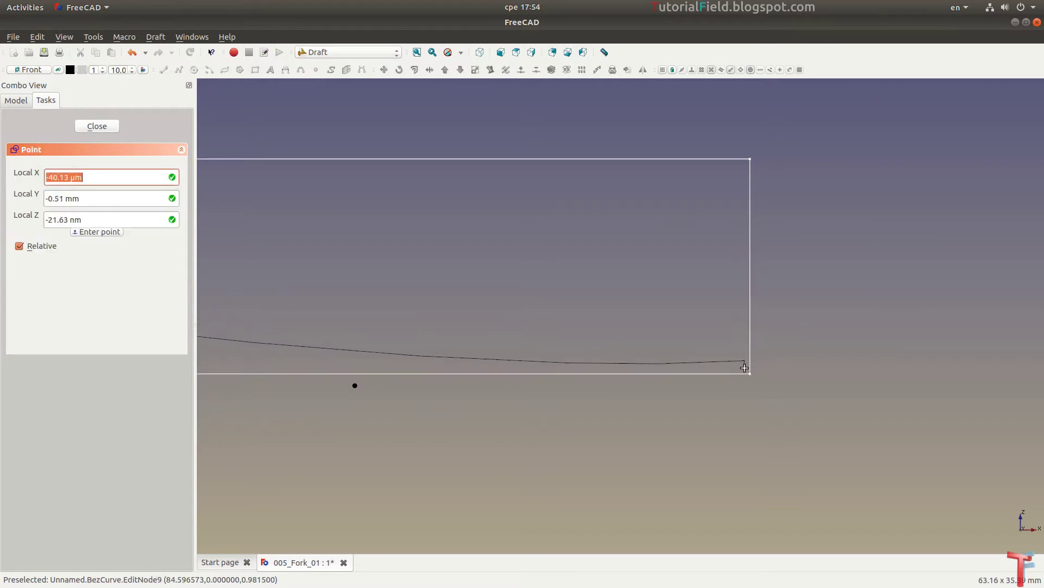
click(747, 371)
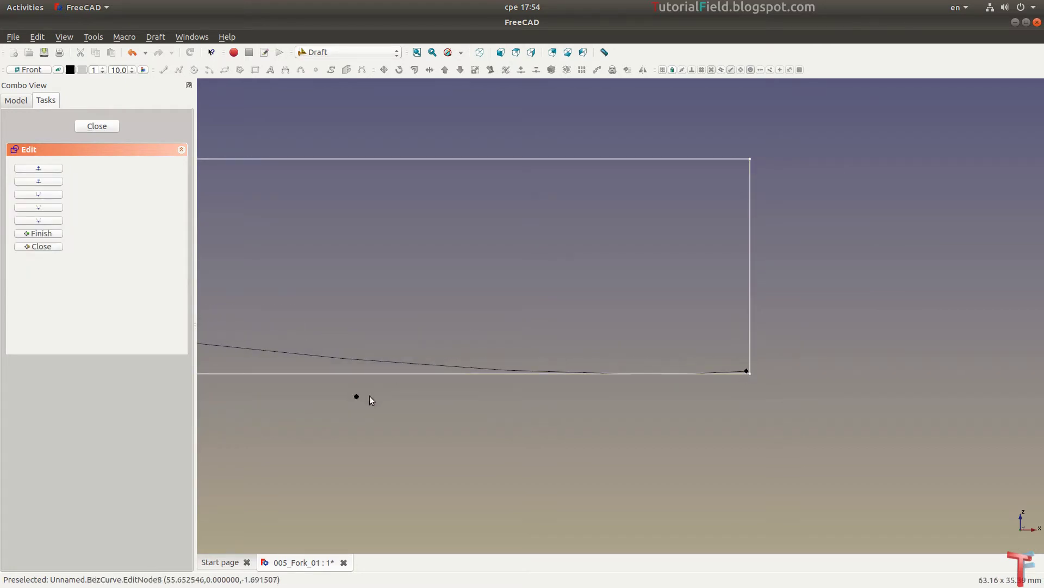
scroll(532, 387, down, 5)
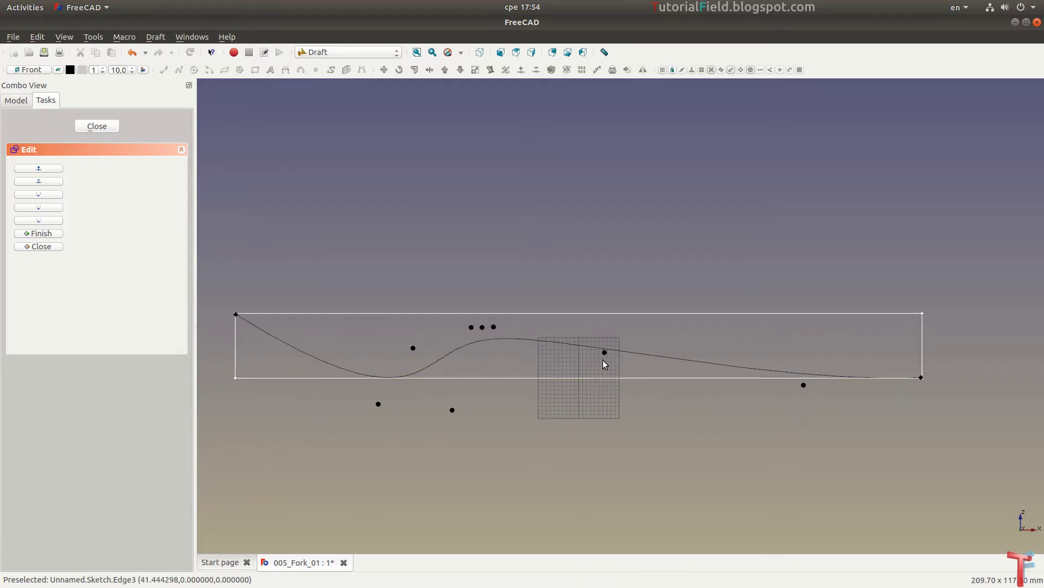
click(604, 353)
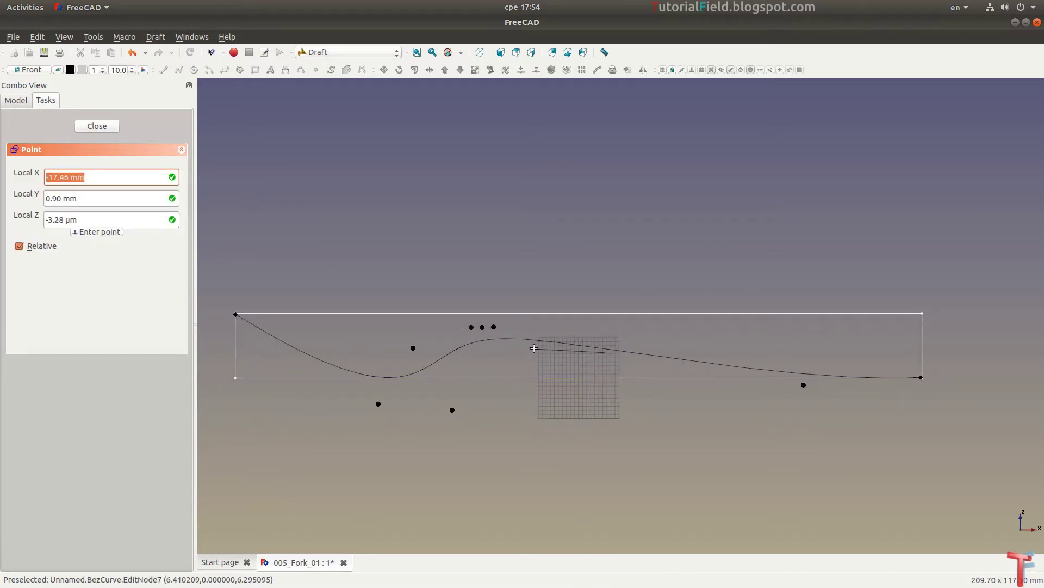
click(535, 349)
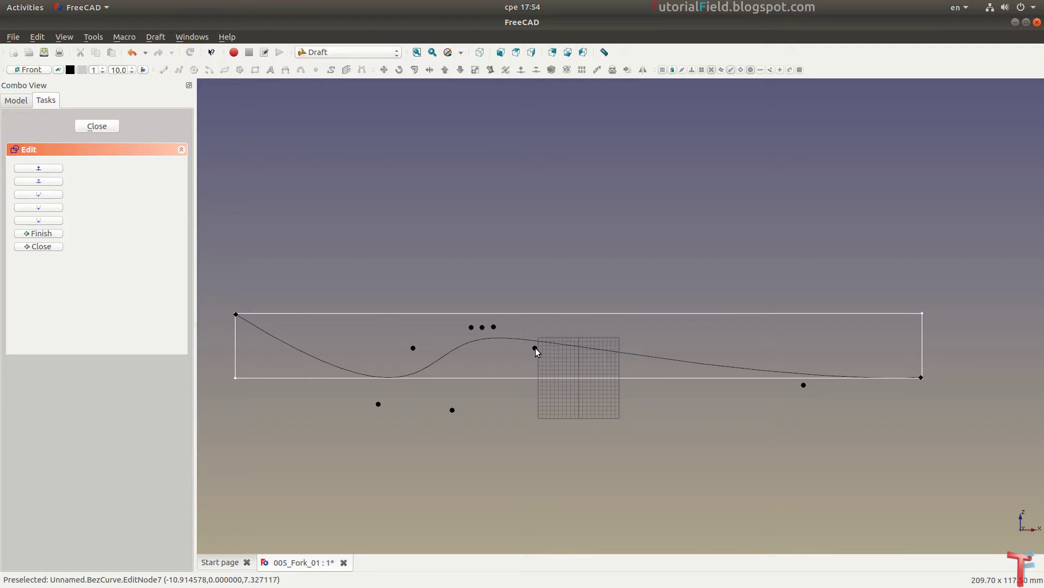
click(536, 347)
click(535, 357)
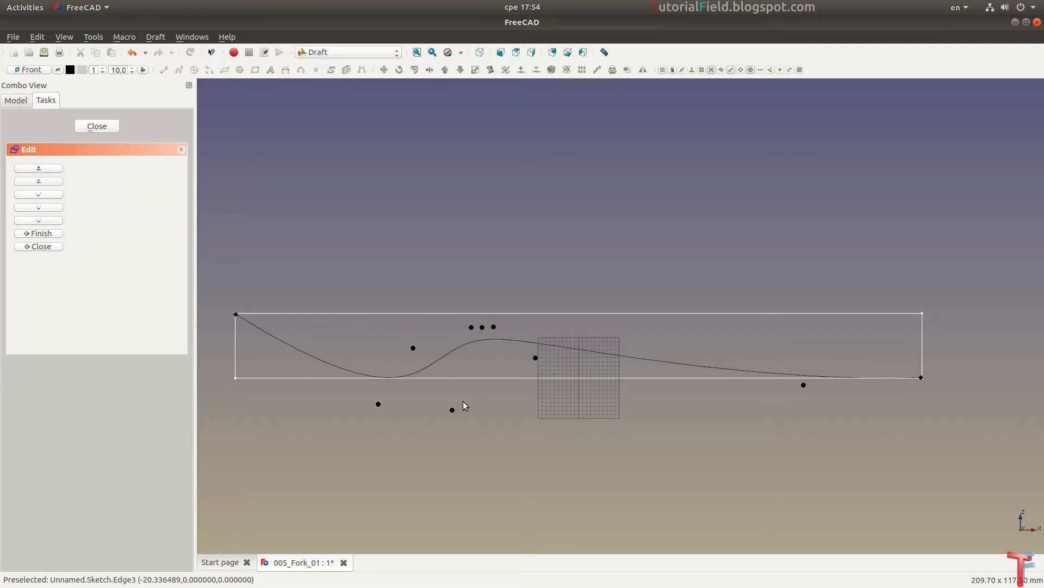
scroll(462, 354, down, 3)
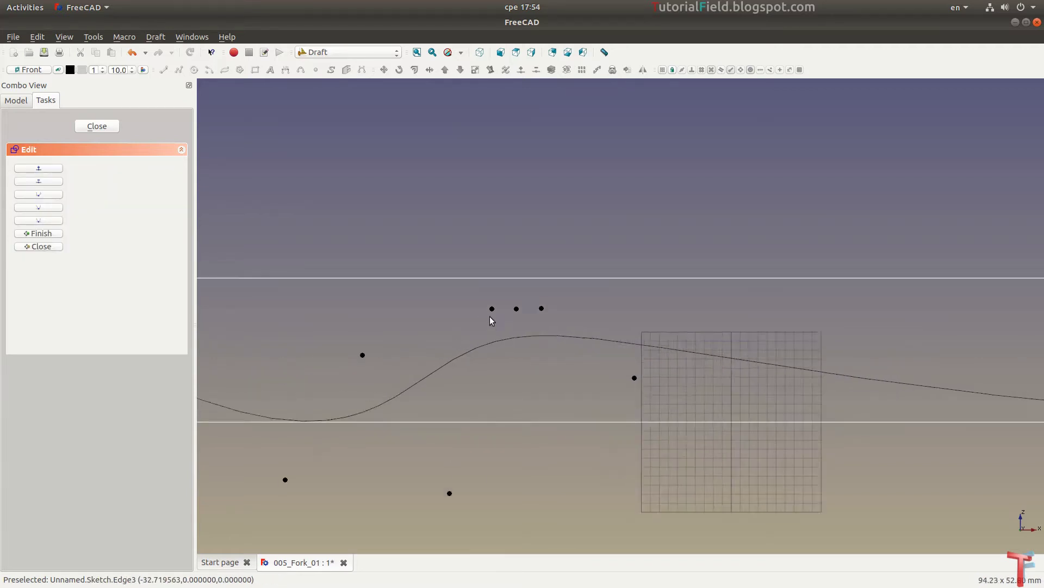
scroll(469, 306, down, 3)
Lower the three top control points into a level line and zoom out to see the whole curve
click(471, 305)
click(472, 329)
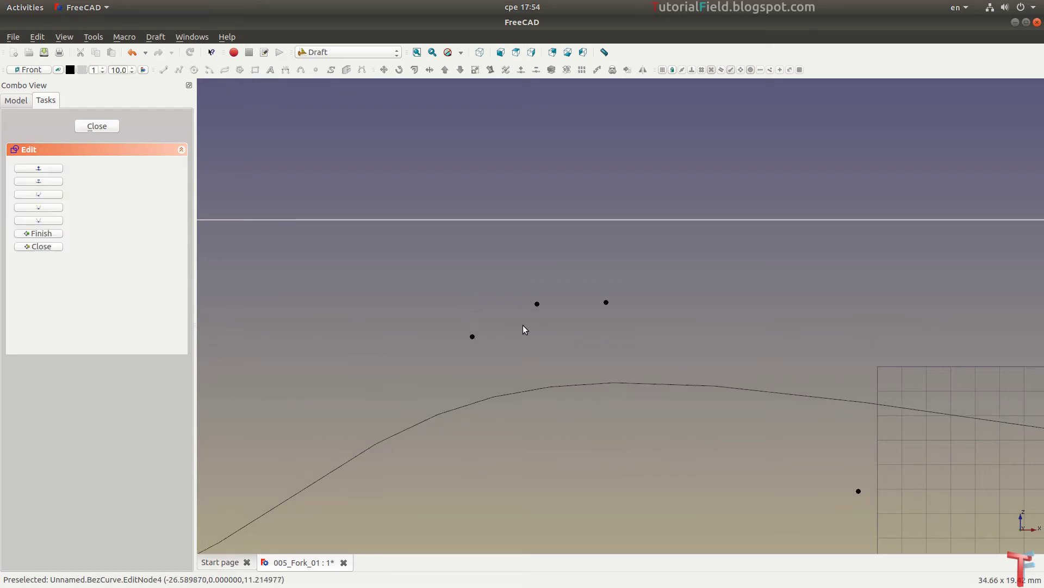
click(536, 305)
click(537, 337)
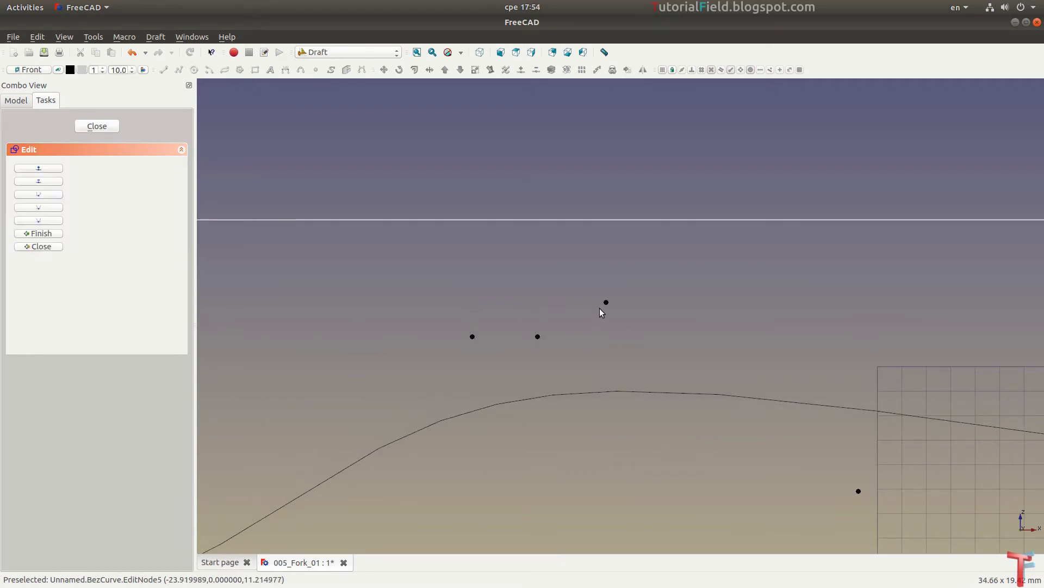
click(606, 303)
click(605, 336)
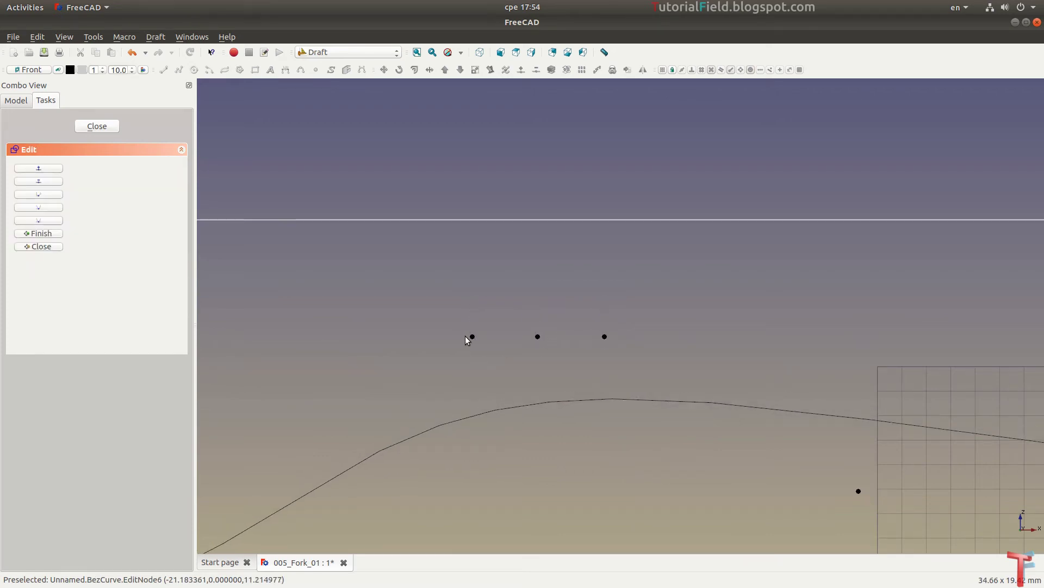
click(472, 337)
scroll(530, 338, down, 1)
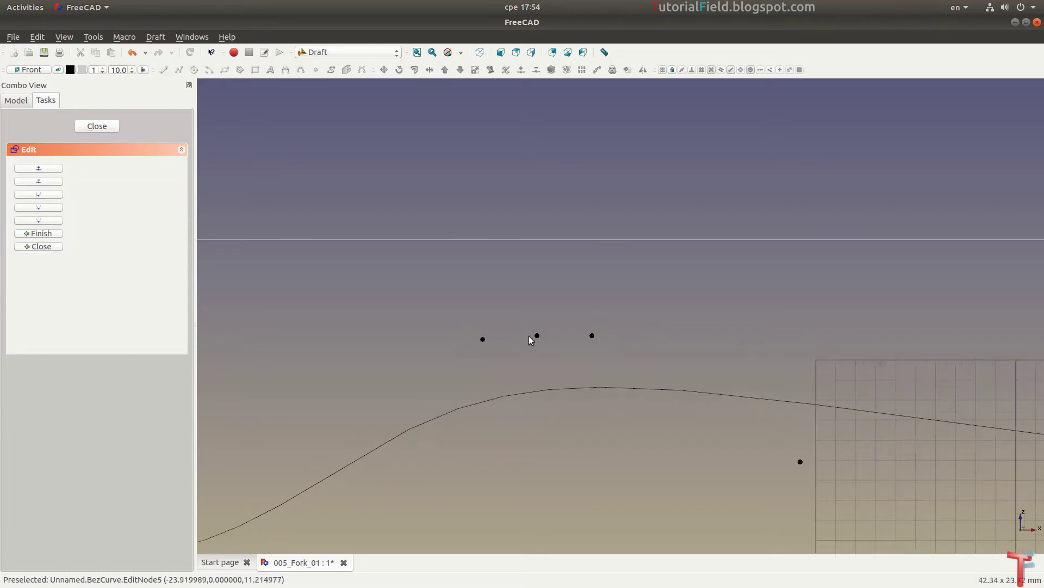
scroll(531, 339, down, 2)
scroll(529, 342, down, 1)
scroll(518, 381, down, 1)
scroll(492, 364, down, 1)
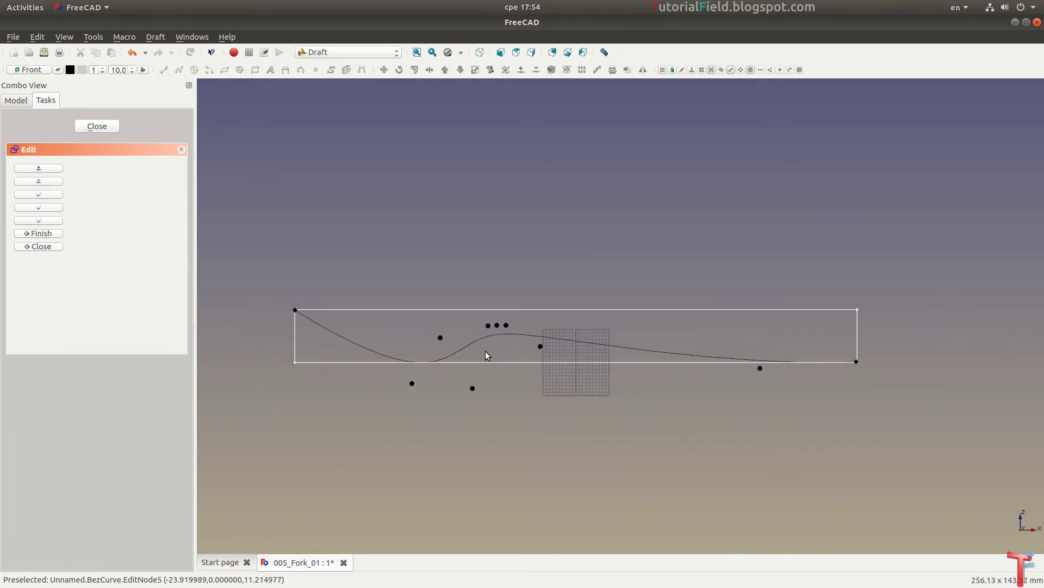
Tilt the view and raise two control points to lift the curve's right part
mouse_move(488, 349)
middle_down()
mouse_move(700, 373)
mouse_move(677, 343)
middle_up()
scroll(561, 344, up, 2)
scroll(561, 344, up, 3)
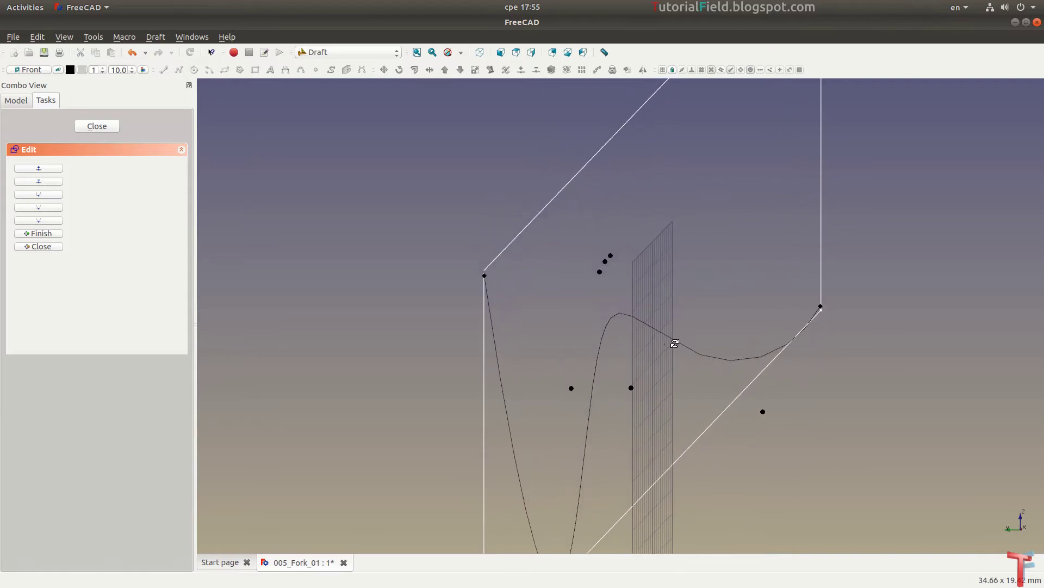
click(763, 404)
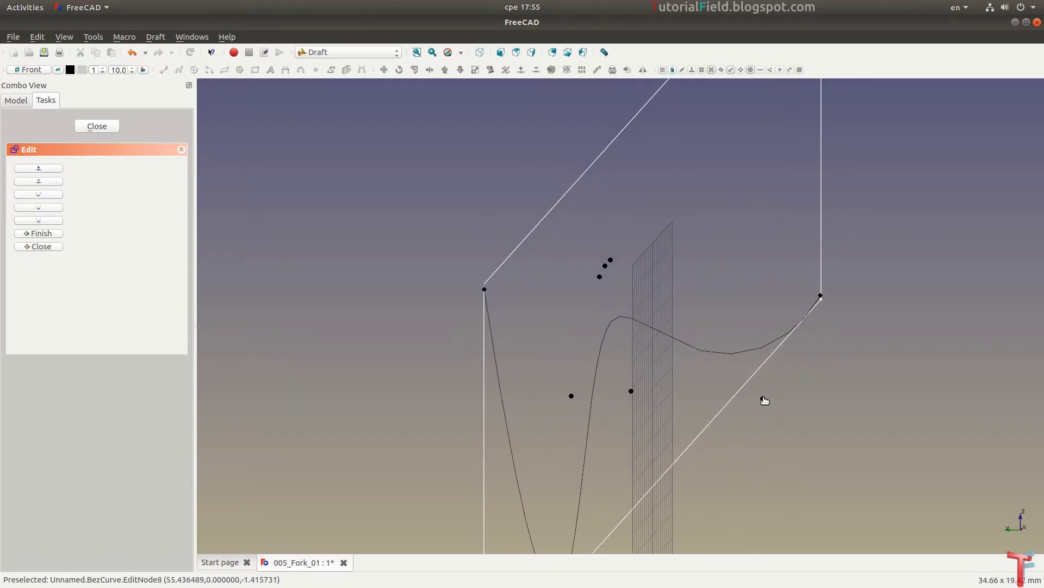
click(765, 400)
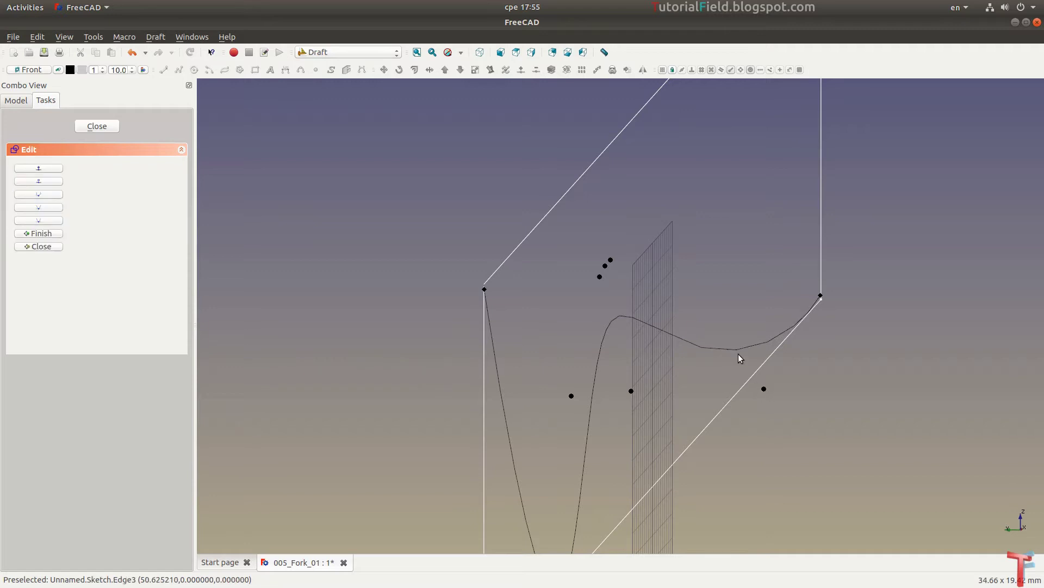
Return to the front view and finish node editing of the Bézier curve
scroll(739, 354, down, 2)
middle_drag(769, 390, 589, 370)
scroll(668, 385, down, 3)
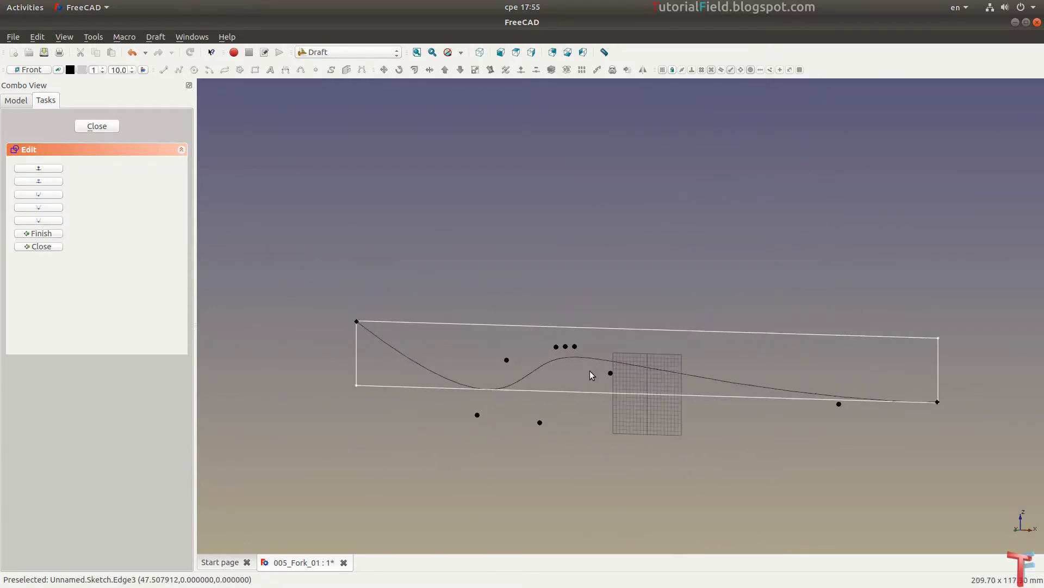
click(501, 51)
scroll(551, 348, down, 2)
middle_drag(552, 345, 556, 335)
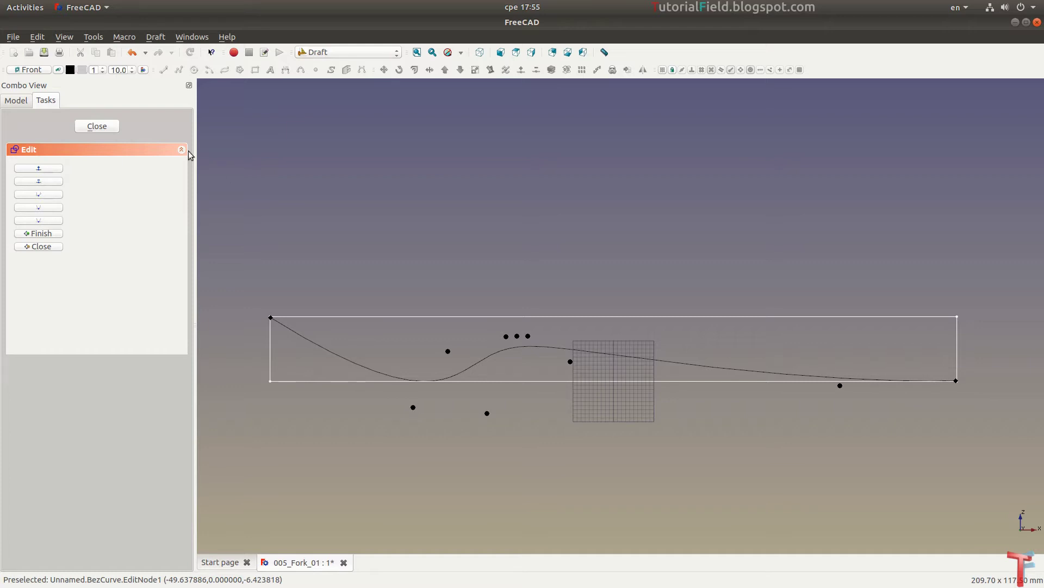
click(83, 127)
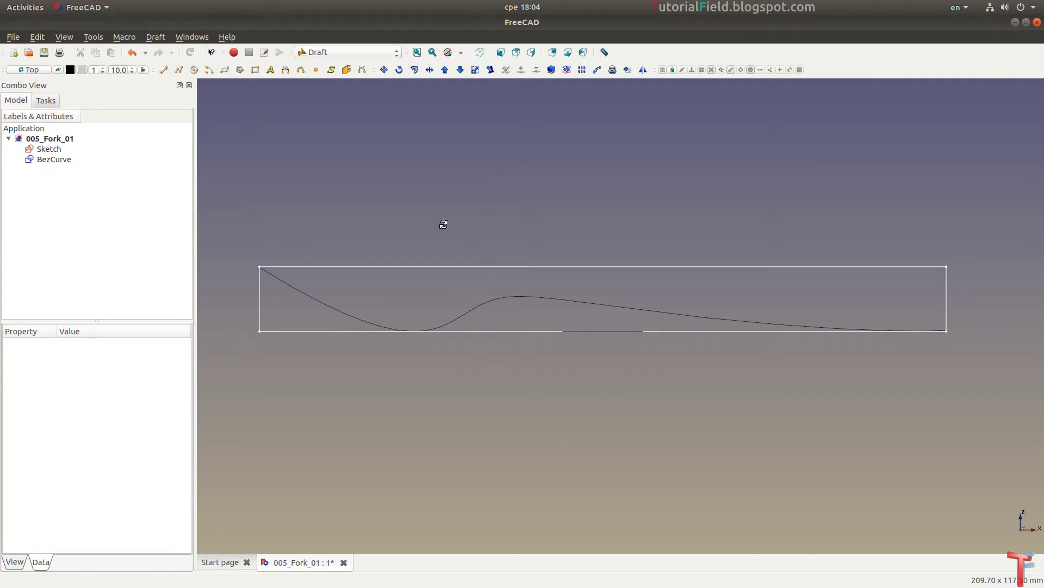
Draw a Draft line about 23.48 mm long across the grid, crossing the Bézier curve
middle_drag(443, 221, 601, 334)
scroll(604, 334, up, 5)
click(163, 69)
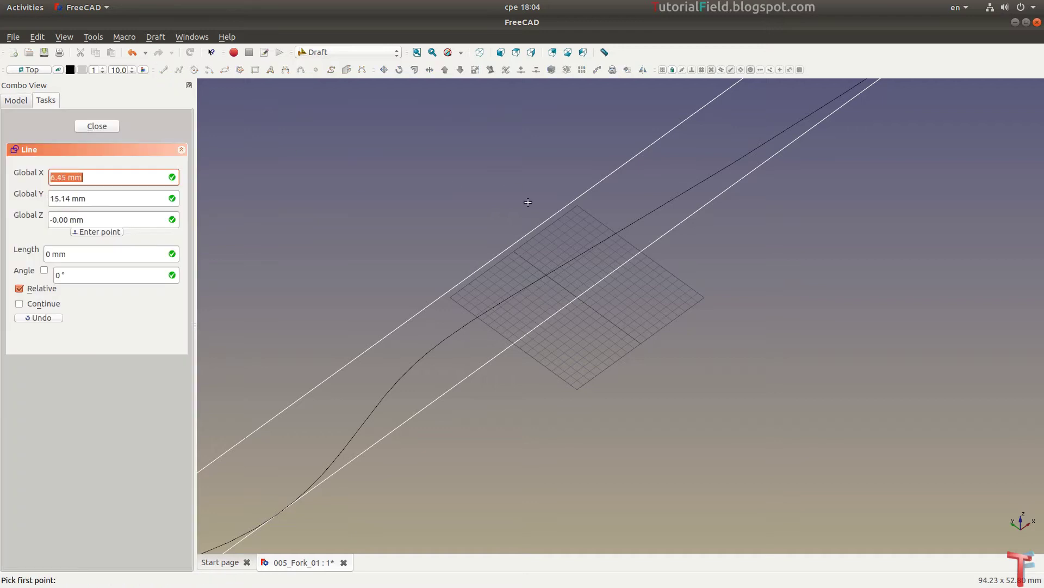
click(515, 251)
click(664, 357)
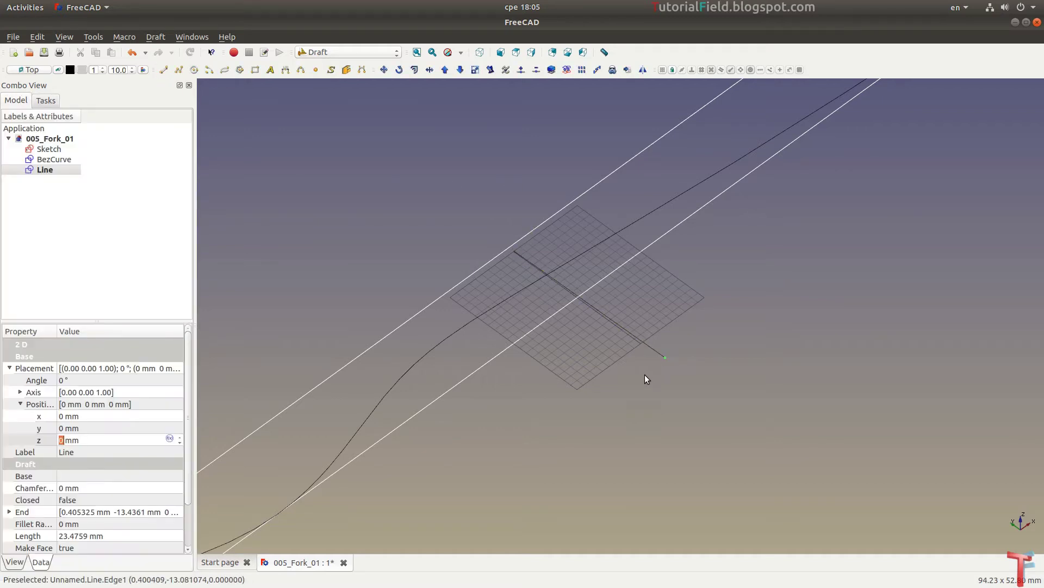
Finish drawing the line and set its End point to (0, -13, 0)
right_click(645, 375)
click(619, 324)
click(46, 170)
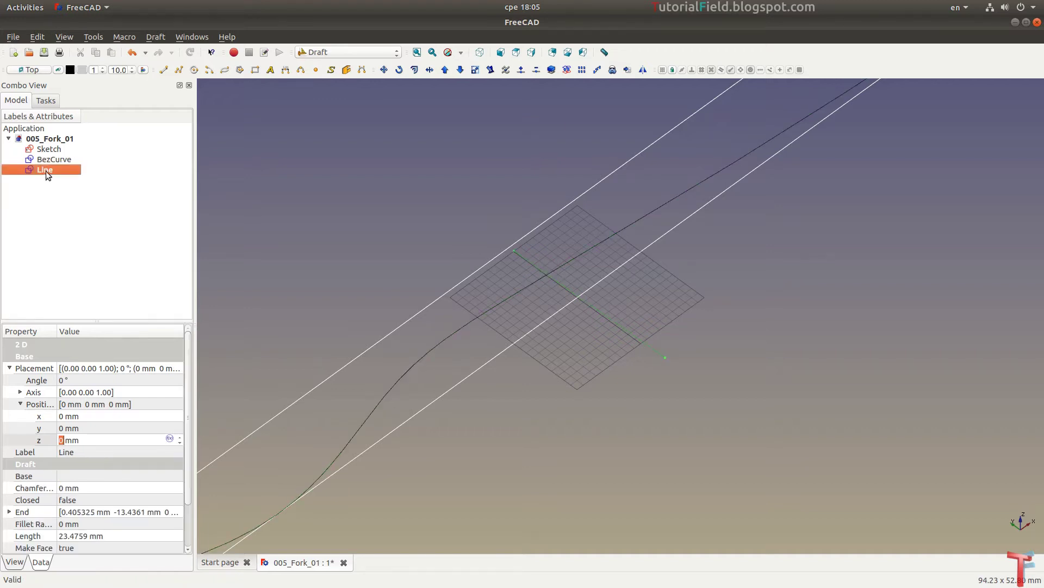
scroll(17, 468, down, 2)
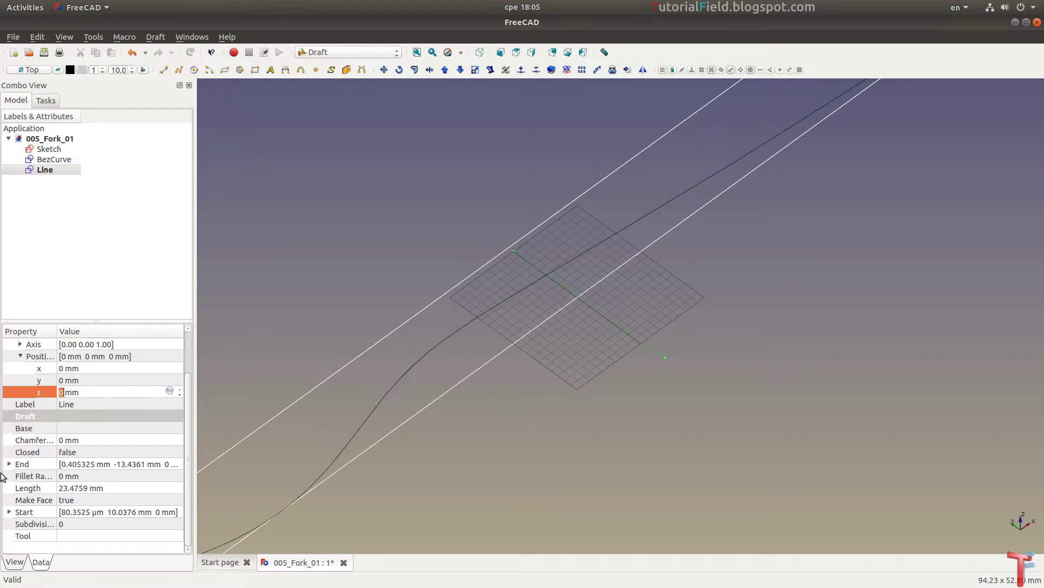
click(9, 464)
scroll(15, 537, down, 1)
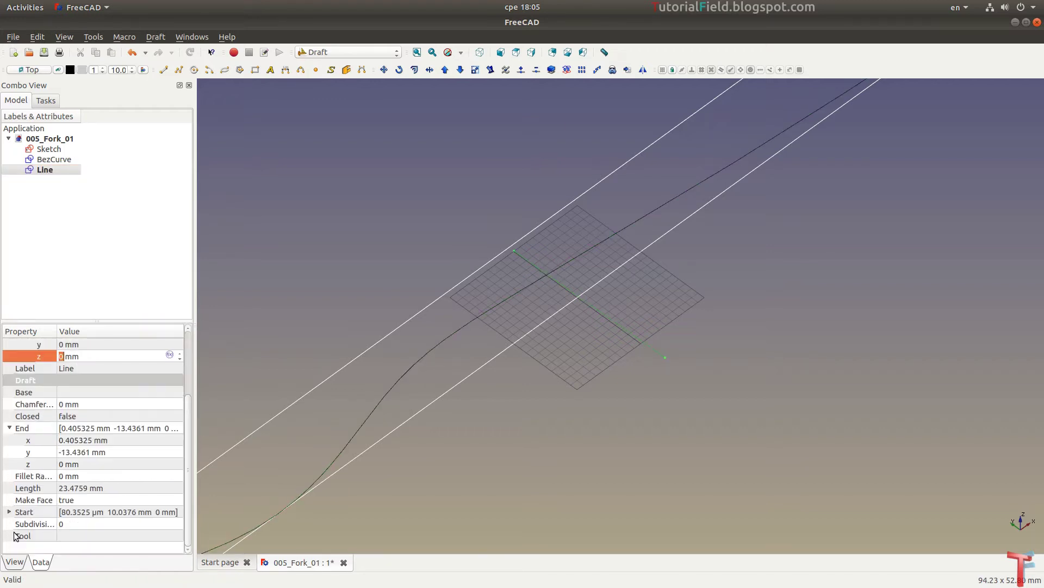
click(11, 512)
click(81, 441)
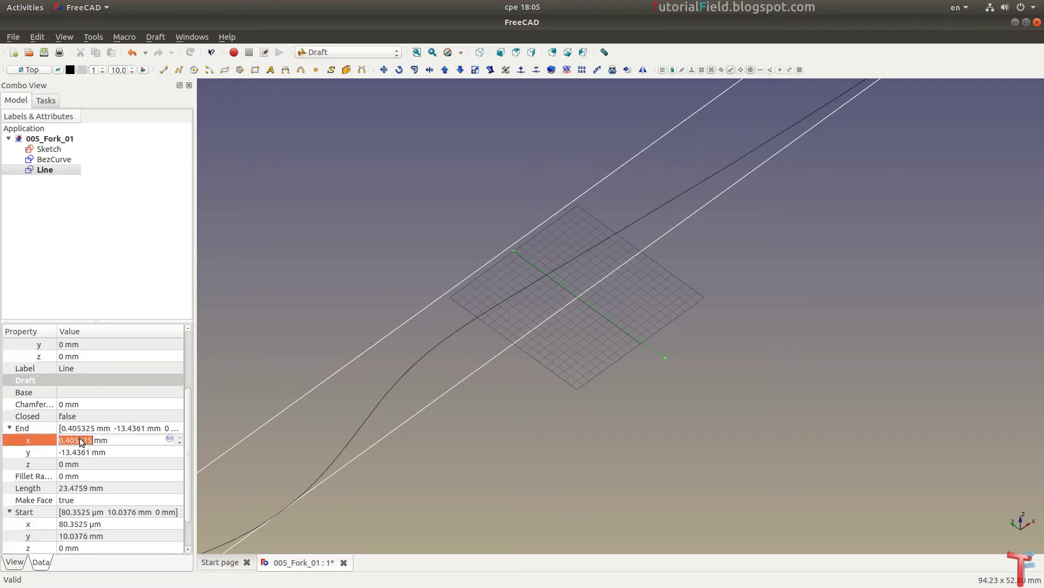
text(0)
key(Tab)
text(-13)
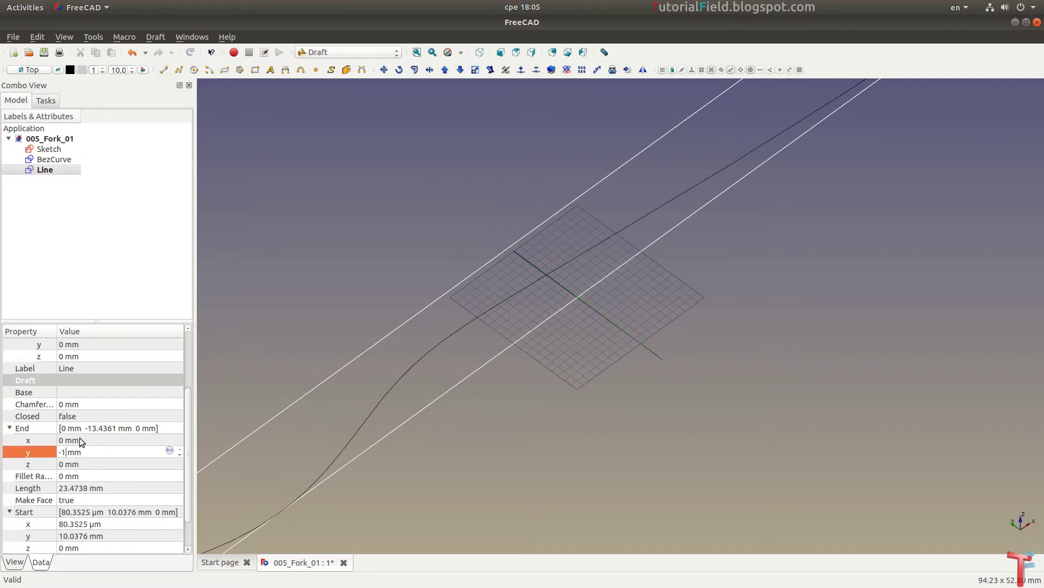
key(Tab)
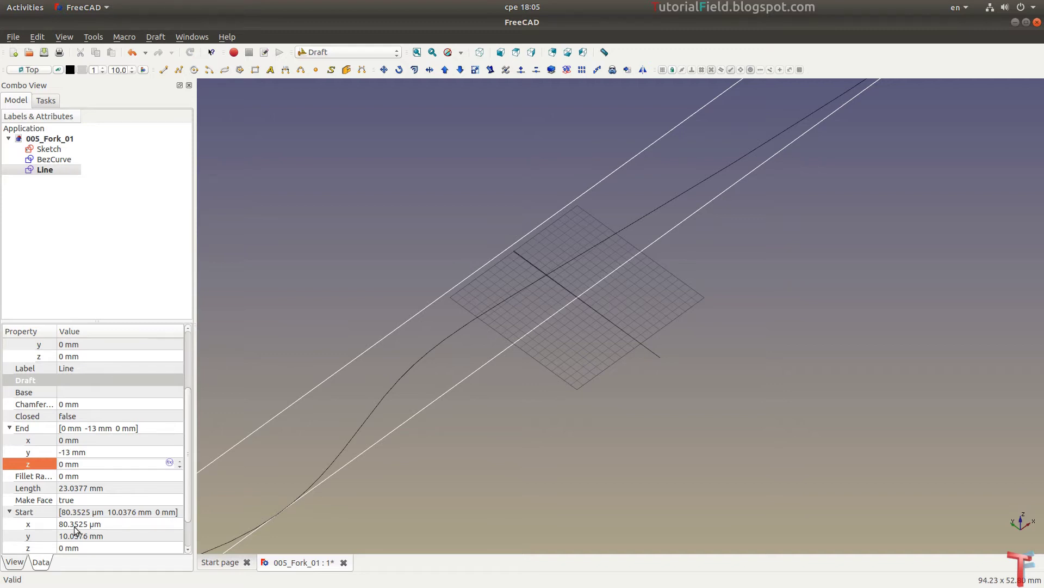
Set the line's Start point to (0, 13, 0), making it 26 mm long
click(76, 525)
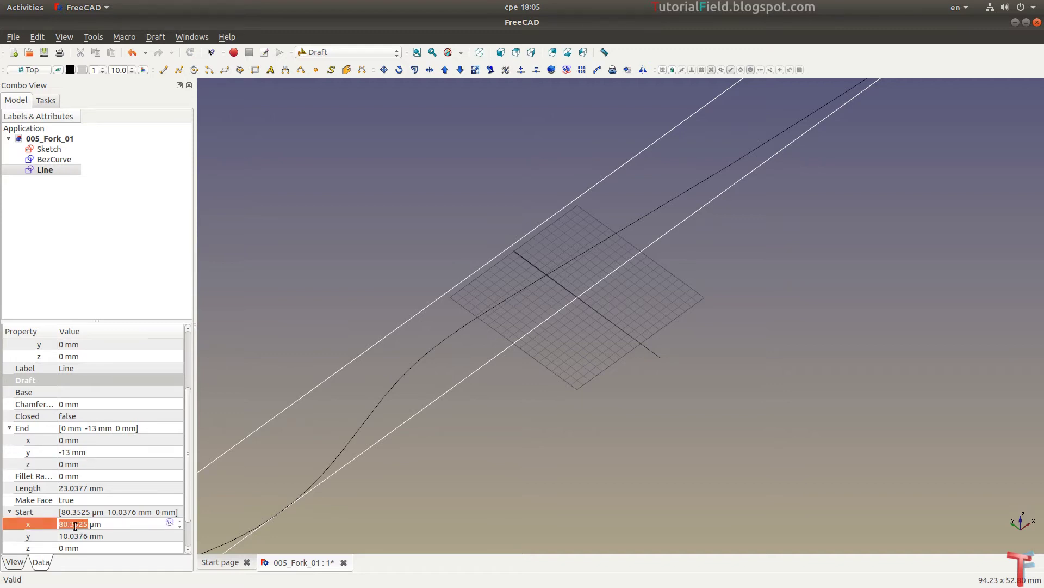
text(0)
key(Tab)
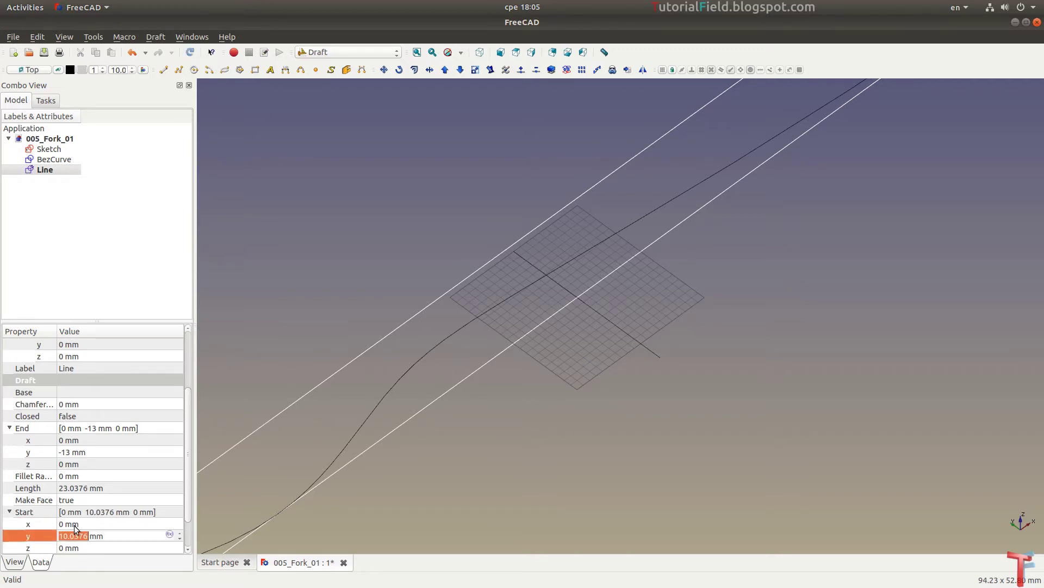
text(1)
key(Tab)
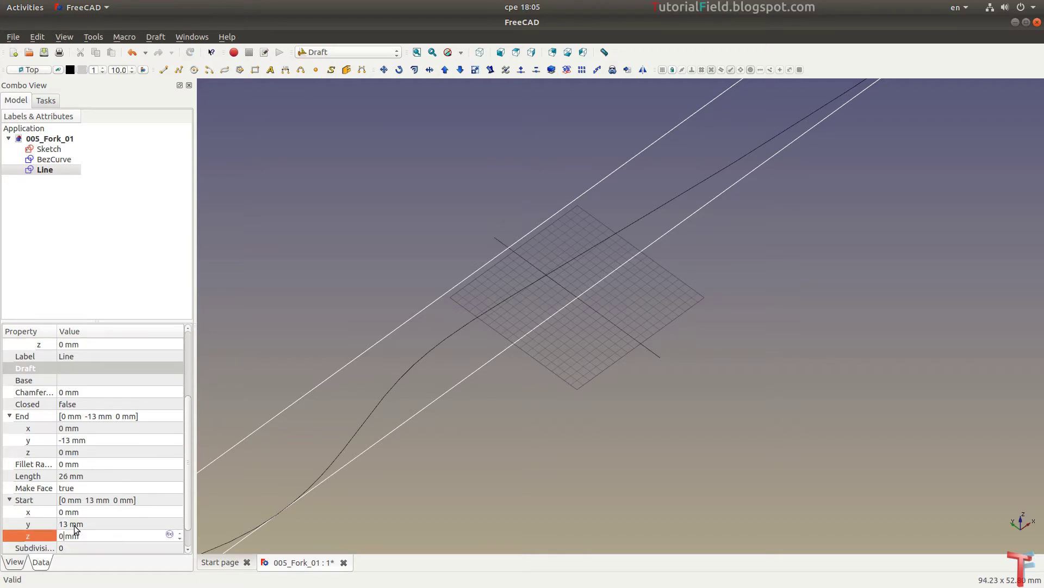
mouse_move(452, 482)
middle_down()
mouse_move(571, 402)
mouse_move(508, 420)
mouse_move(345, 379)
mouse_move(354, 352)
mouse_move(523, 422)
mouse_move(550, 330)
mouse_move(560, 345)
mouse_move(570, 310)
middle_up()
scroll(570, 310, up, 2)
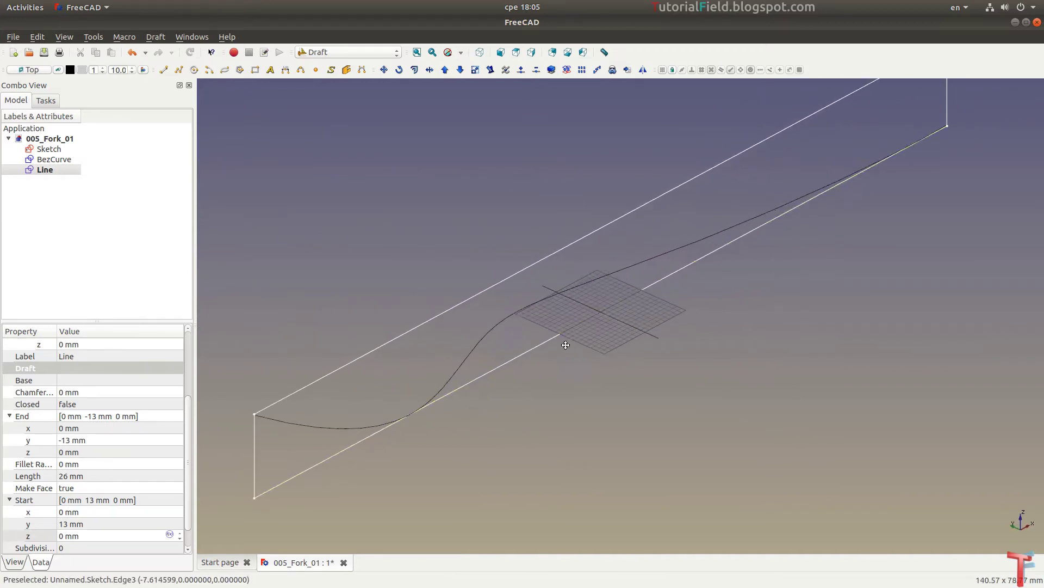
scroll(549, 343, up, 1)
middle_drag(531, 354, 551, 352)
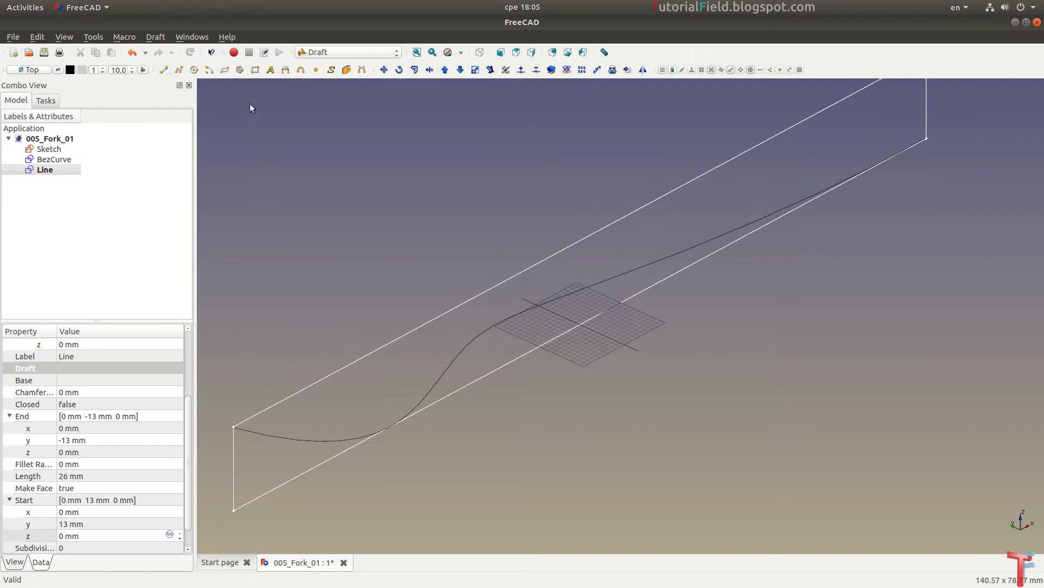
In the Part workbench, sweep BezCurve with the 26 mm Line as path to create the Sweep surface
click(371, 51)
click(349, 164)
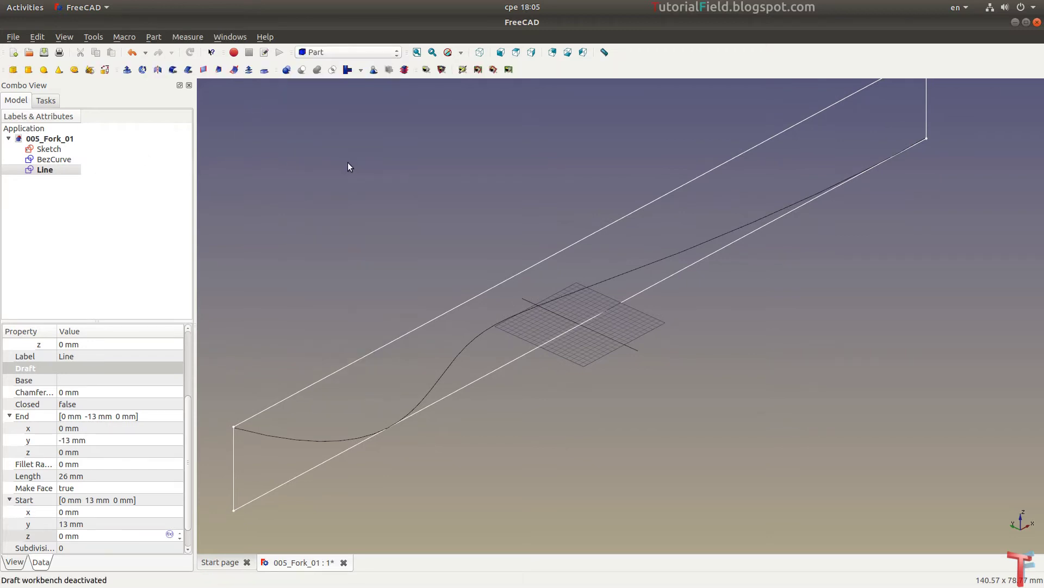
click(234, 69)
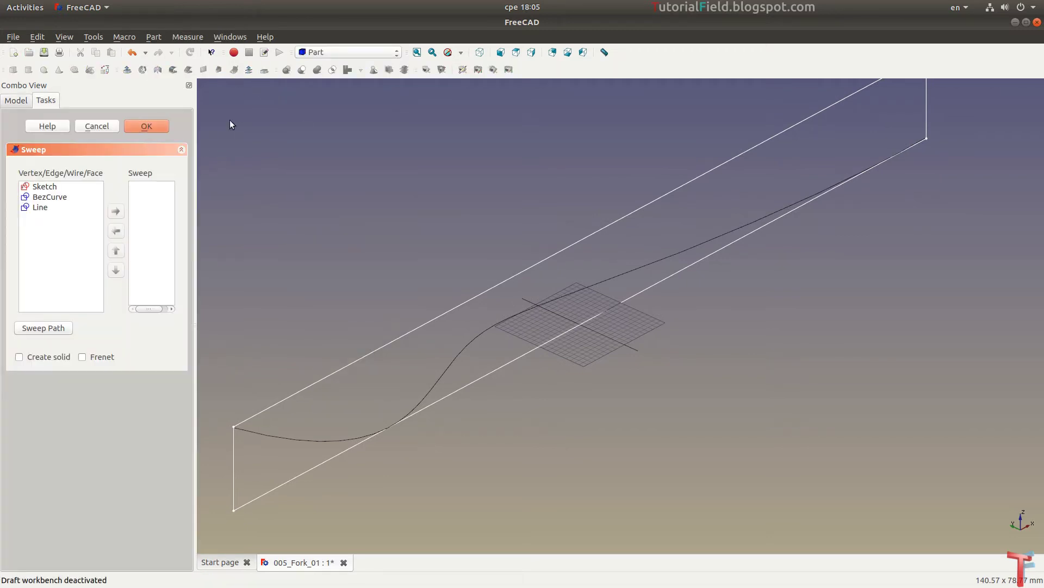
click(57, 197)
click(117, 211)
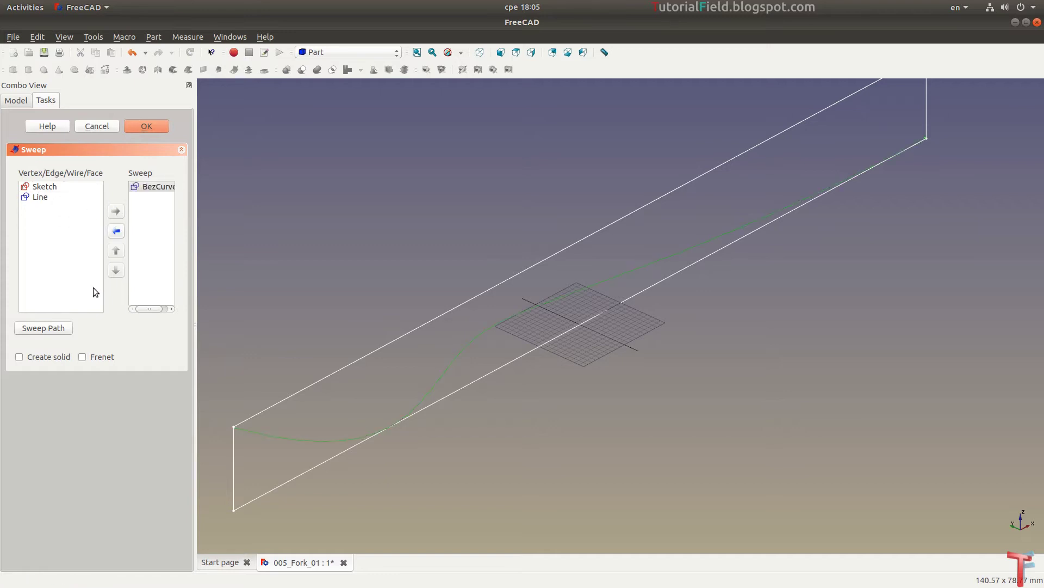
click(43, 328)
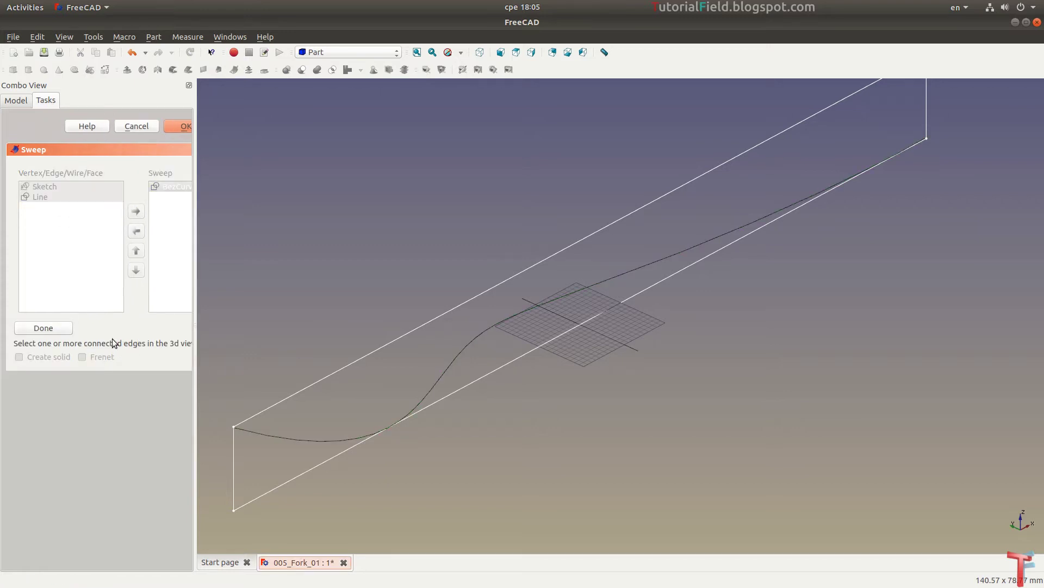
click(599, 336)
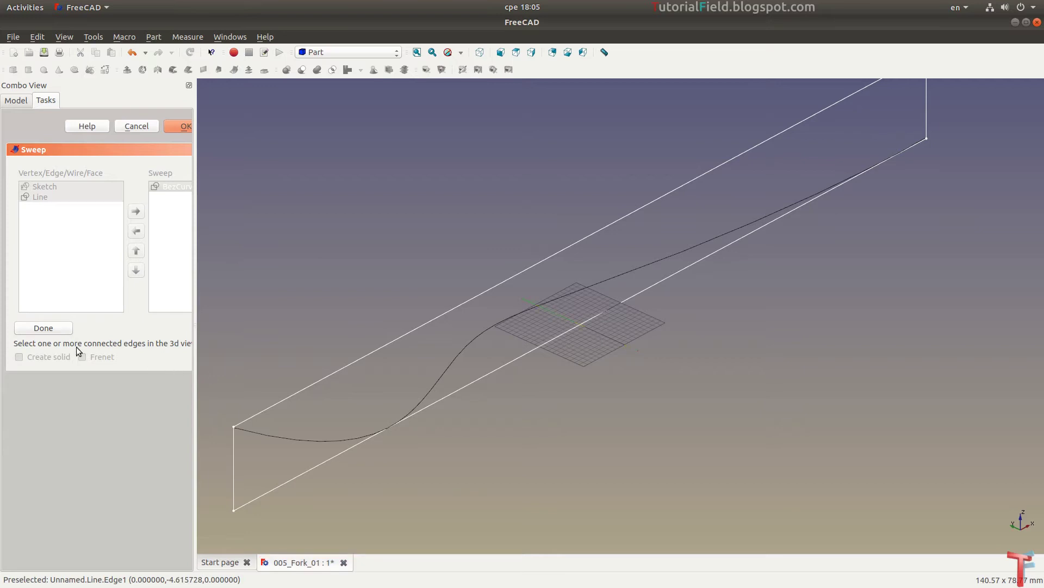
click(44, 328)
click(144, 124)
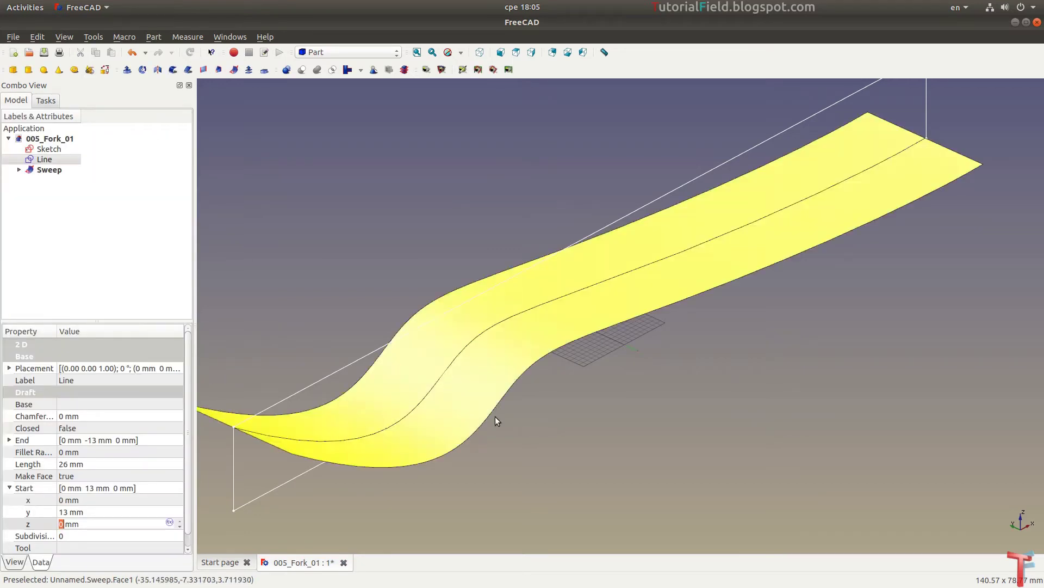
mouse_move(495, 416)
middle_down()
mouse_move(690, 408)
mouse_move(627, 368)
mouse_move(607, 400)
mouse_move(613, 375)
mouse_move(618, 413)
mouse_move(633, 418)
middle_up()
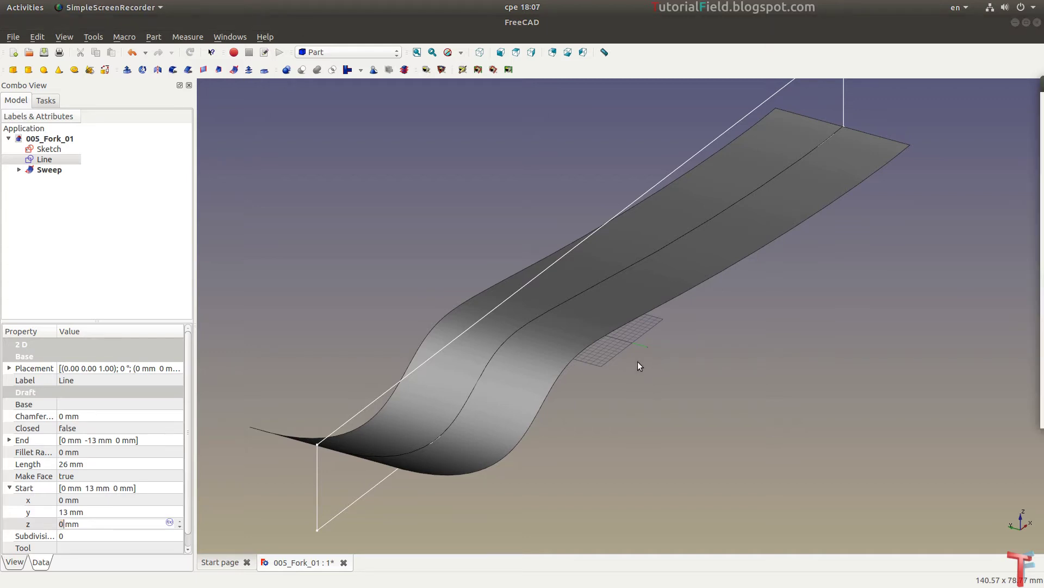
Apply a 3D Offset of 1.5 mm to the Sweep with Fill offset enabled
click(49, 170)
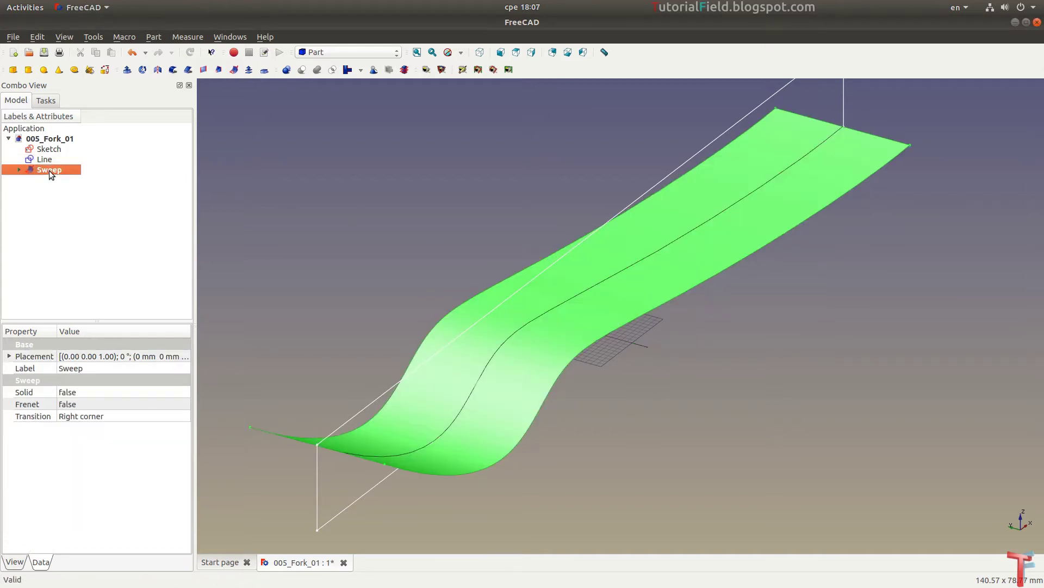
click(249, 70)
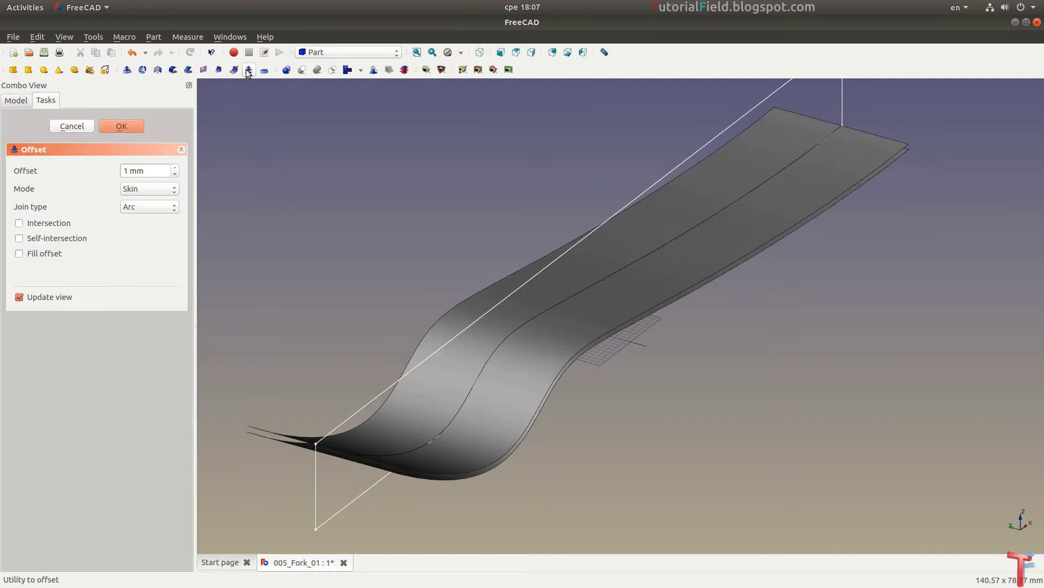
double_click(130, 171)
text(1.5)
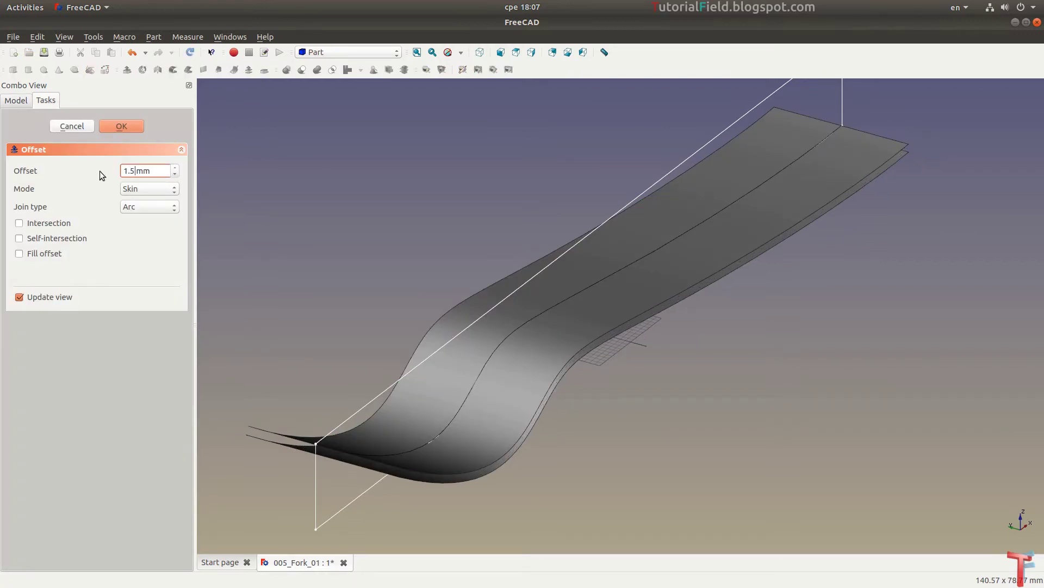
click(31, 253)
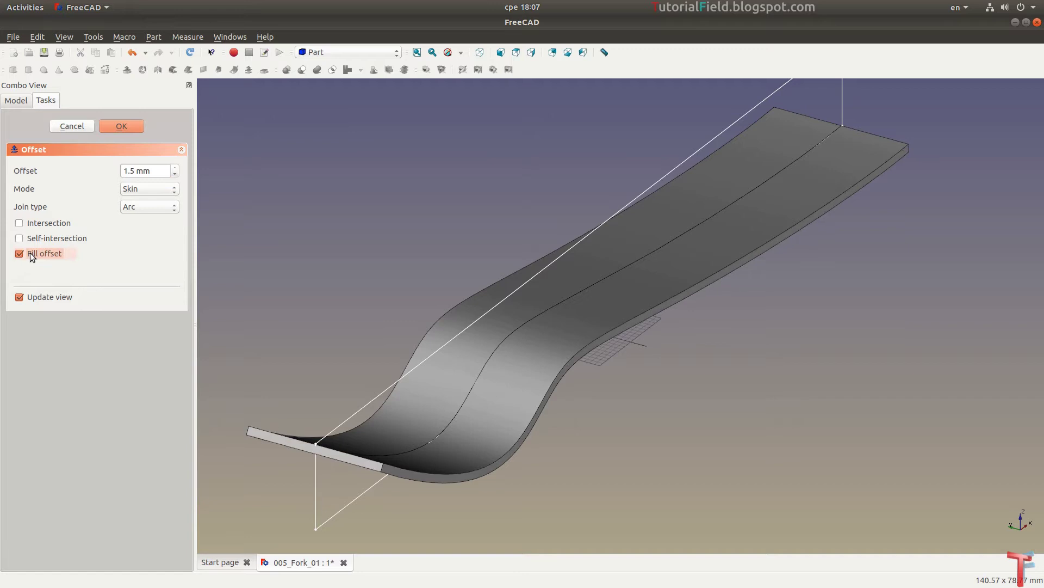
click(121, 126)
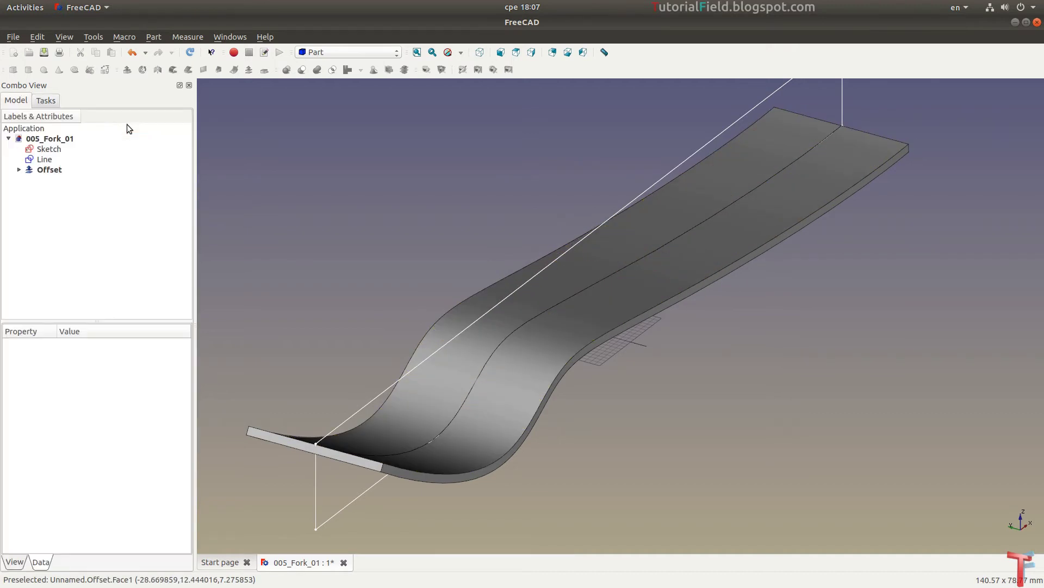
click(20, 170)
Inspect the Sweep and Offset feature properties, then orbit the model to a side view
click(30, 180)
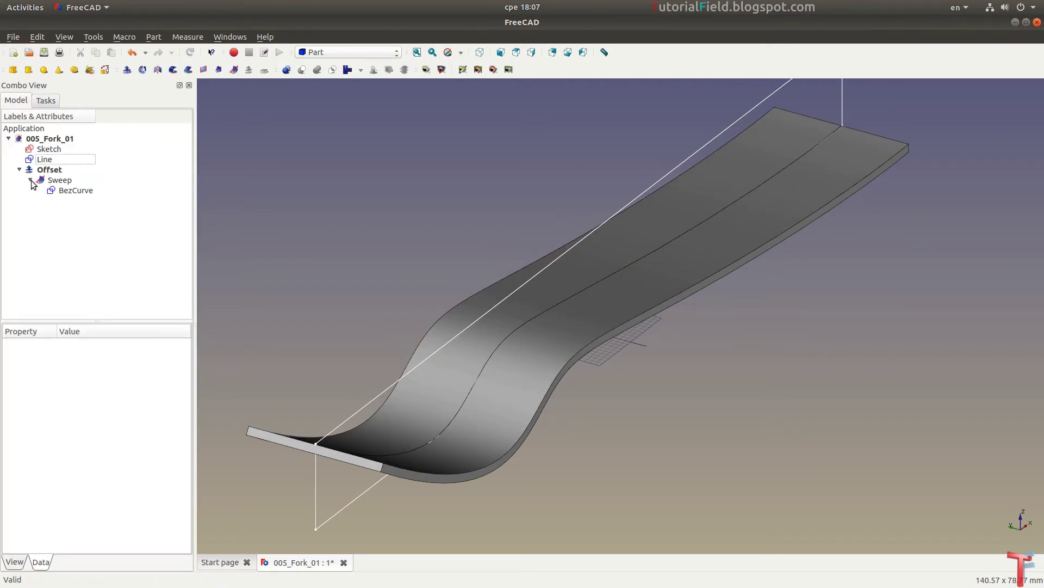
click(62, 182)
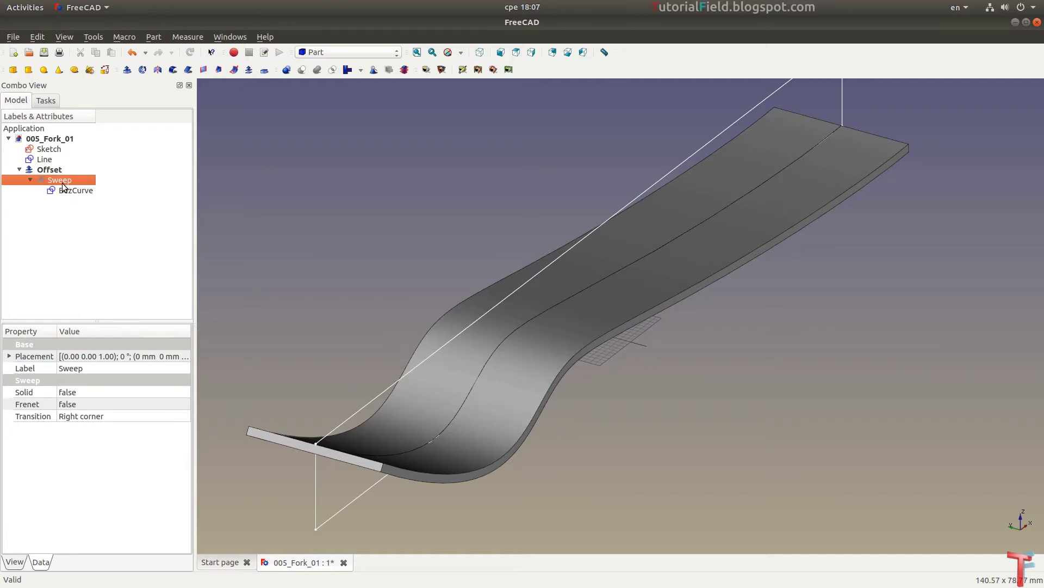
click(51, 171)
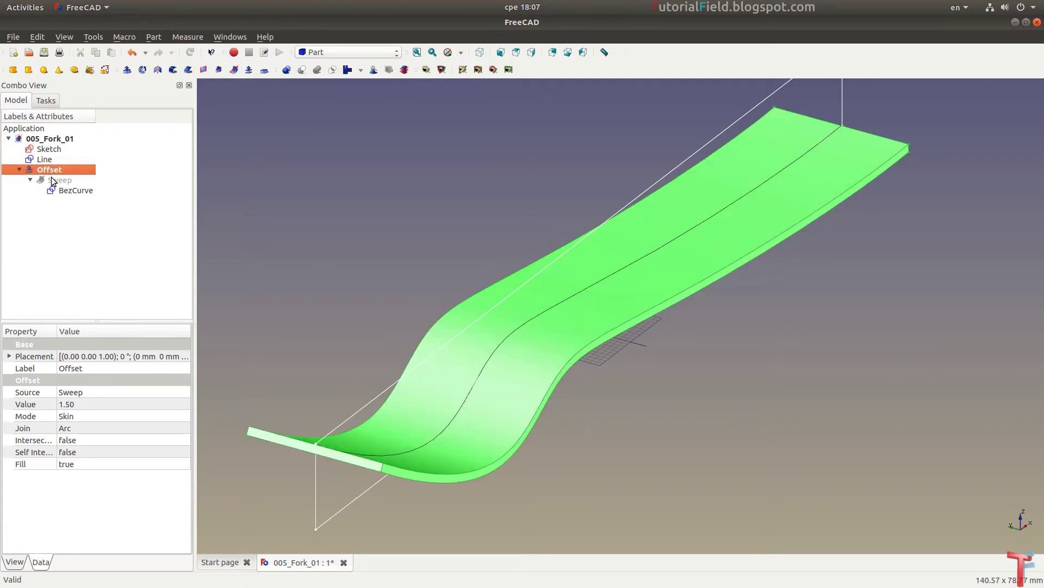
click(282, 244)
mouse_move(590, 372)
middle_down()
mouse_move(531, 366)
mouse_move(564, 351)
middle_up()
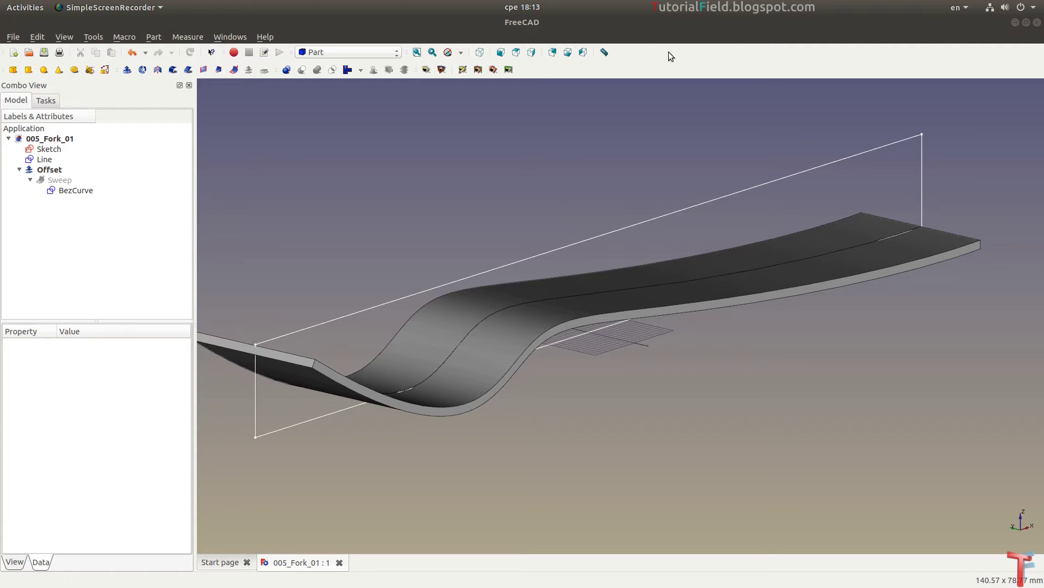
Switch to Part Design and create a new sketch on the XY-Plane
click(349, 51)
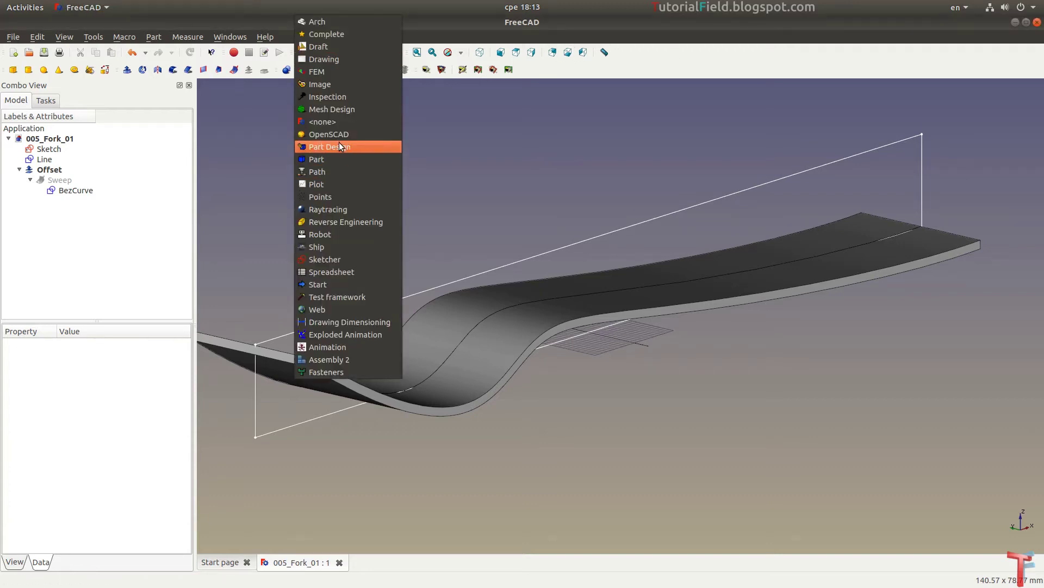
click(340, 146)
click(13, 70)
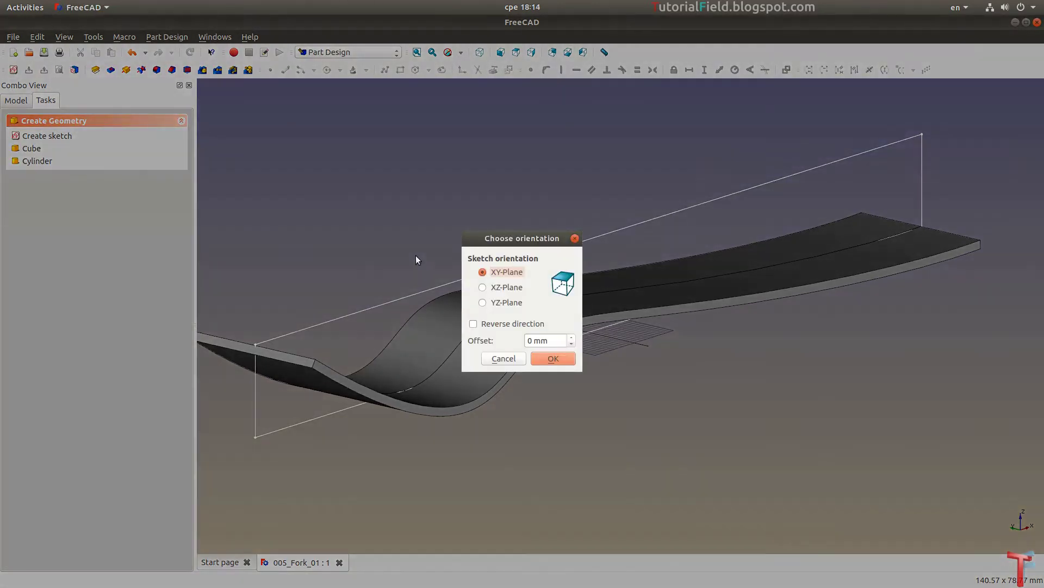
click(531, 343)
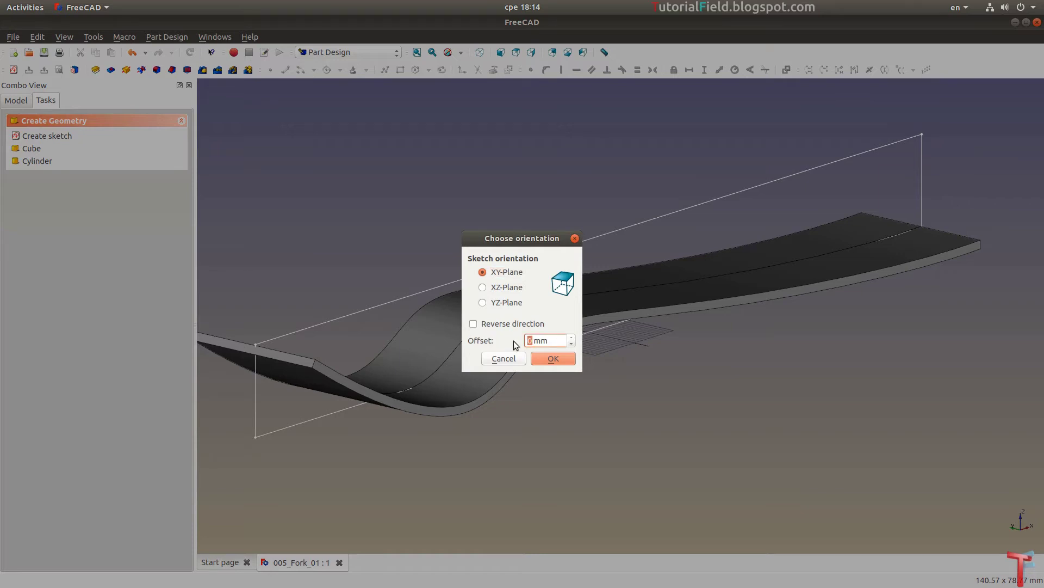
text(30)
click(549, 361)
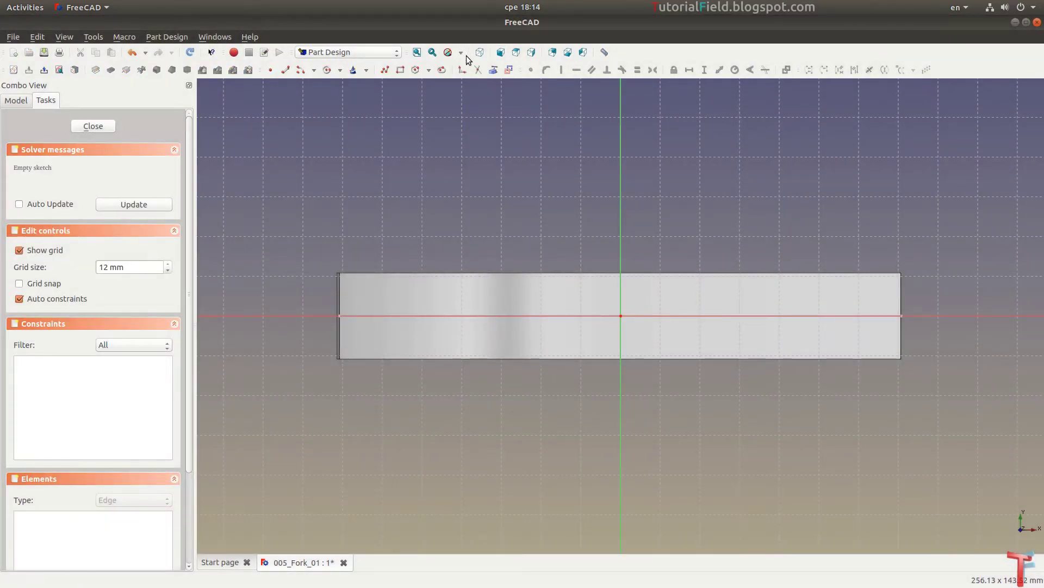
Set the draw style to Wireframe and frame the sketch area
click(461, 52)
click(461, 96)
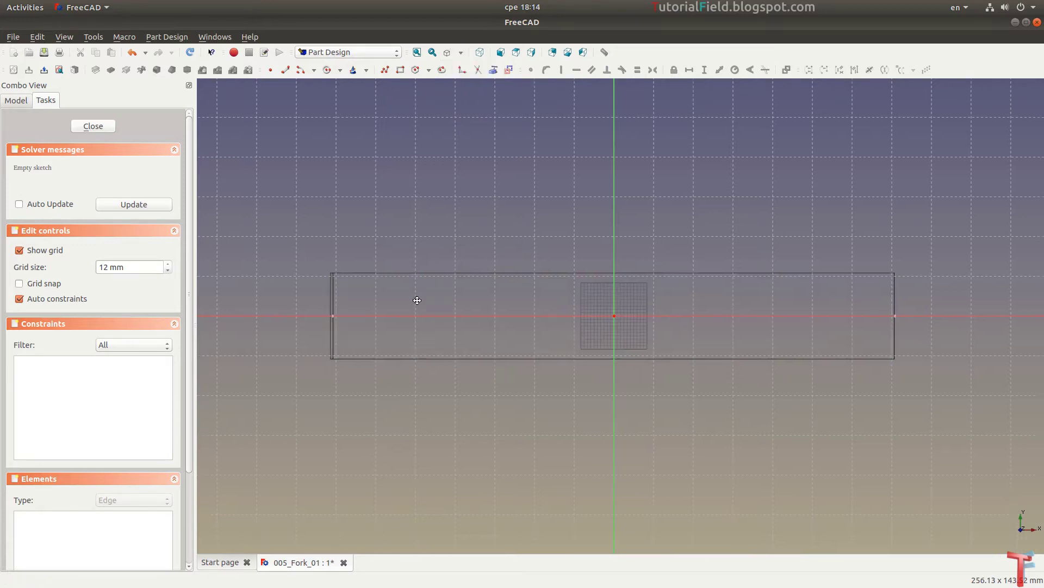
scroll(410, 309, up, 2)
mouse_move(410, 313)
middle_down()
mouse_move(357, 299)
mouse_move(386, 300)
middle_up()
scroll(371, 293, down, 2)
scroll(370, 296, up, 2)
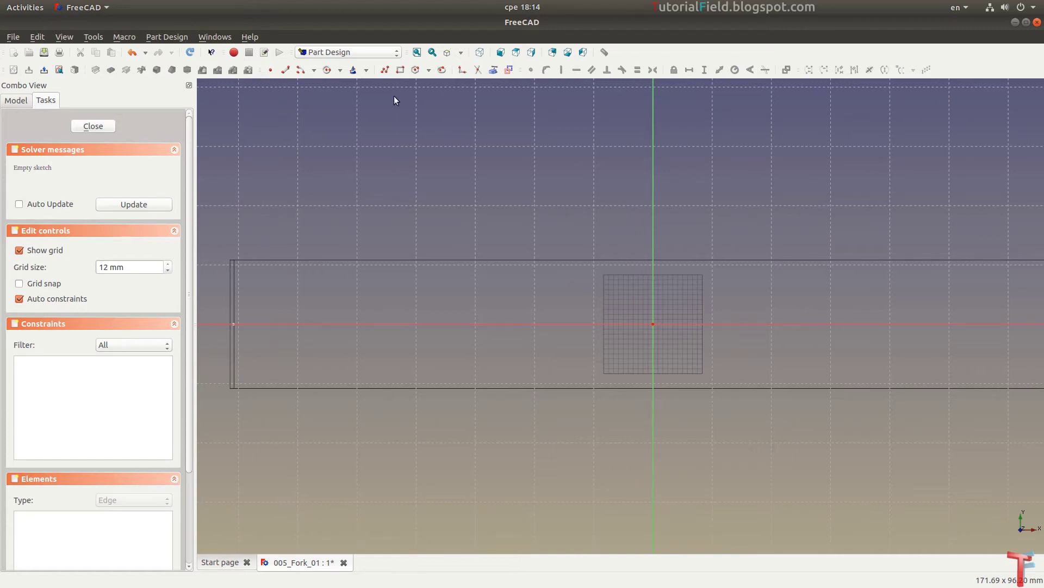
Draw three vertical lines across the horizontal axis, spaced toward the left
click(285, 70)
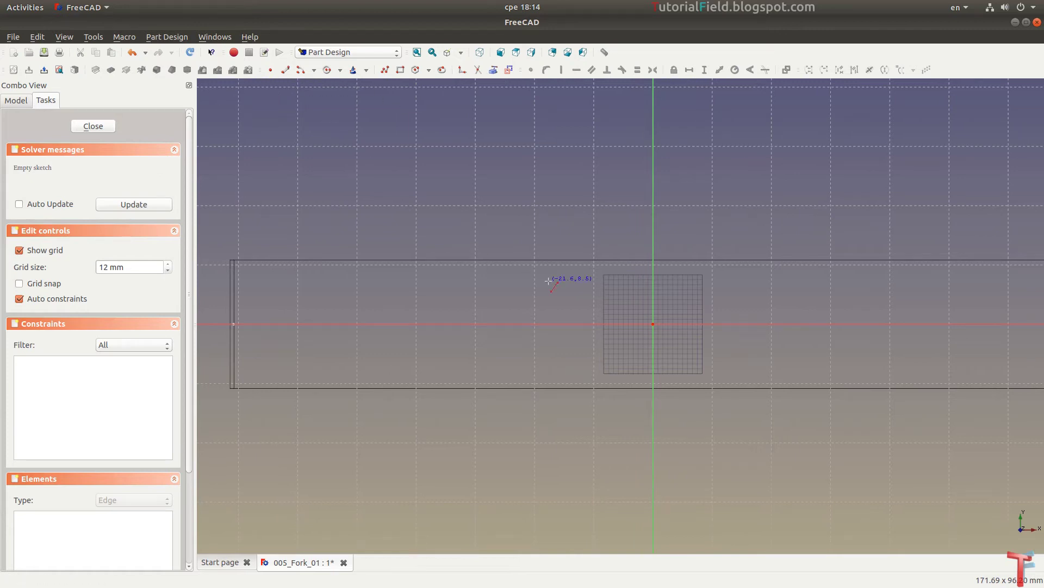
click(607, 310)
click(608, 343)
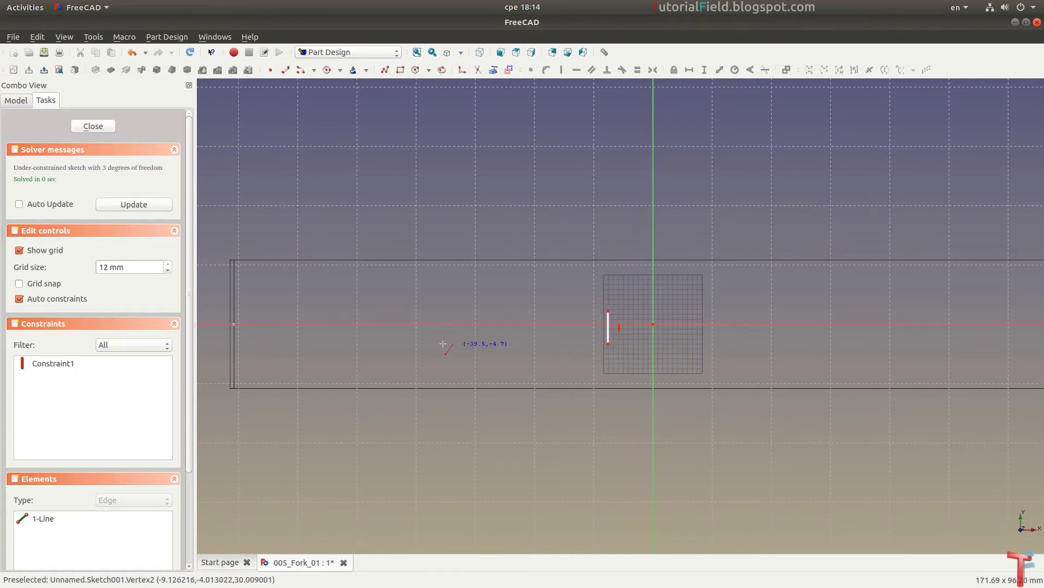
click(433, 310)
click(433, 344)
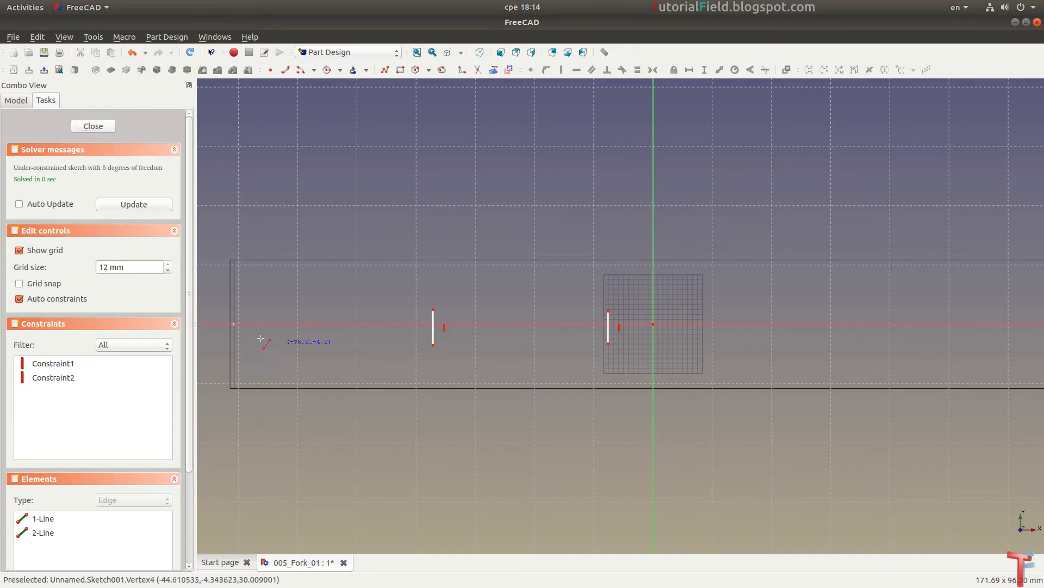
click(252, 301)
click(252, 345)
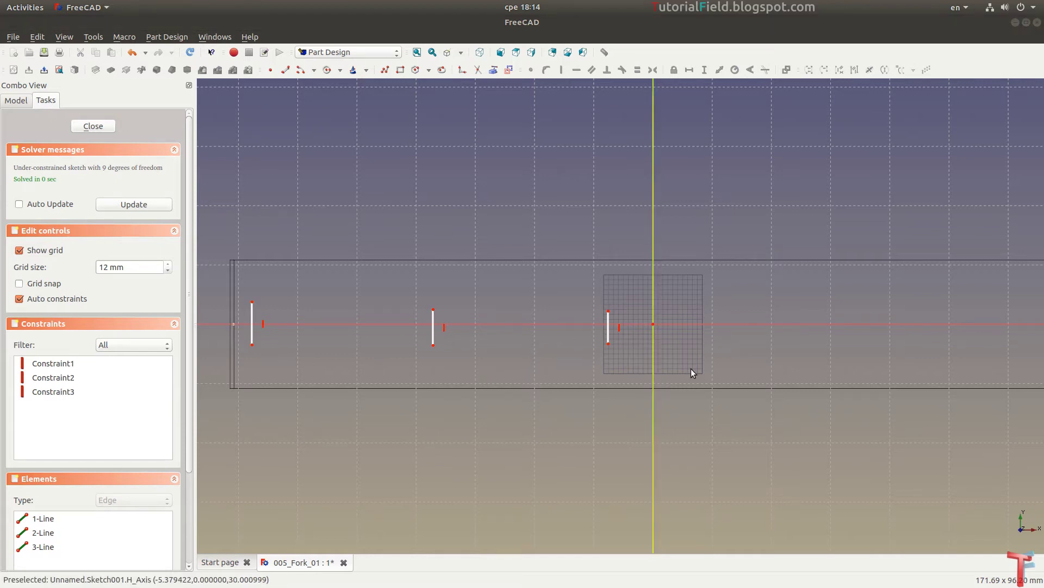
scroll(647, 348, up, 5)
scroll(608, 331, up, 1)
Make the line nearest the origin 5 mm tall, symmetric about the horizontal axis
click(512, 329)
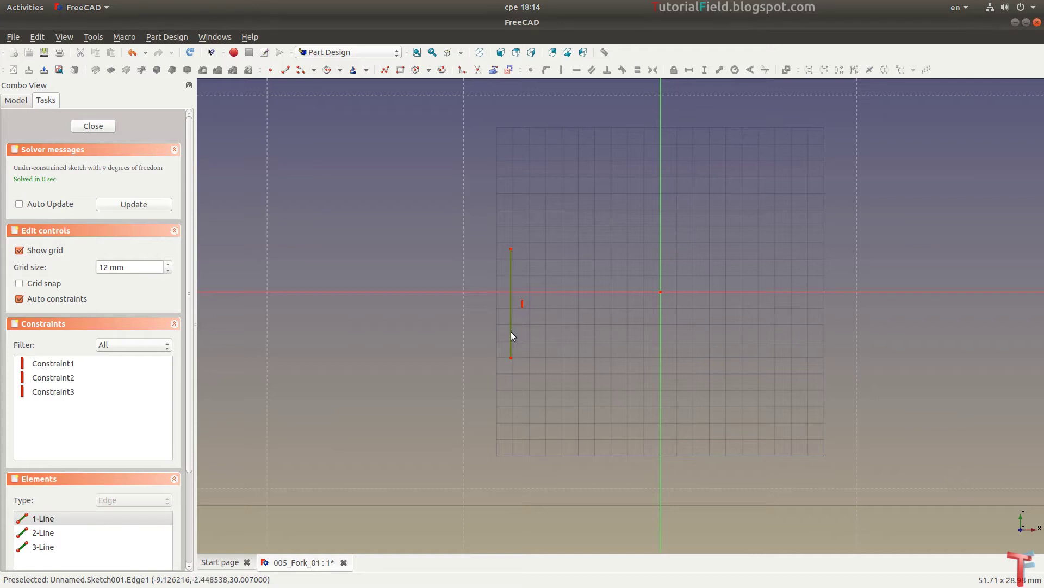
click(704, 70)
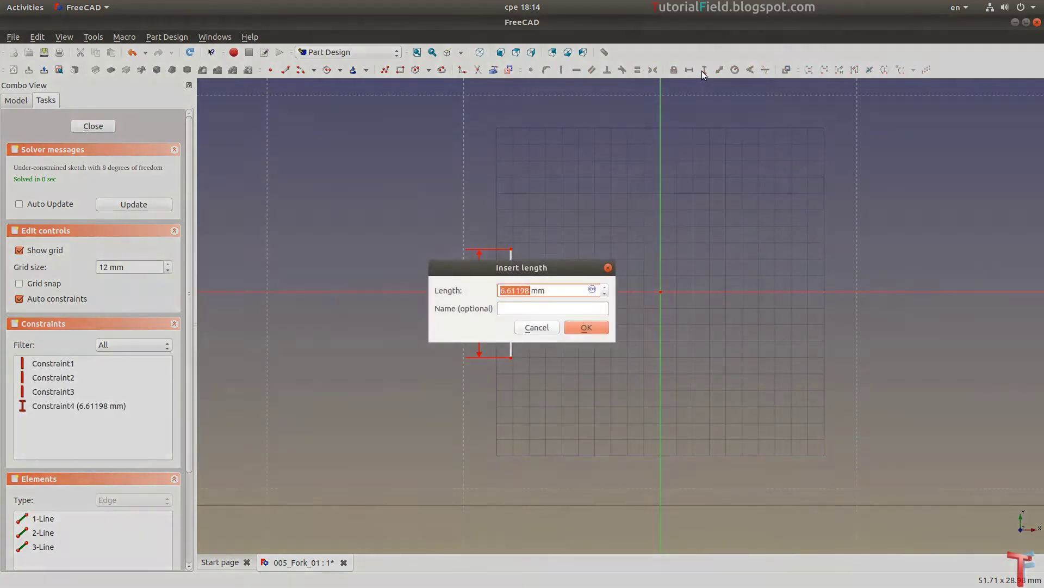
text(5)
key(Return)
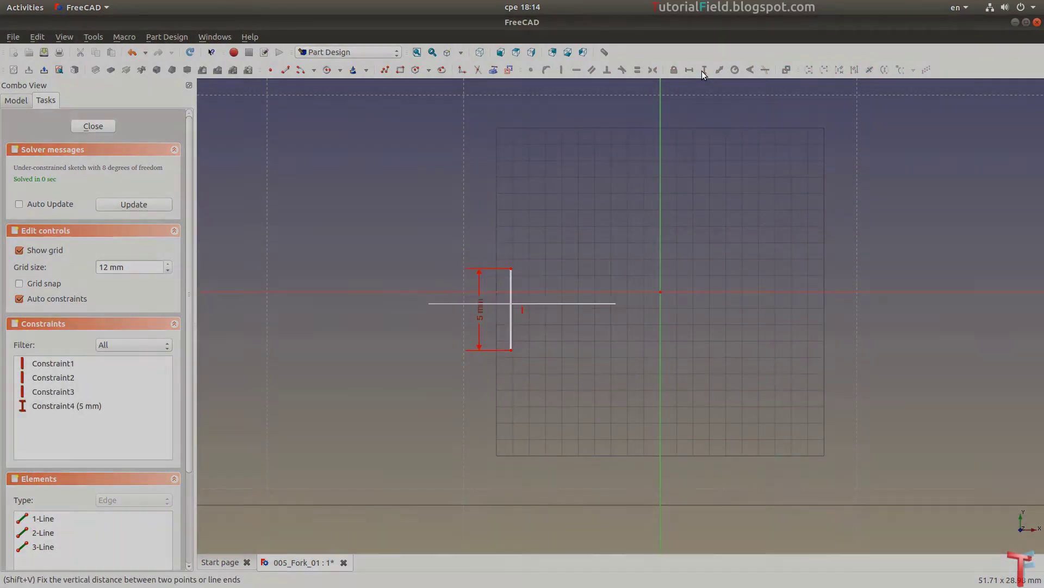
scroll(576, 185, up, 3)
scroll(527, 364, up, 1)
middle_drag(527, 364, 556, 353)
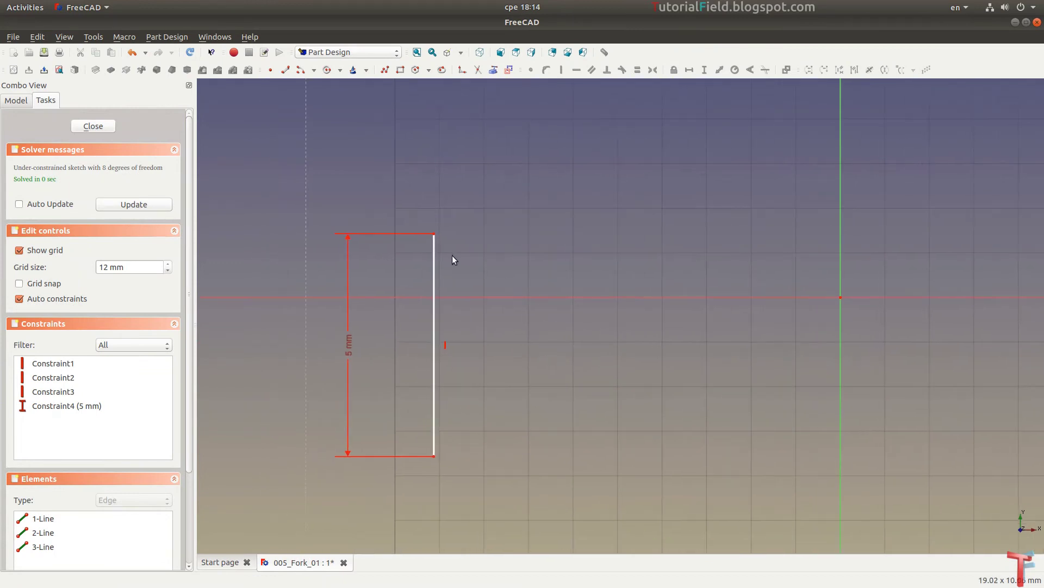
click(435, 455)
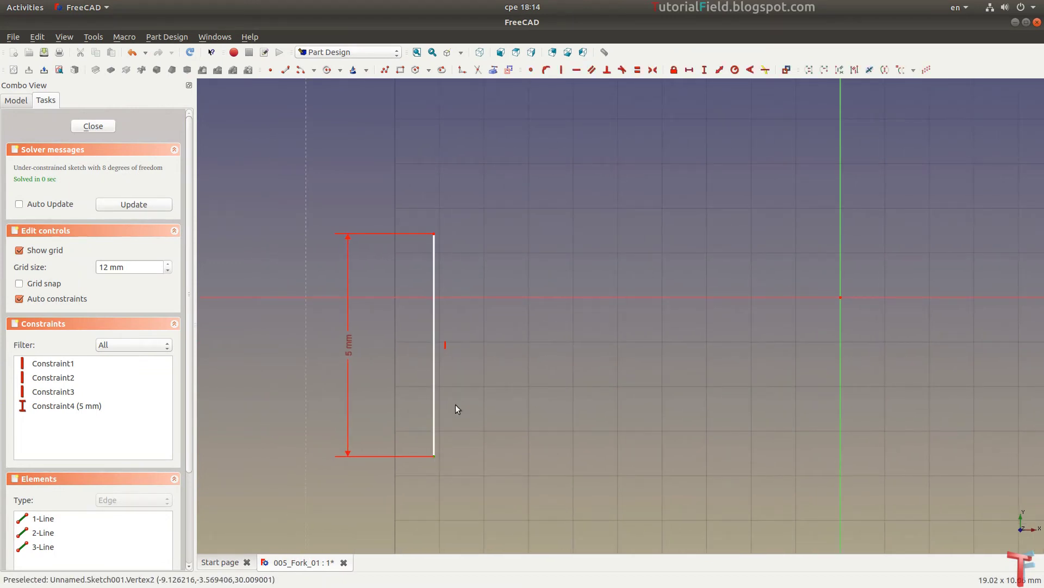
click(486, 297)
click(653, 70)
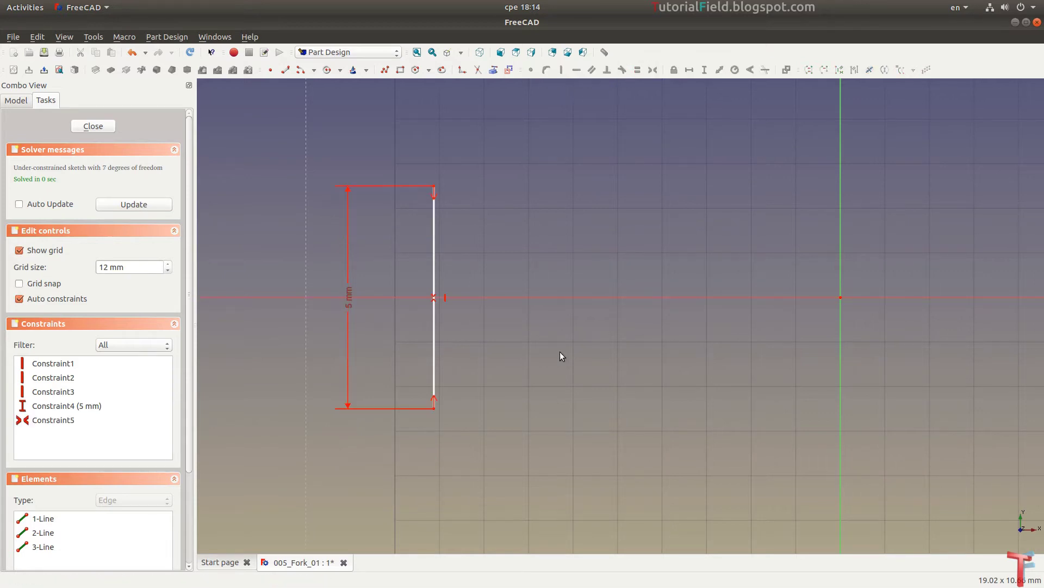
scroll(565, 352, down, 3)
scroll(588, 365, up, 2)
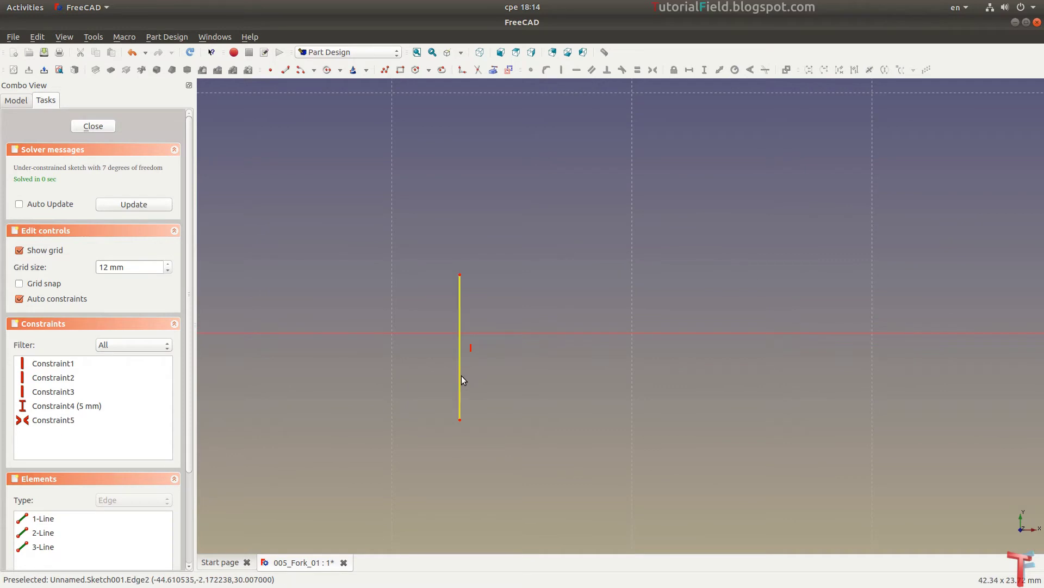
Make the middle line 12 mm tall, symmetric about the horizontal axis
click(461, 376)
click(704, 70)
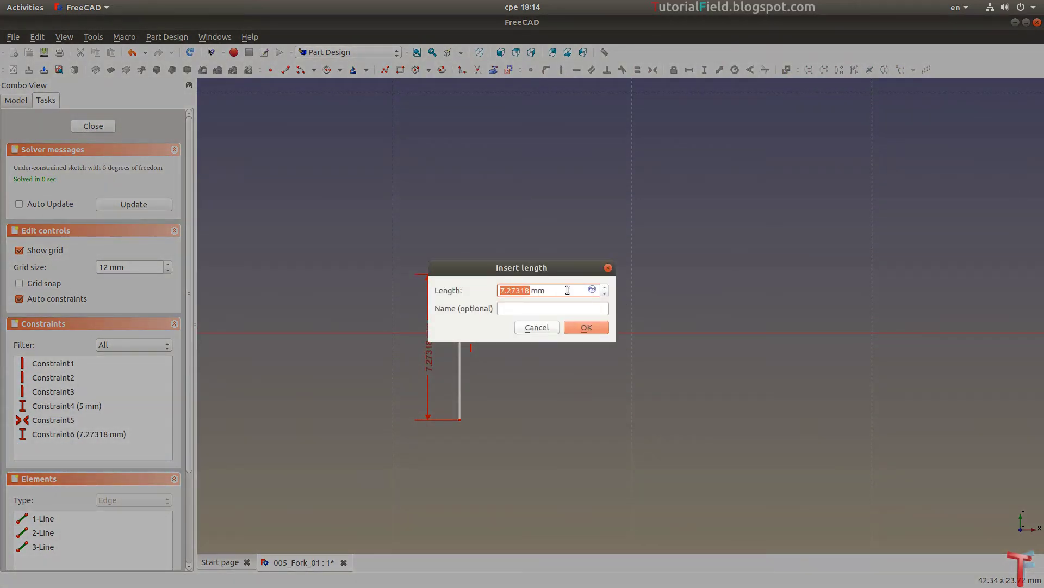
text(12)
key(Return)
click(459, 252)
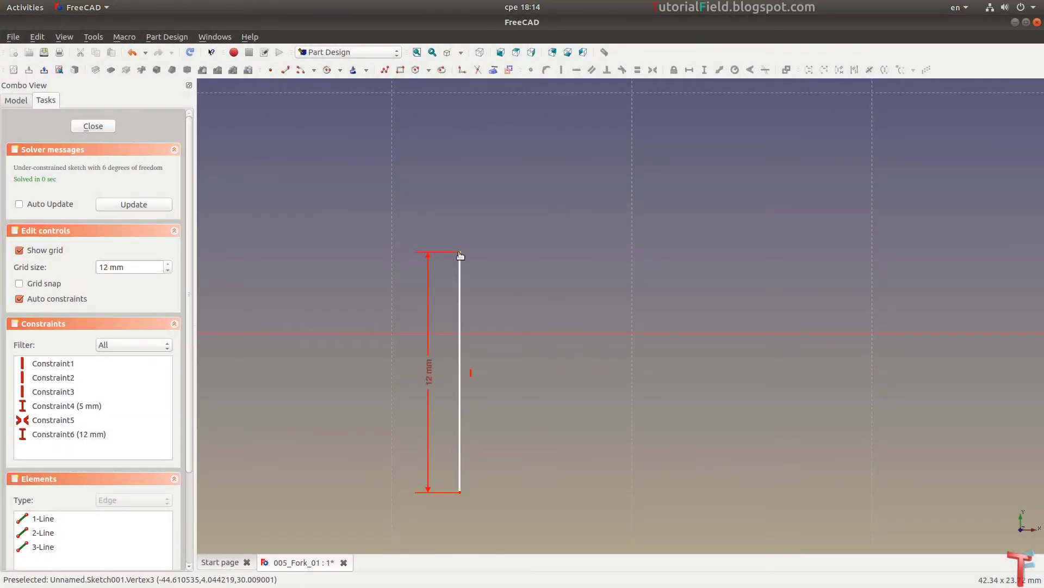
click(456, 497)
click(604, 332)
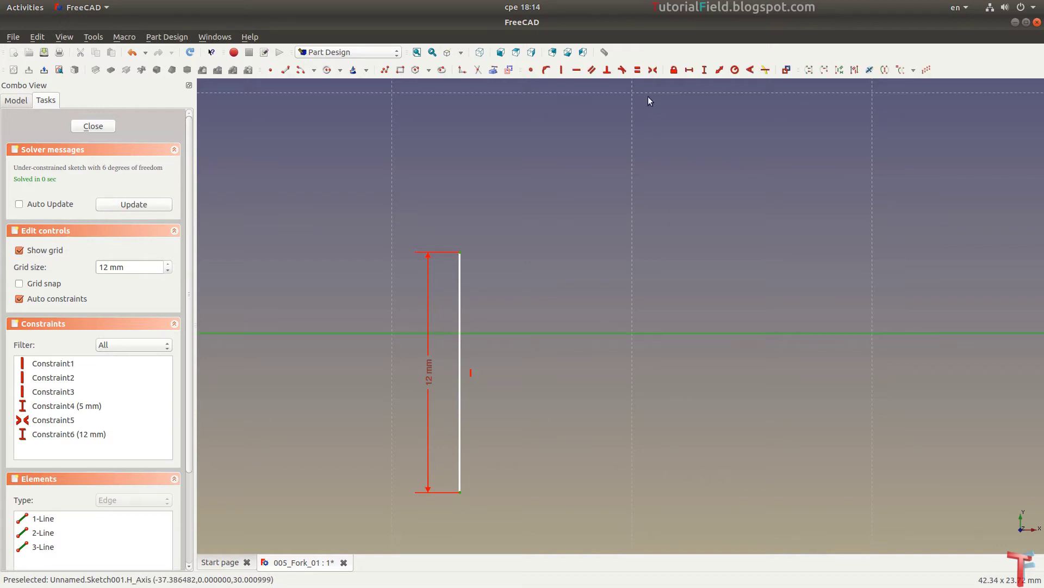
click(653, 70)
scroll(653, 172, down, 3)
scroll(451, 280, up, 3)
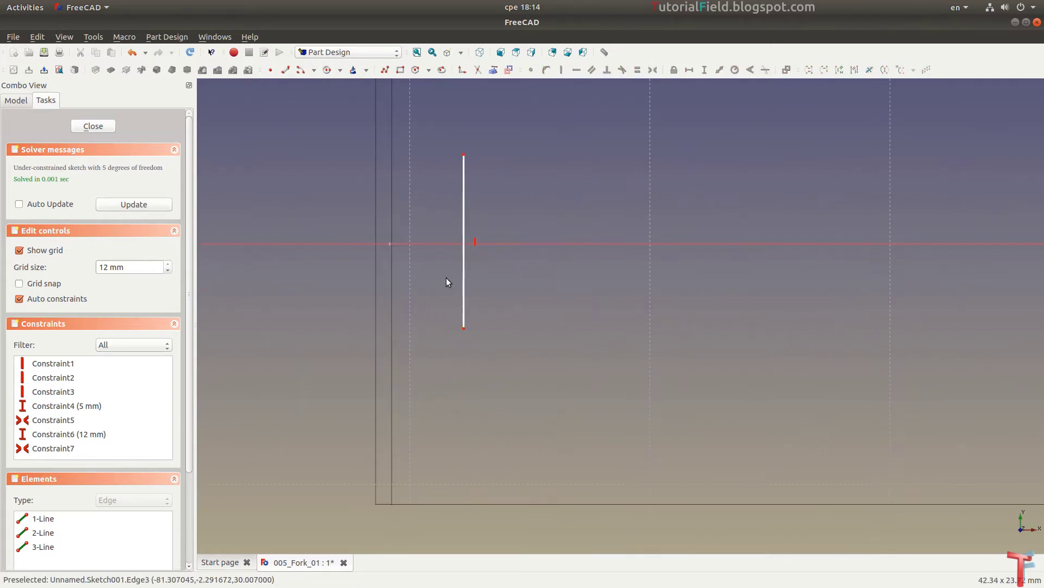
Make the leftmost line 15 mm tall, symmetric about the horizontal axis
click(462, 267)
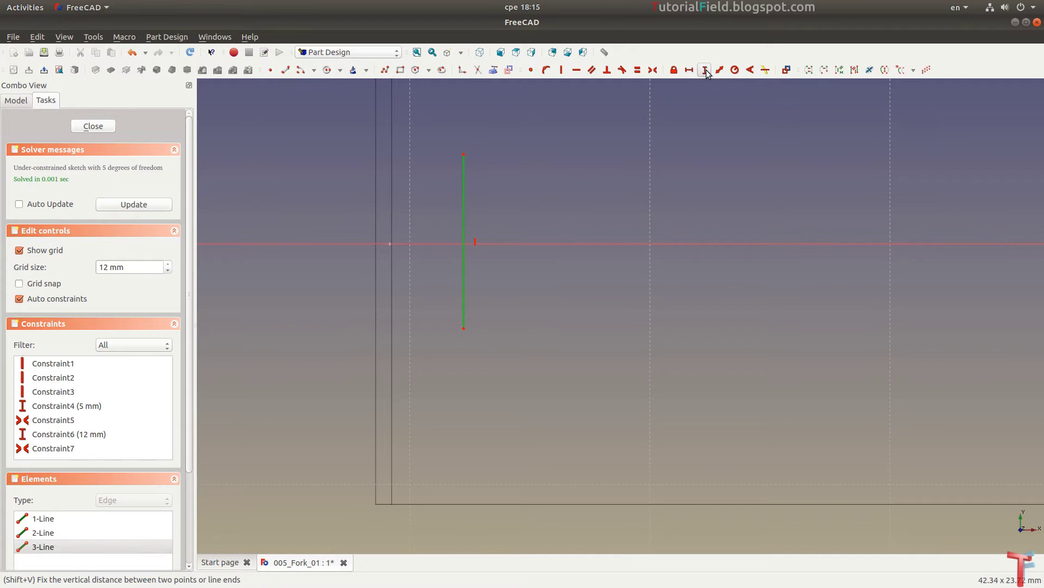
click(705, 70)
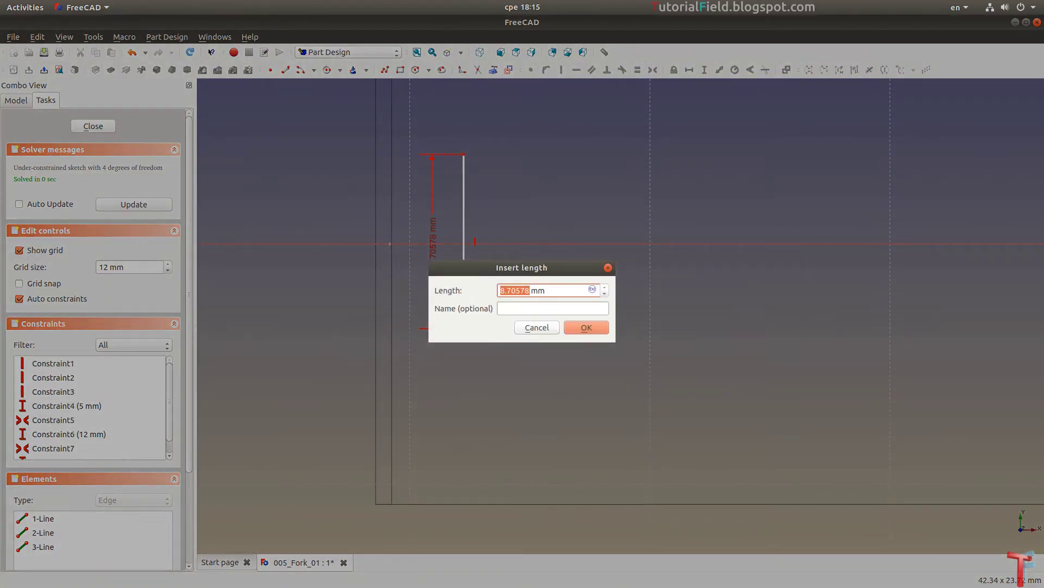
double_click(513, 289)
text(15)
key(Return)
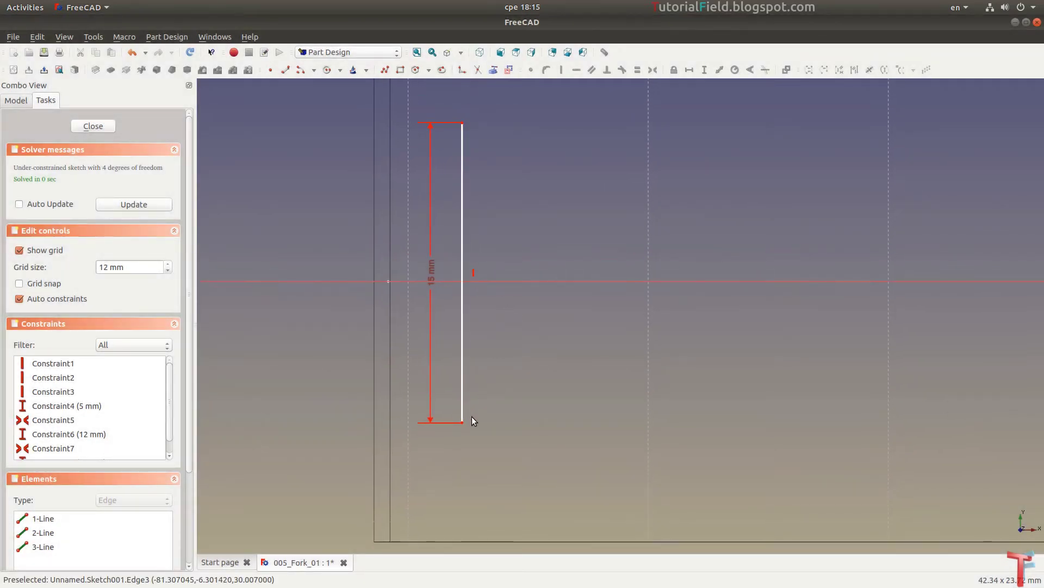
click(462, 422)
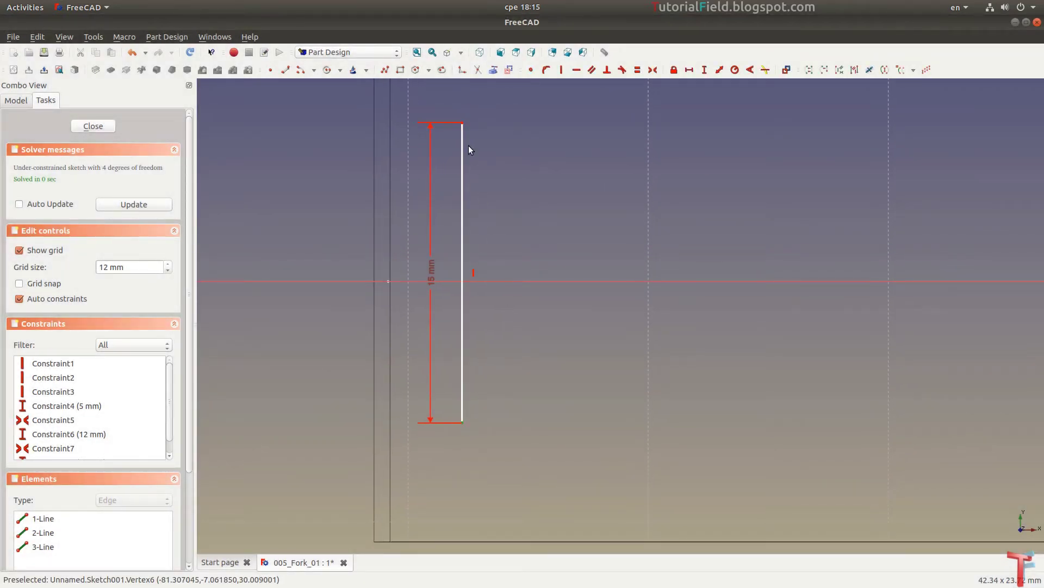
click(462, 122)
click(546, 280)
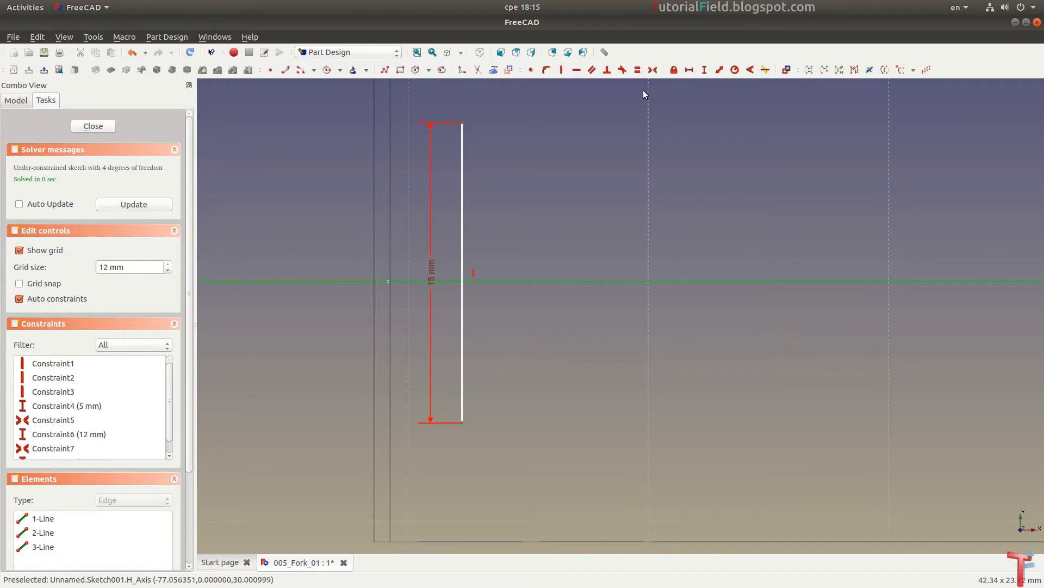
click(653, 70)
scroll(659, 321, down, 5)
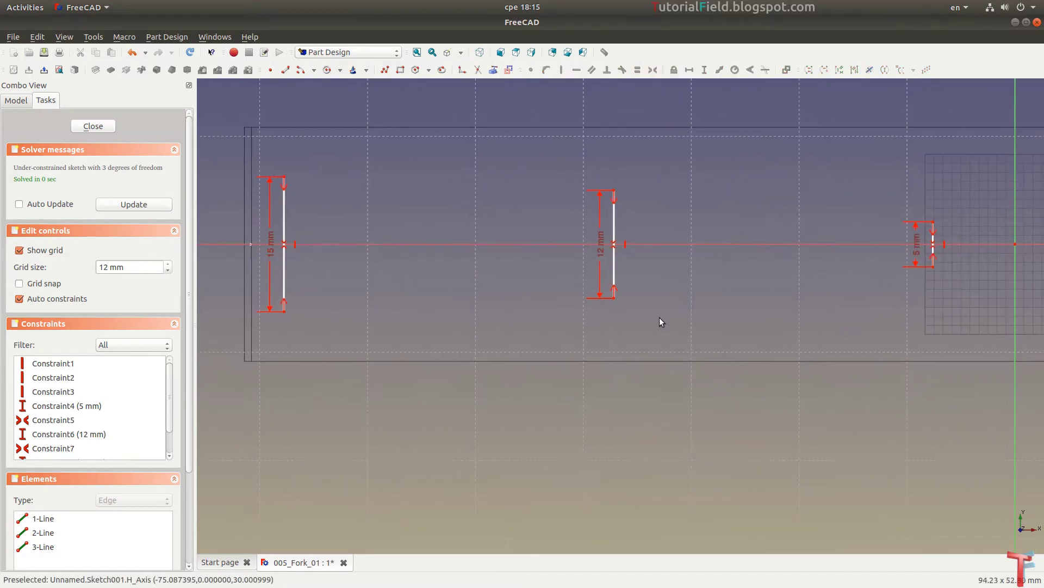
Constrain the 12 mm line to a -50 mm horizontal distance from the origin
middle_drag(660, 322, 524, 335)
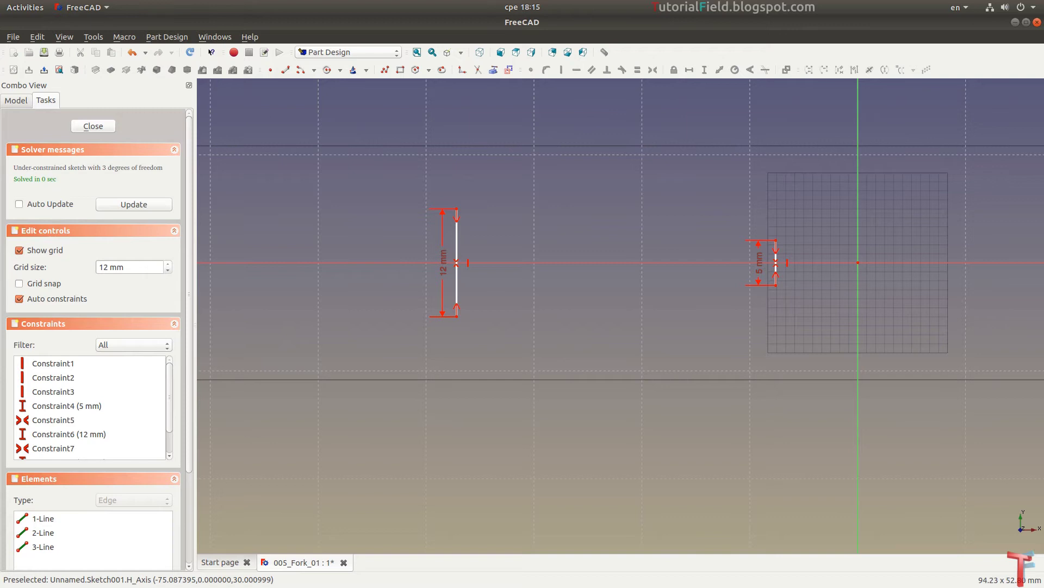
click(456, 317)
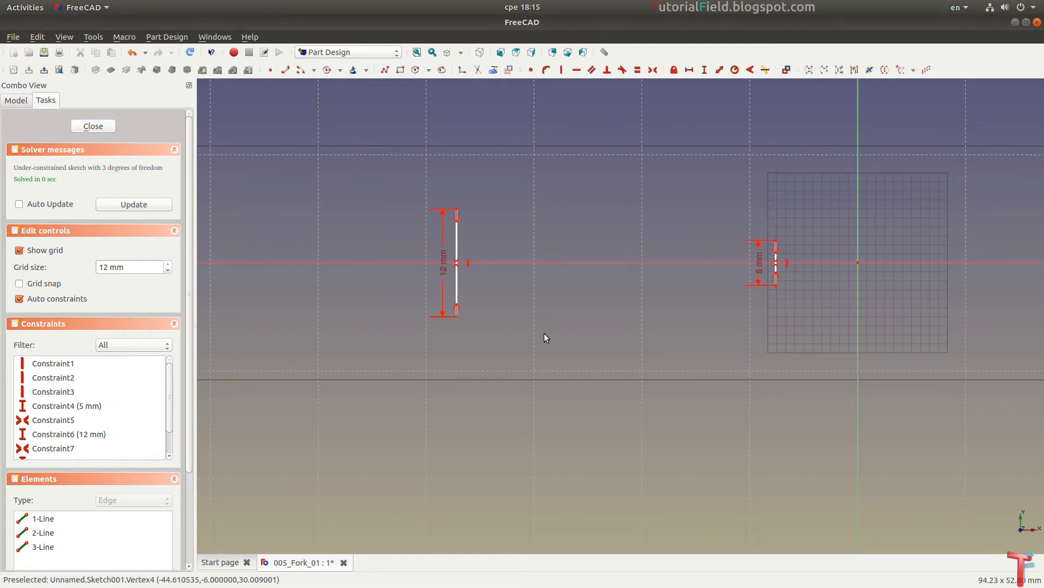
click(688, 69)
text(-50)
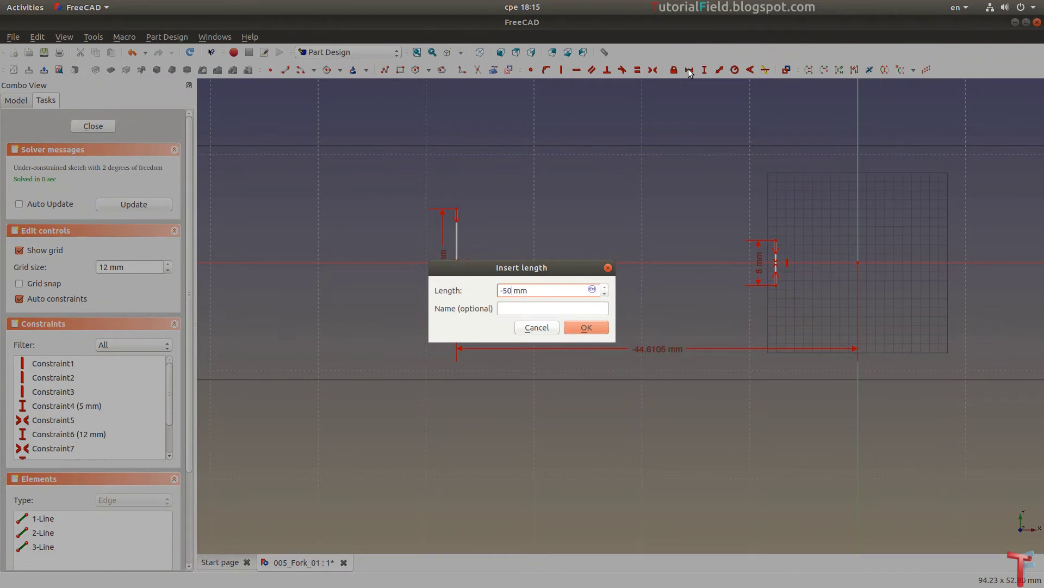
key(Return)
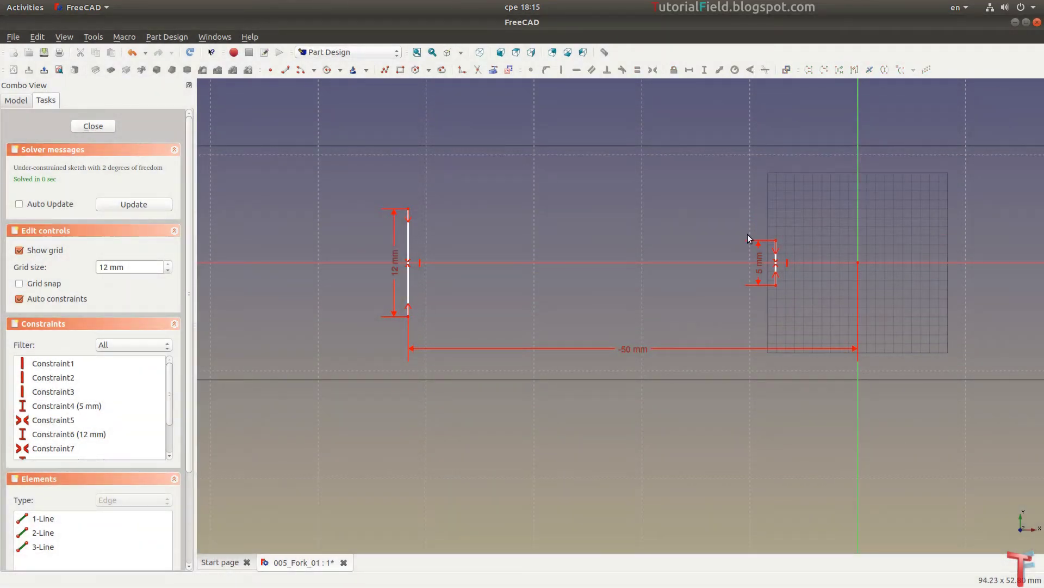
scroll(590, 255, down, 2)
scroll(422, 303, up, 2)
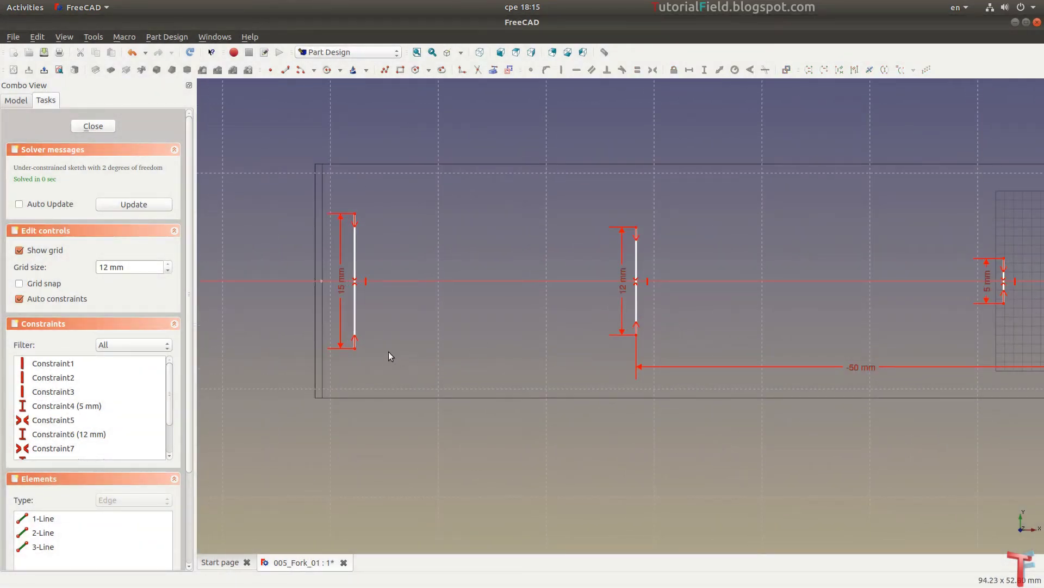
Set a 32 mm horizontal distance between the 15 mm and 12 mm lines
click(355, 348)
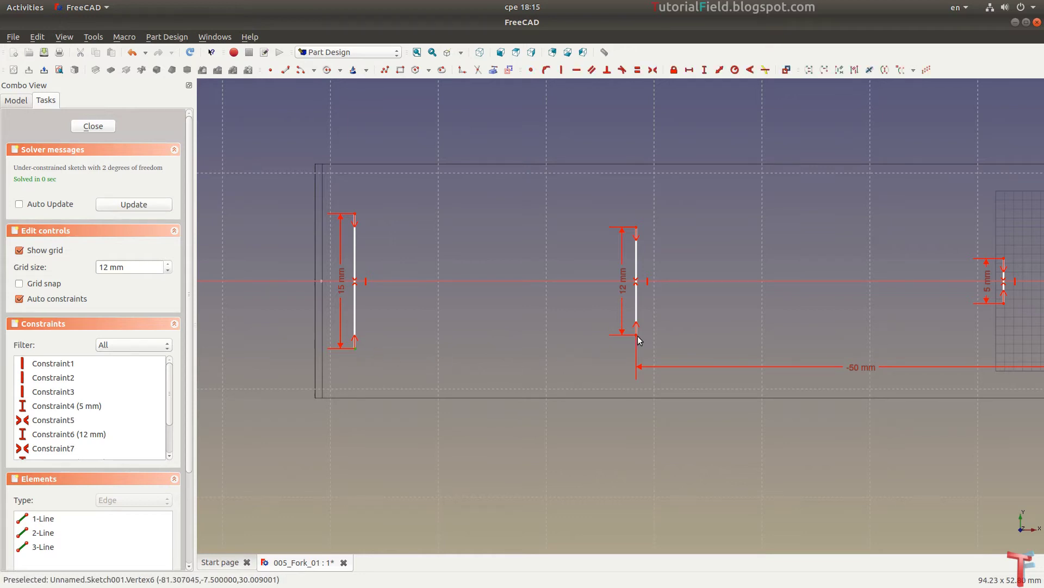
click(689, 69)
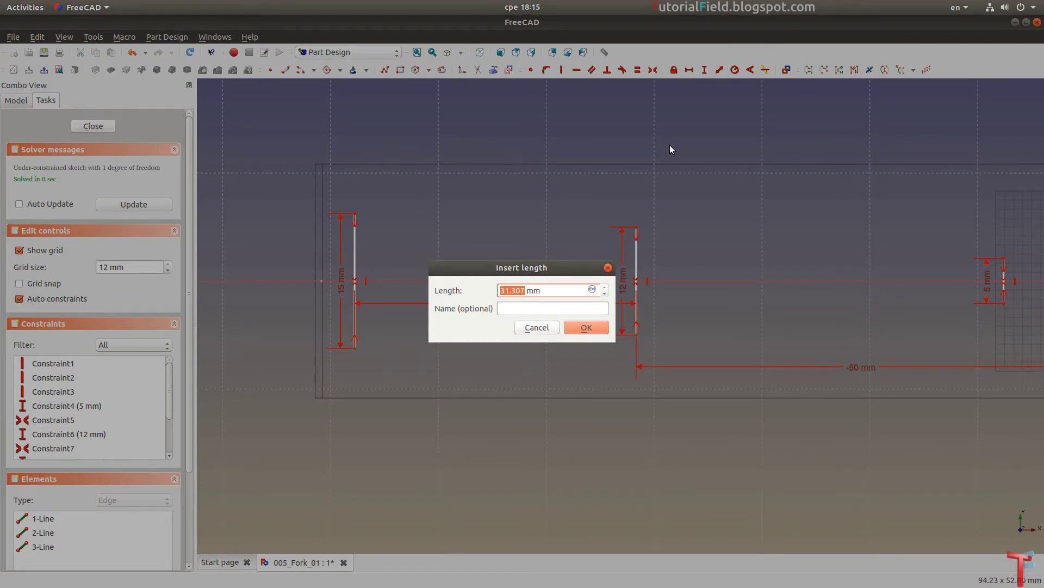
text(32)
key(Return)
scroll(458, 316, up, 1)
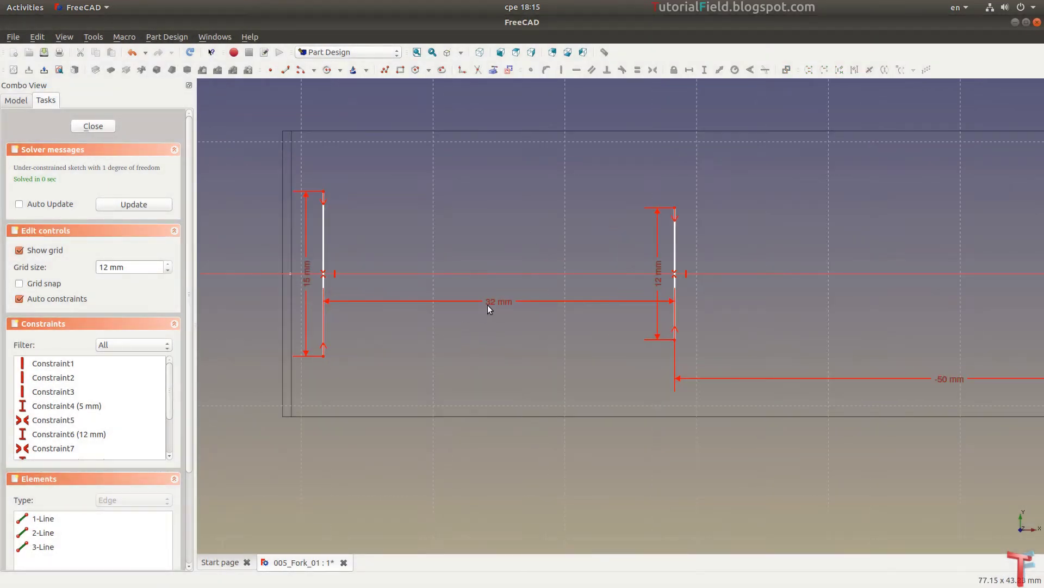
Move the 32 mm and -50 mm dimensions below the lines
drag(488, 304, 511, 455)
middle_drag(927, 376, 802, 354)
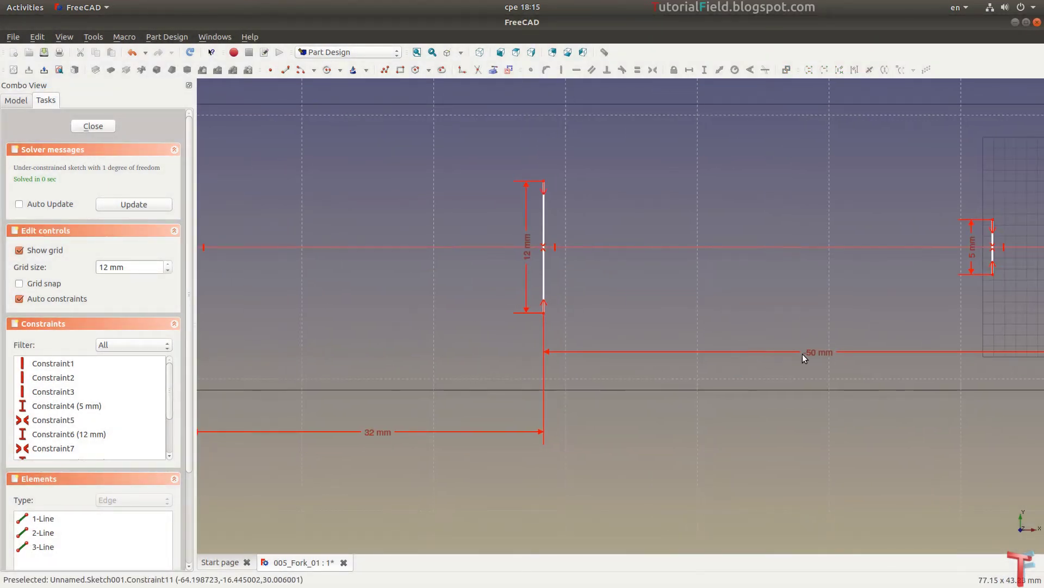
drag(802, 353, 821, 434)
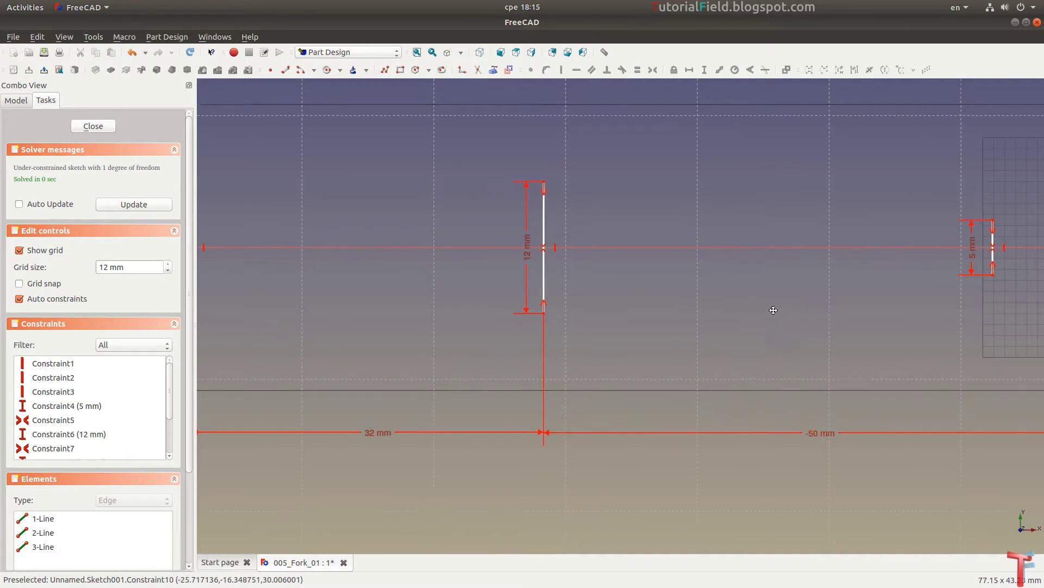
middle_drag(821, 434, 612, 325)
scroll(618, 315, down, 1)
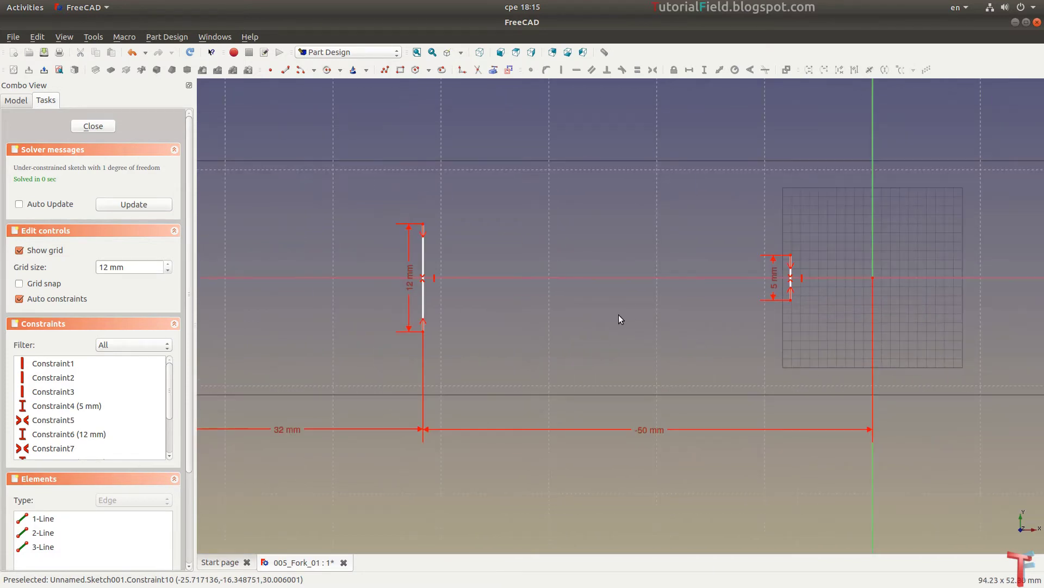
scroll(789, 275, up, 2)
Turn the 5 mm and 12 mm vertical lines into construction geometry
click(790, 270)
click(510, 72)
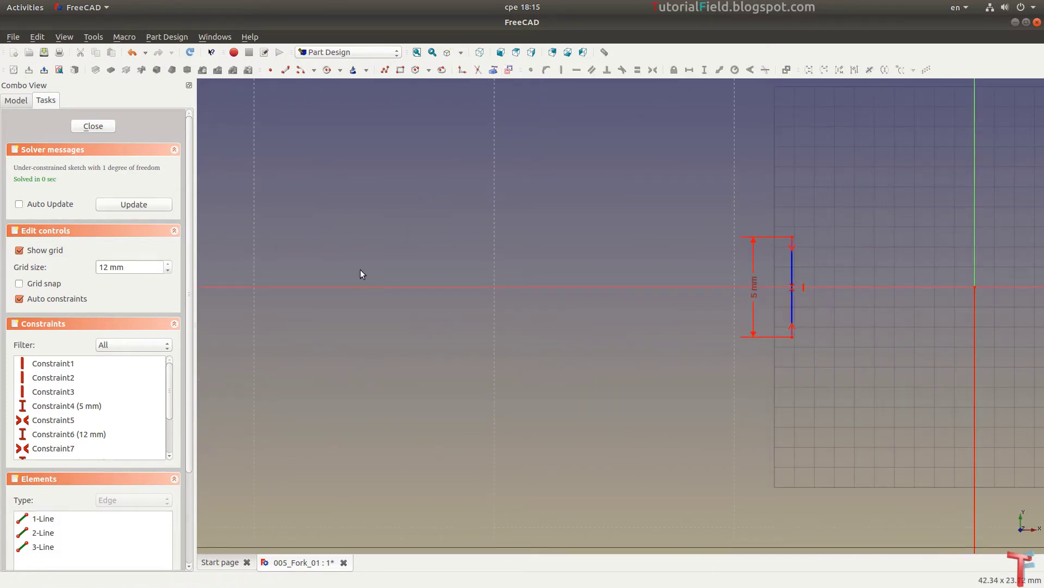
middle_drag(952, 282, 228, 267)
click(283, 239)
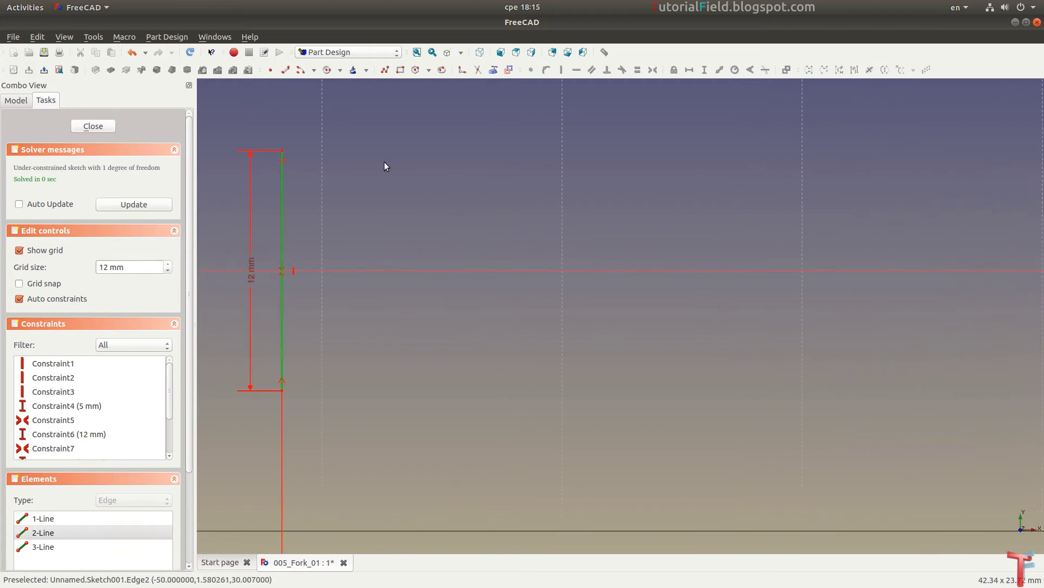
click(509, 69)
middle_drag(414, 256, 713, 231)
Turn the 15 mm line into construction geometry and recentre the view on the 12 mm line
middle_drag(374, 271, 482, 263)
scroll(482, 263, down, 2)
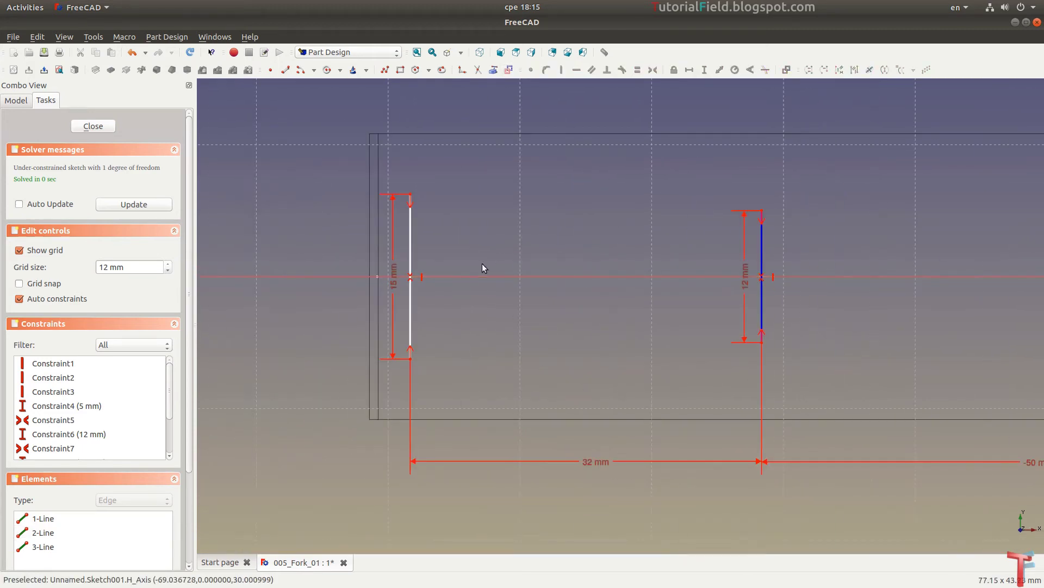
click(410, 256)
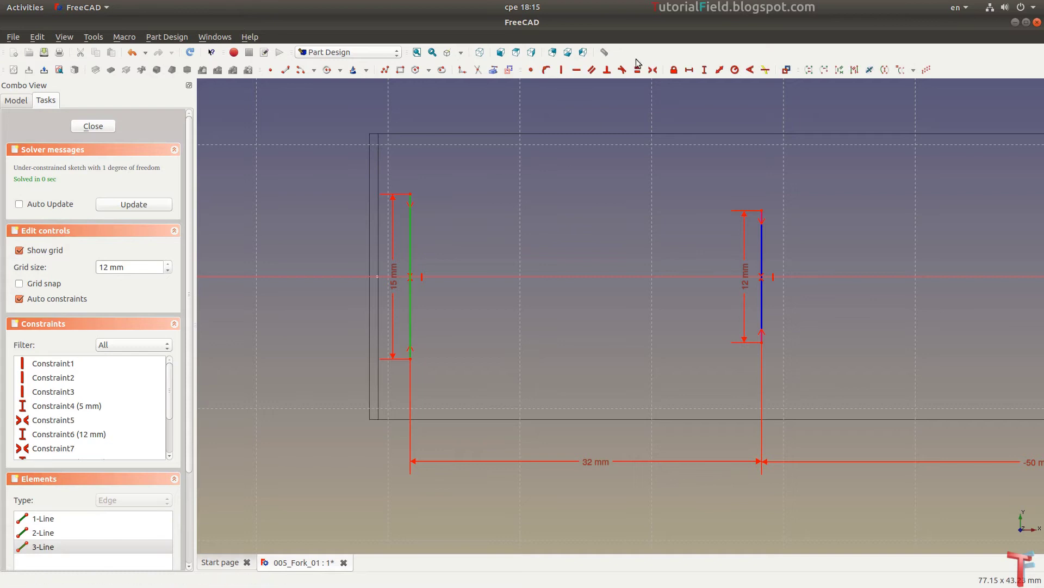
click(508, 70)
scroll(476, 248, down, 3)
middle_drag(596, 249, 652, 280)
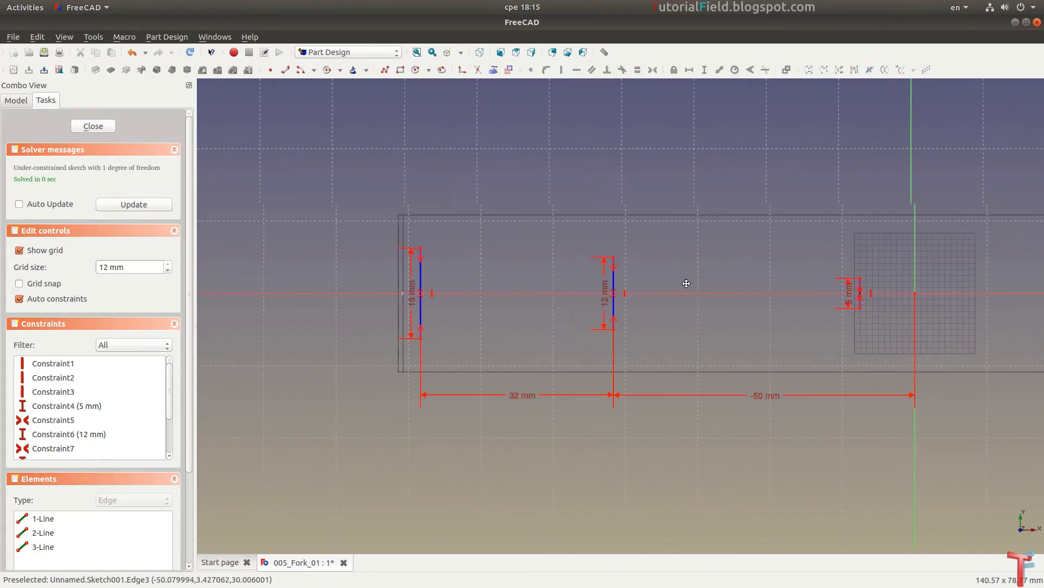
scroll(531, 280, up, 2)
scroll(709, 280, up, 2)
middle_drag(611, 254, 569, 247)
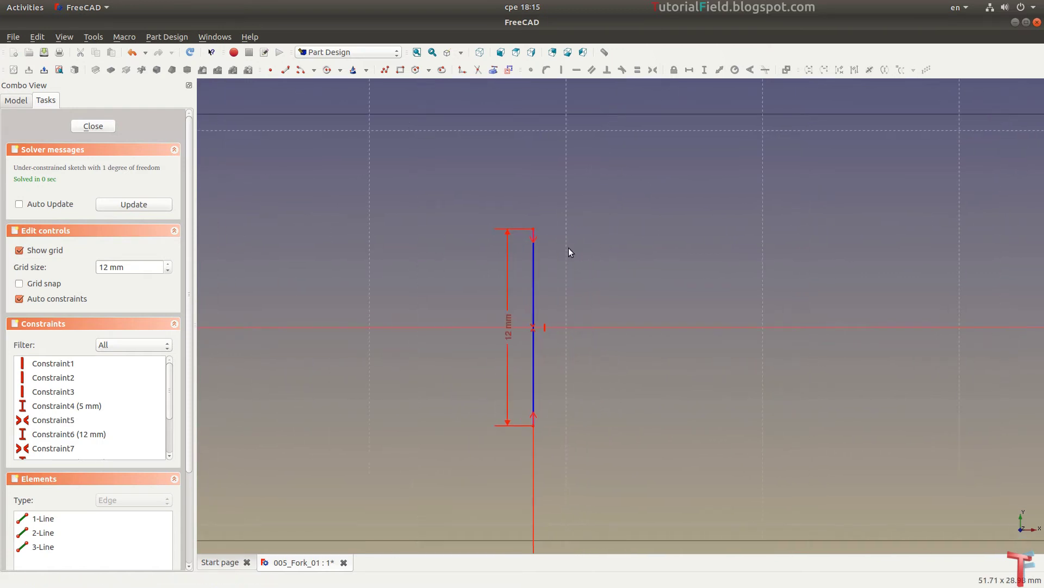
scroll(582, 207, up, 1)
middle_drag(583, 207, 526, 227)
scroll(569, 217, up, 1)
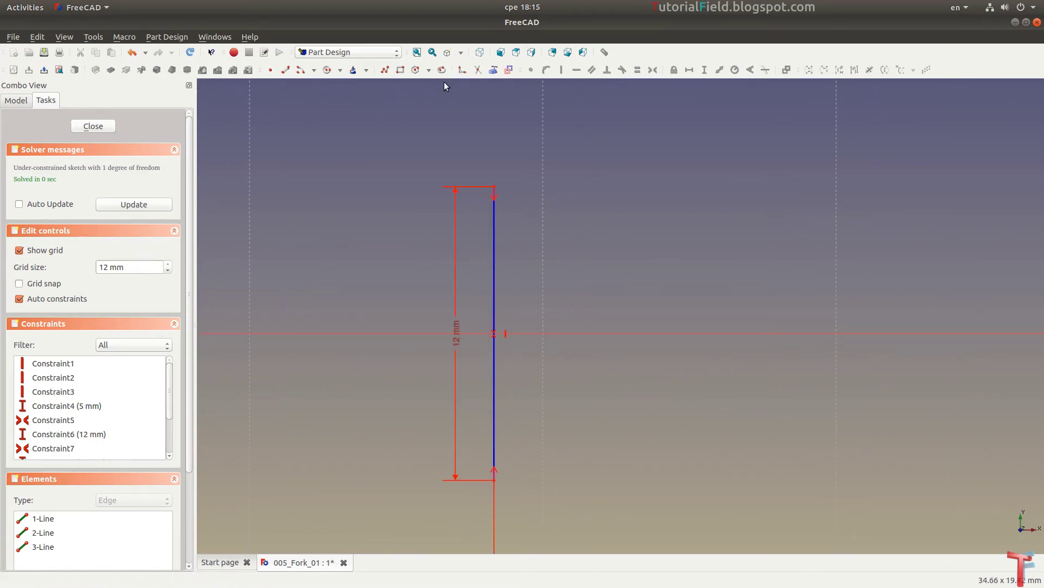
Draw arcs centred on the 12 mm line's midpoint and bottom end
click(302, 71)
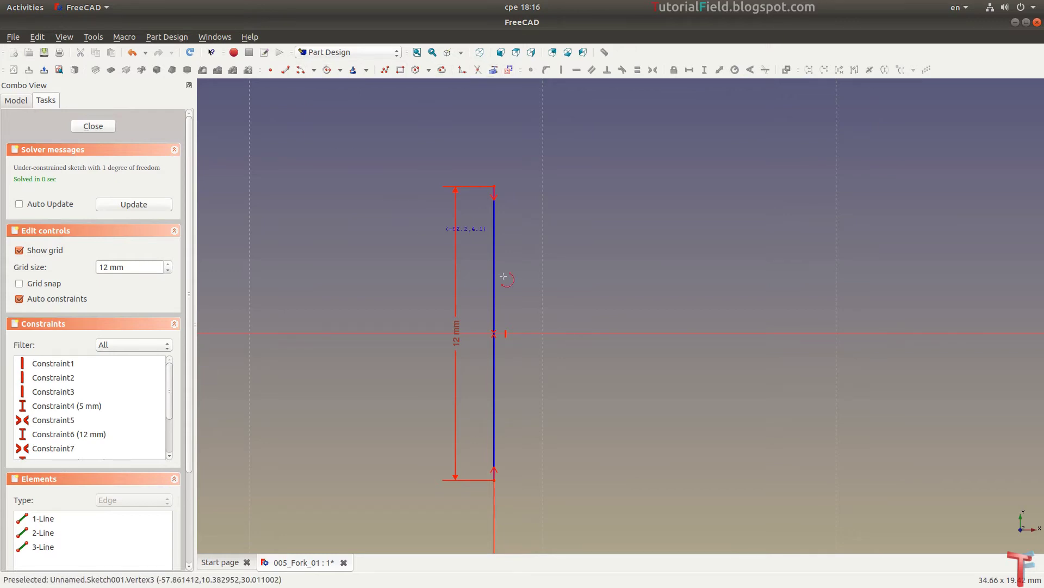
click(523, 332)
click(534, 363)
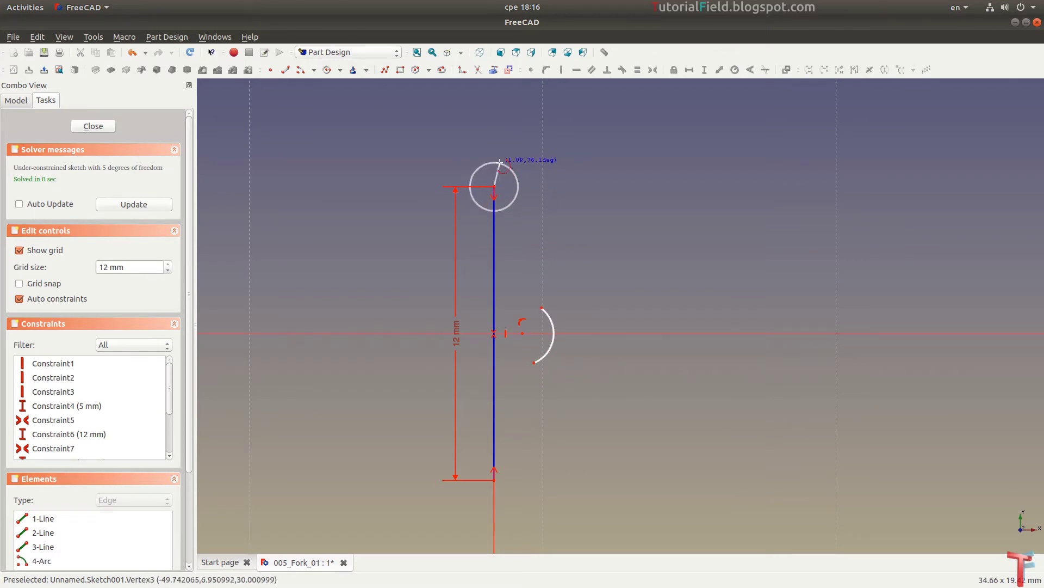
scroll(498, 407, up, 2)
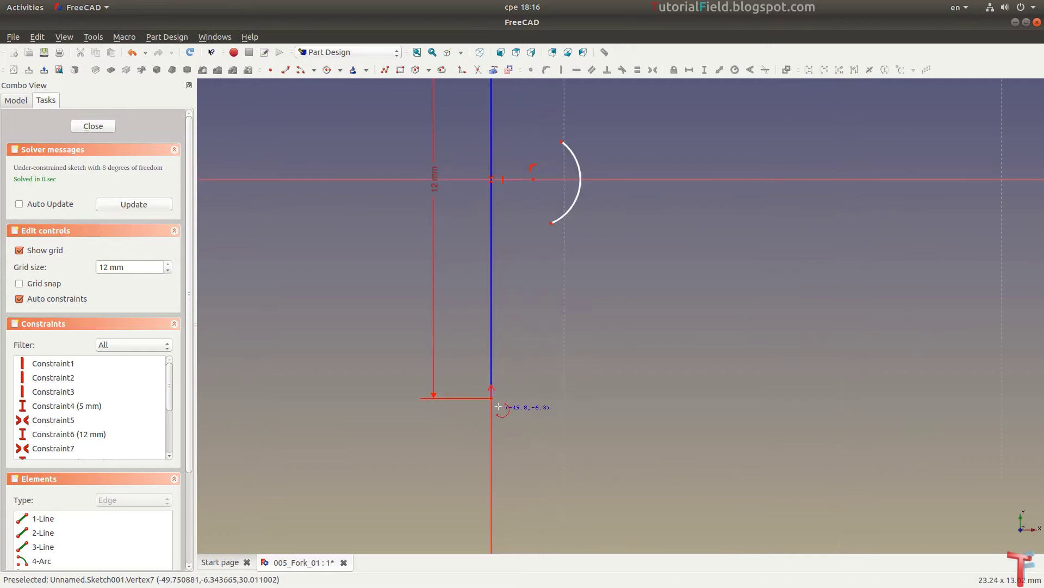
click(491, 397)
click(501, 449)
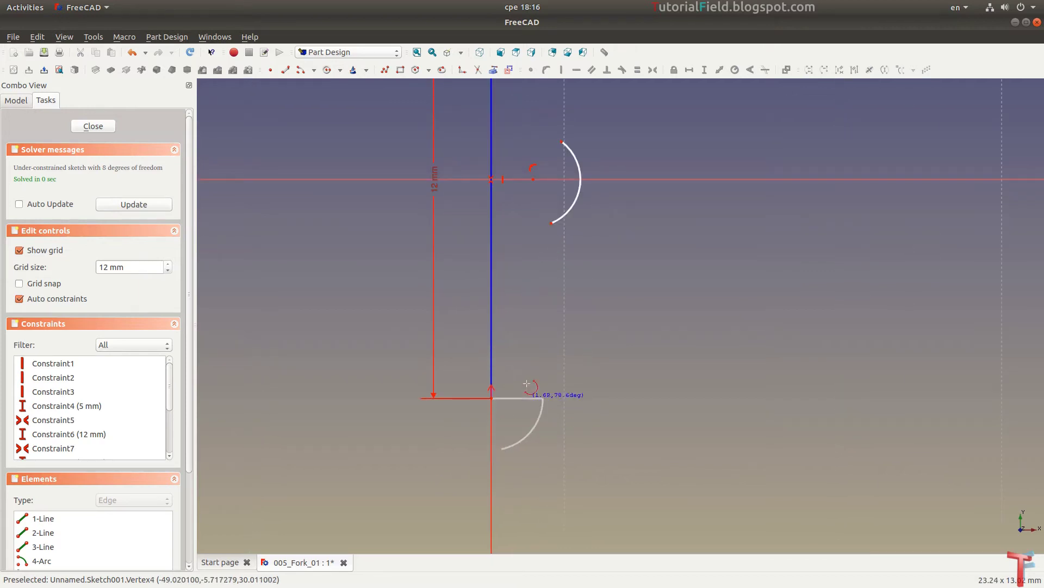
click(504, 348)
scroll(595, 321, down, 3)
scroll(489, 332, down, 2)
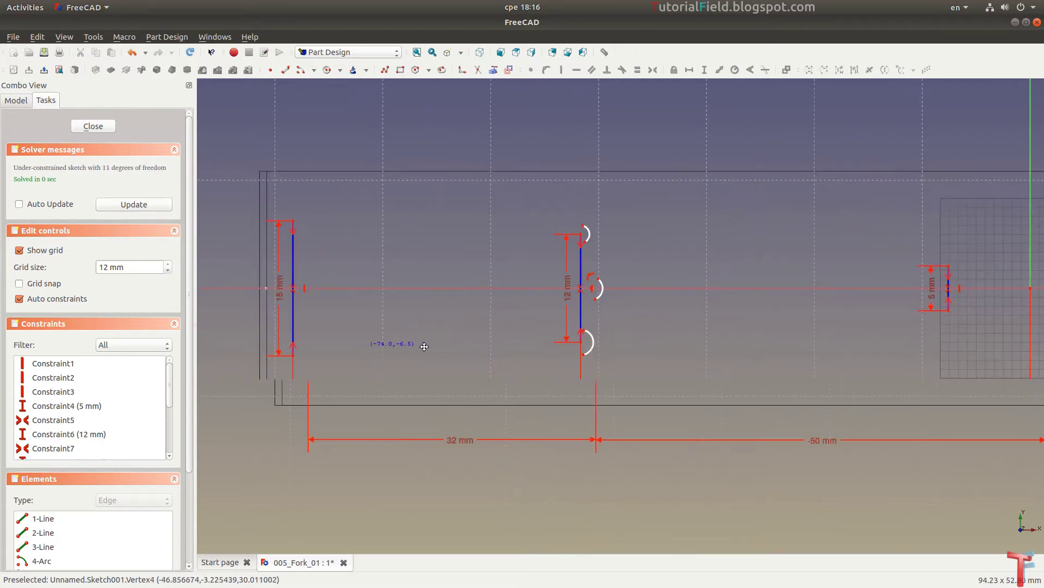
middle_drag(396, 345, 540, 345)
scroll(434, 254, up, 1)
scroll(434, 254, up, 2)
scroll(517, 237, up, 4)
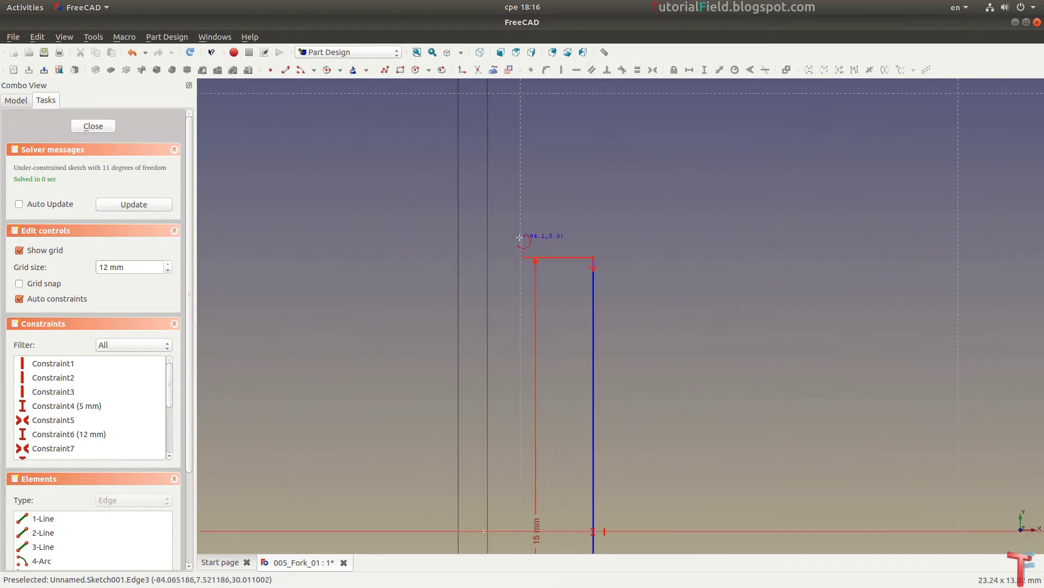
scroll(610, 266, up, 2)
scroll(573, 243, up, 1)
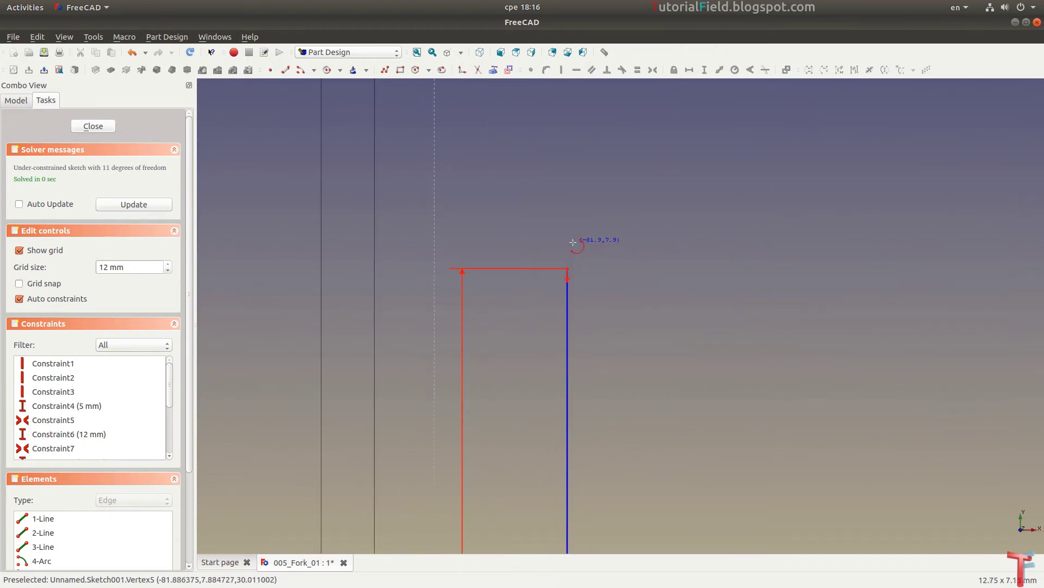
Add arcs centred on the top and bottom ends of the 15 mm line
click(569, 271)
click(524, 308)
click(571, 209)
mouse_move(589, 255)
middle_down()
mouse_move(586, 238)
mouse_move(571, 237)
middle_up()
scroll(565, 245, down, 3)
scroll(520, 369, up, 3)
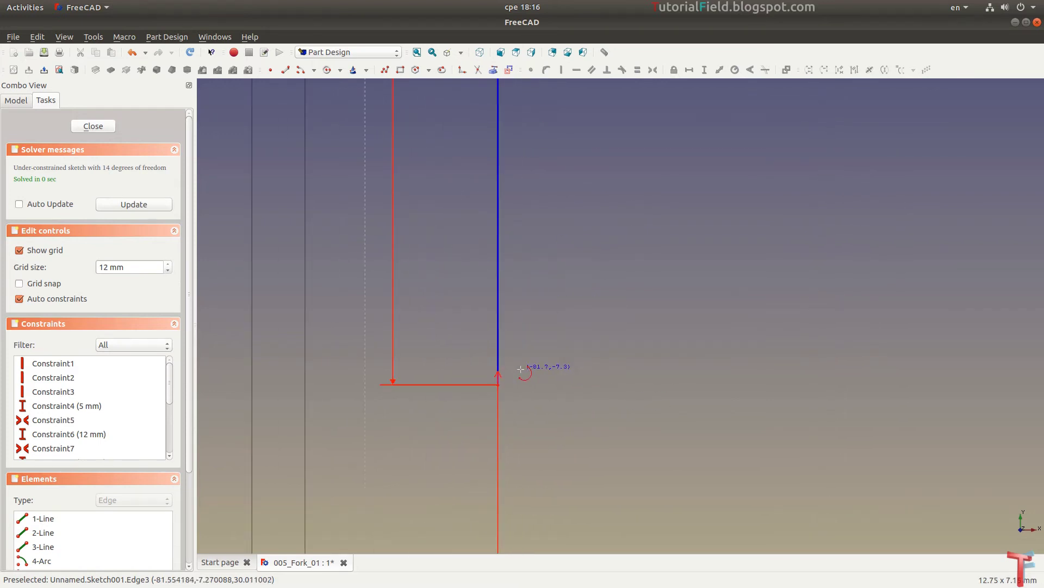
scroll(514, 375, up, 1)
click(494, 386)
click(504, 454)
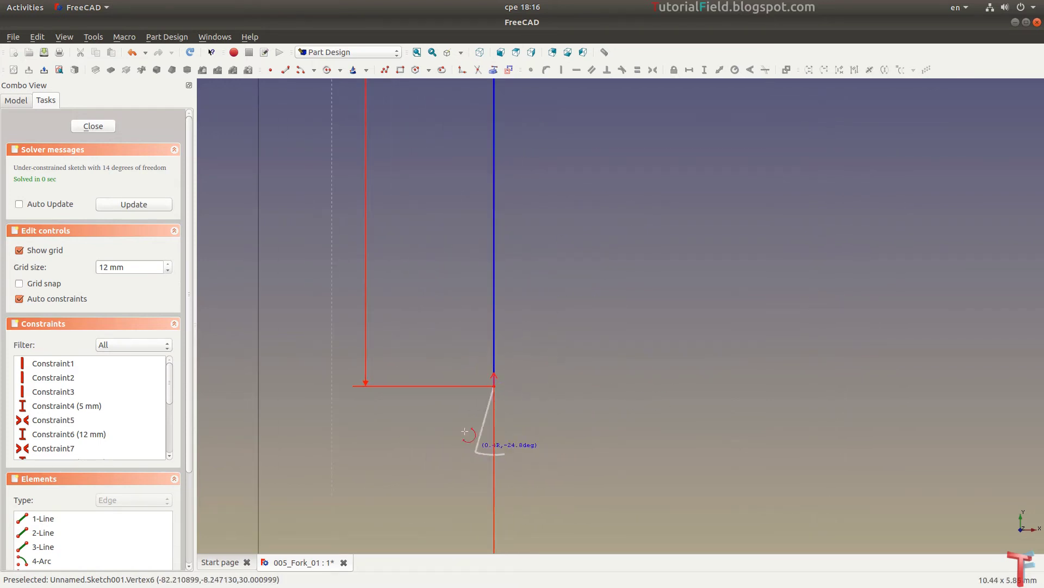
click(472, 322)
scroll(544, 301, down, 3)
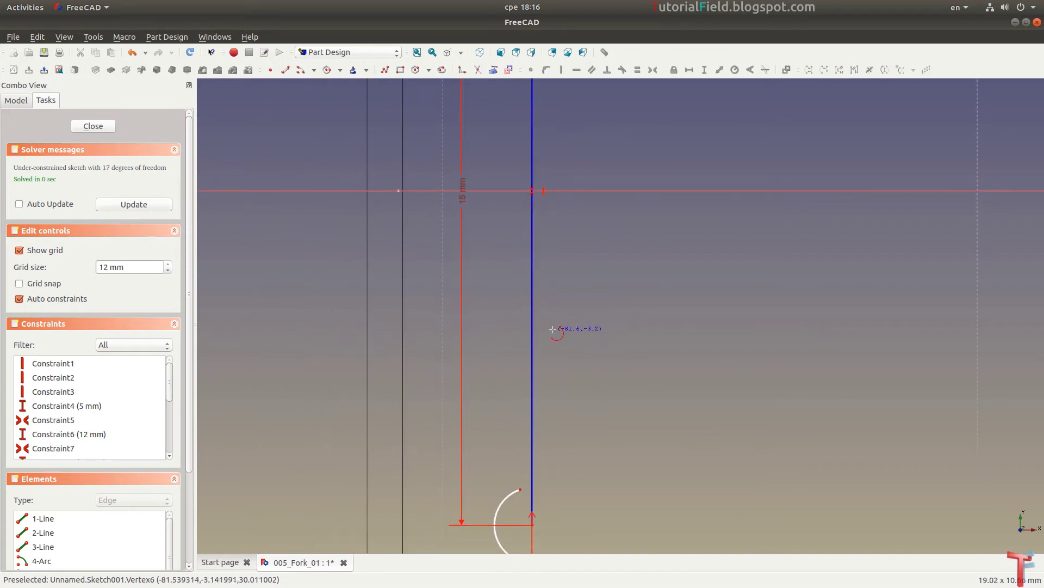
Add two more arcs on the lower and upper parts of the 15 mm line
click(532, 337)
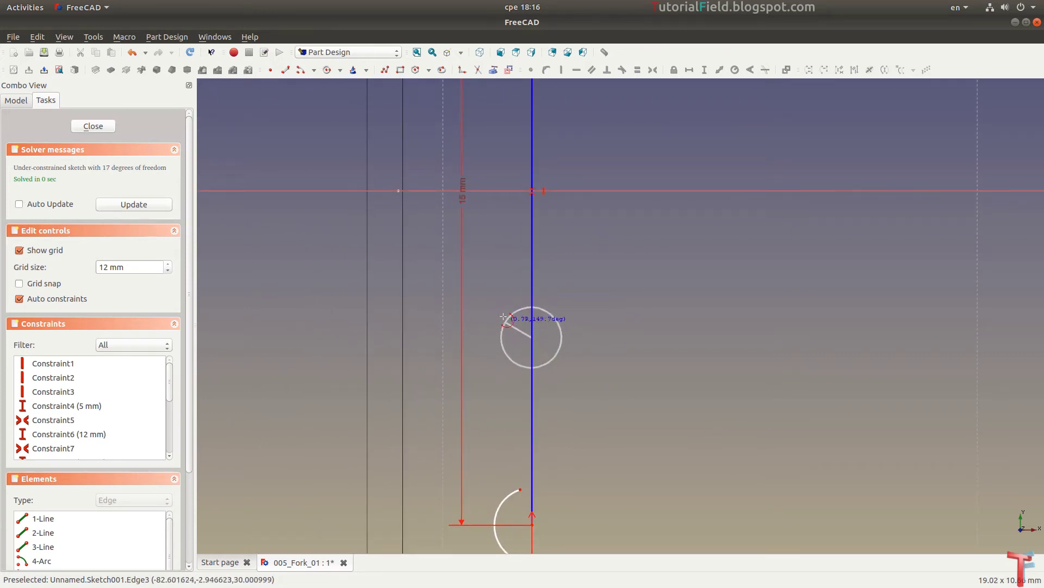
click(494, 298)
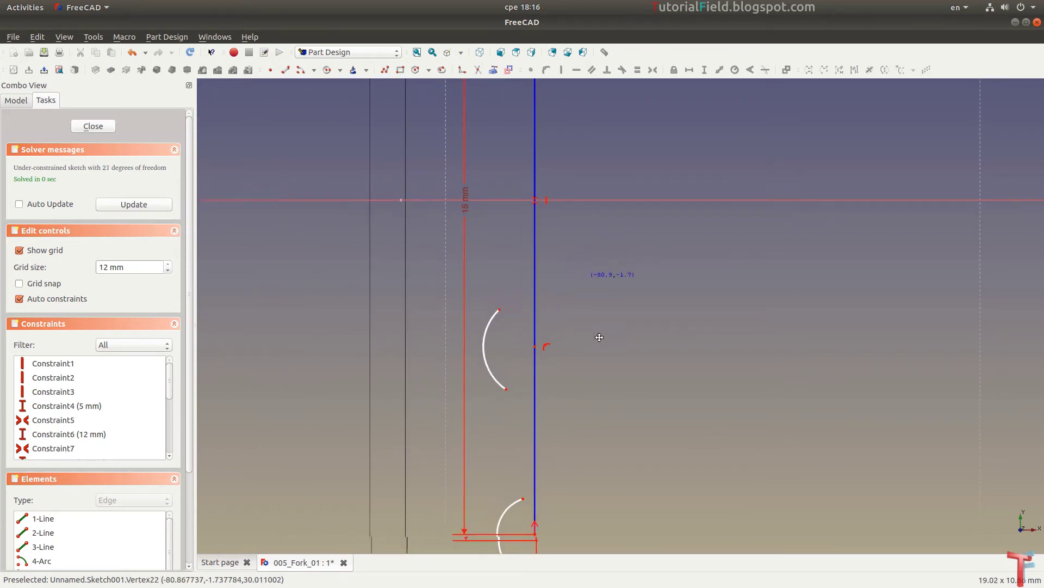
middle_drag(528, 153, 565, 294)
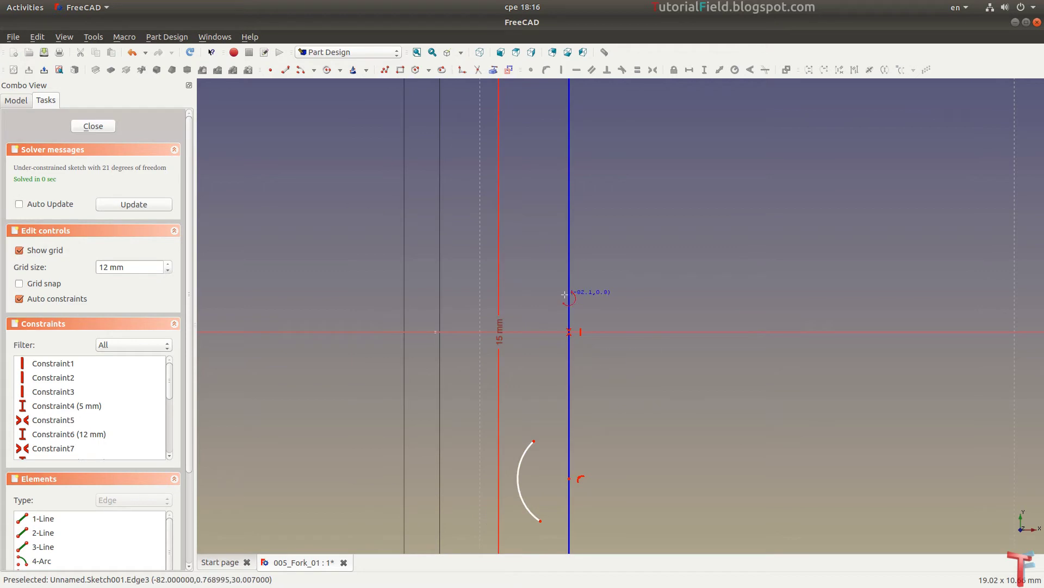
click(569, 229)
click(534, 275)
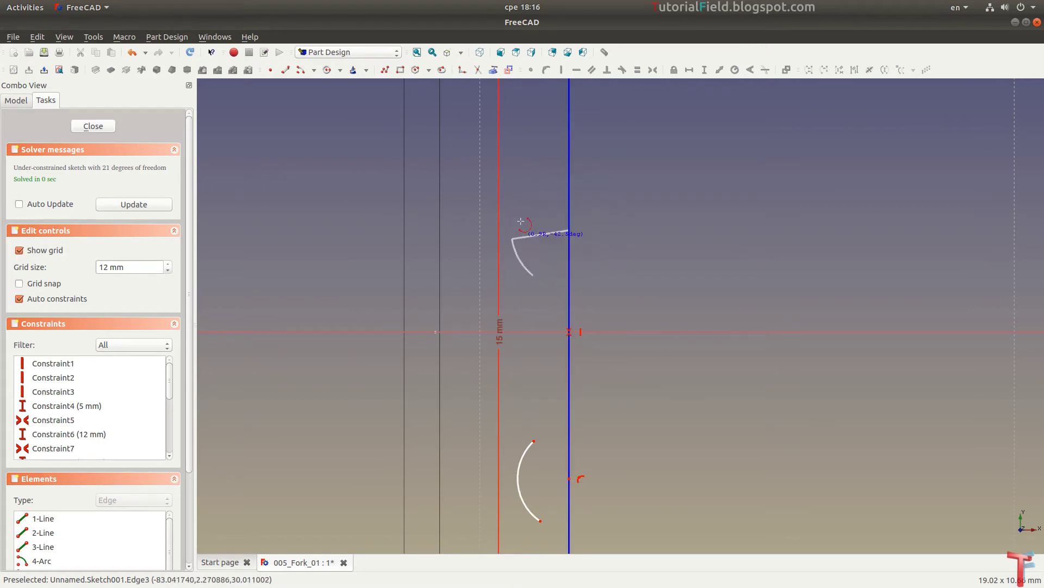
click(538, 182)
scroll(638, 263, down, 2)
scroll(623, 337, down, 3)
scroll(569, 254, down, 3)
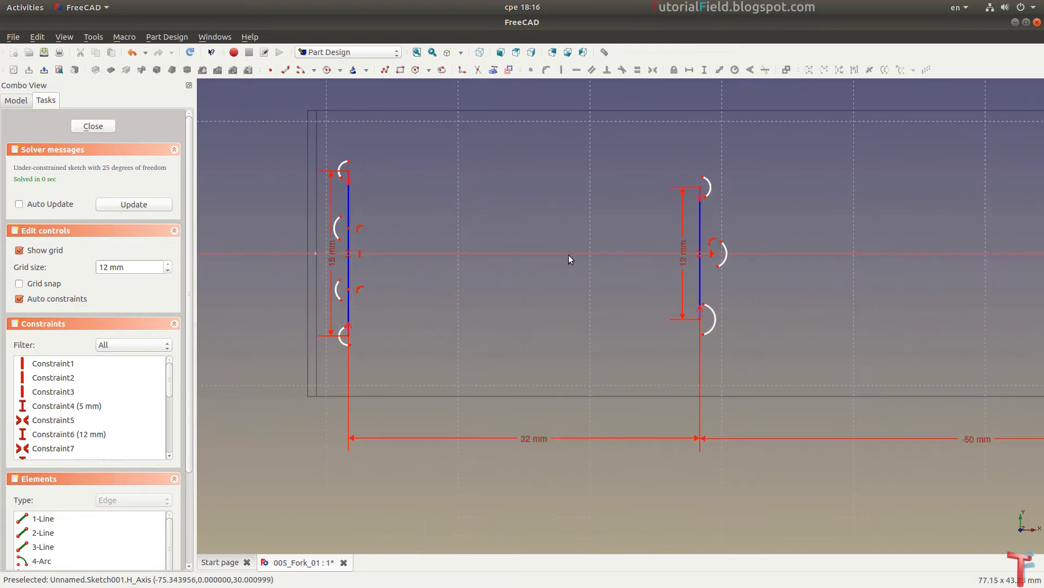
mouse_move(570, 254)
middle_down()
mouse_move(560, 267)
mouse_move(609, 252)
mouse_move(756, 288)
middle_up()
End the top outer line at the right line's top vertex and remove its horizontal constraint
scroll(636, 246, up, 2)
scroll(632, 243, down, 1)
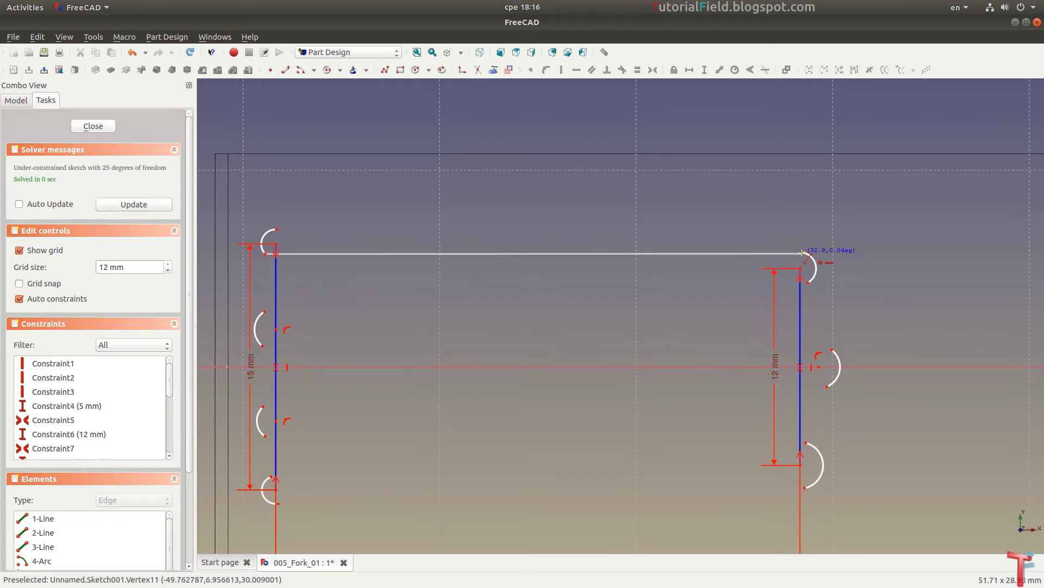
click(803, 253)
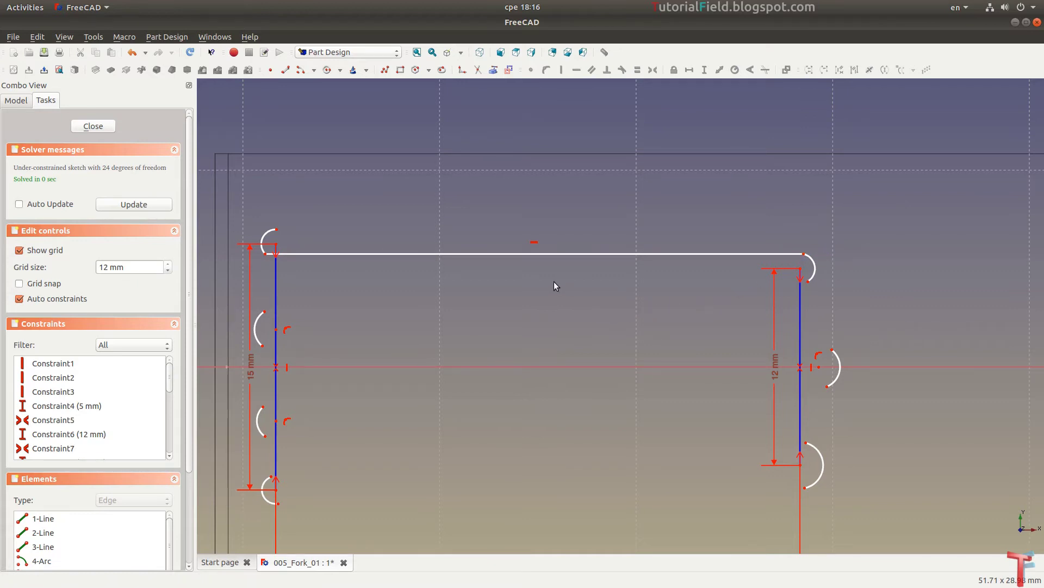
click(535, 242)
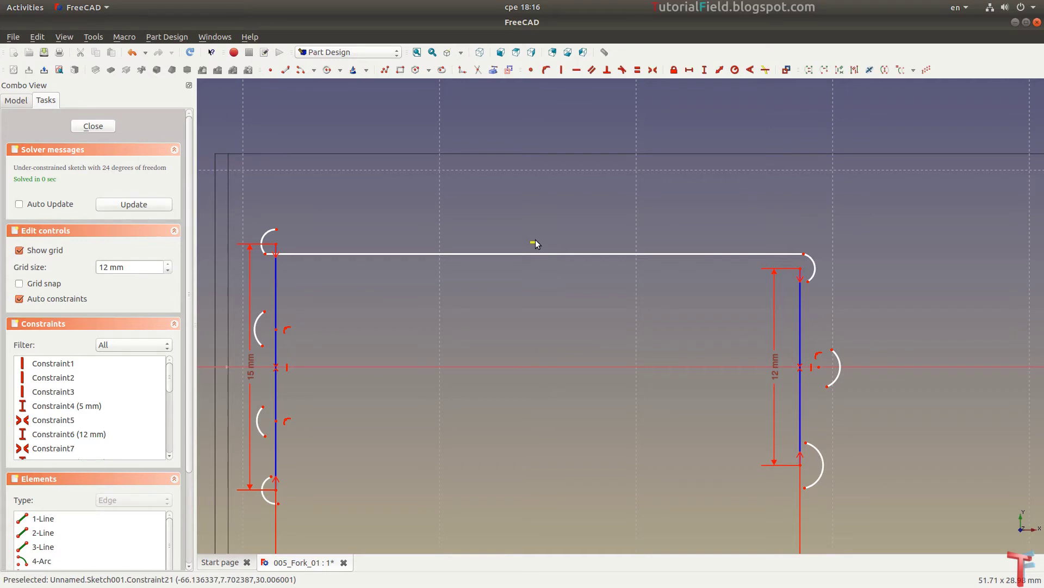
key(Delete)
scroll(550, 296, down, 3)
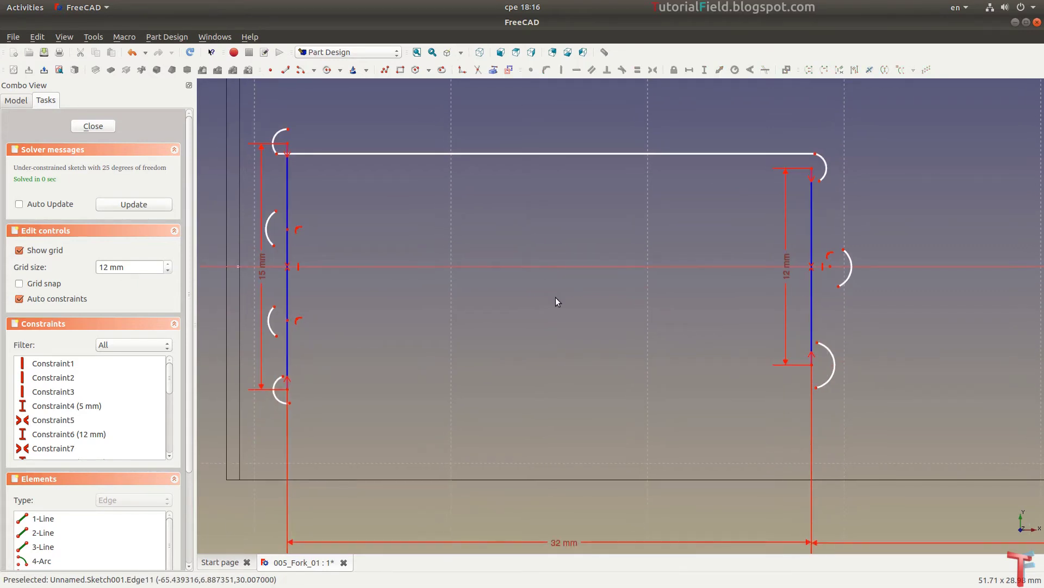
scroll(287, 133, up, 5)
scroll(354, 240, up, 3)
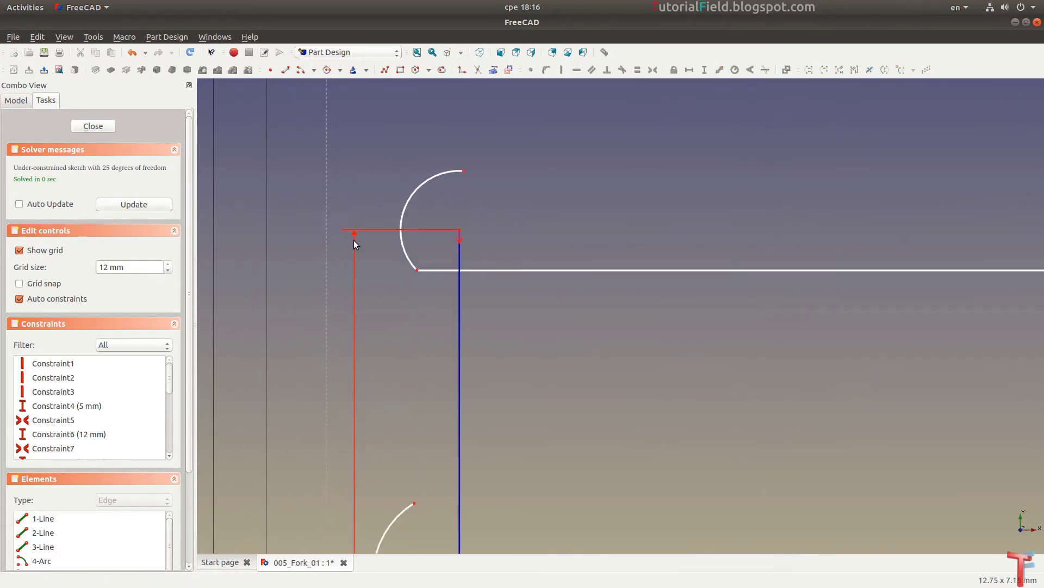
Make the top line tangent to both the top-left and top-right arcs
click(402, 245)
click(441, 268)
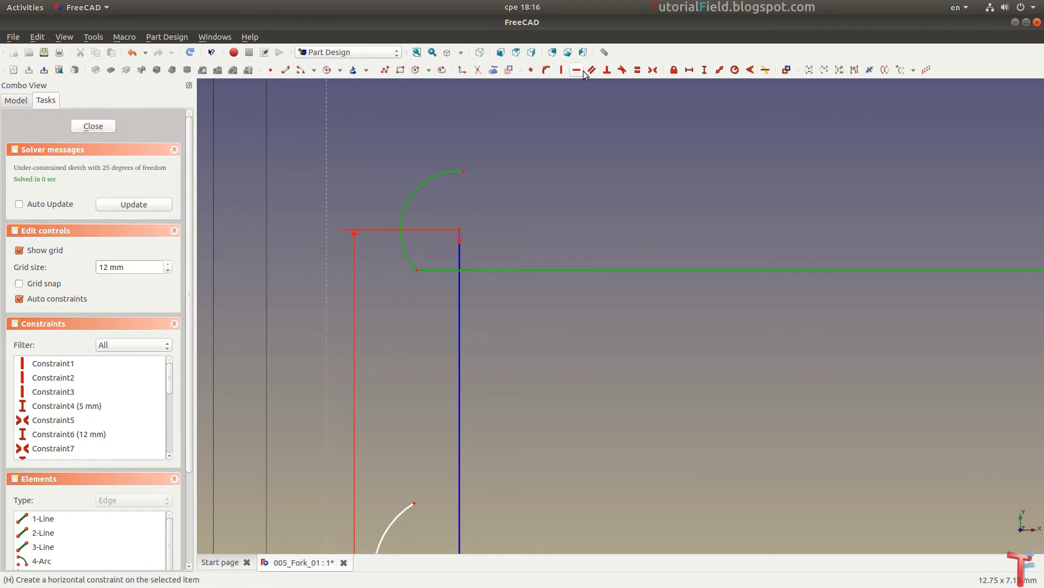
click(622, 70)
scroll(550, 262, down, 3)
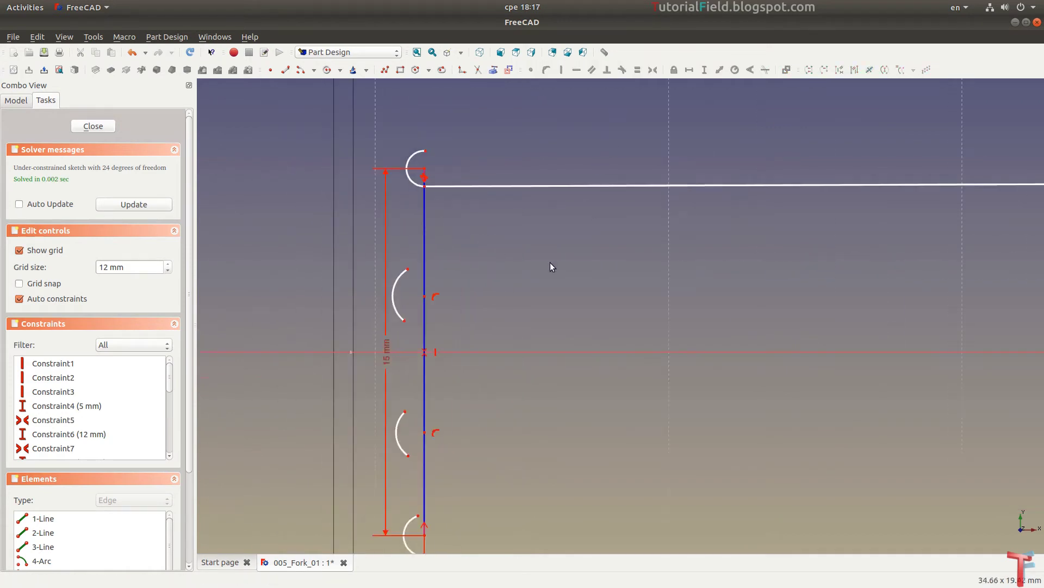
middle_drag(550, 263, 925, 325)
scroll(819, 239, up, 5)
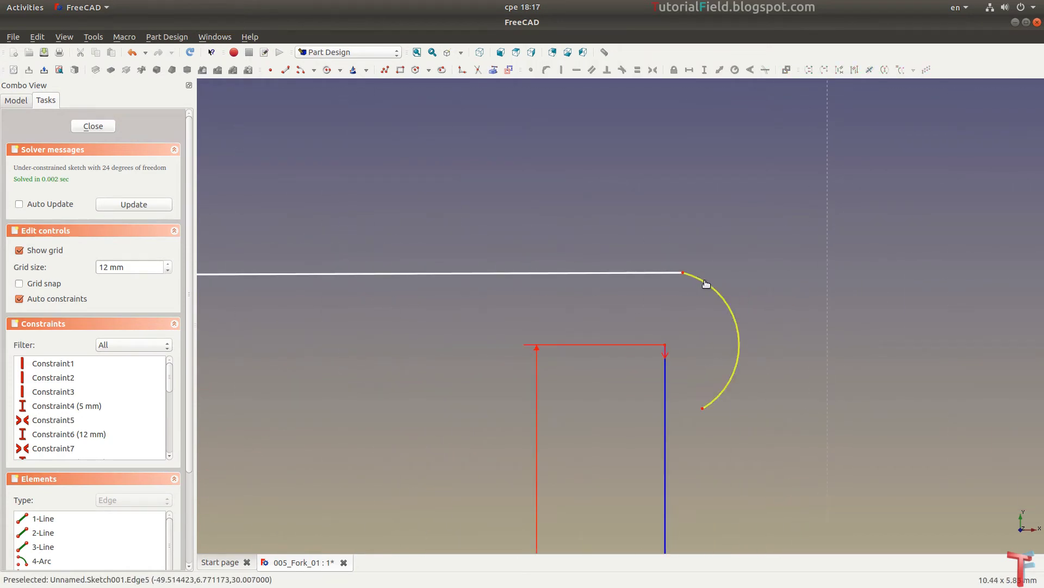
click(736, 321)
click(670, 273)
click(623, 74)
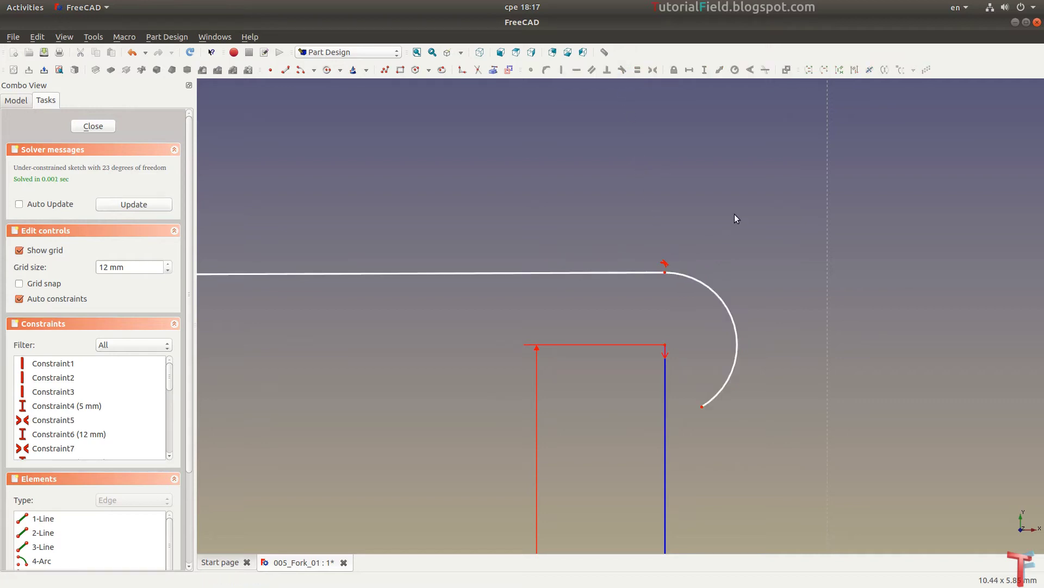
scroll(642, 402, down, 2)
scroll(640, 364, down, 2)
scroll(658, 315, down, 3)
scroll(677, 303, up, 2)
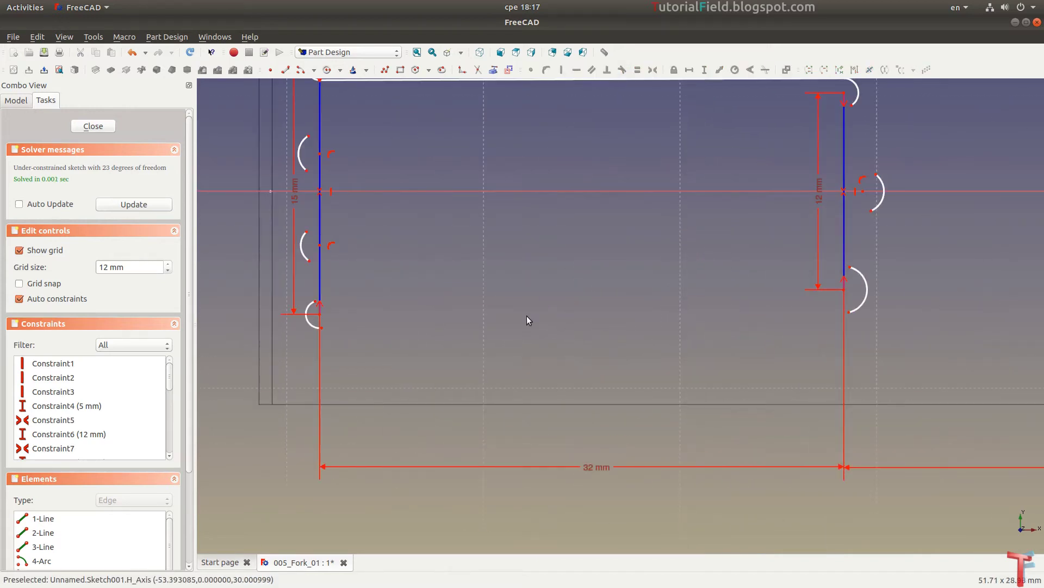
Draw the bottom line from the bottom-left vertex to the bottom-right arc
click(285, 70)
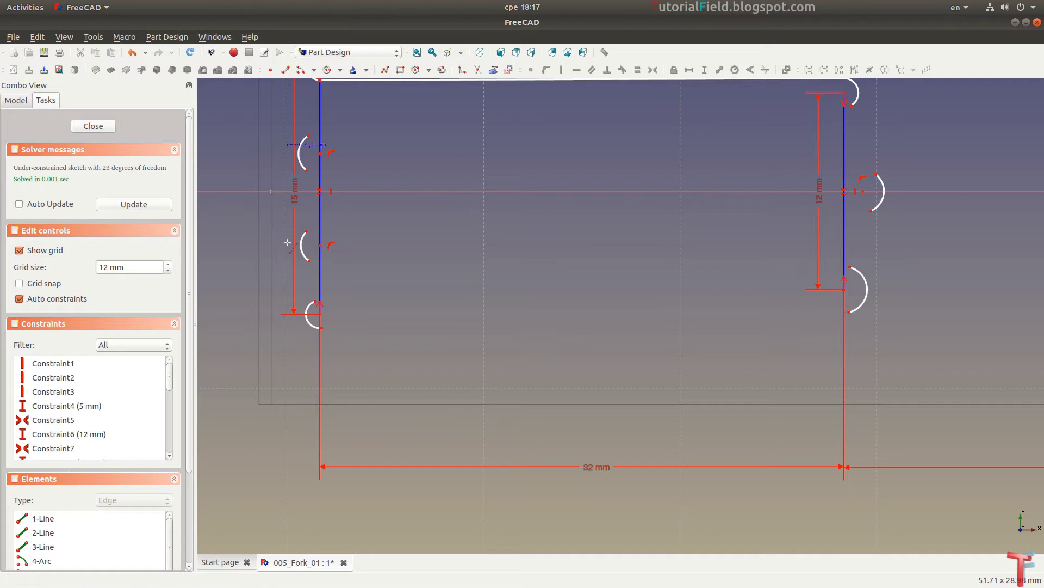
click(320, 300)
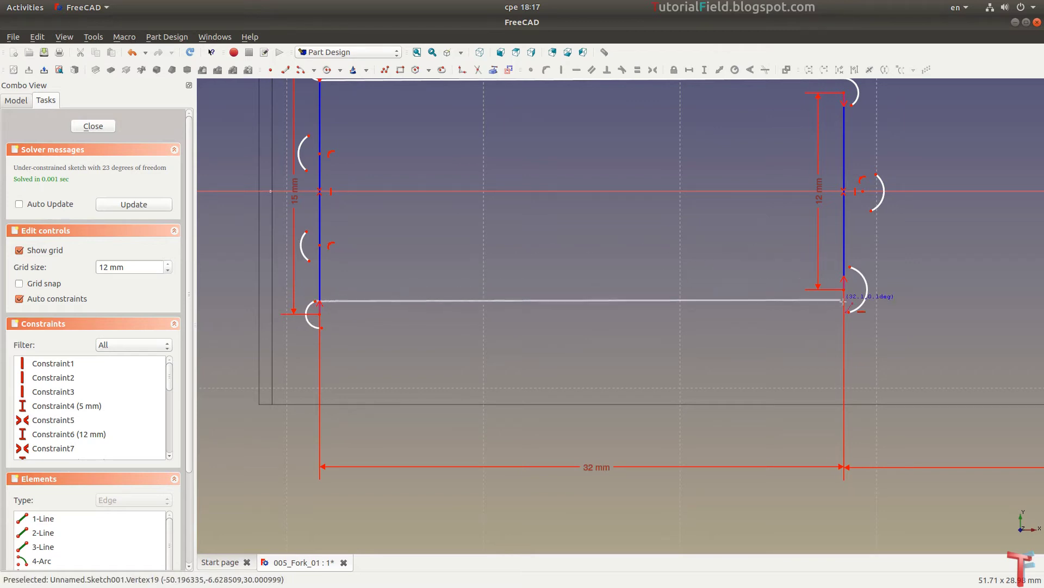
click(849, 301)
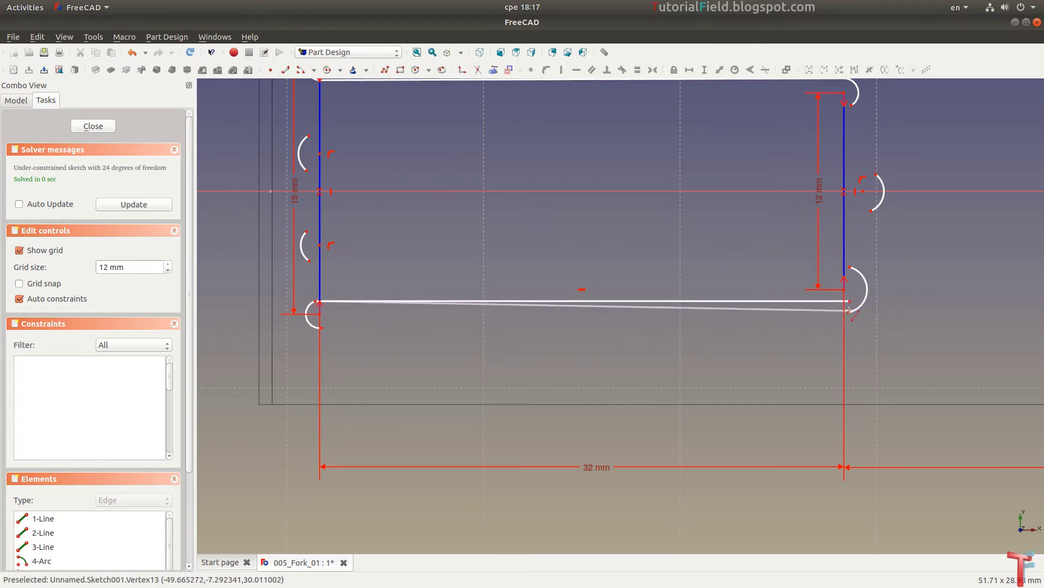
scroll(883, 313, up, 5)
Make the bottom line's right end coincident with the bottom-right arc's lower endpoint
click(764, 319)
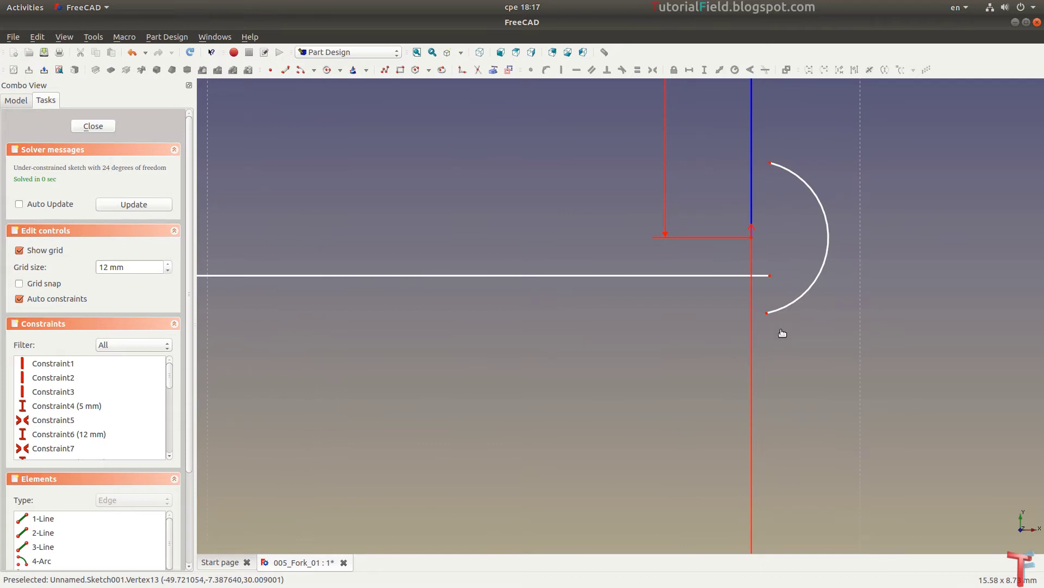
click(768, 275)
click(531, 71)
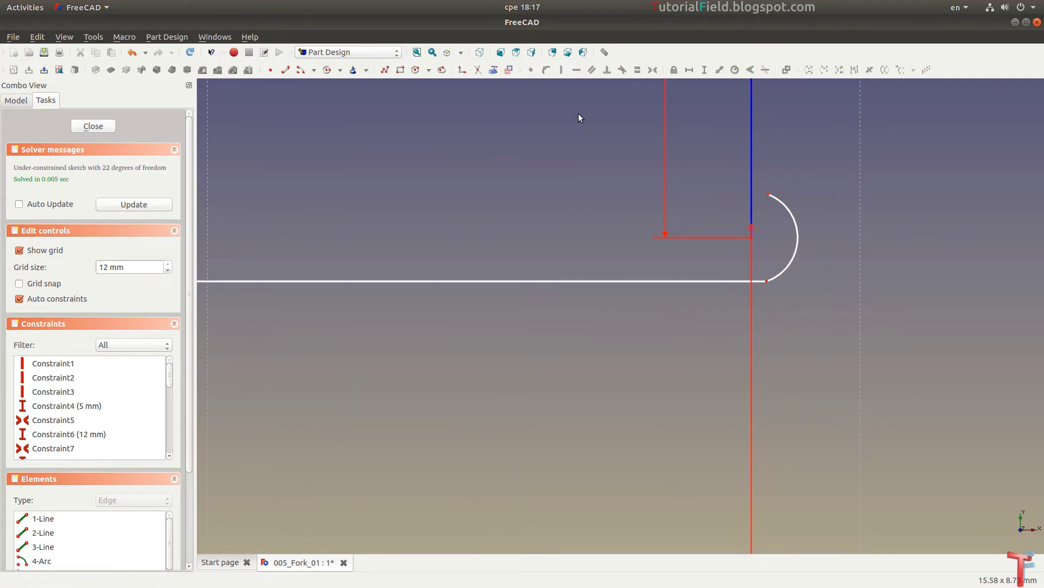
scroll(634, 252, down, 2)
scroll(789, 281, up, 2)
scroll(762, 288, up, 1)
Make the bottom-right arc tangent to the bottom line
click(655, 286)
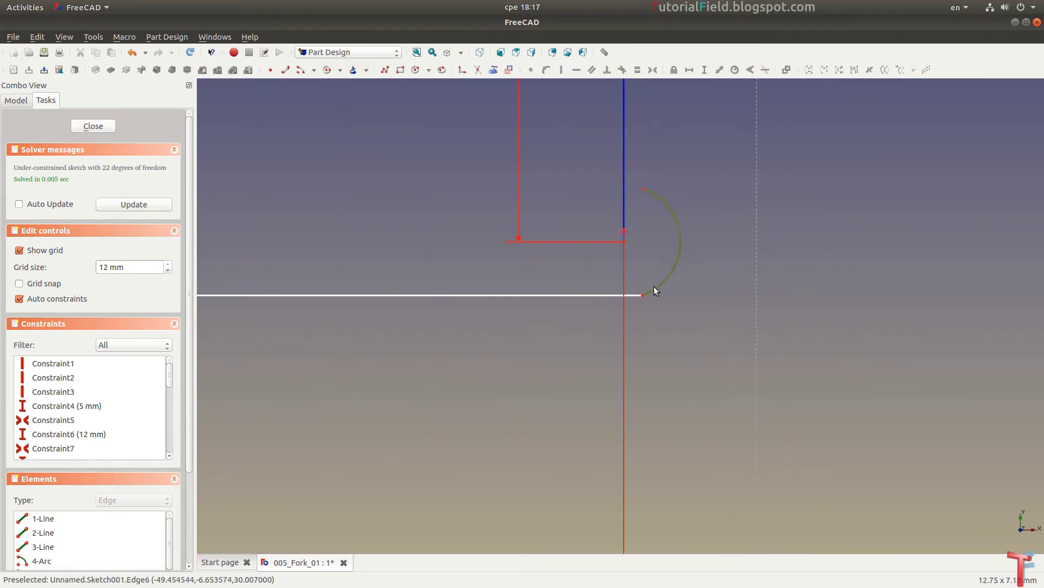
click(636, 295)
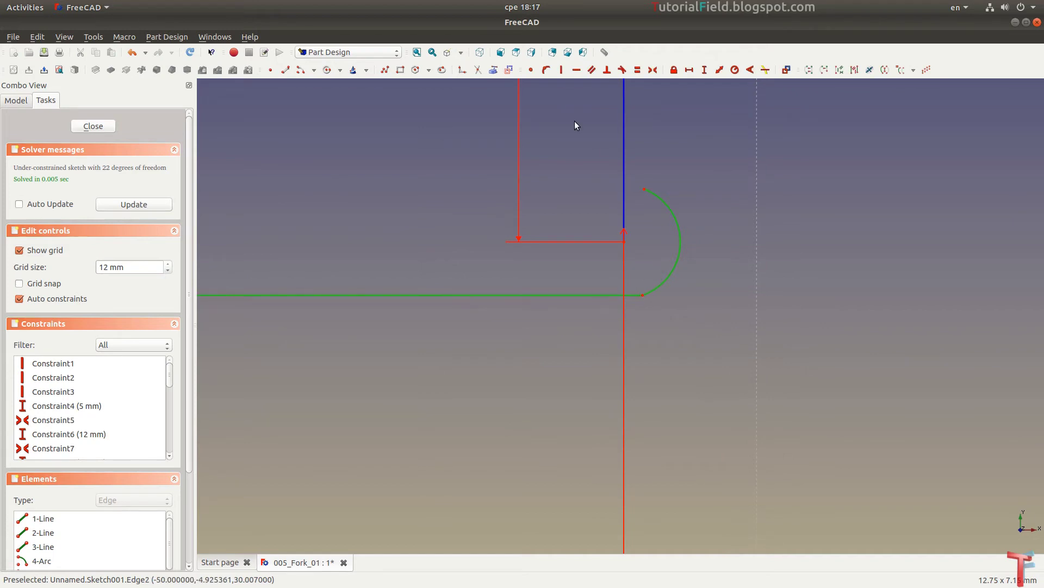
click(622, 70)
scroll(713, 217, down, 3)
scroll(680, 283, down, 4)
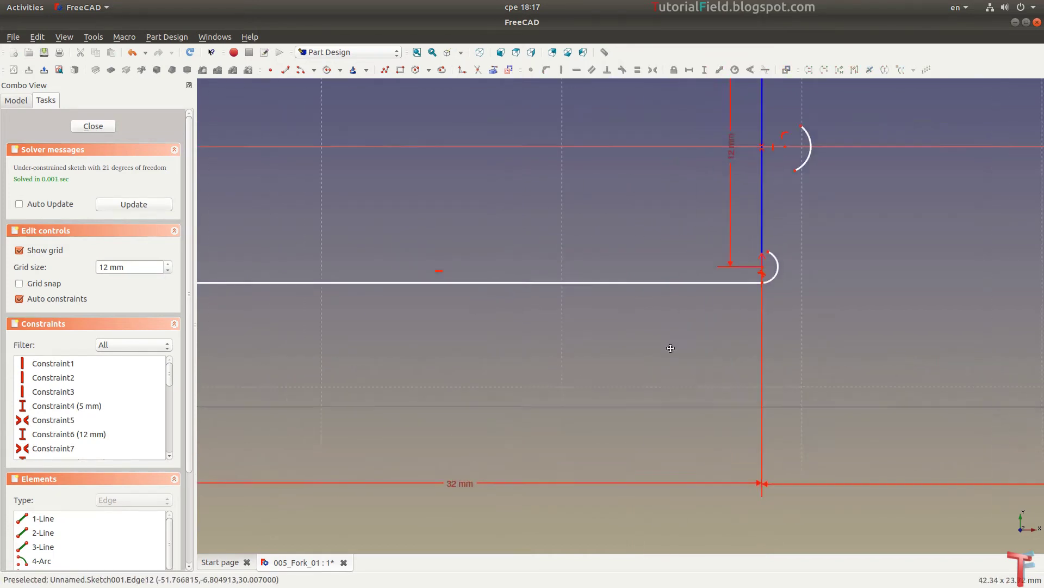
scroll(670, 326, down, 2)
scroll(669, 267, up, 2)
Select the bottom line's horizontal constraint, then make the bottom-left arc tangent to the line
click(659, 286)
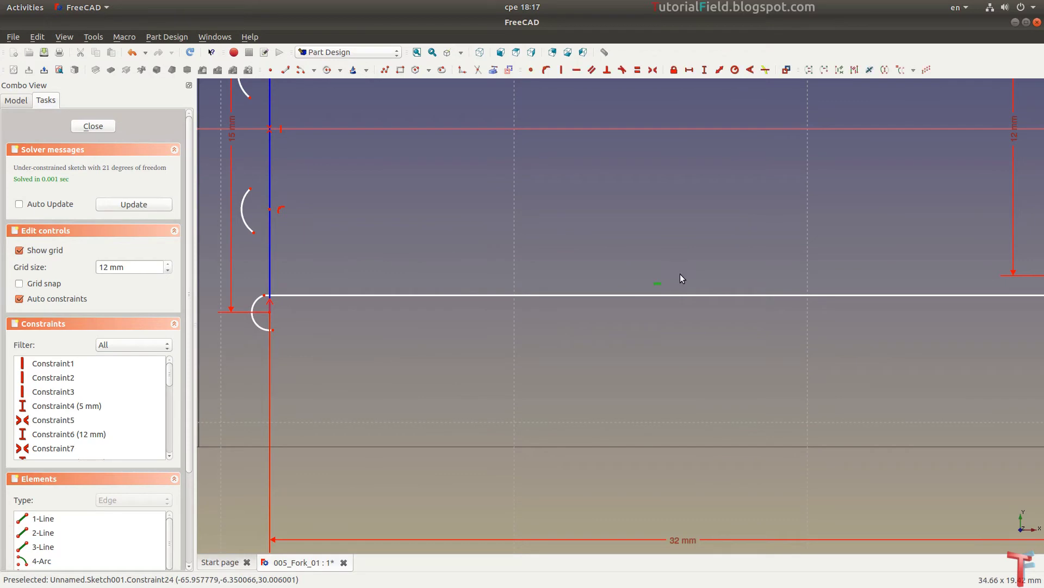
scroll(648, 337, down, 4)
scroll(403, 343, up, 3)
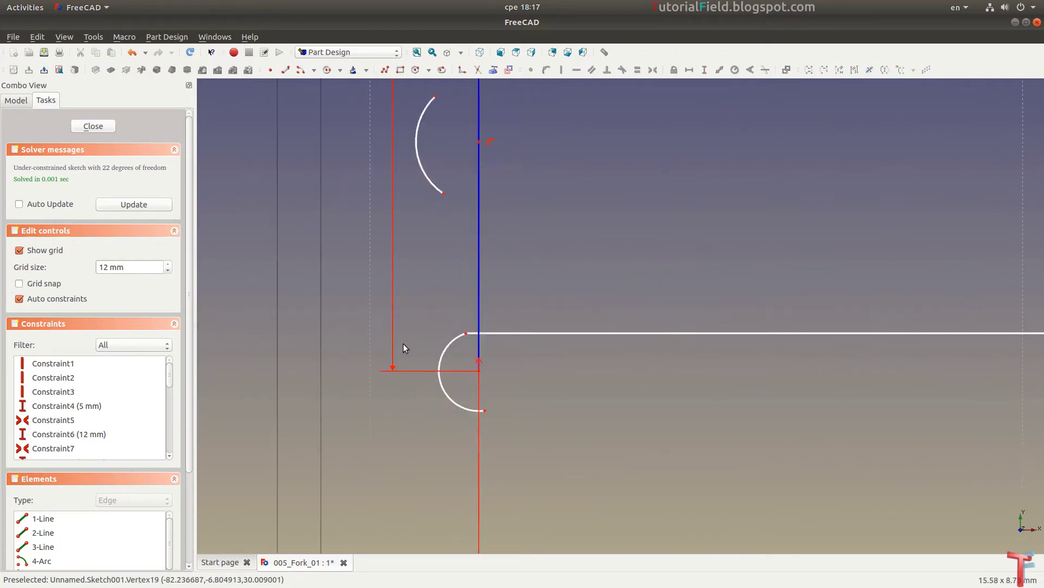
scroll(515, 328, up, 2)
click(546, 320)
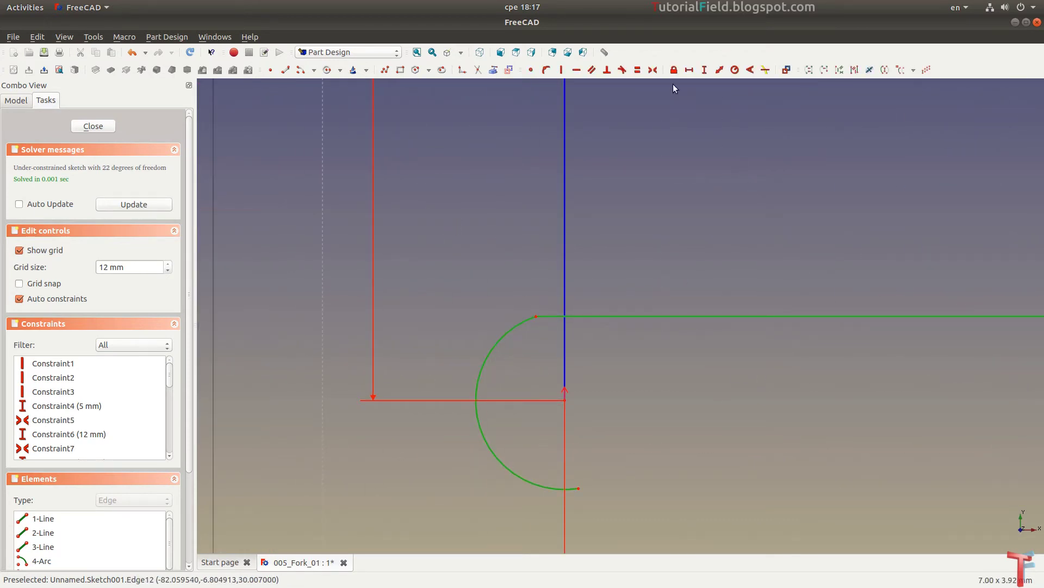
click(622, 69)
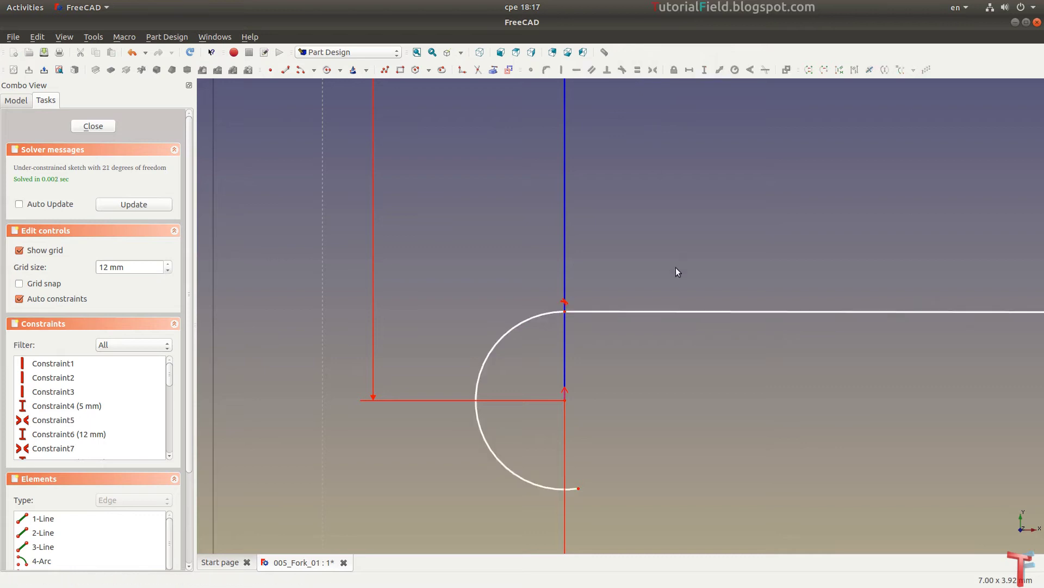
scroll(676, 261, down, 3)
scroll(636, 264, down, 2)
scroll(642, 305, up, 3)
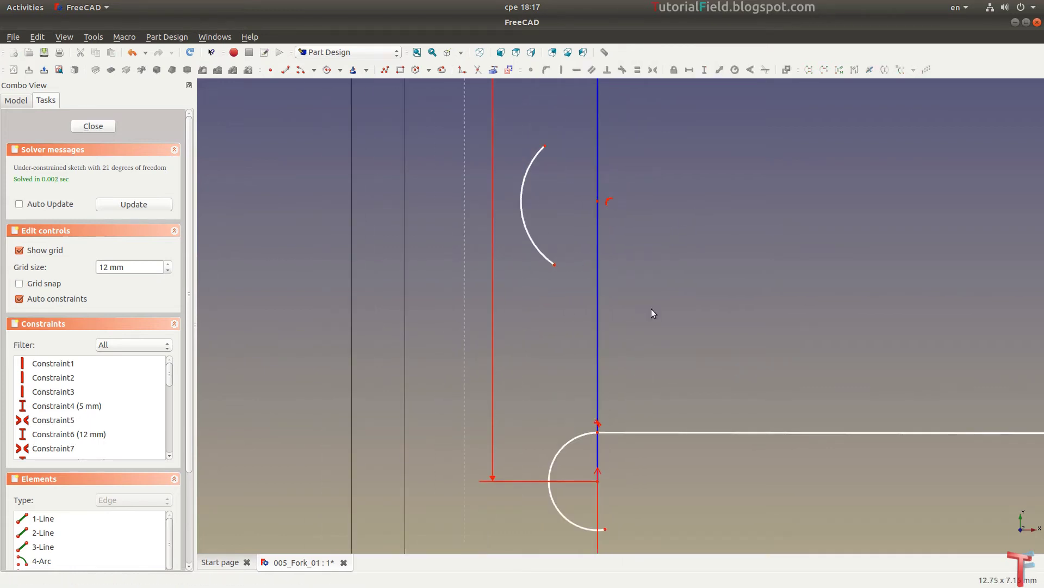
scroll(652, 308, down, 2)
middle_drag(646, 279, 643, 303)
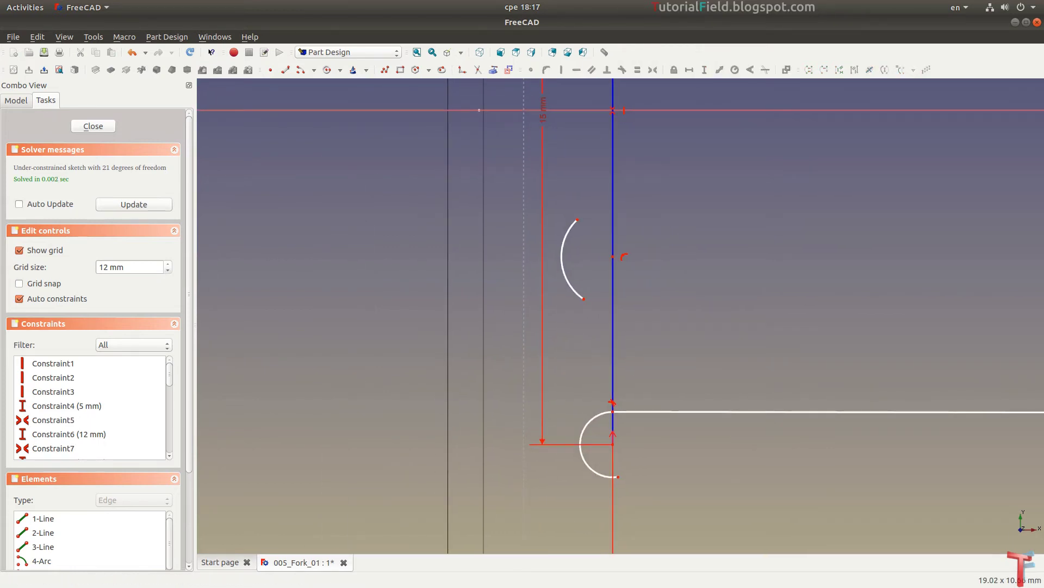
scroll(816, 245, down, 2)
Put the right middle arc's centre on the right vertical line with Point on Object
scroll(802, 258, down, 2)
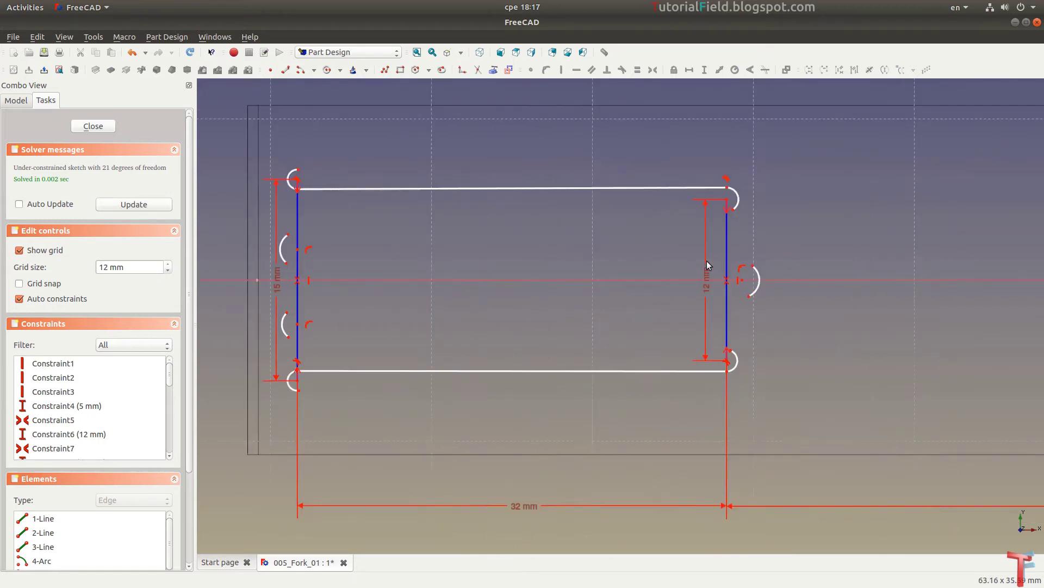
scroll(588, 250, up, 3)
mouse_move(582, 249)
middle_down()
mouse_move(559, 226)
mouse_move(562, 202)
middle_up()
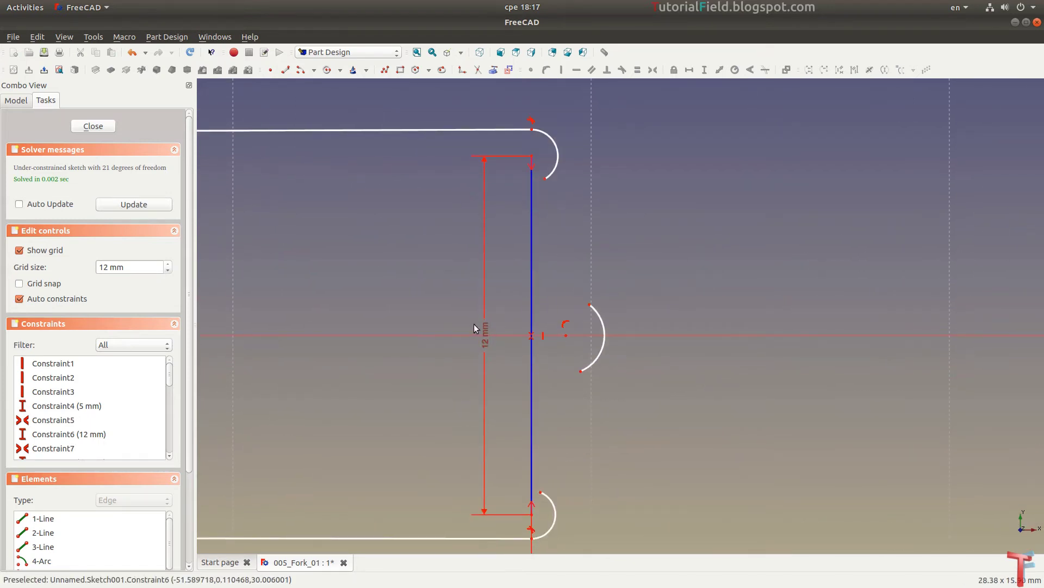
drag(486, 327, 706, 314)
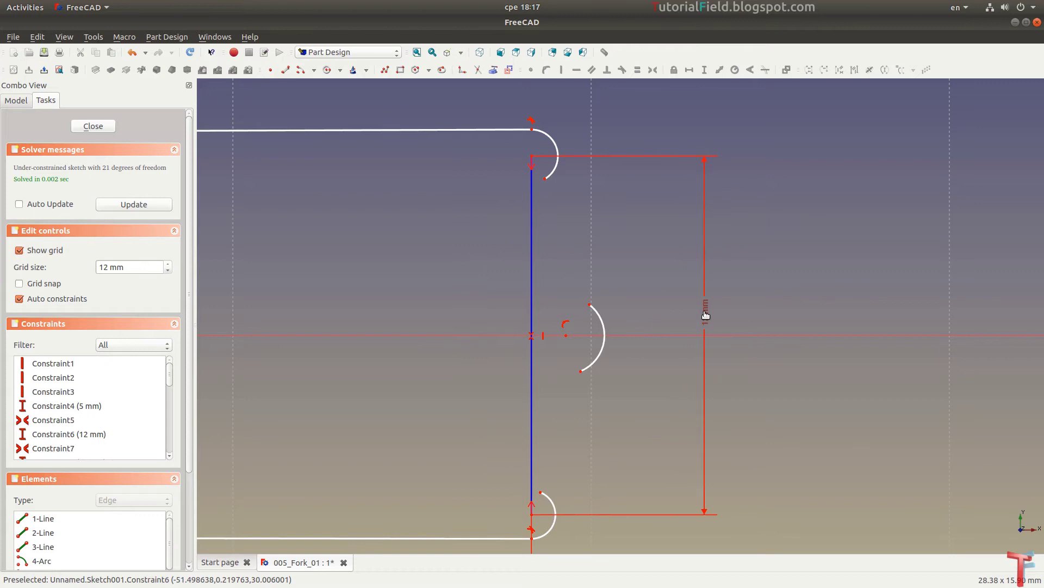
scroll(512, 334, up, 3)
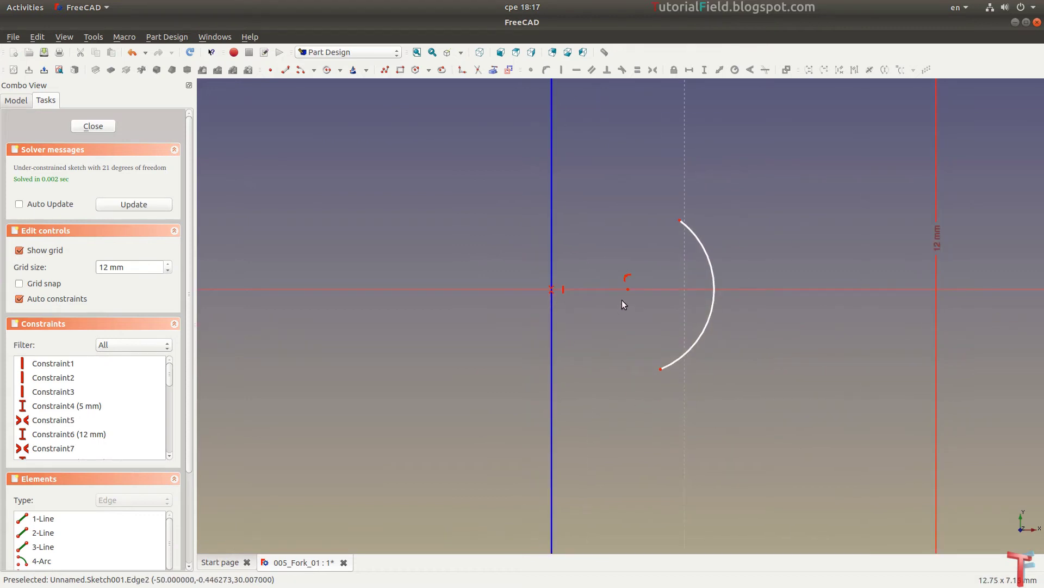
click(551, 257)
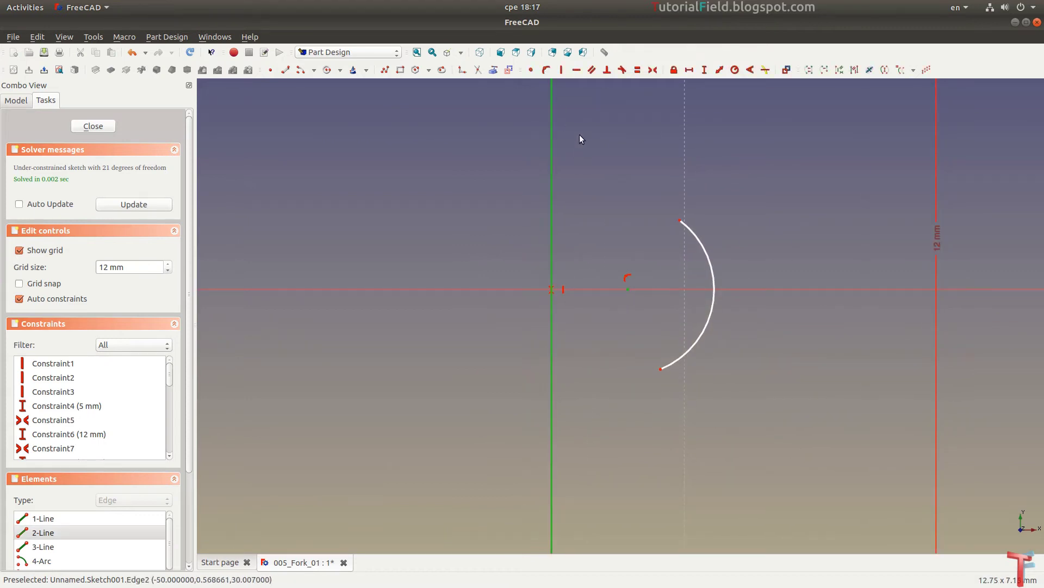
click(546, 70)
Drag the arc's upper end up-left and its lower end down to stretch it taller
drag(673, 221, 600, 204)
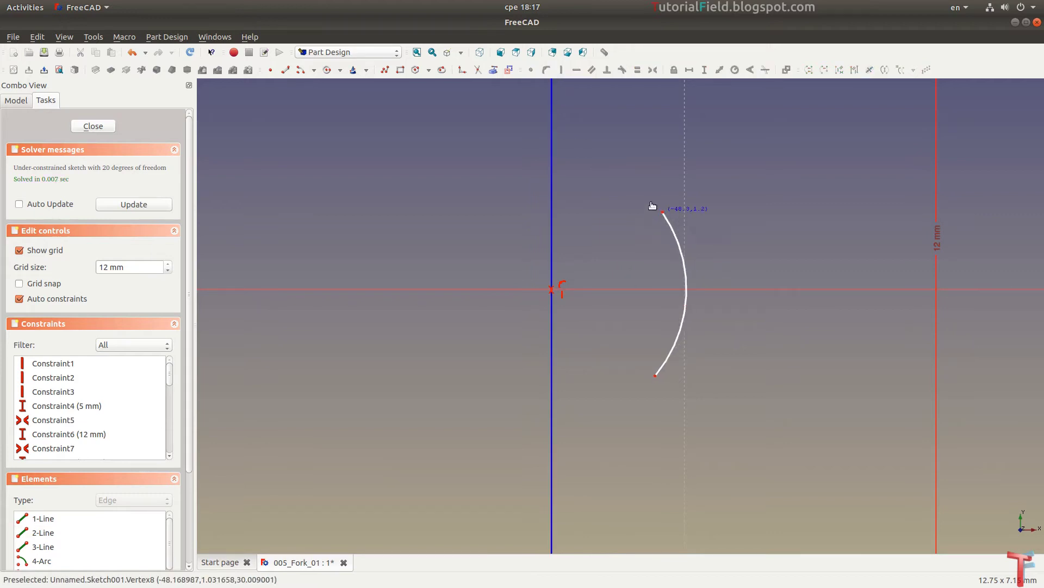
drag(638, 361, 631, 411)
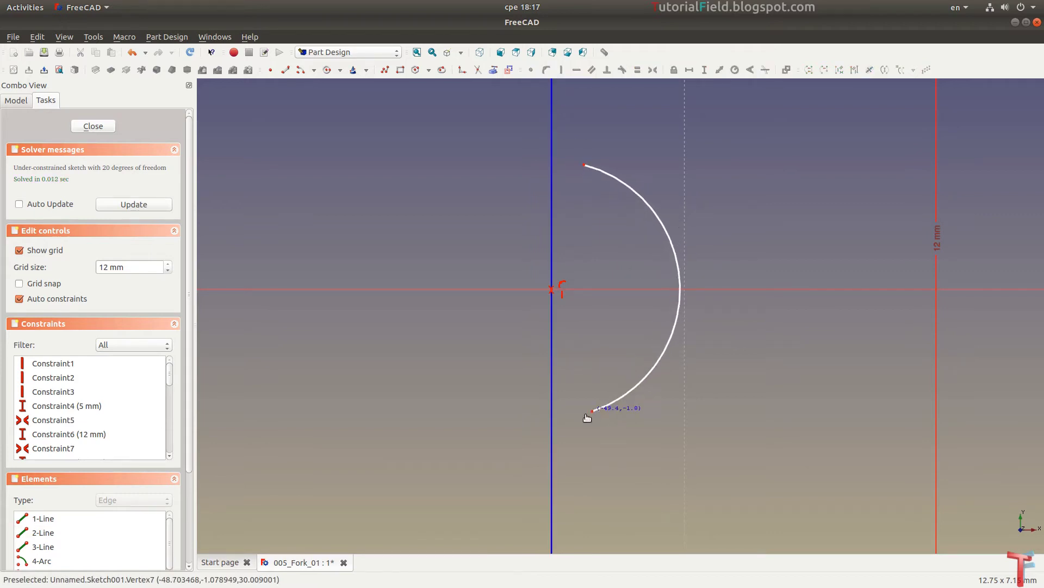
scroll(704, 256, down, 3)
scroll(595, 356, down, 3)
scroll(497, 321, down, 2)
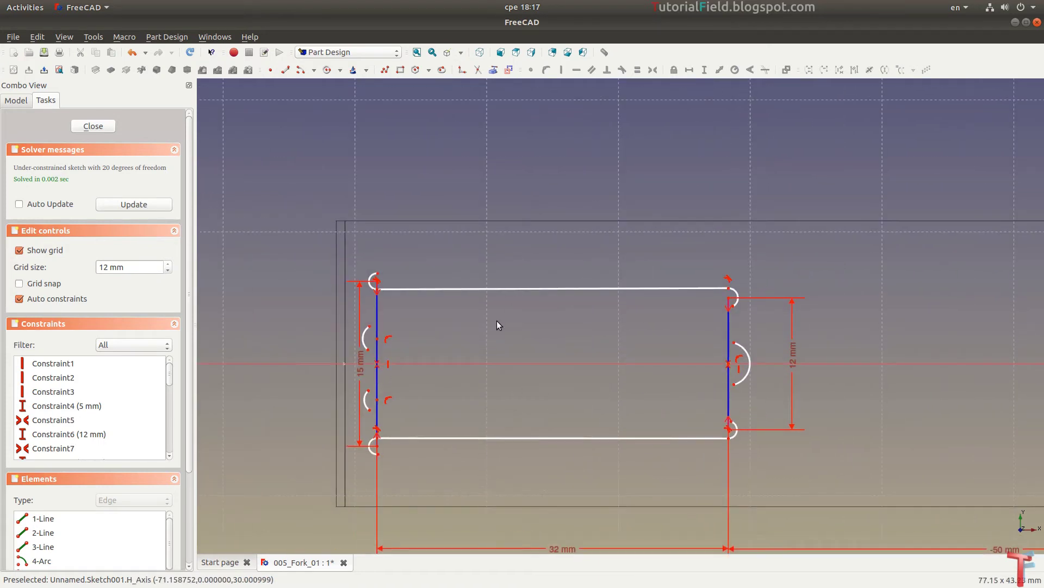
scroll(472, 332, up, 4)
middle_drag(472, 332, 501, 328)
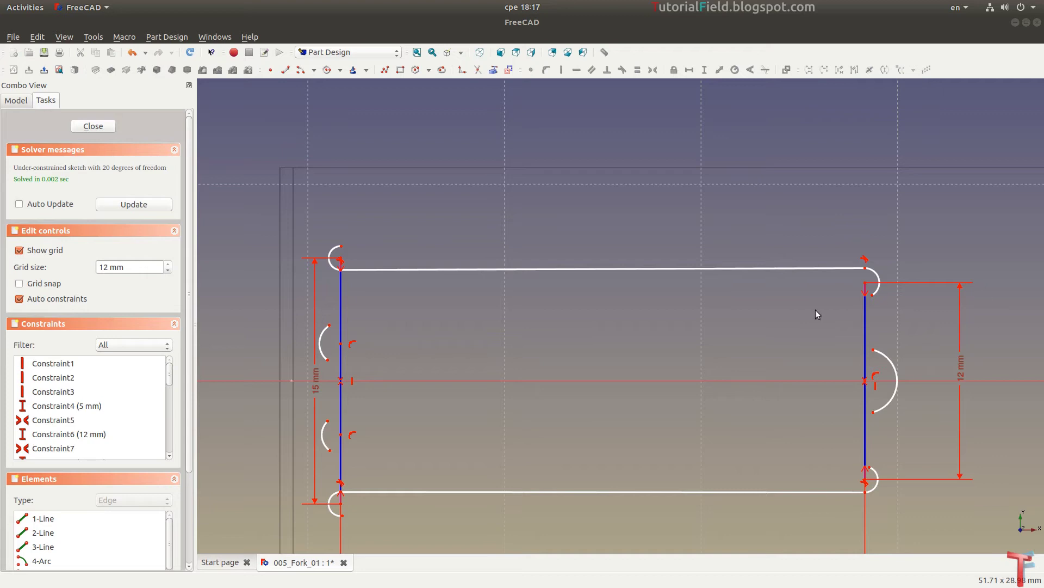
Give the top-left corner arc a 1 mm radius constraint
scroll(341, 257, up, 3)
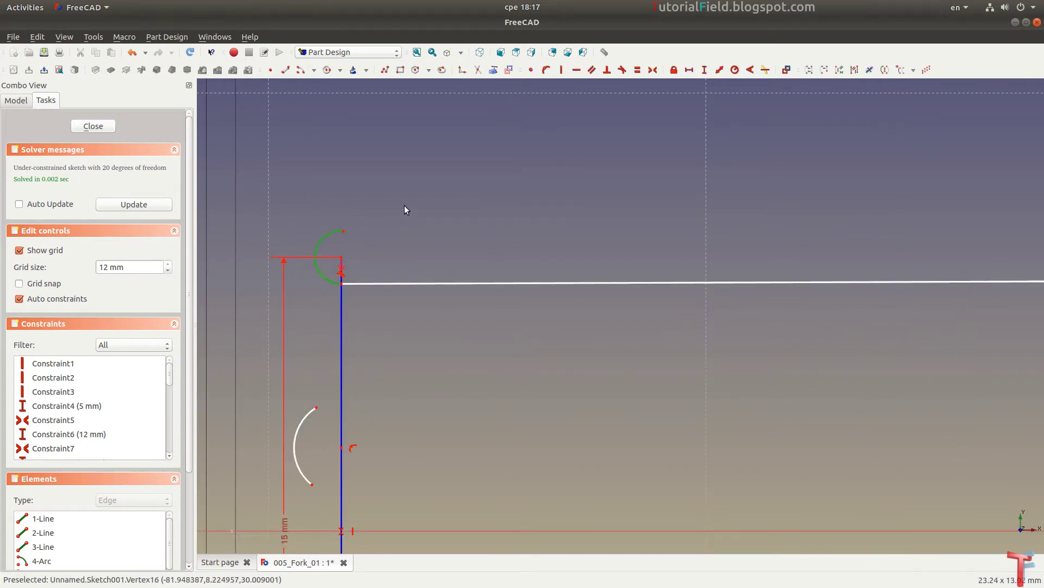
click(730, 71)
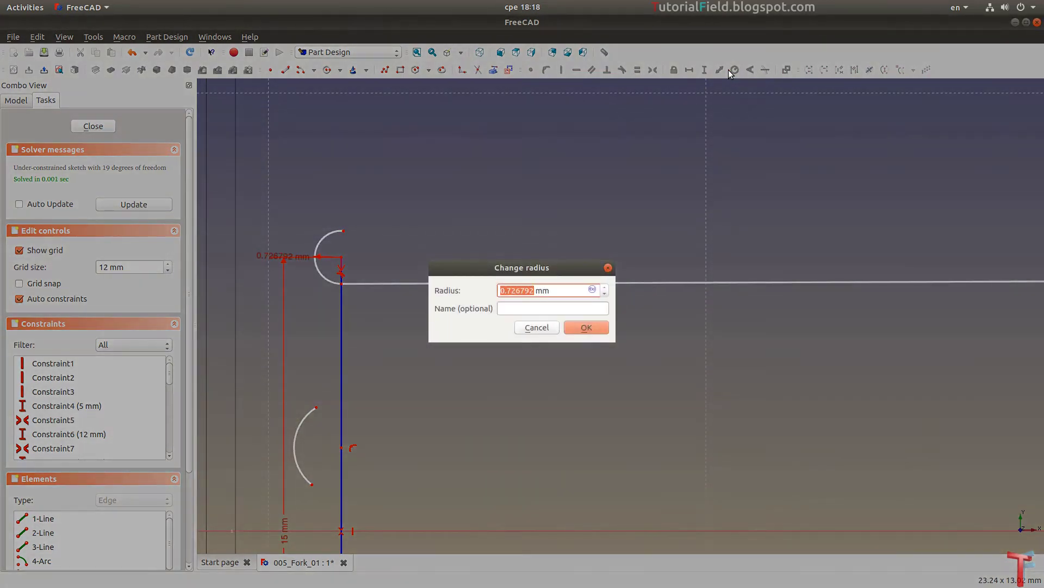
text(1)
key(Return)
scroll(441, 363, down, 2)
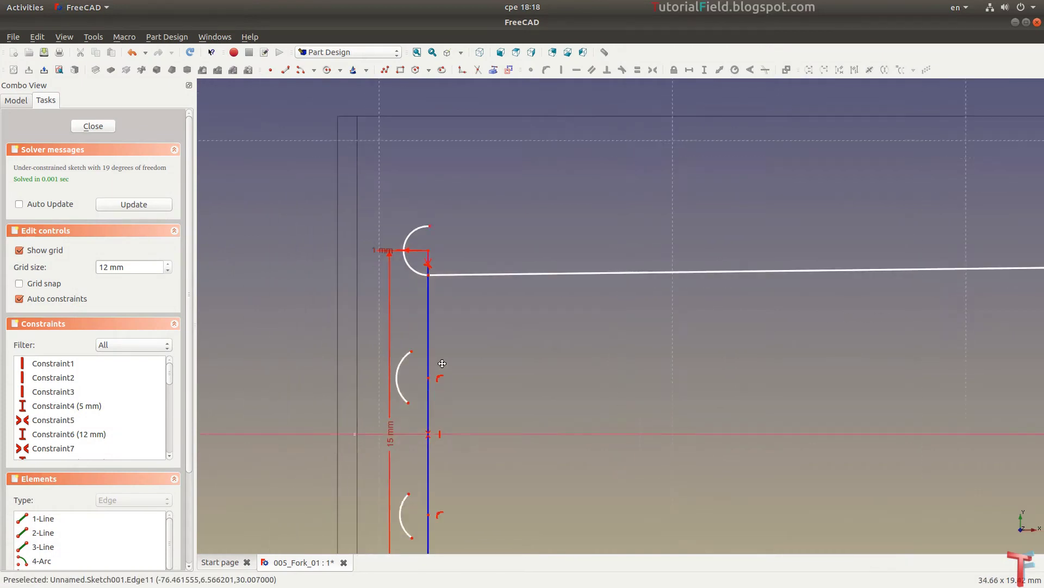
scroll(400, 349, up, 2)
Give the upper inner left arc a 1 mm radius, then select its top endpoint
click(420, 348)
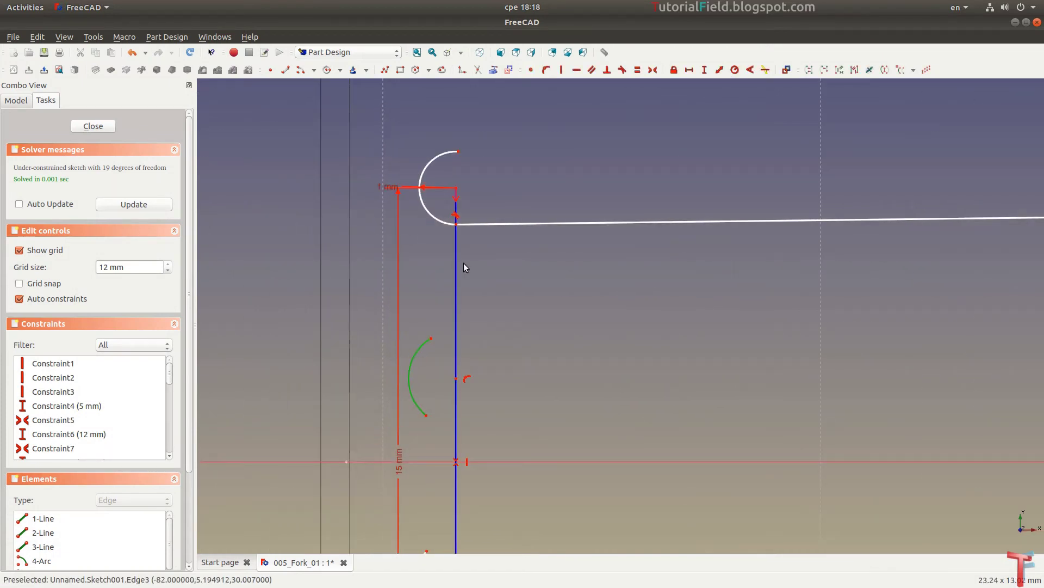
click(735, 70)
text(1.29762)
key(Return)
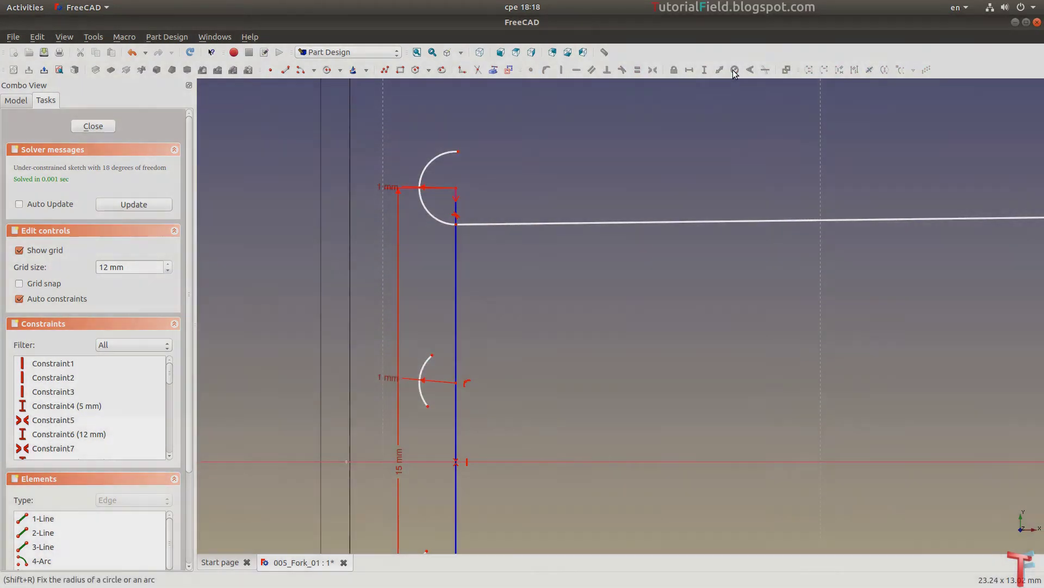
scroll(661, 282, down, 3)
middle_drag(576, 380, 518, 298)
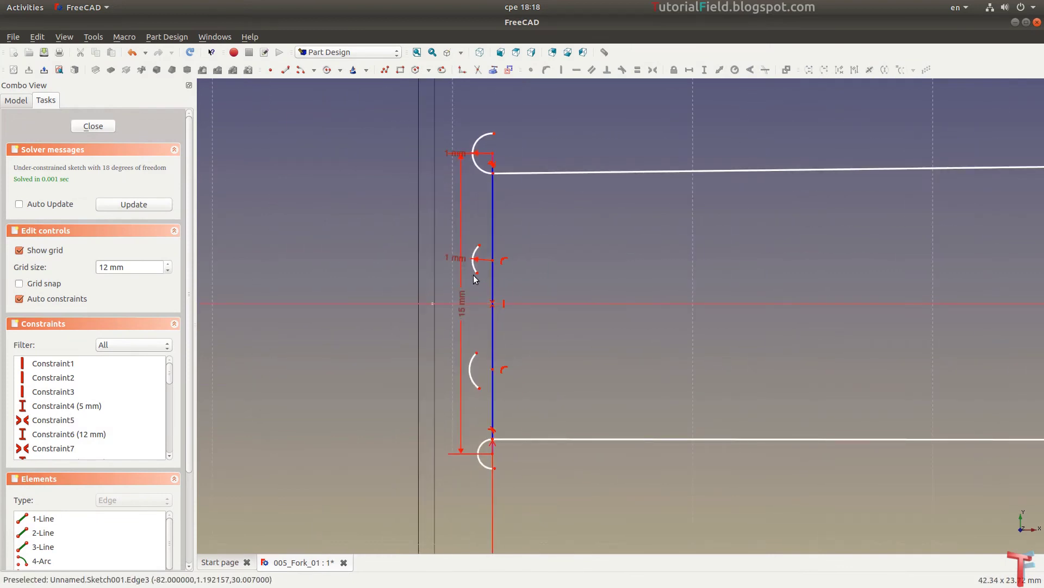
scroll(479, 275, up, 3)
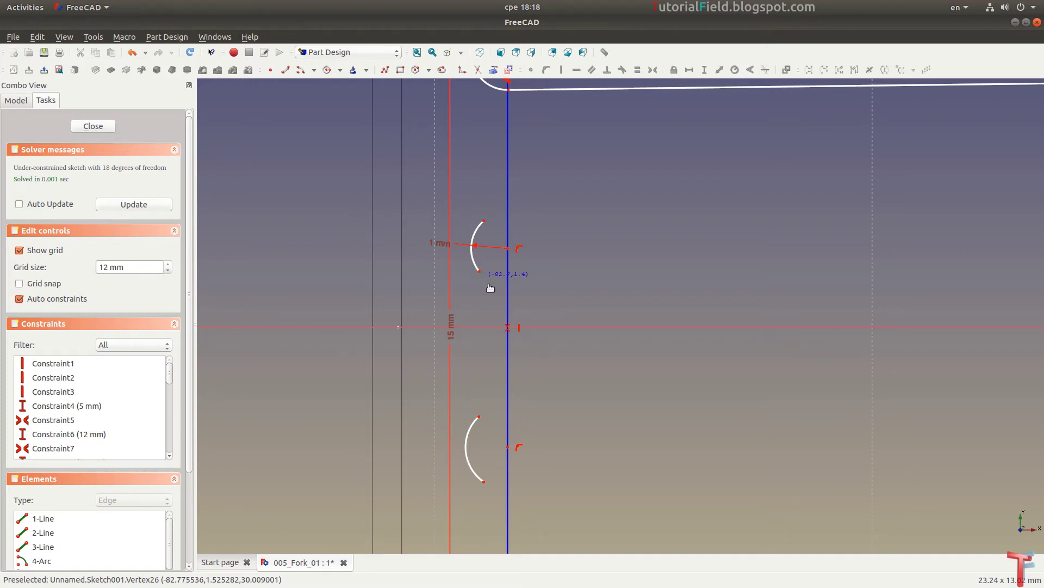
click(484, 221)
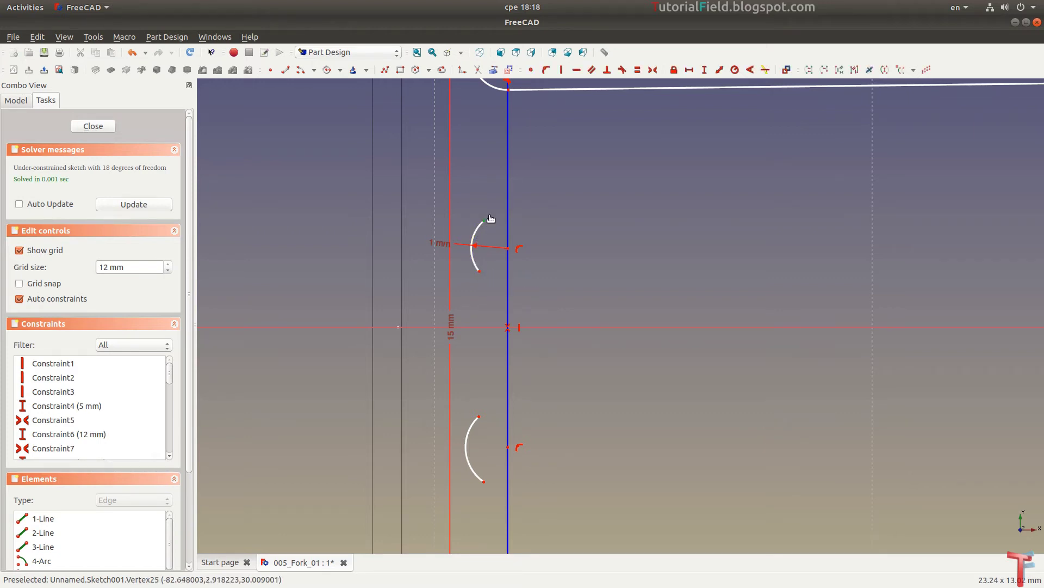
scroll(486, 218, up, 4)
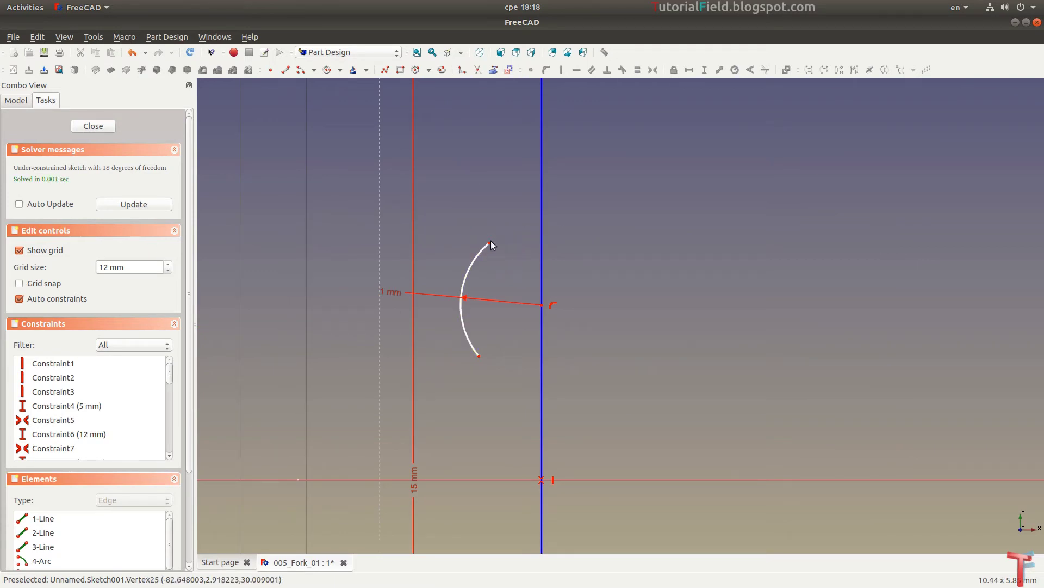
scroll(493, 245, down, 4)
scroll(544, 433, down, 2)
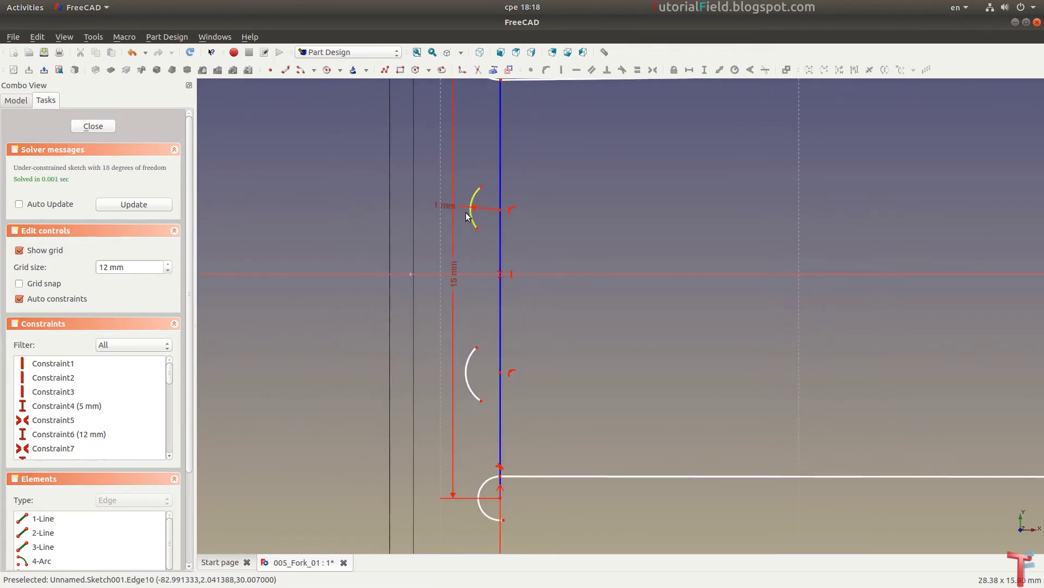
scroll(474, 228, down, 3)
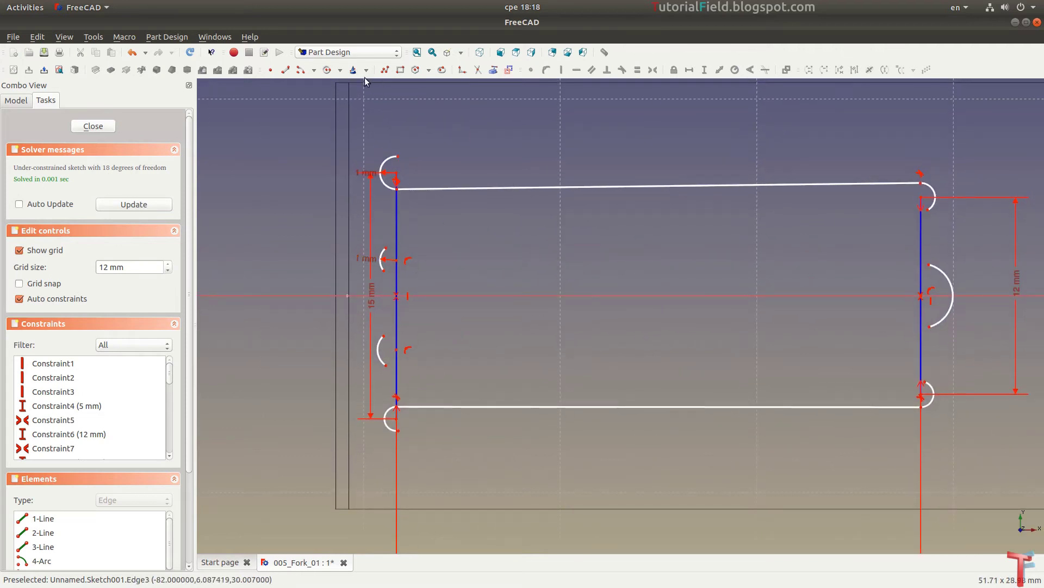
Draw a slanted line from the upper inner left arc to the top-right arc
click(295, 72)
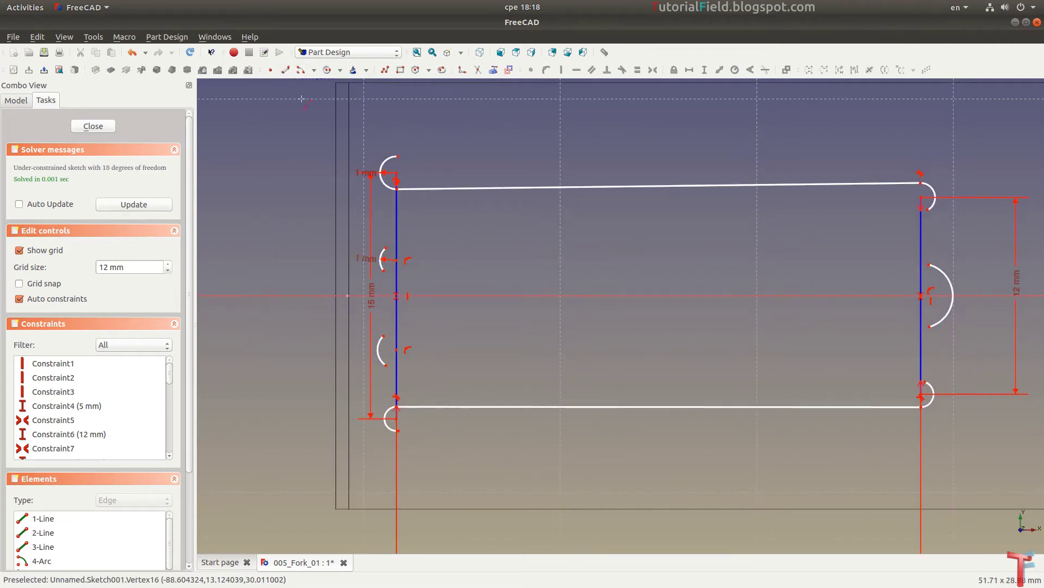
click(384, 249)
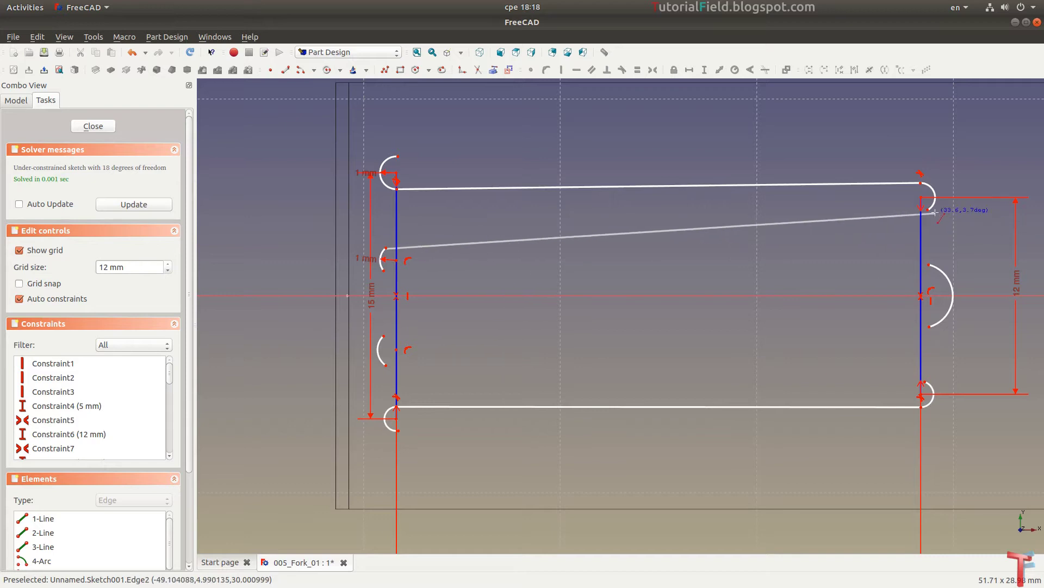
click(928, 210)
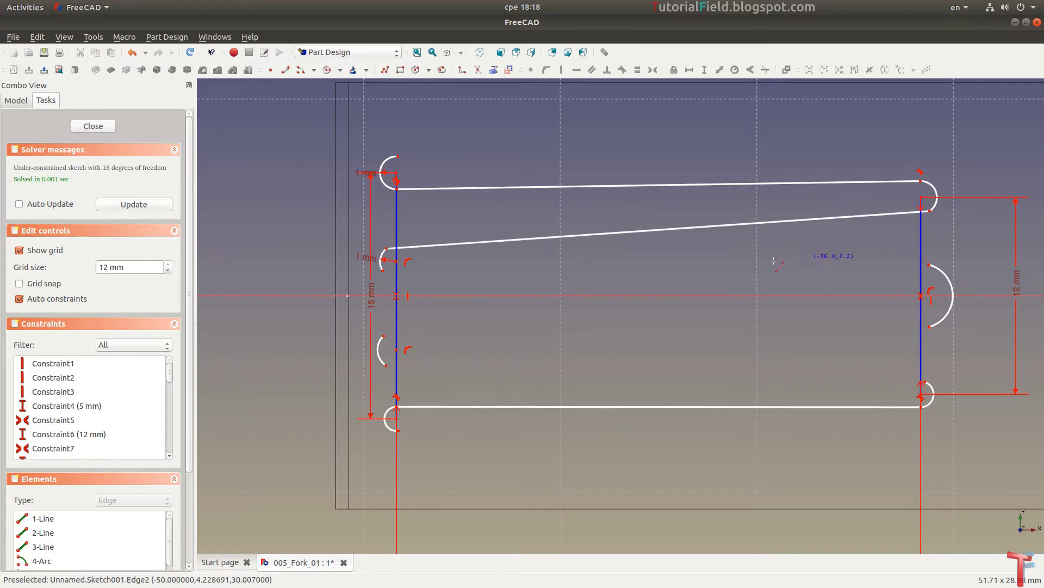
scroll(394, 252, up, 5)
scroll(628, 221, up, 2)
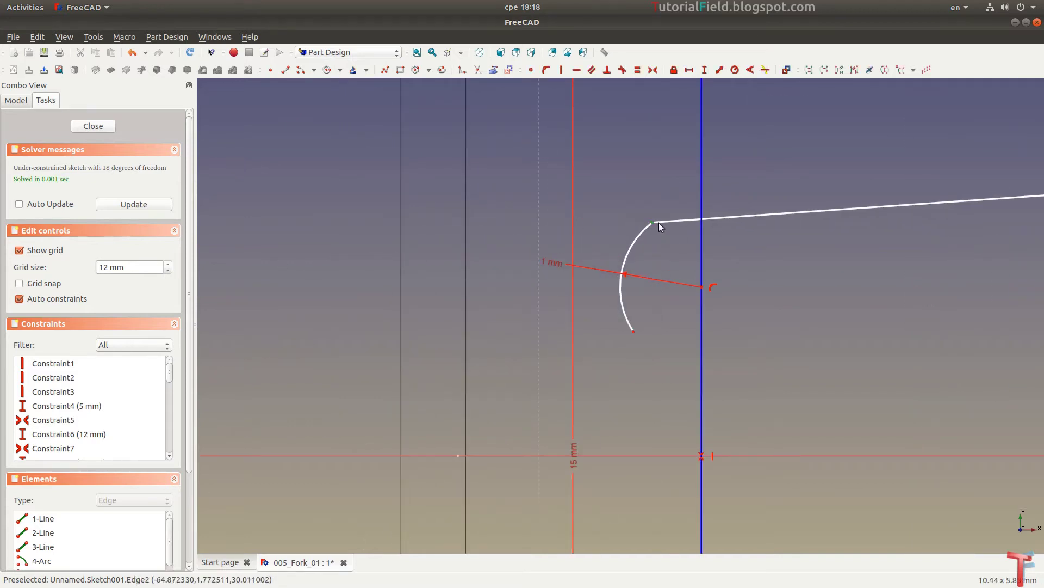
Make the new line tangent to the left arc and the top-right arc
click(622, 70)
scroll(619, 227, down, 3)
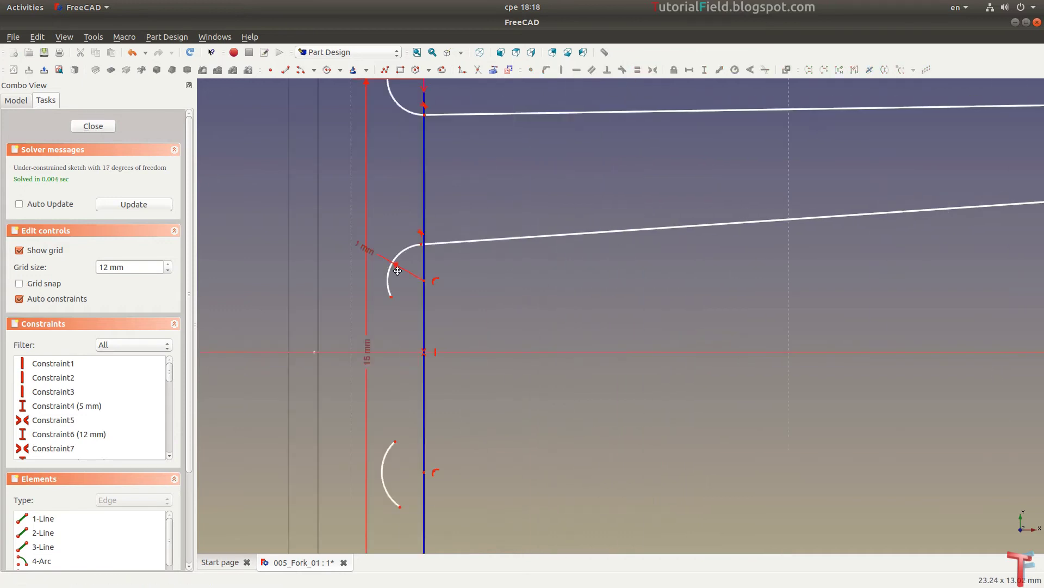
scroll(398, 271, down, 3)
scroll(703, 295, up, 3)
scroll(636, 224, up, 2)
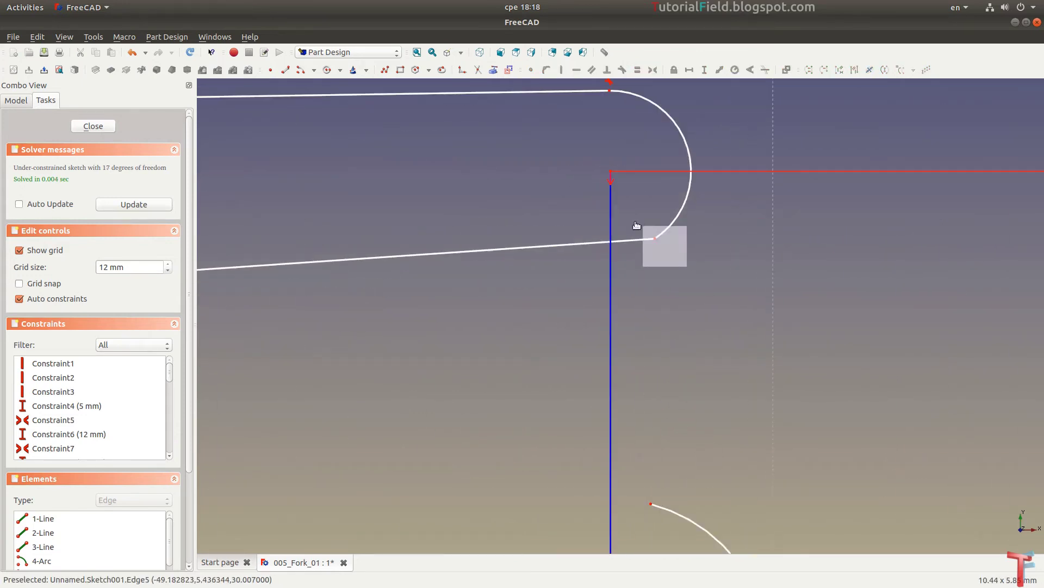
click(622, 70)
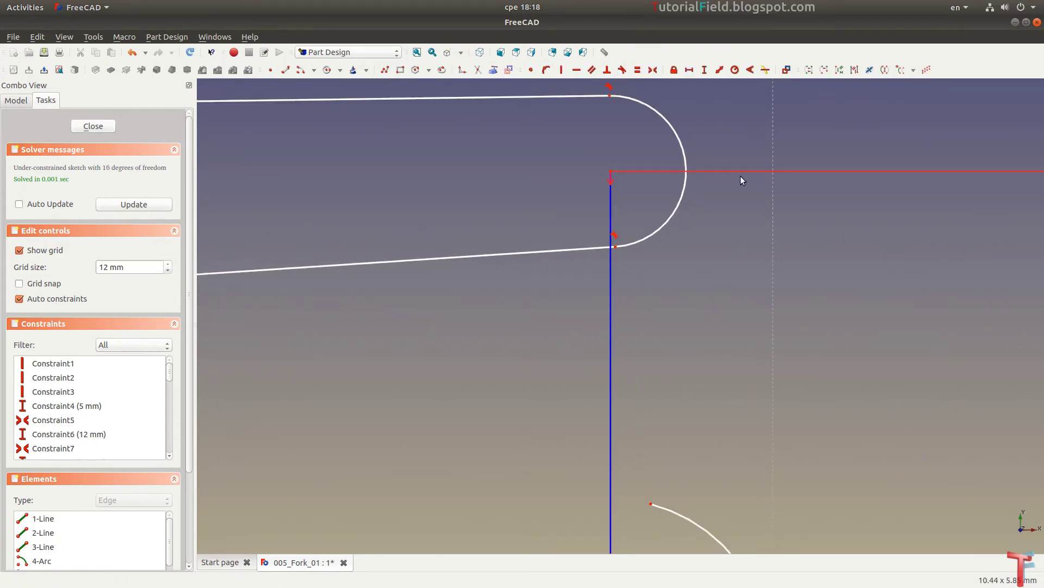
scroll(655, 339, down, 1)
scroll(695, 208, down, 2)
scroll(562, 272, down, 1)
scroll(490, 341, up, 4)
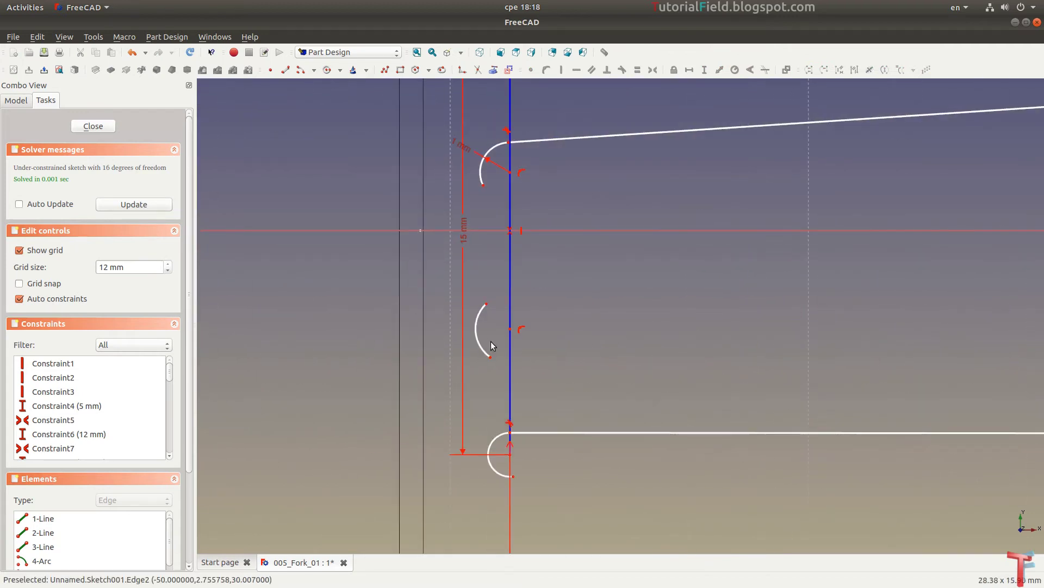
Constrain the lower inner arc on the left to a 1 mm radius
click(478, 331)
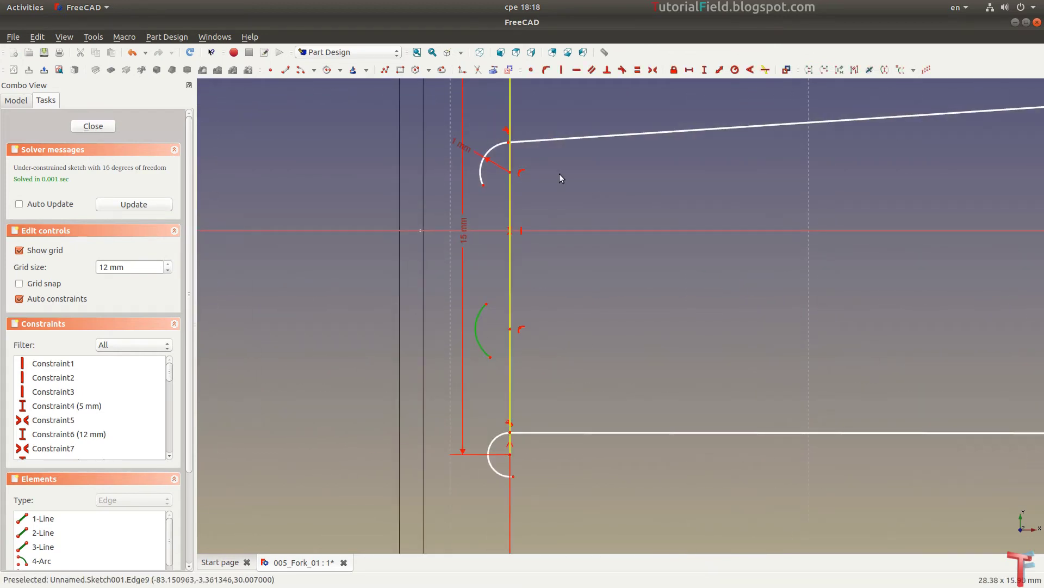
click(734, 69)
key(Return)
Constrain the middle arc on the right side to a 1.5 mm radius
middle_drag(783, 209, 642, 296)
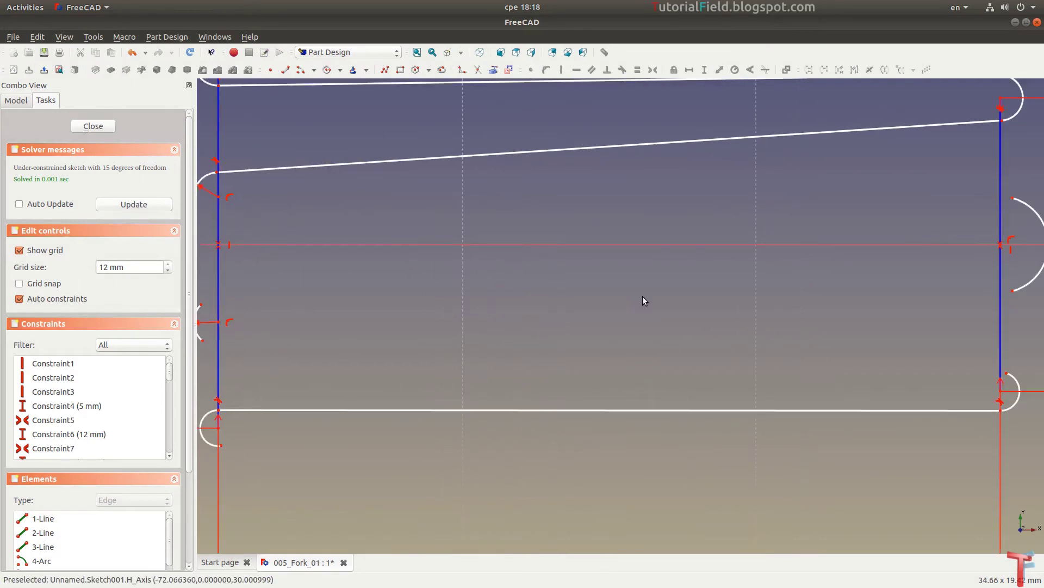
scroll(635, 301, down, 1)
click(750, 295)
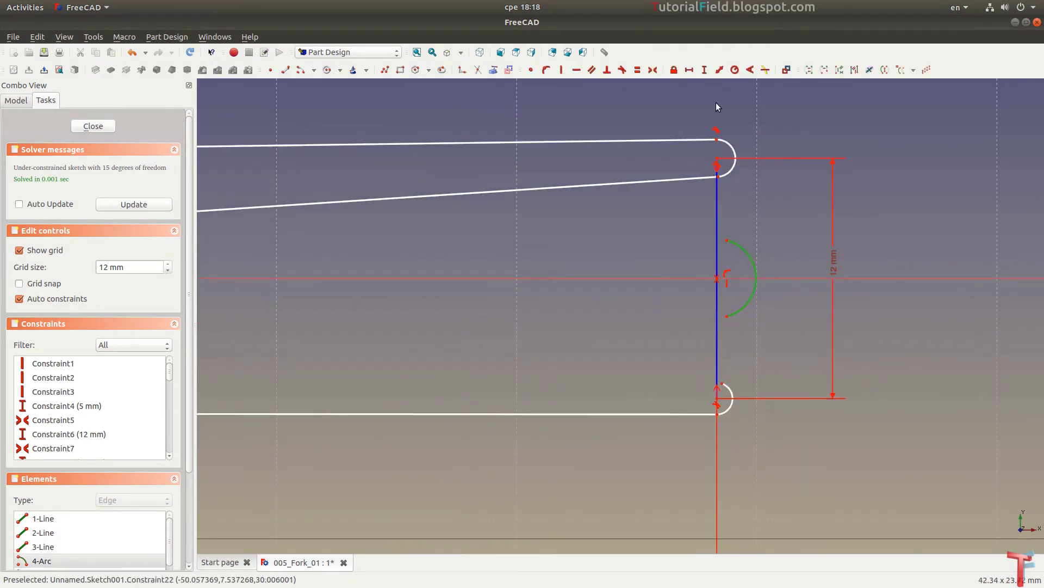
click(737, 70)
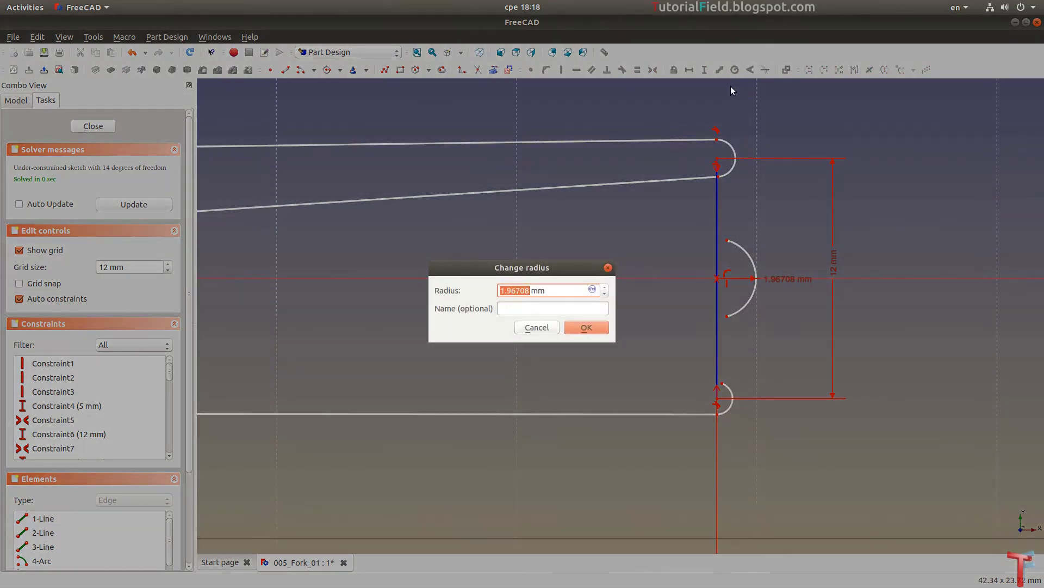
text(5)
key(Return)
scroll(693, 311, down, 3)
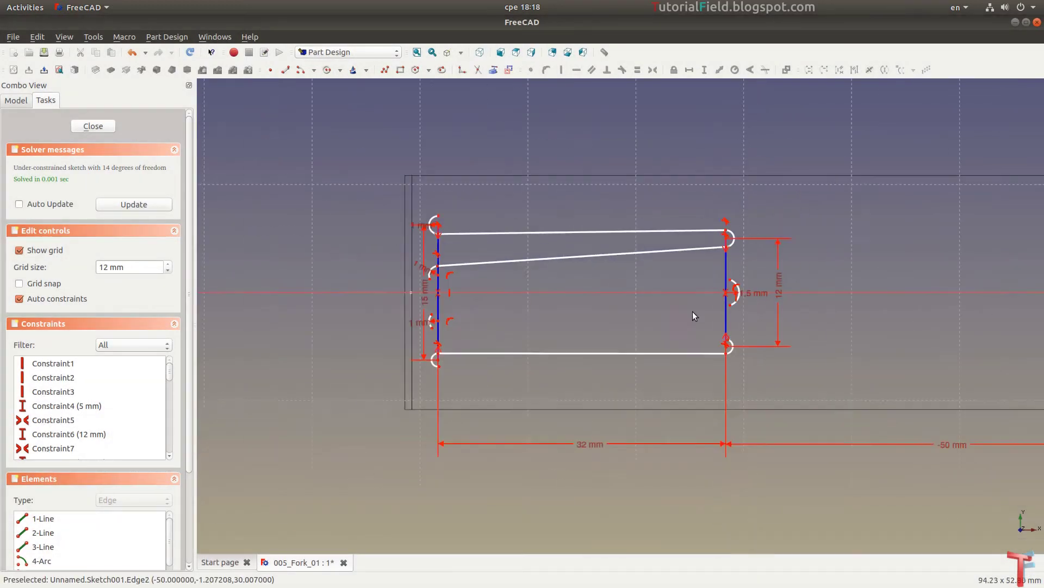
scroll(751, 262, up, 1)
scroll(753, 262, up, 1)
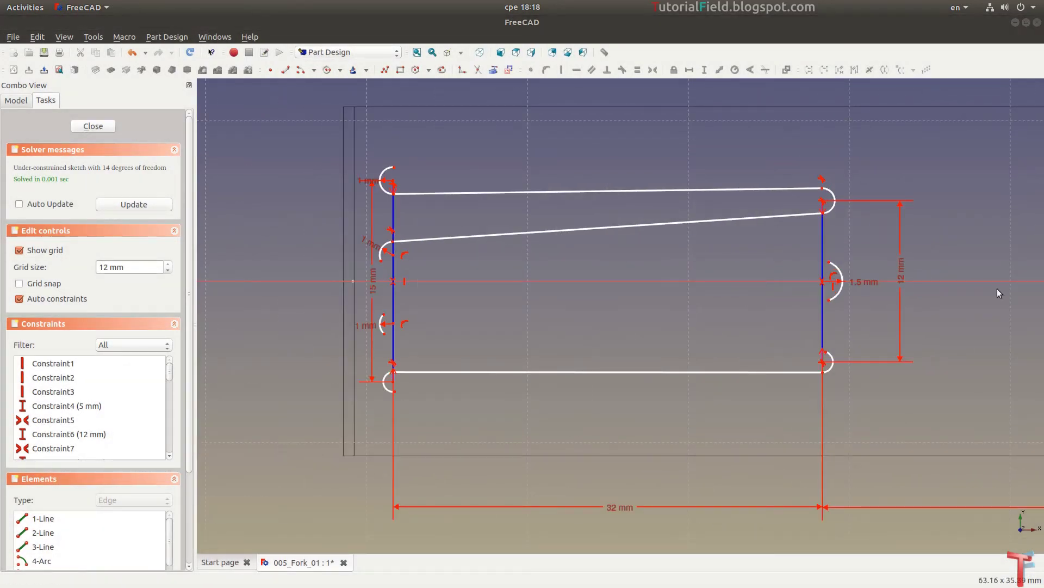
scroll(747, 333, up, 1)
scroll(314, 320, up, 1)
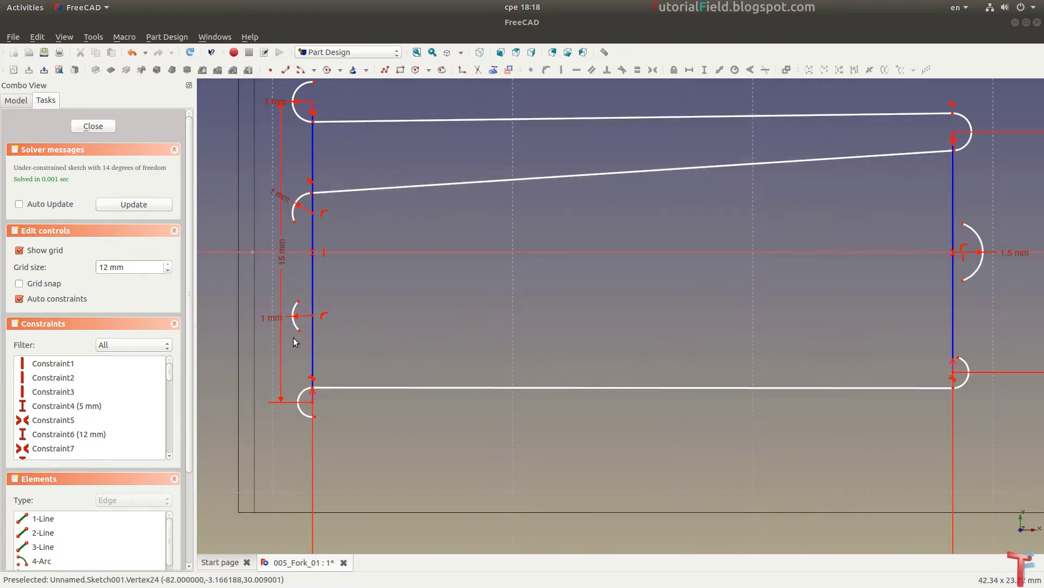
Draw a slanted inner line from the lower-left inner arc to the bottom-right arc
click(285, 70)
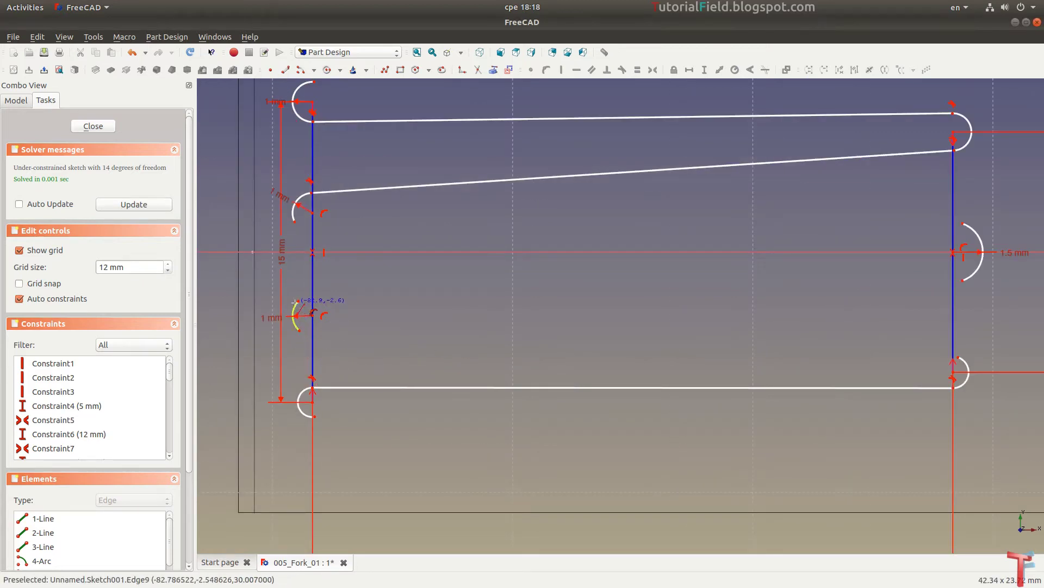
click(299, 330)
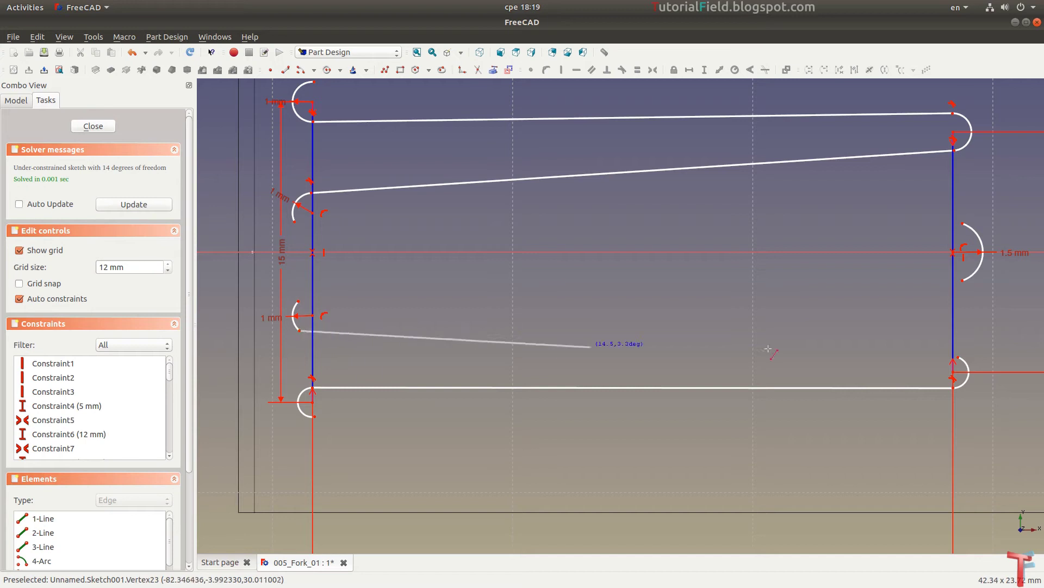
click(958, 357)
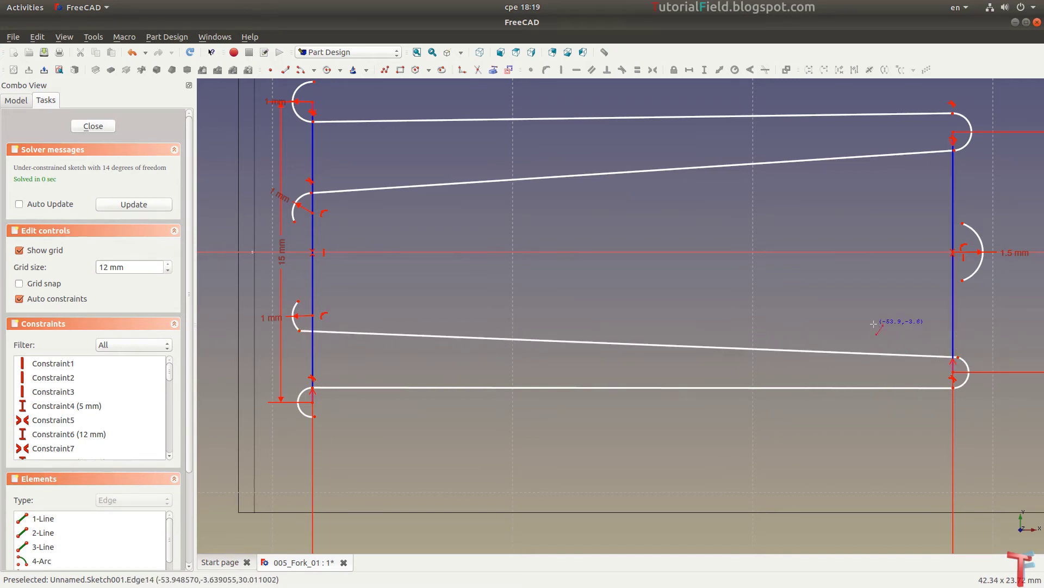
scroll(821, 328, up, 2)
scroll(708, 359, up, 2)
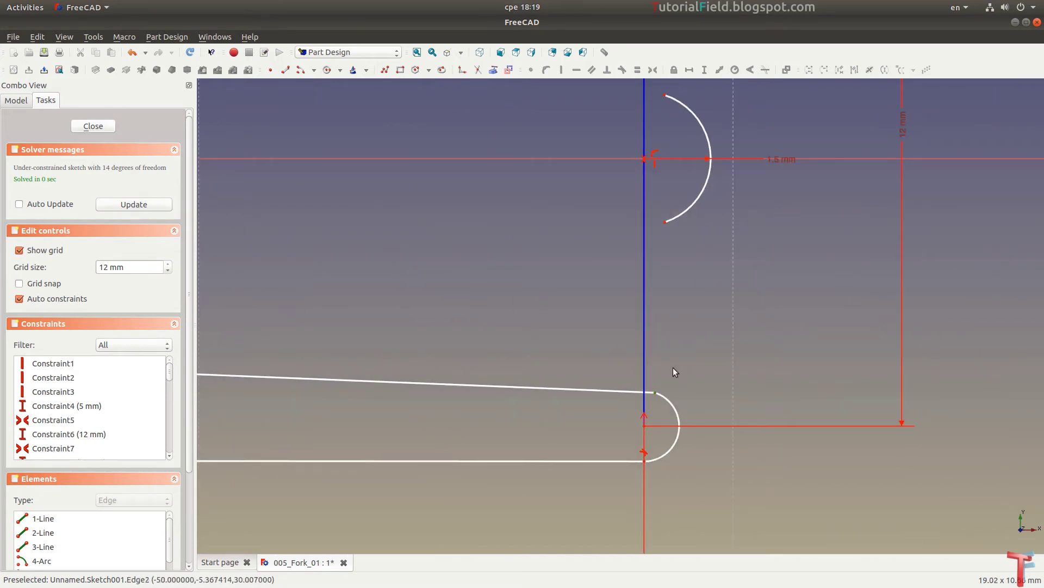
Make the lower-left arc tangent to its adjoining line at the endpoint
click(623, 69)
scroll(430, 361, down, 2)
scroll(341, 351, down, 2)
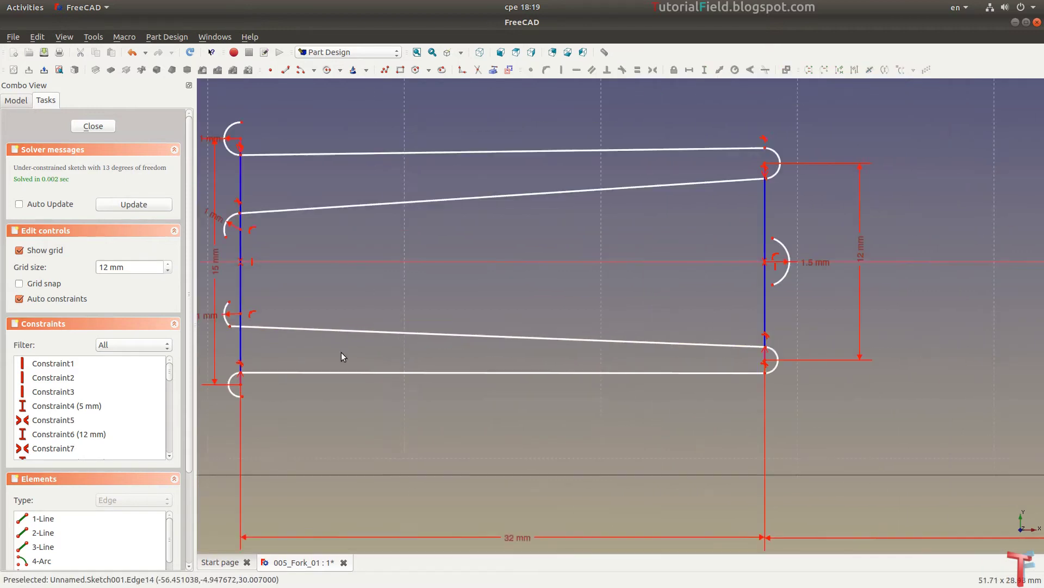
scroll(462, 329, up, 5)
scroll(463, 329, up, 2)
click(434, 319)
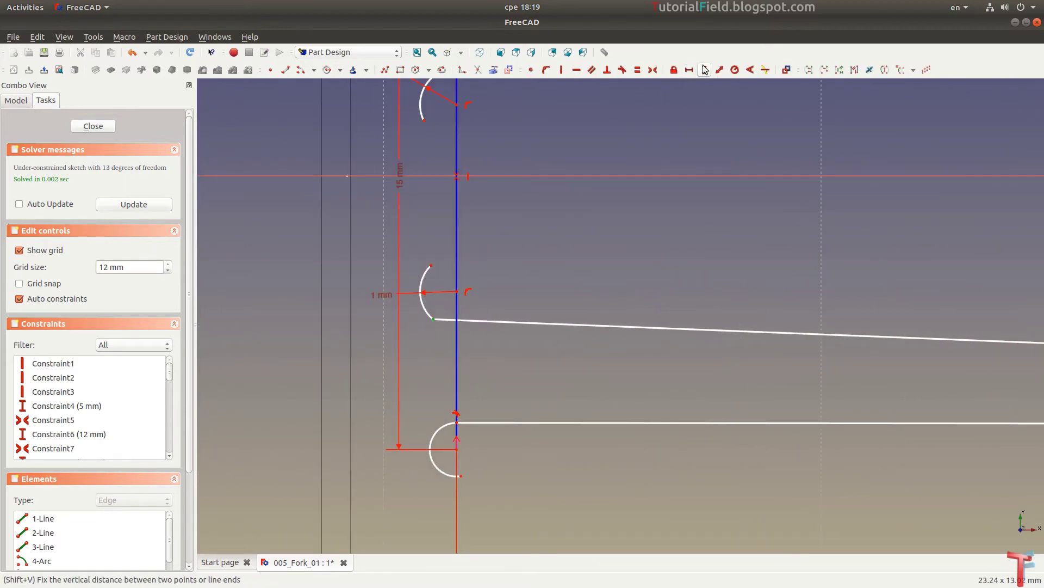
click(623, 70)
scroll(515, 244, down, 2)
scroll(538, 277, down, 2)
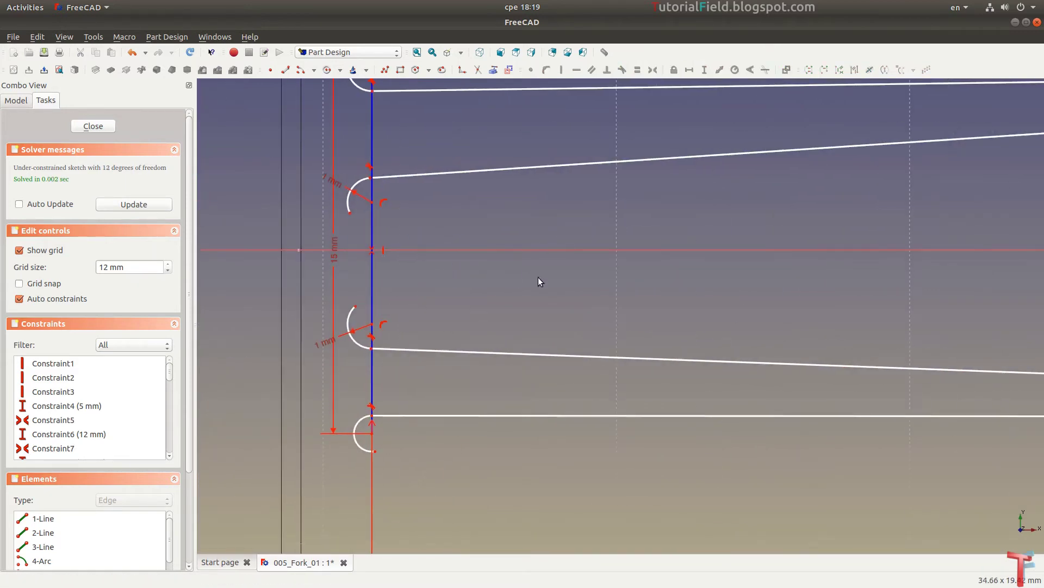
scroll(444, 299, down, 2)
middle_drag(444, 299, 436, 314)
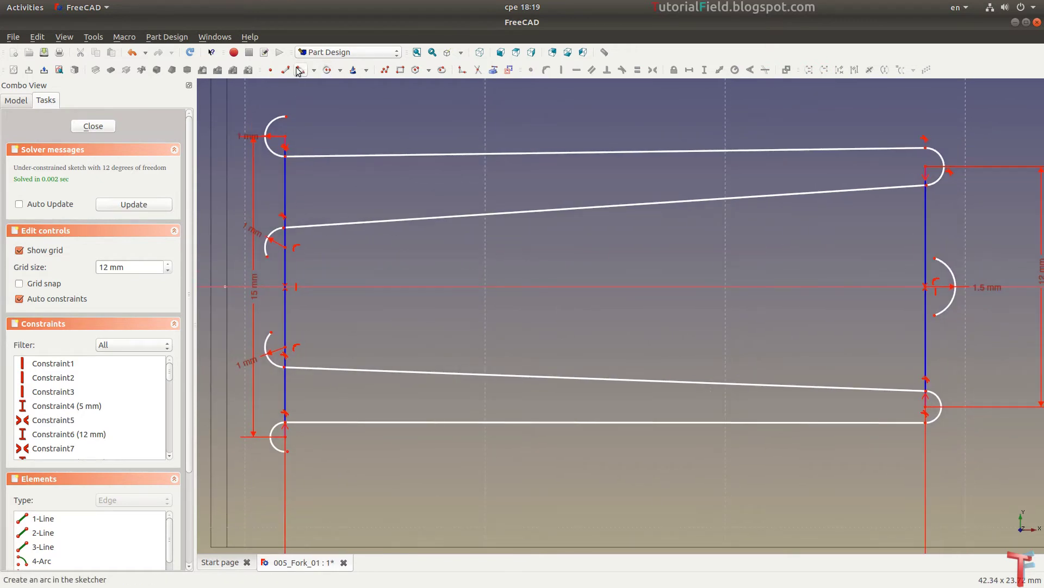
Draw a line from the upper-left arc to the 1.5 mm right arc, removing its Horizontal constraint
click(267, 254)
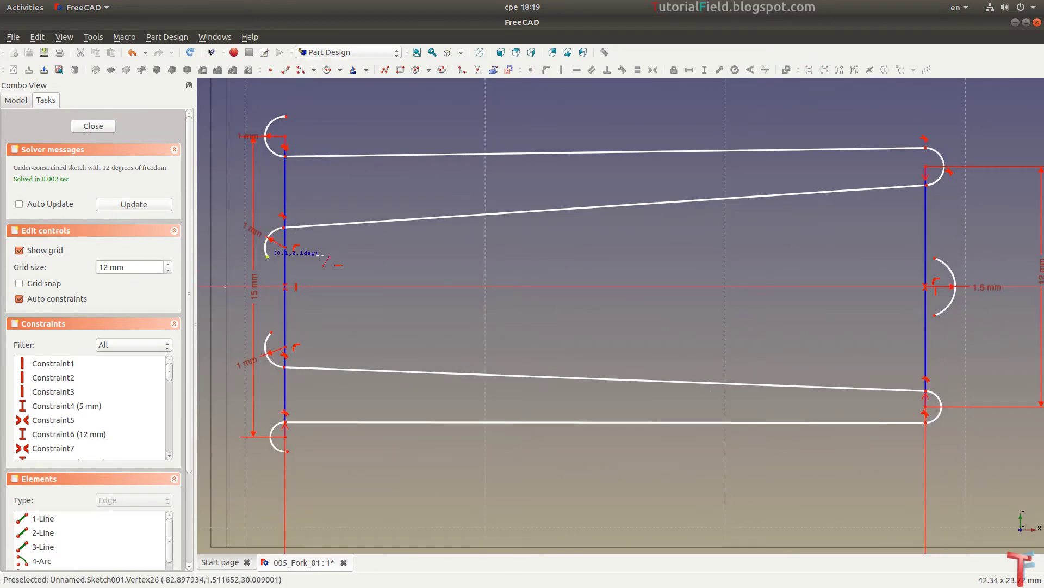
click(935, 259)
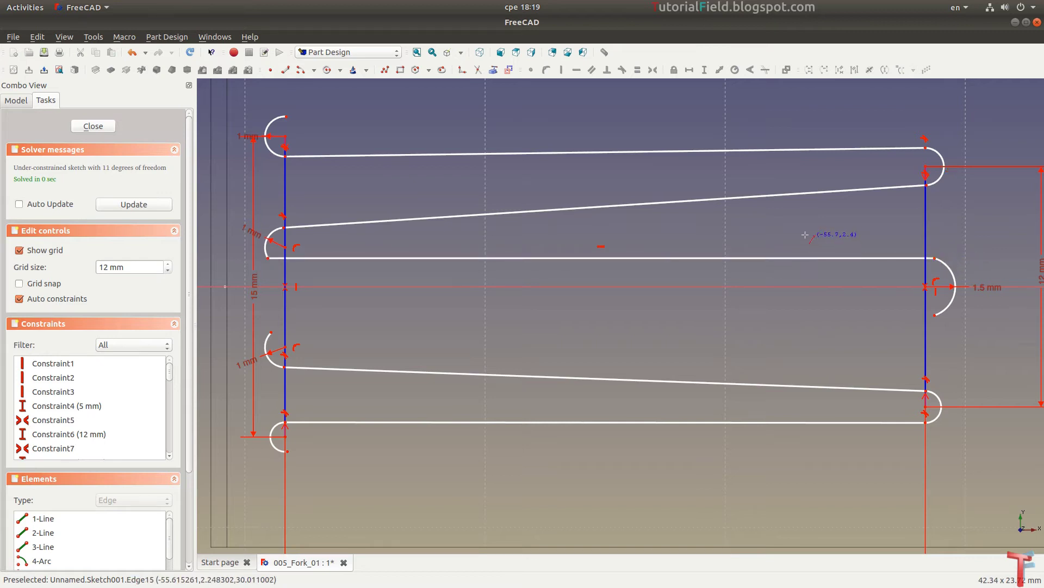
click(601, 247)
key(Delete)
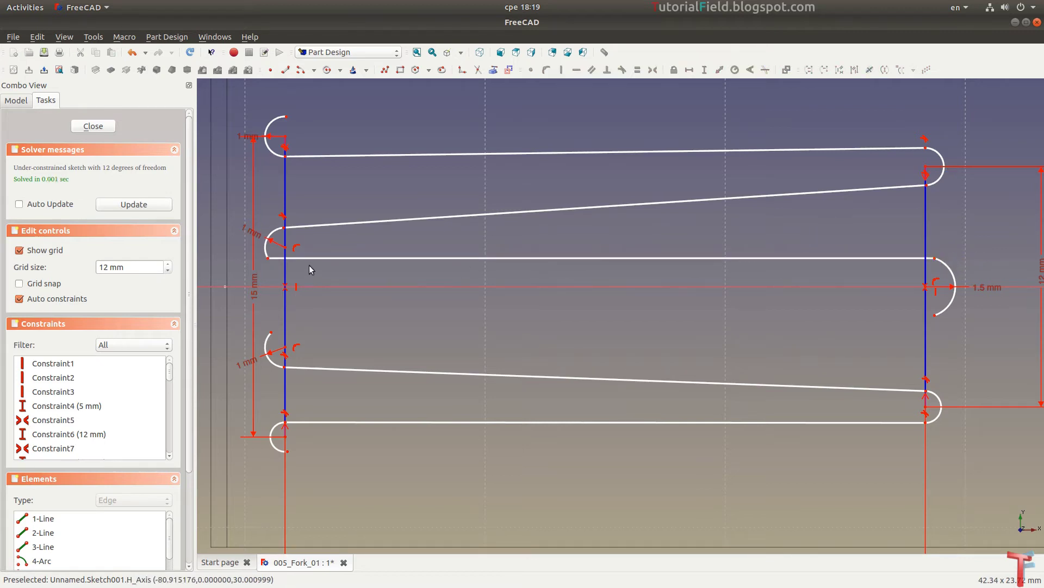
Make the right arc tangent to the new middle line at its endpoint
drag(264, 267, 280, 249)
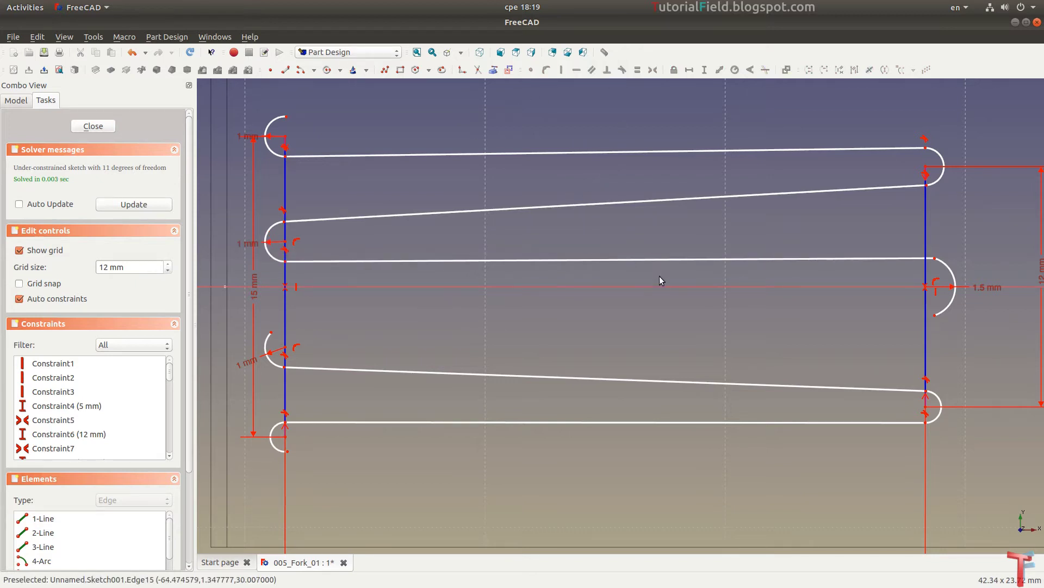
middle_drag(789, 256, 773, 238)
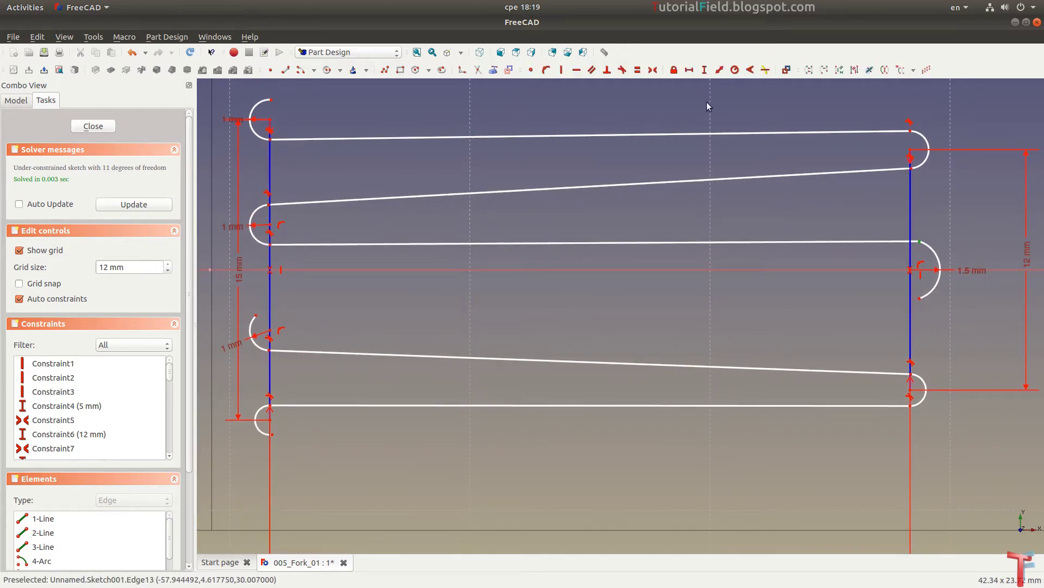
click(623, 69)
middle_drag(782, 379, 772, 341)
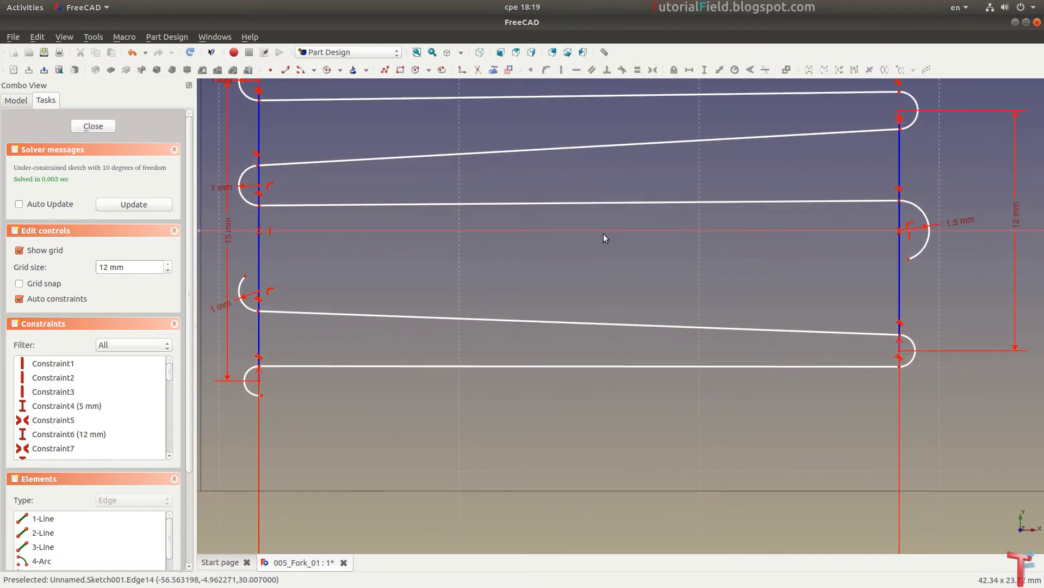
Draw a line from the third left arc to the right arc and drop its Horizontal constraint
click(285, 70)
click(246, 277)
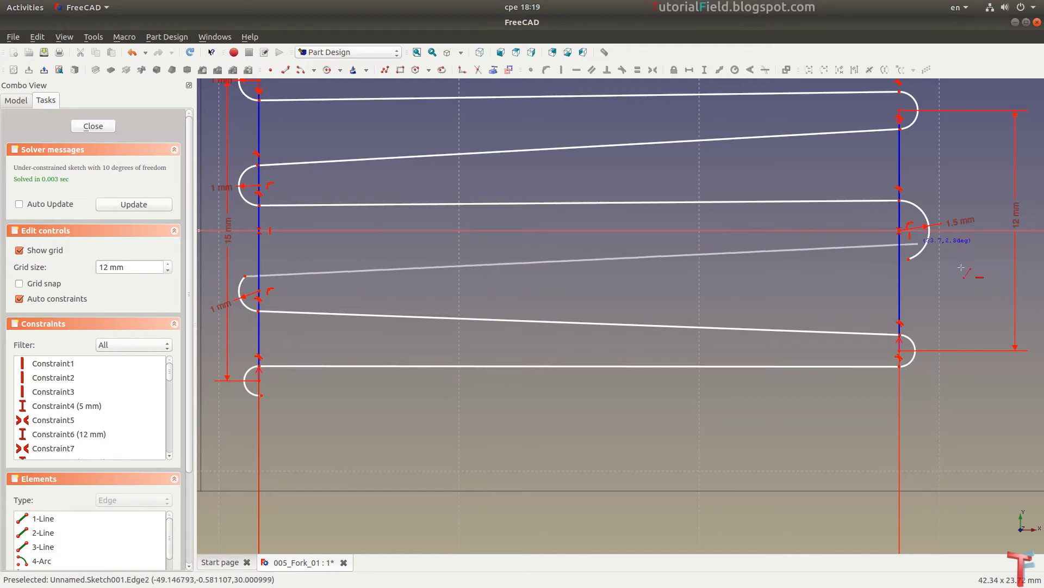
click(908, 275)
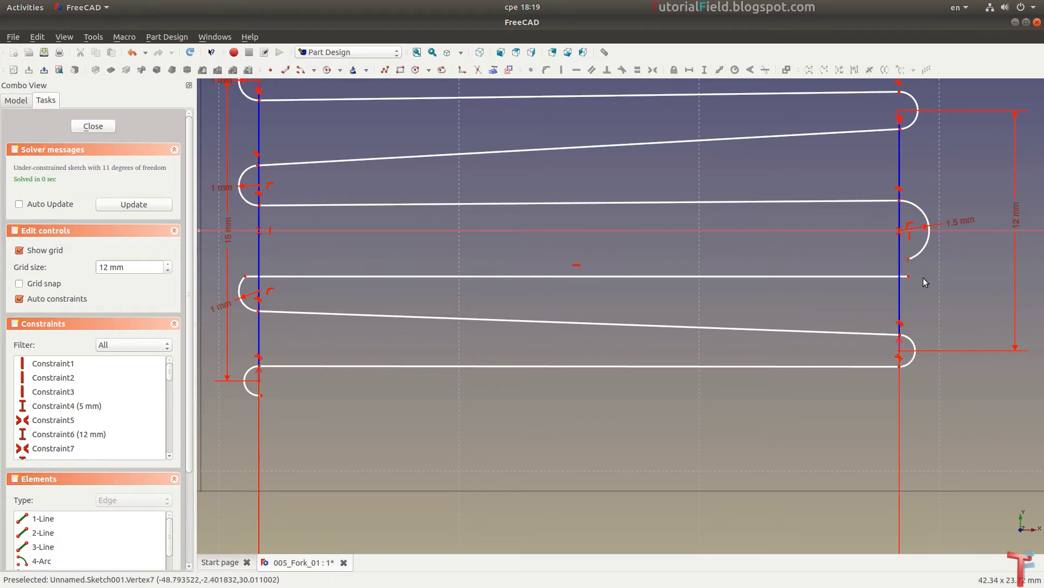
right_click(905, 262)
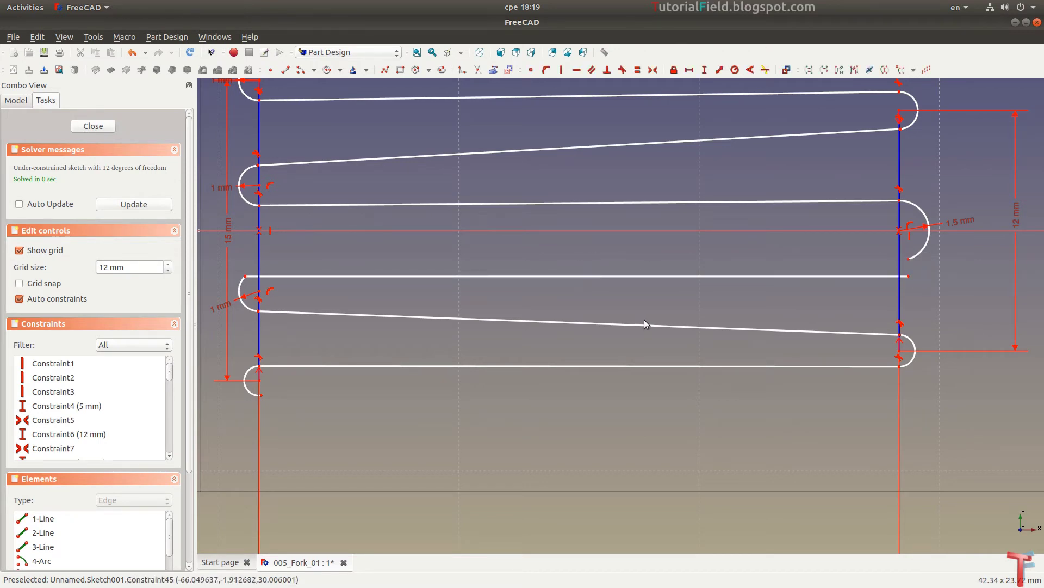
key(Delete)
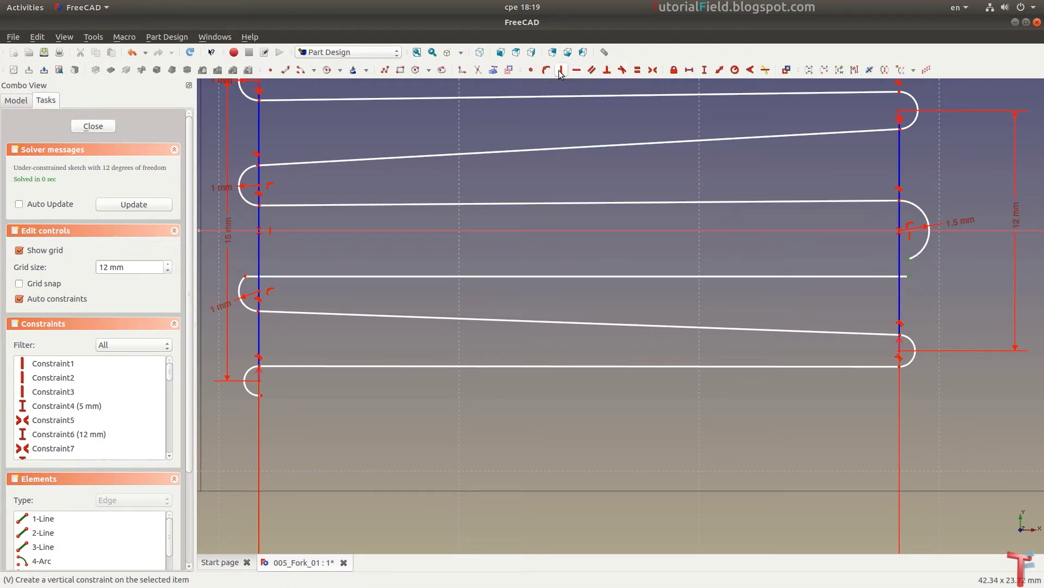
Join the line's right end to the right arc and make its left end tangent
click(531, 70)
scroll(872, 286, down, 2)
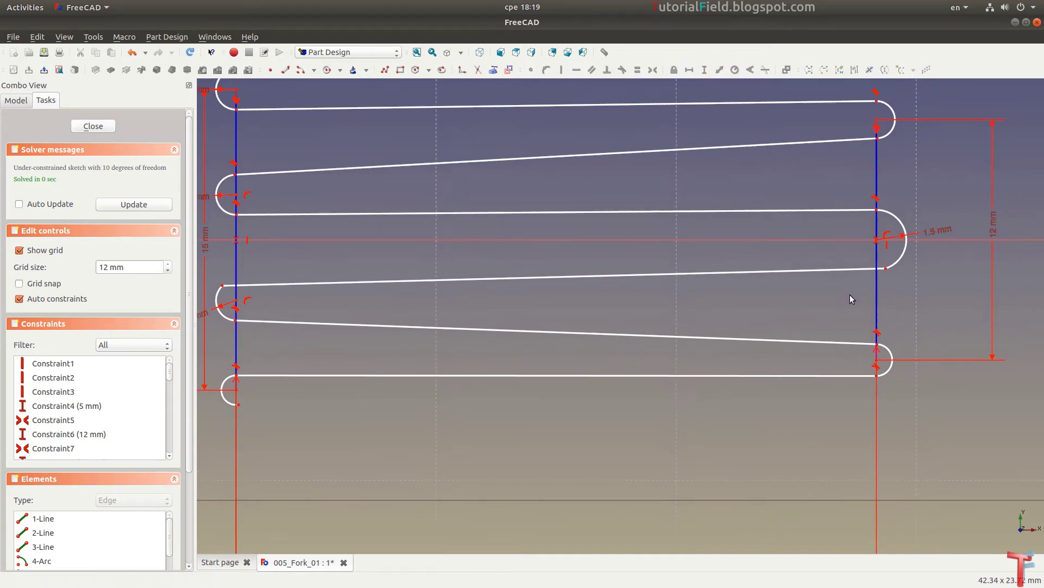
click(346, 297)
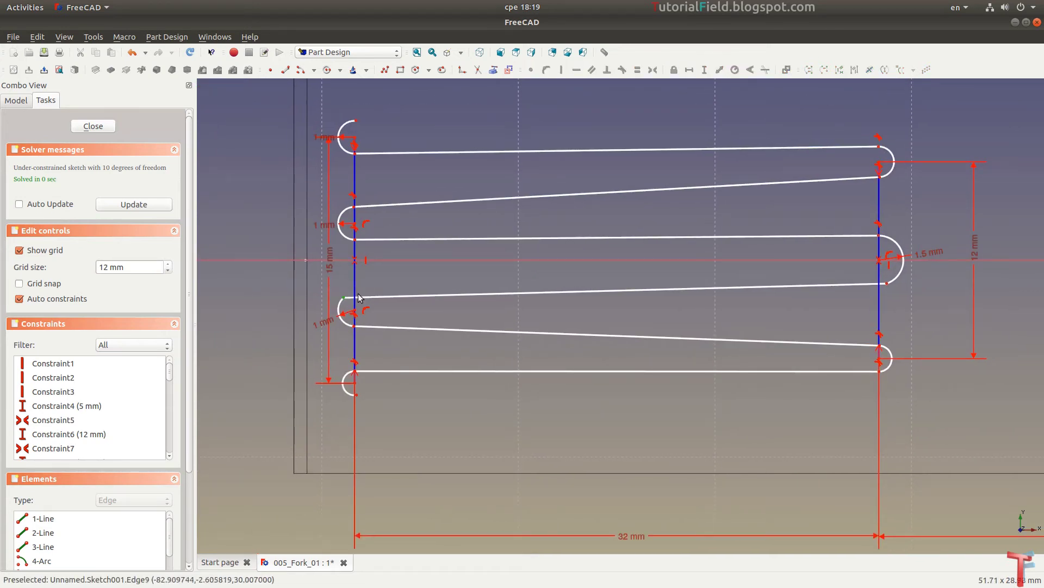
click(622, 70)
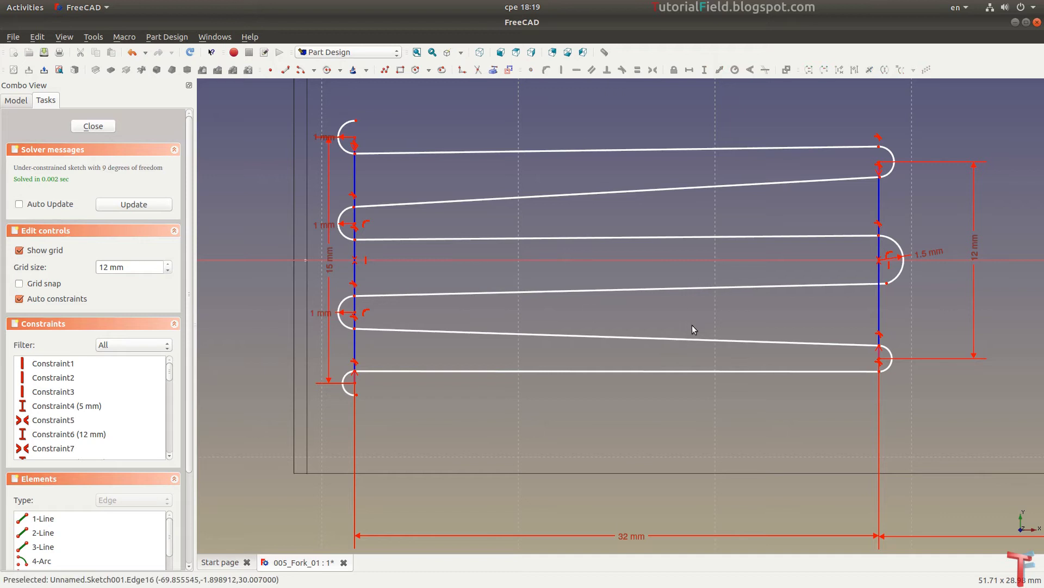
scroll(692, 325, down, 2)
Make the two middle left arcs symmetric about the horizontal axis
scroll(522, 357, up, 2)
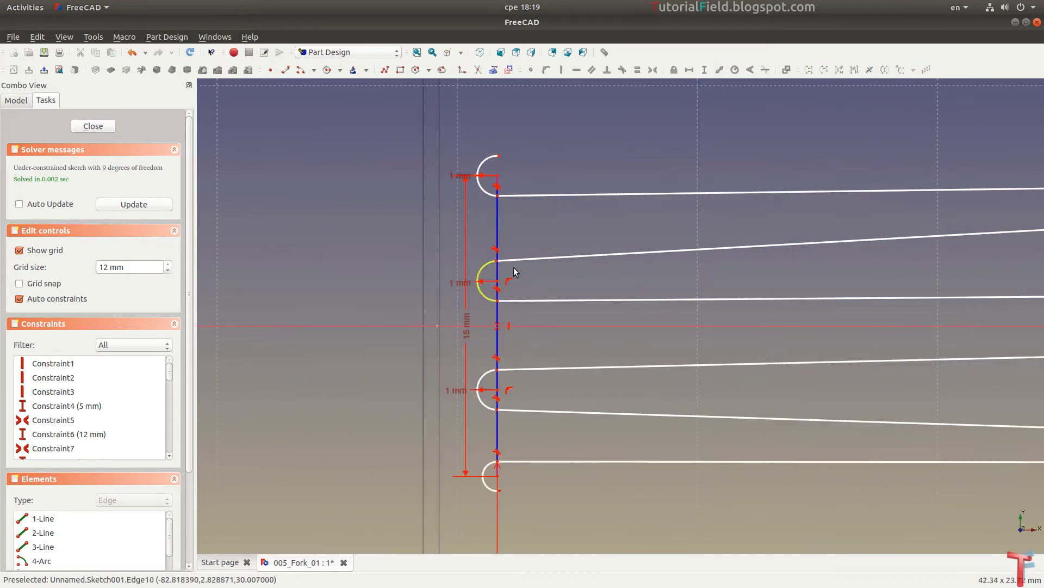
scroll(513, 269, up, 2)
scroll(518, 332, up, 2)
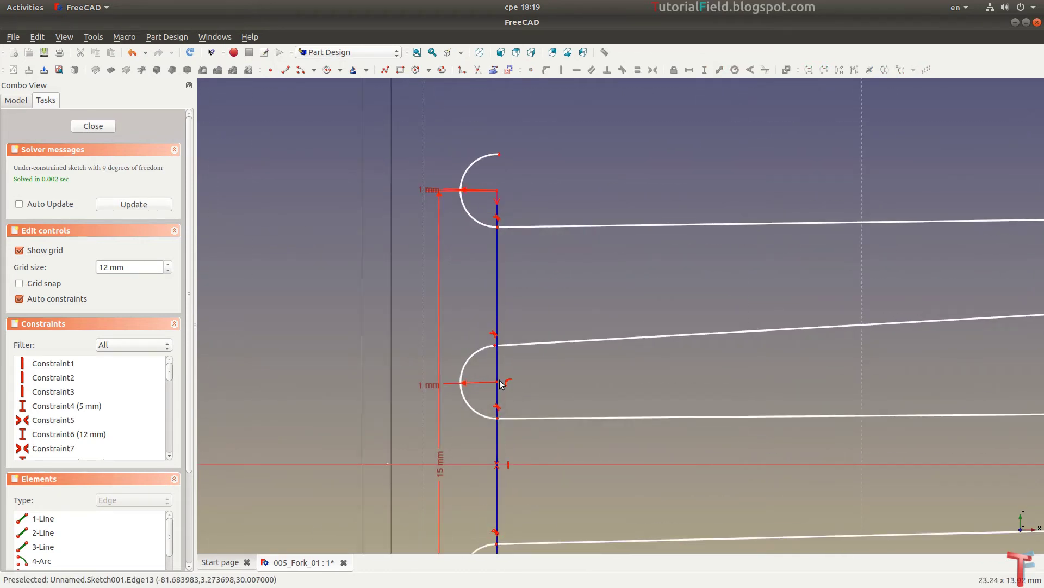
middle_drag(549, 360, 567, 326)
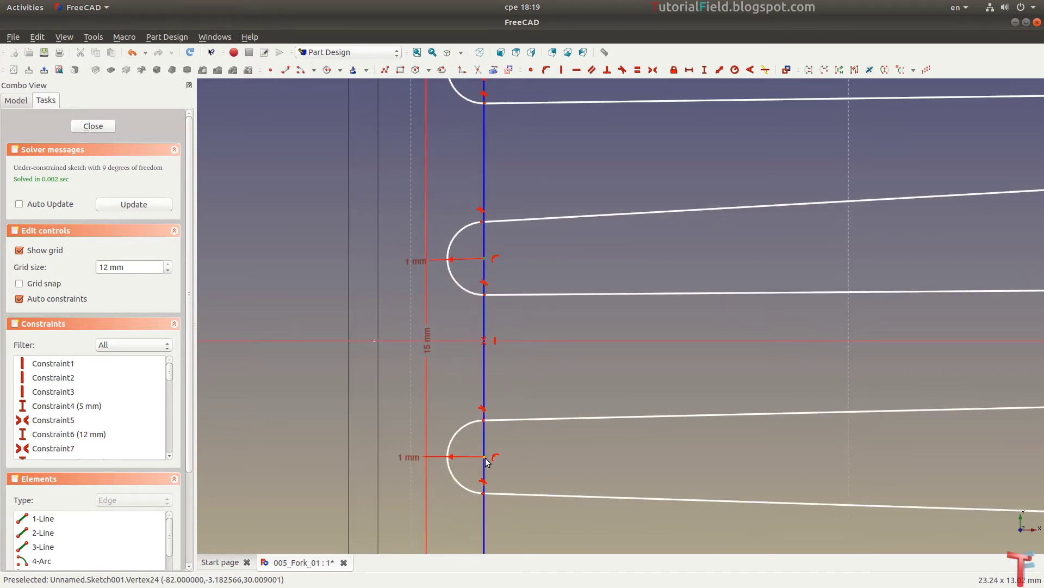
click(548, 340)
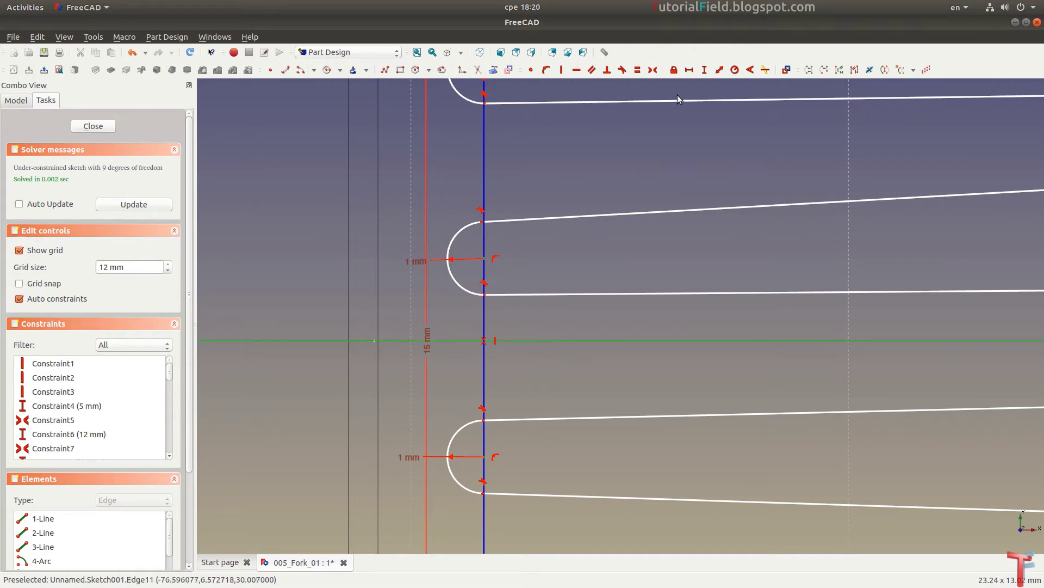
click(653, 70)
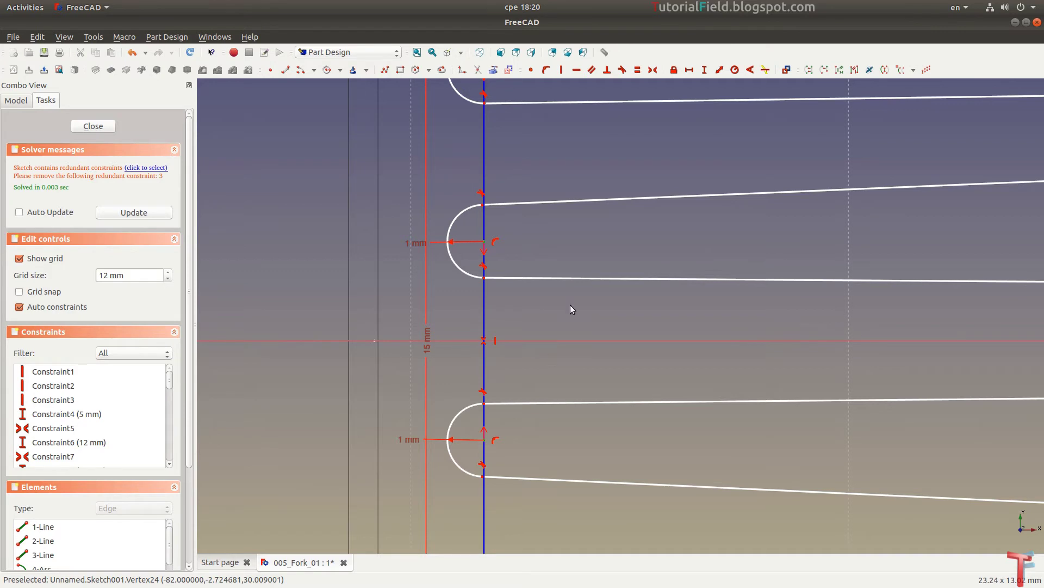
Add a 5 mm vertical distance between the two middle arc points
click(704, 69)
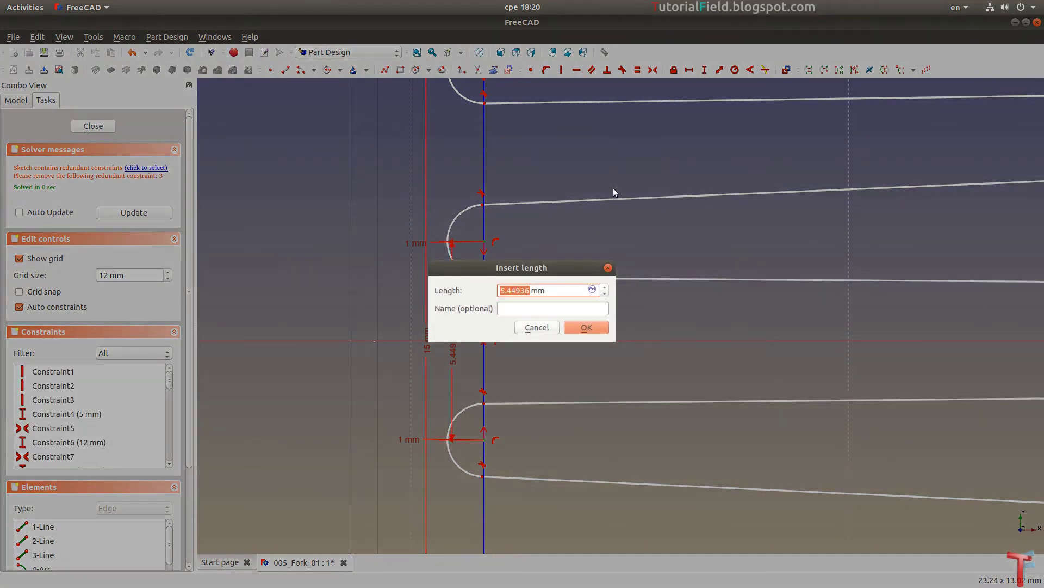
text(5)
key(Return)
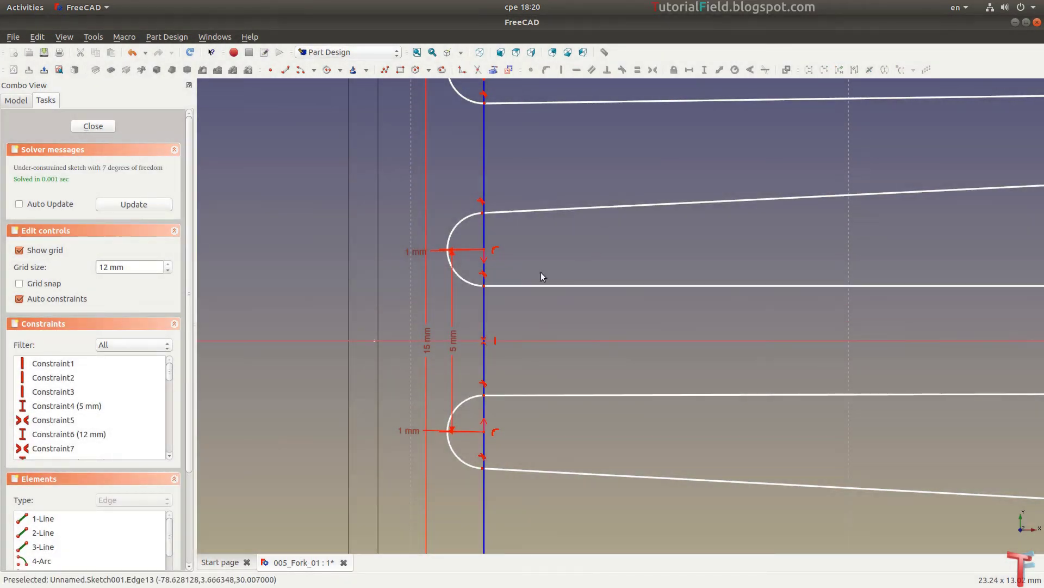
drag(451, 337, 542, 330)
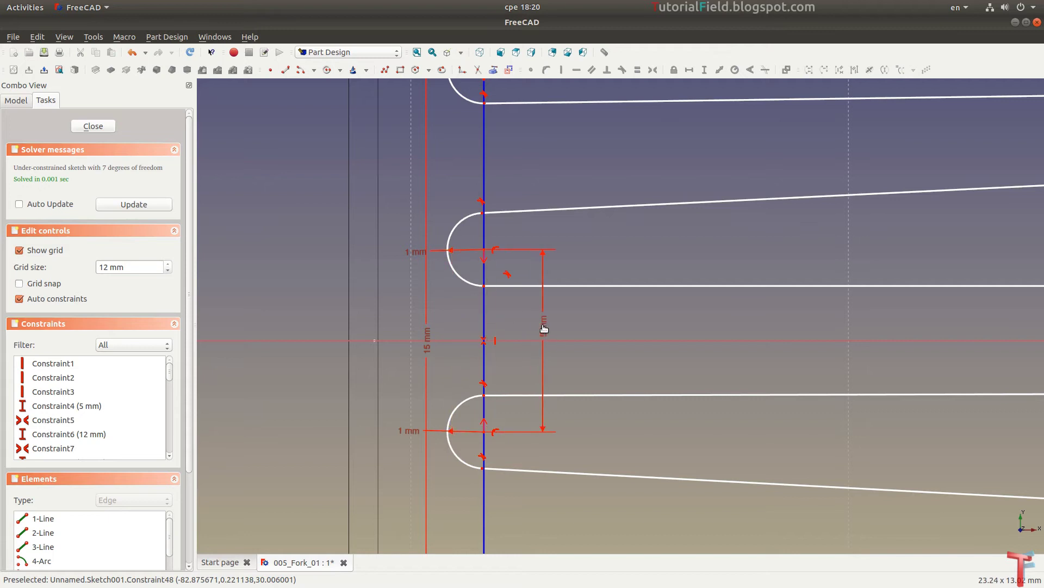
scroll(702, 279, down, 3)
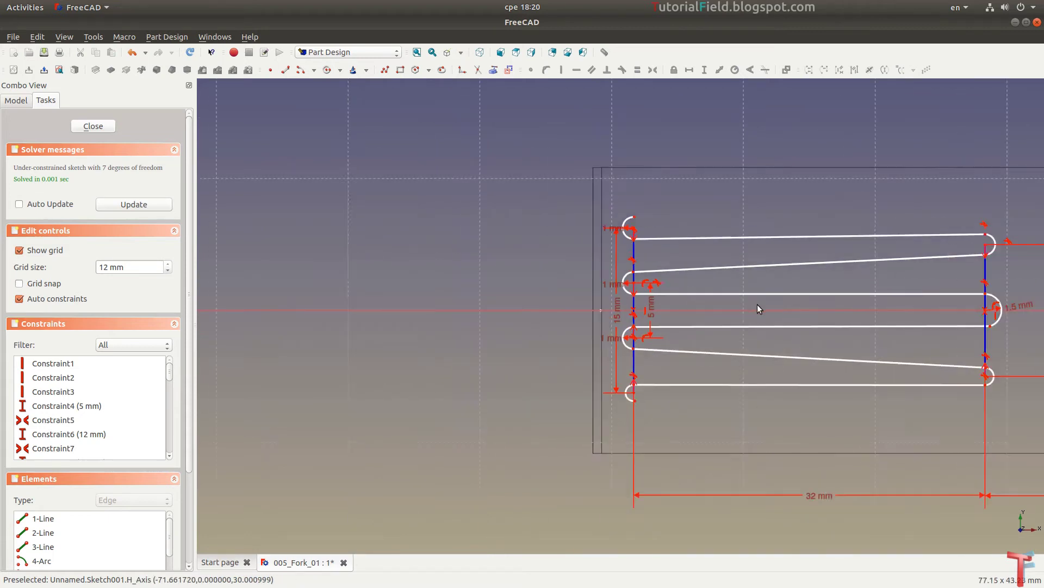
middle_drag(758, 305, 628, 268)
scroll(595, 296, up, 3)
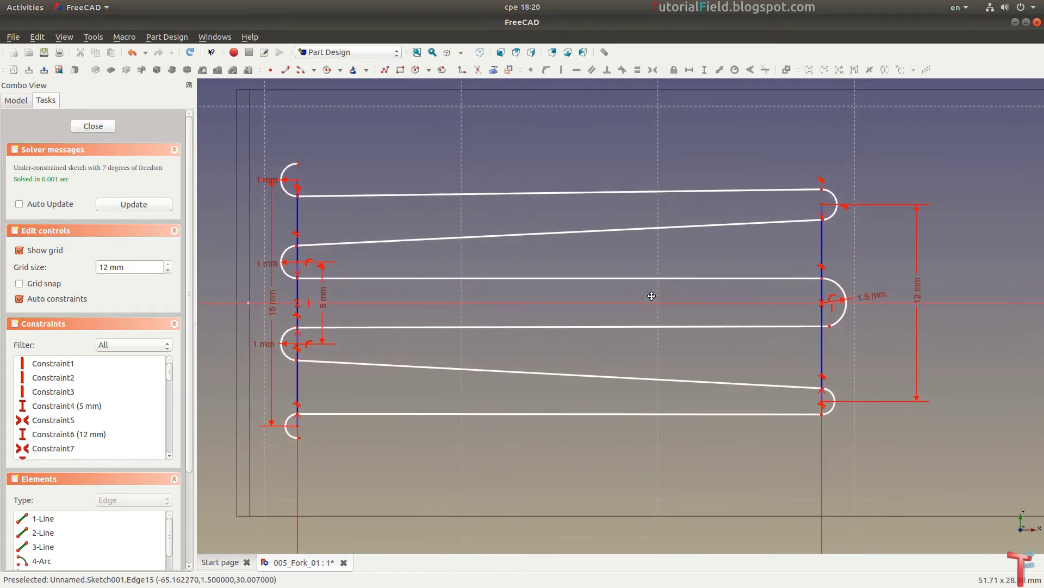
middle_drag(612, 320, 628, 318)
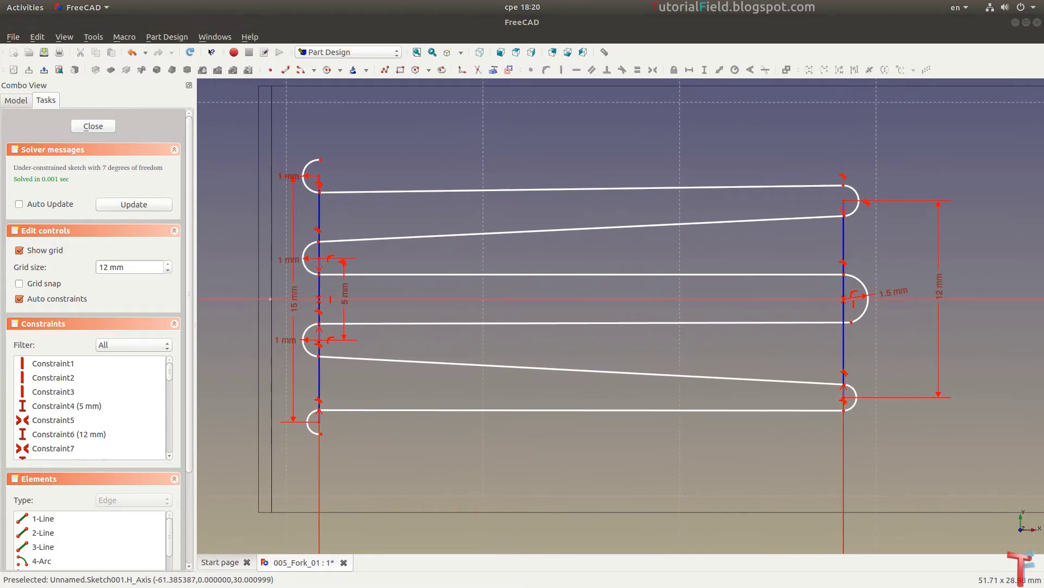
scroll(680, 331, down, 2)
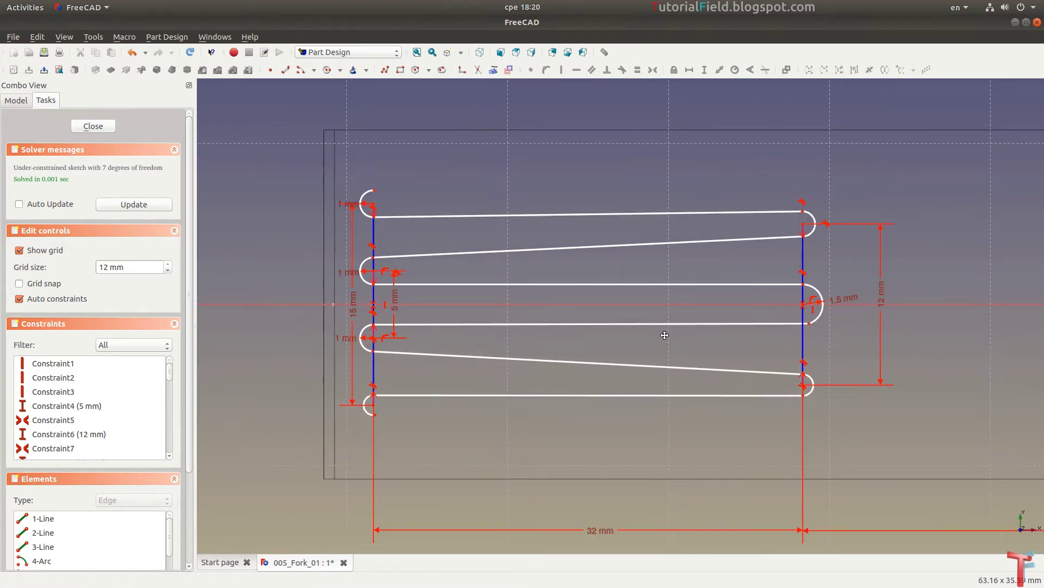
middle_drag(740, 280, 655, 279)
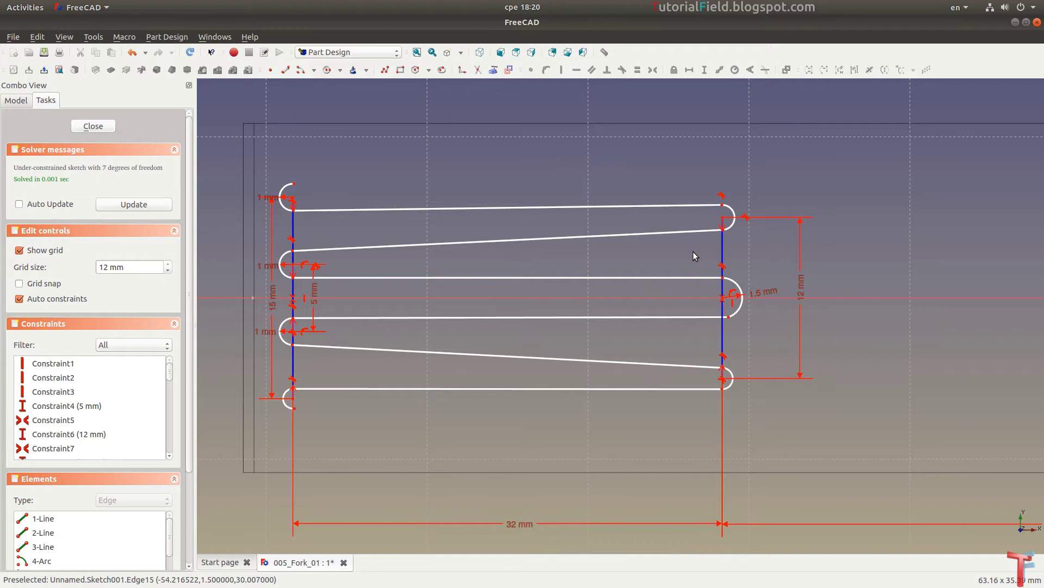
scroll(693, 251, down, 2)
Draw the top and bottom outer lines sloping from the left arcs toward the handle
click(299, 72)
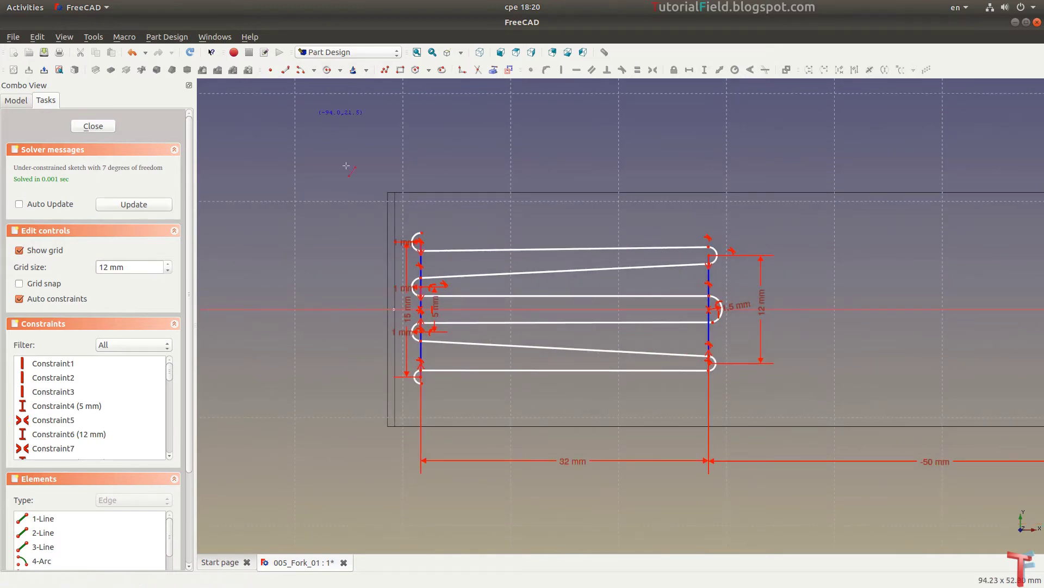
click(423, 232)
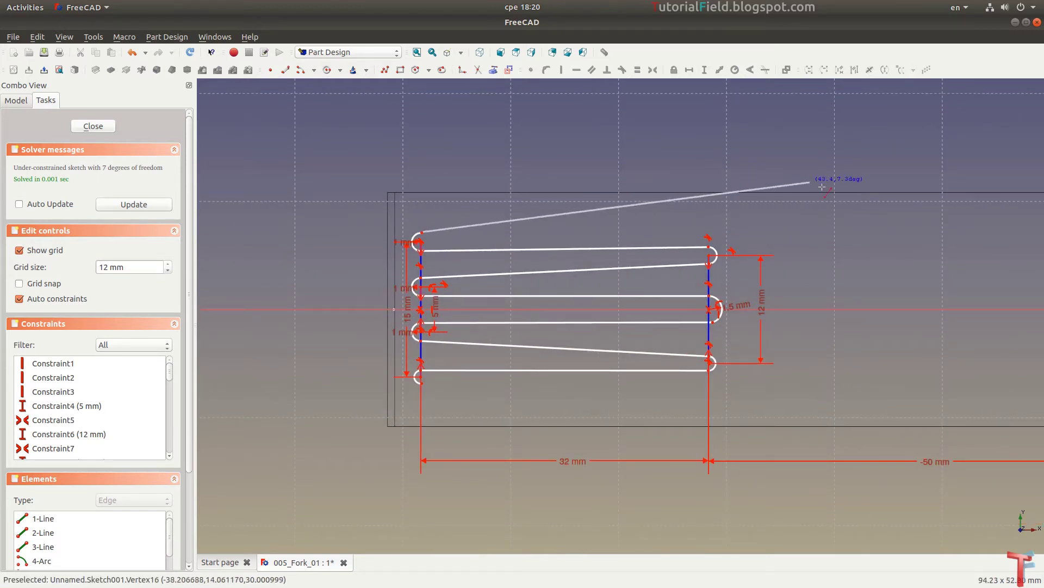
click(758, 209)
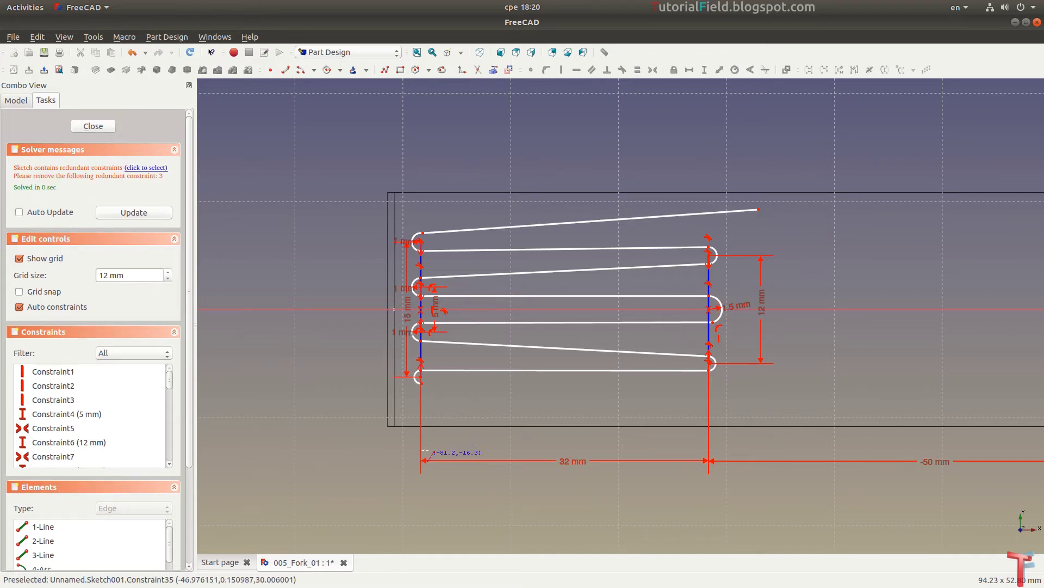
click(422, 383)
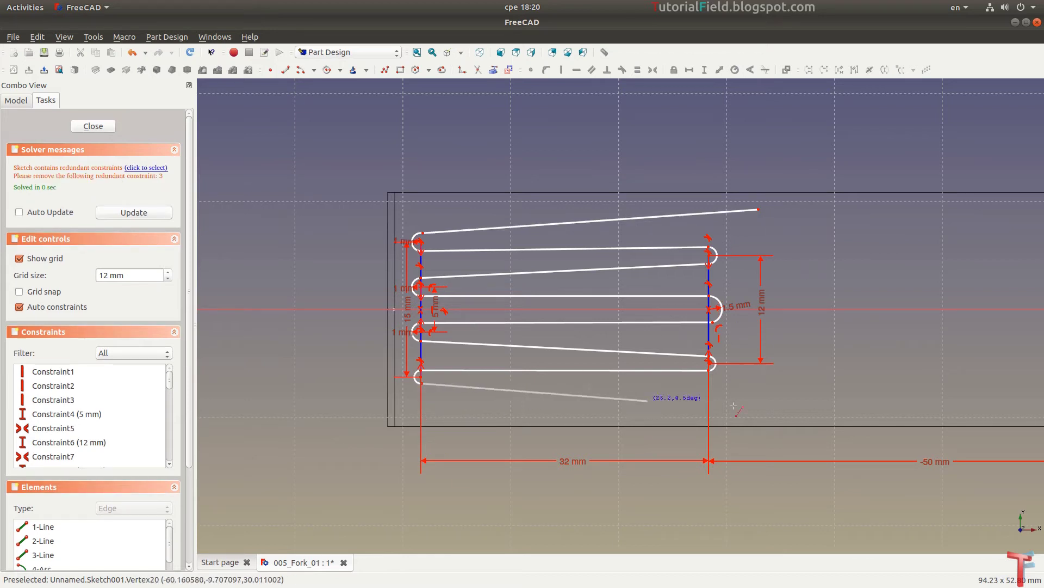
click(770, 411)
scroll(395, 222, up, 1)
scroll(395, 221, up, 2)
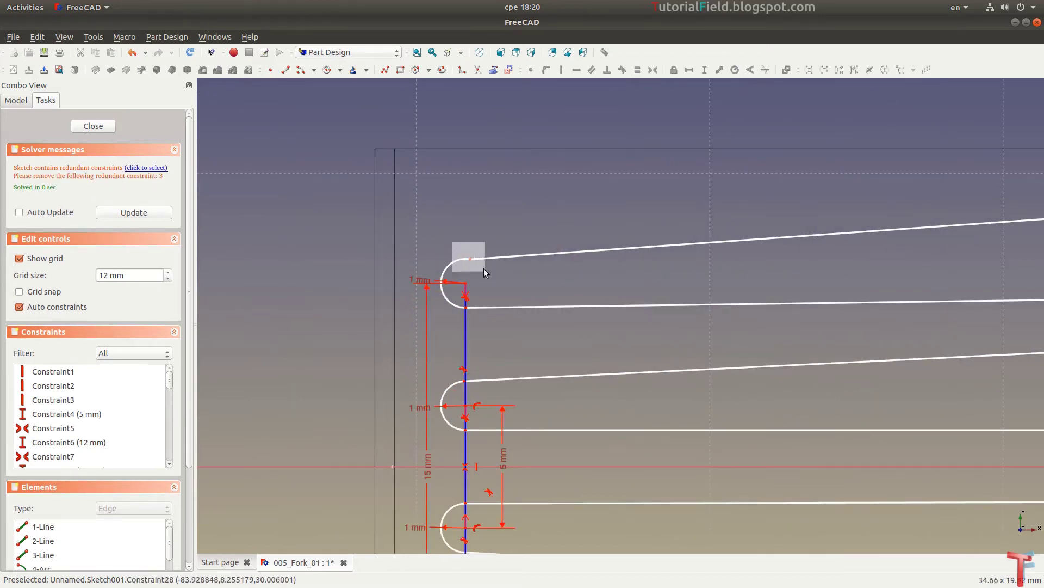
scroll(506, 228, down, 1)
scroll(582, 451, up, 2)
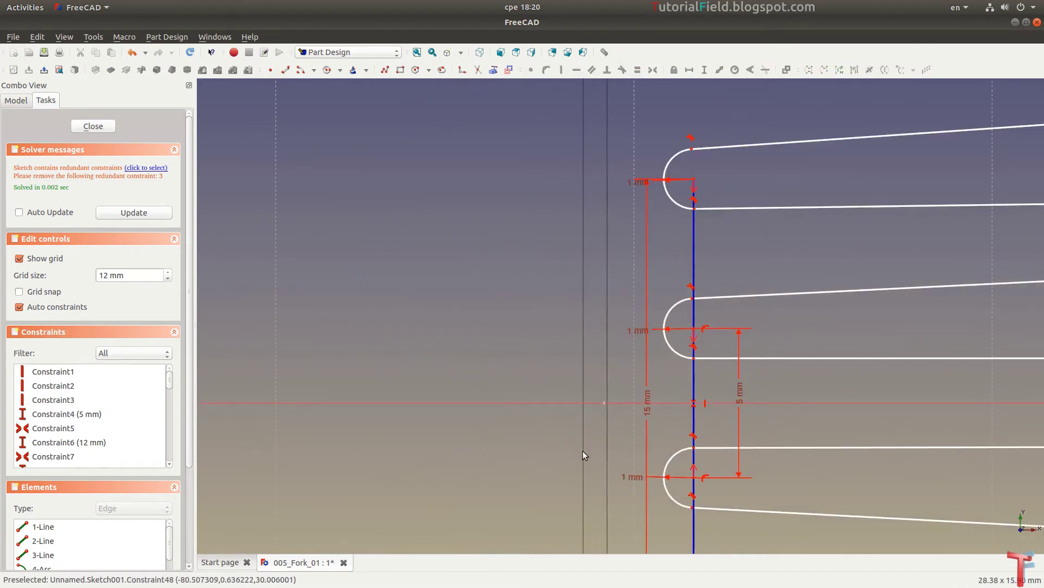
Make the bottom outer line tangent to the lowest tine arc, retrying after the selection warning
middle_drag(582, 450, 388, 253)
click(451, 403)
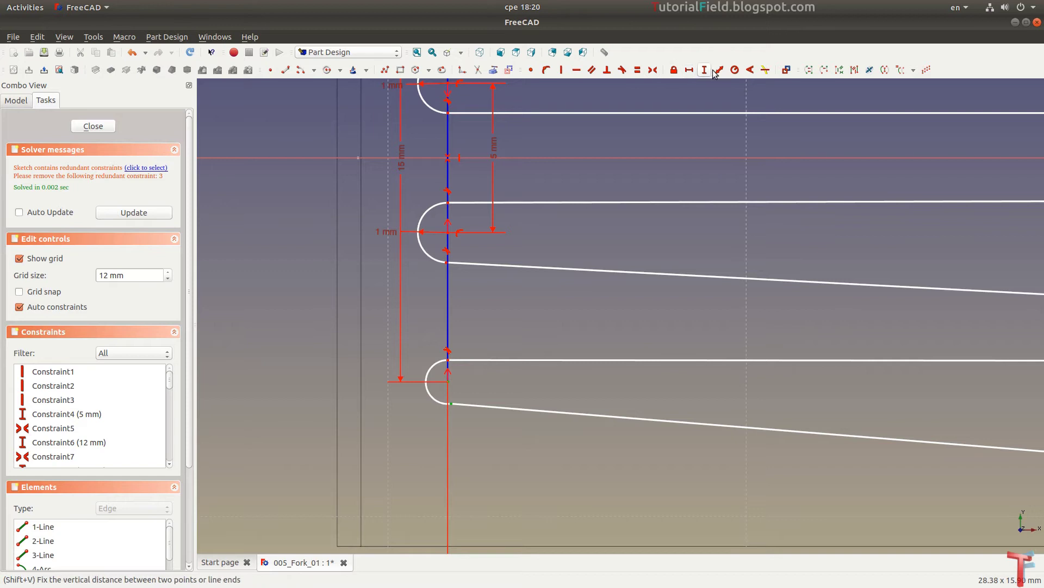
click(623, 71)
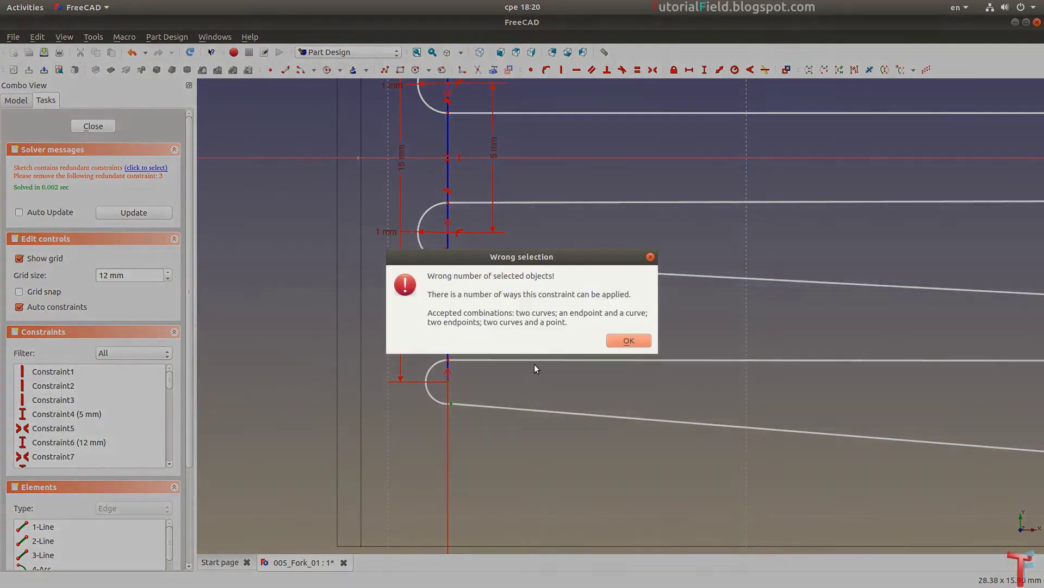
click(618, 340)
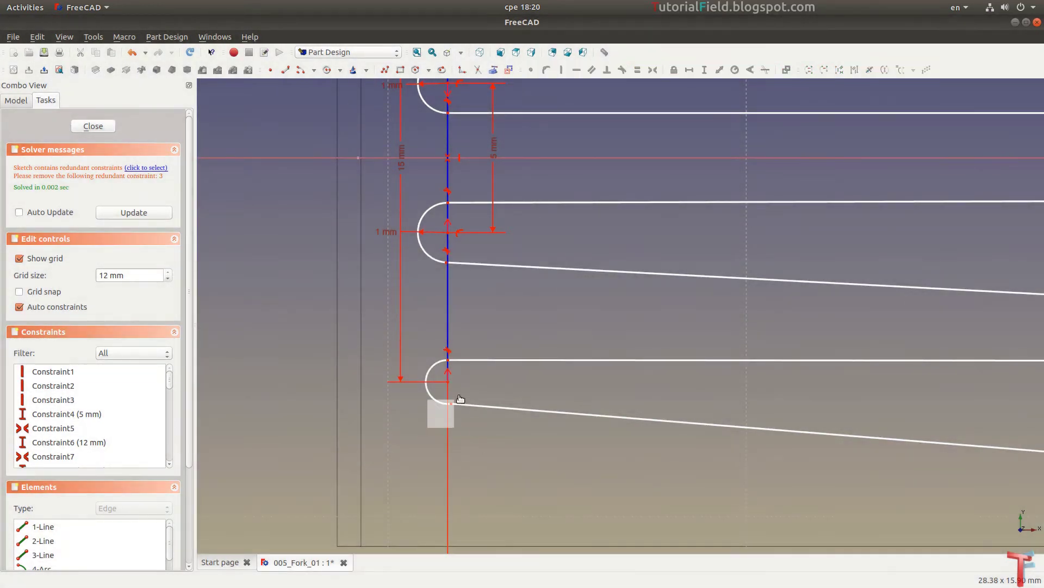
click(622, 71)
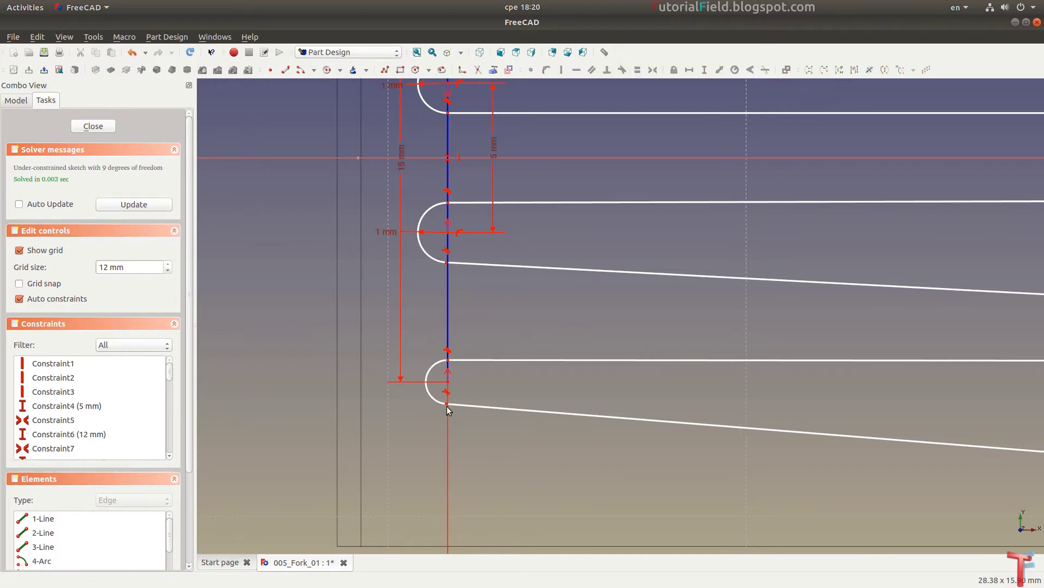
scroll(430, 423, up, 1)
scroll(422, 410, down, 1)
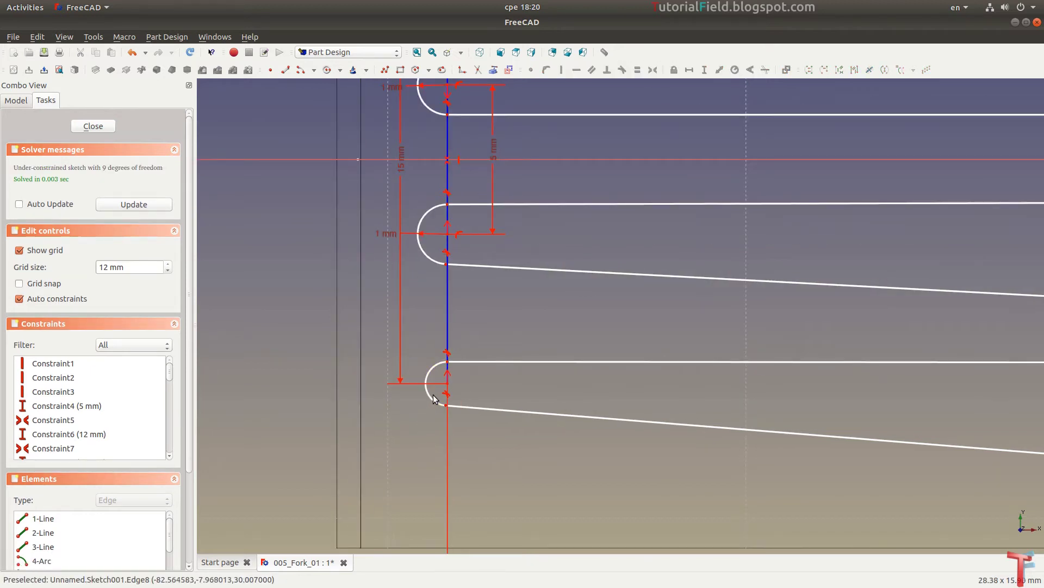
click(430, 401)
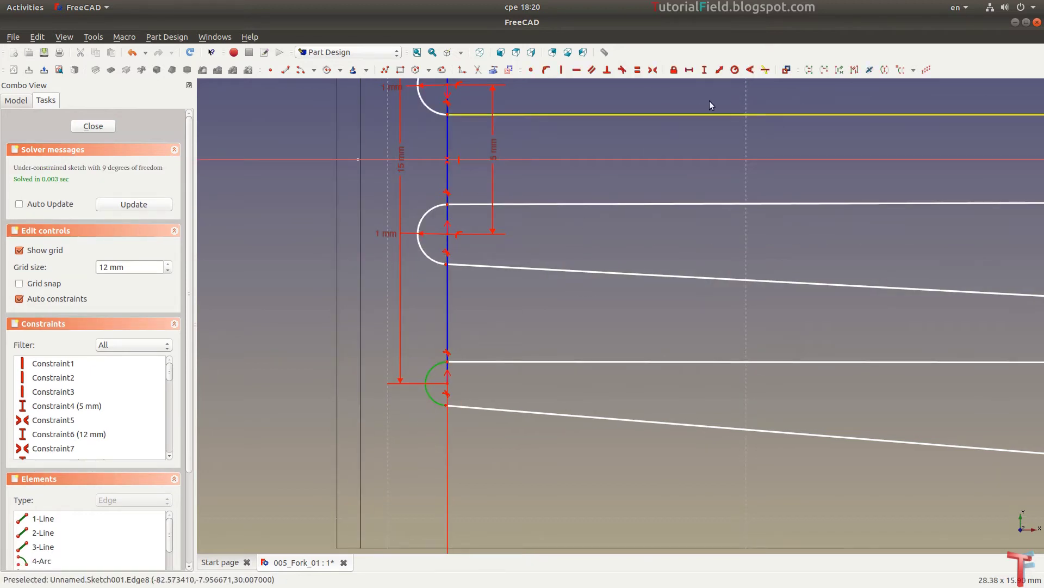
Give the selected tine arc and the lower right tine arc 1 mm radii
click(731, 73)
text(1)
key(Return)
scroll(564, 367, up, 1)
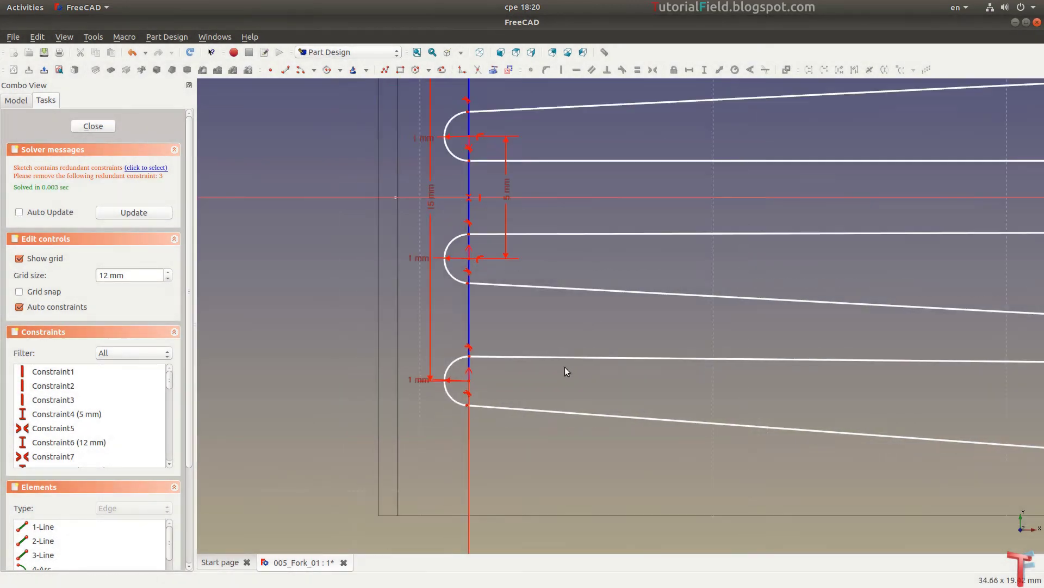
scroll(487, 334, up, 1)
scroll(488, 334, up, 1)
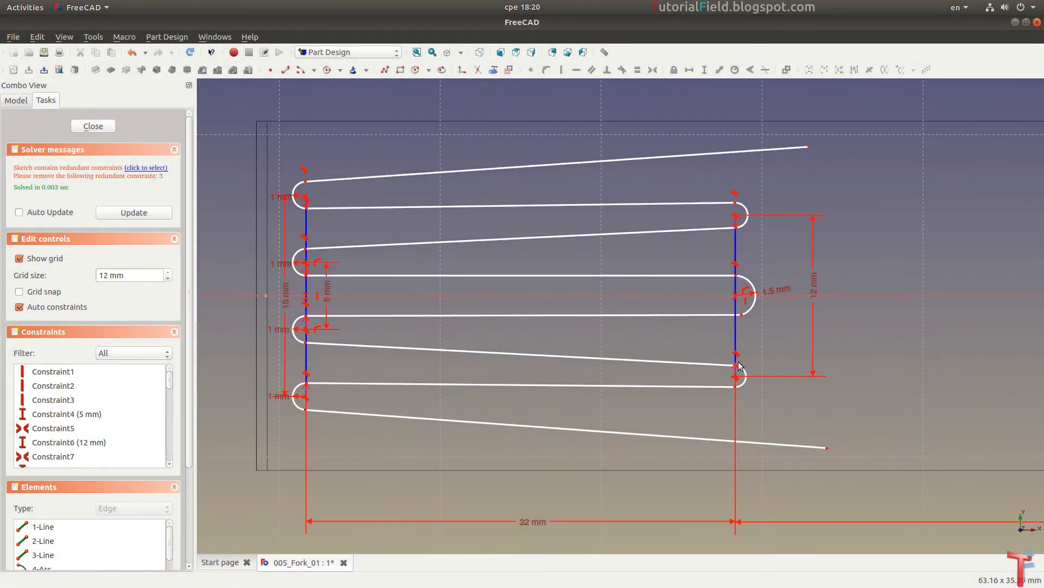
scroll(739, 365, down, 2)
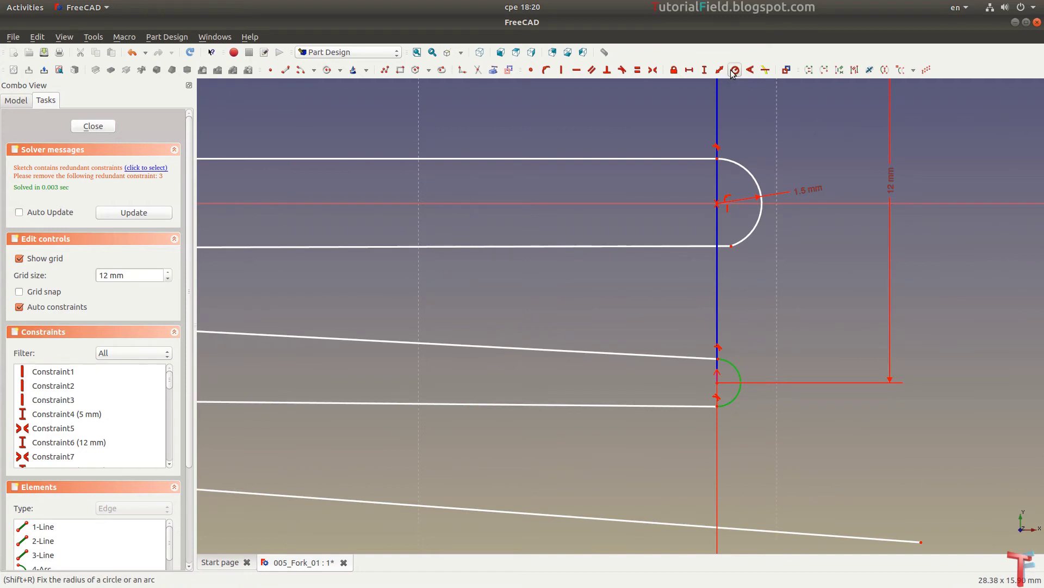
click(734, 70)
text(1)
key(Return)
Give the upper right tine arc a 1 mm radius, then frame the whole fork
scroll(779, 181, up, 1)
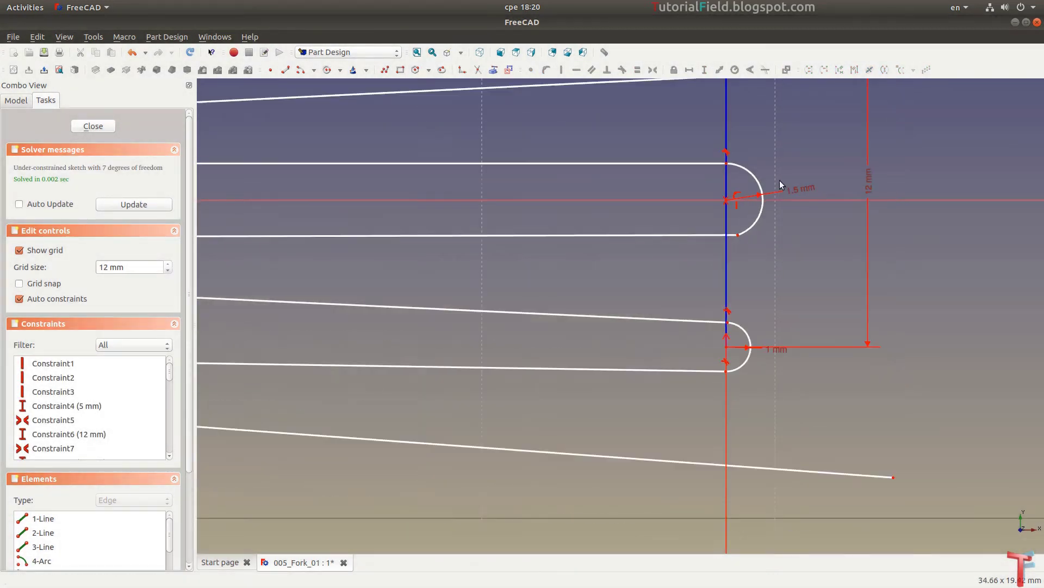
middle_drag(779, 181, 750, 314)
scroll(687, 266, down, 1)
click(675, 274)
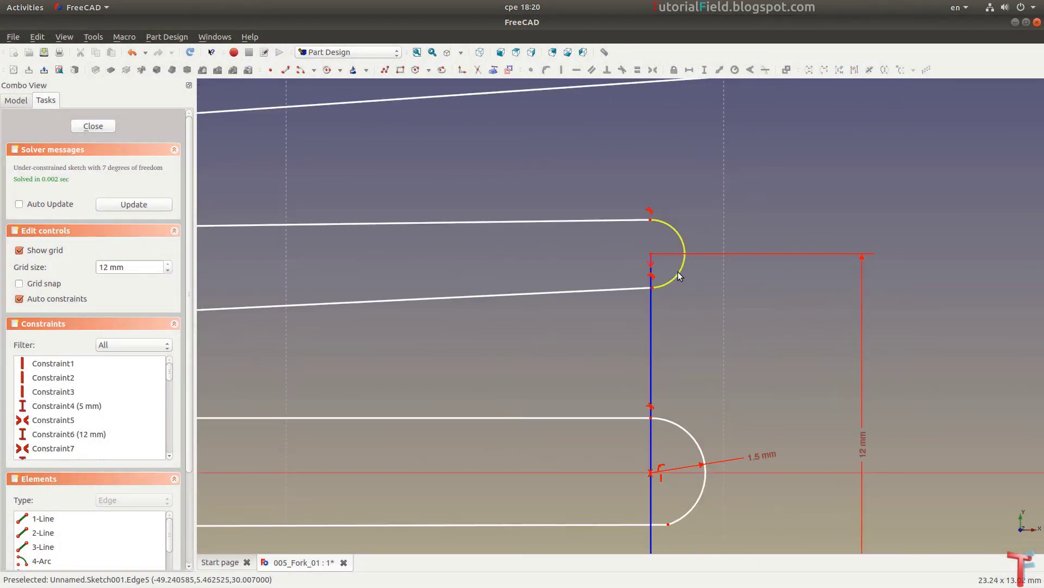
click(729, 70)
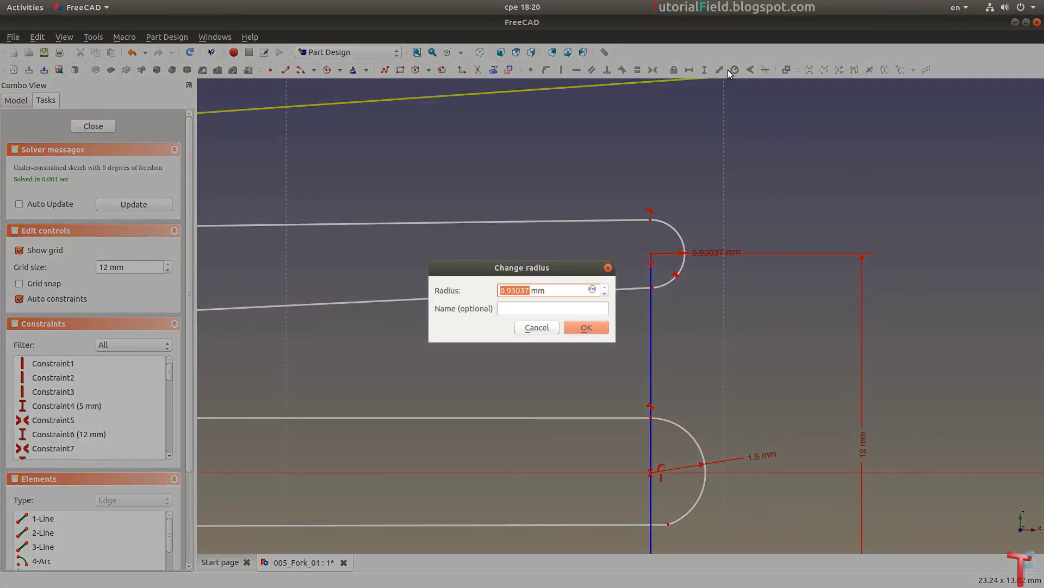
text(1)
key(Return)
scroll(683, 313, down, 5)
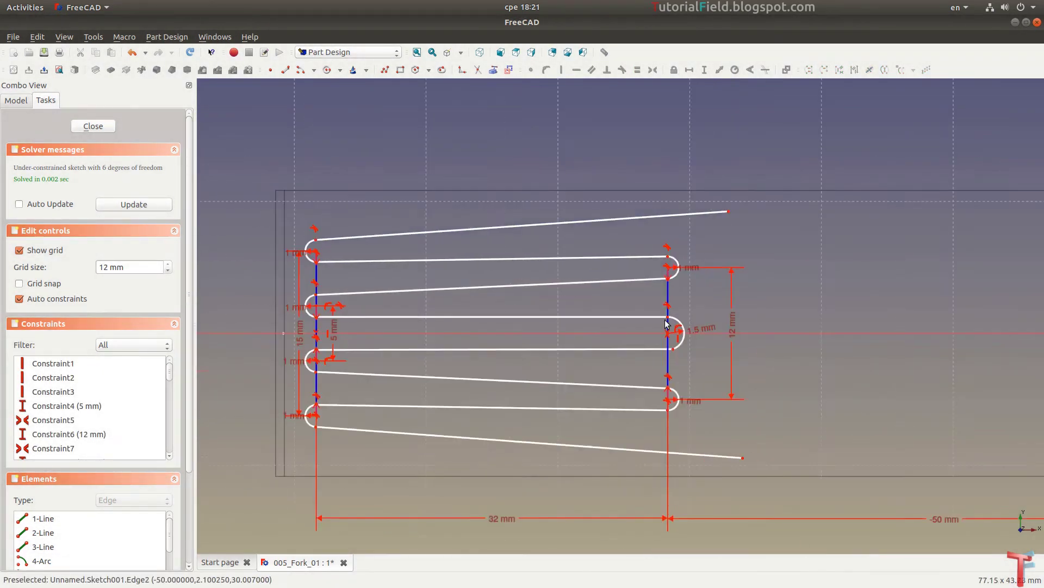
middle_drag(485, 305, 537, 308)
scroll(386, 272, up, 2)
middle_drag(794, 318, 612, 310)
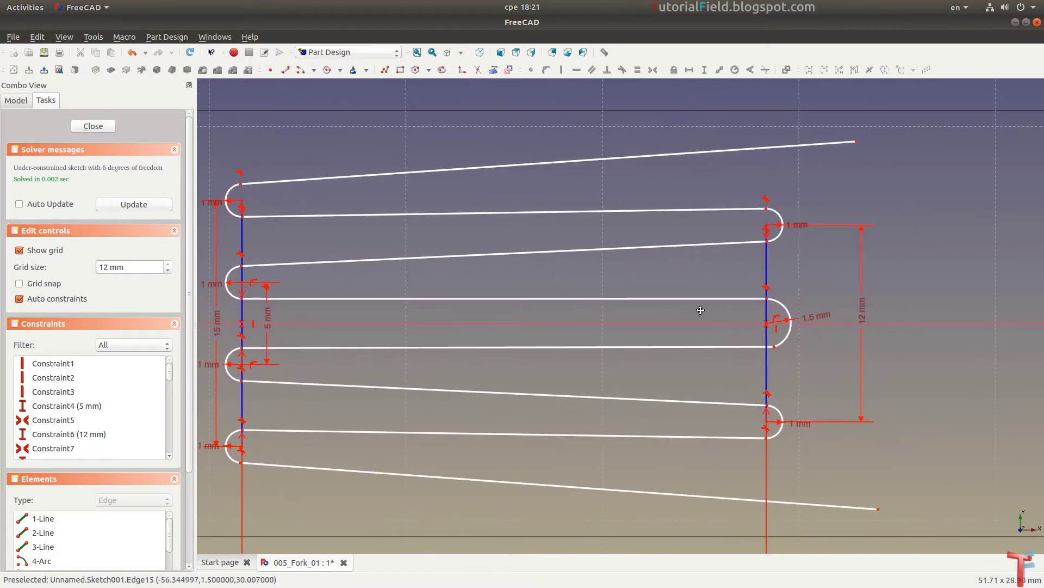
scroll(718, 282, down, 3)
mouse_move(718, 282)
middle_down()
mouse_move(560, 260)
mouse_move(568, 256)
middle_up()
scroll(645, 268, down, 2)
scroll(588, 252, down, 1)
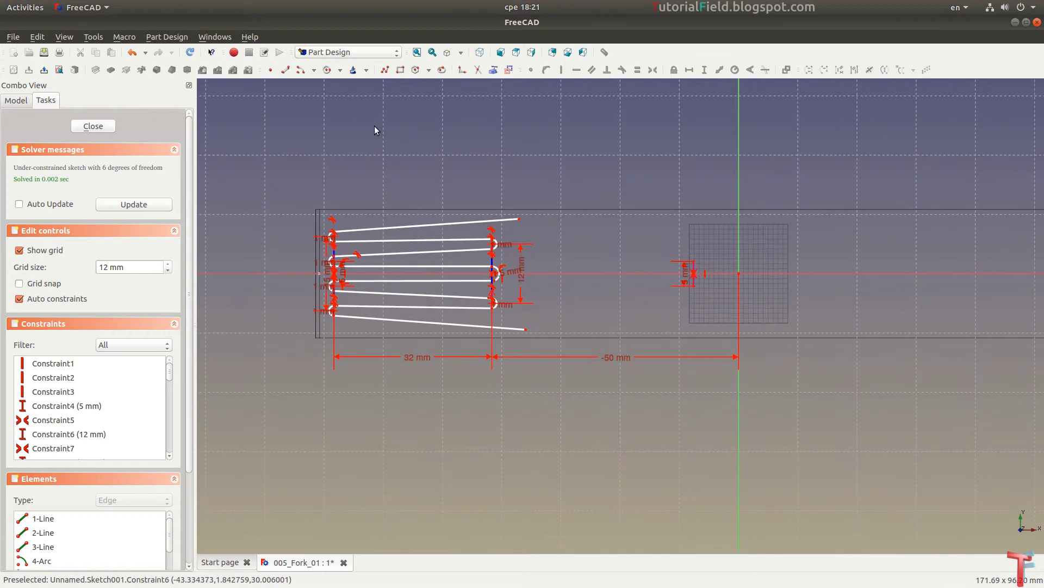
Draw an end-points-and-rim arc from the top outer line's end toward the handle
click(313, 70)
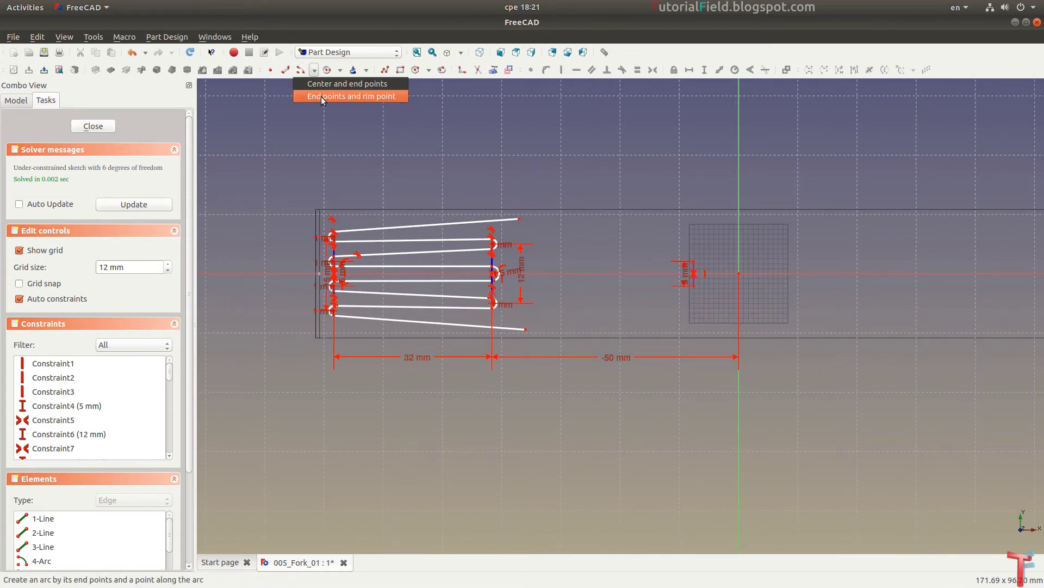
click(320, 97)
scroll(539, 240, up, 1)
scroll(474, 225, up, 2)
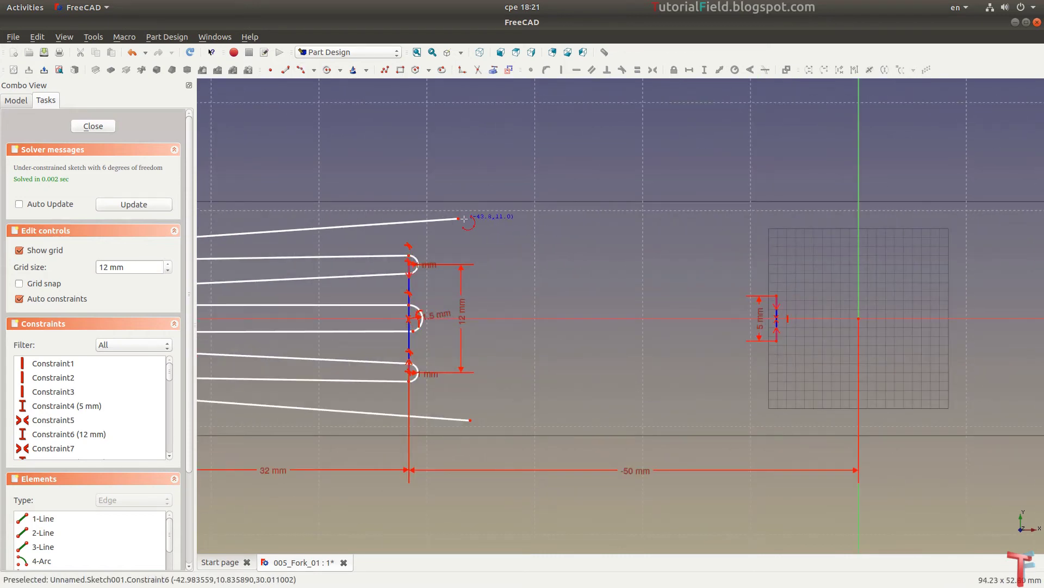
click(460, 218)
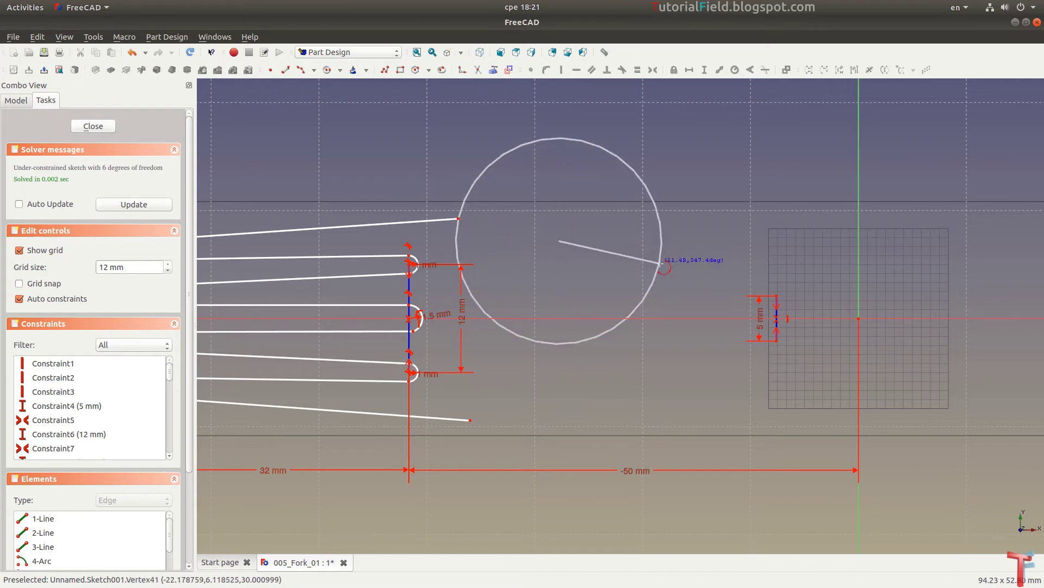
click(678, 274)
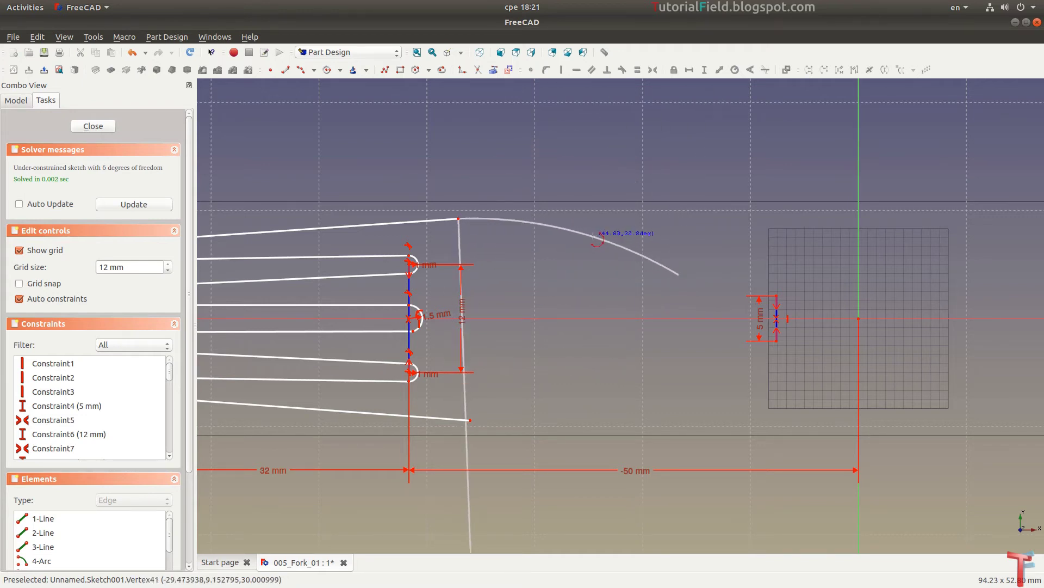
click(594, 241)
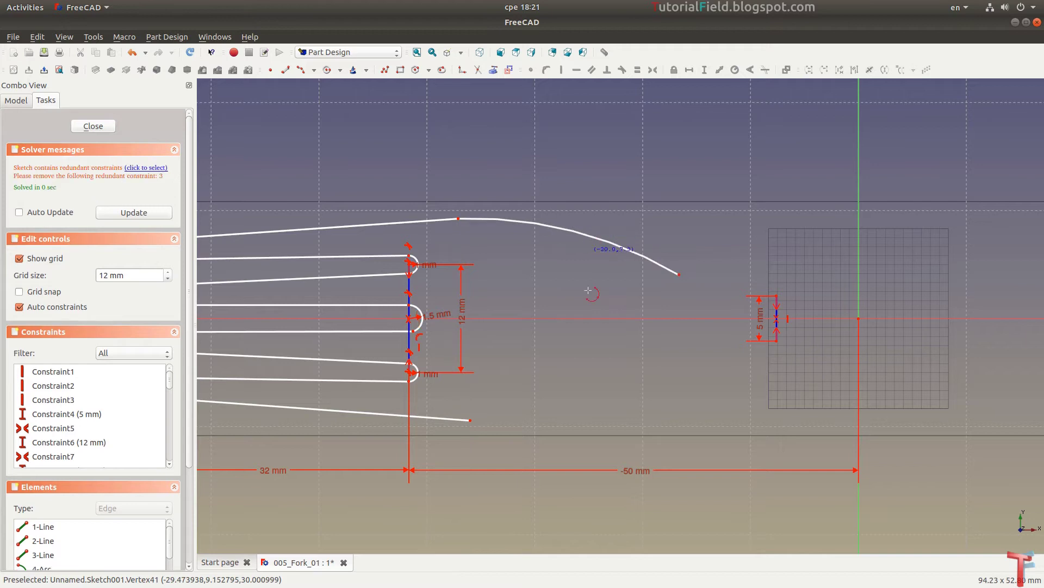
Draw a matching lower arc from the bottom outer line's end toward the handle
click(472, 420)
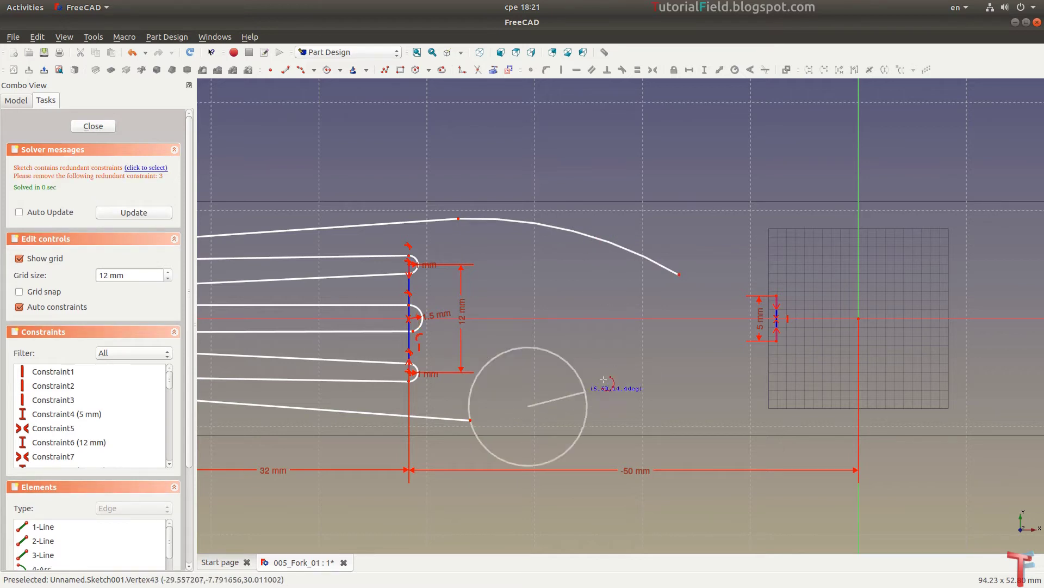
click(685, 376)
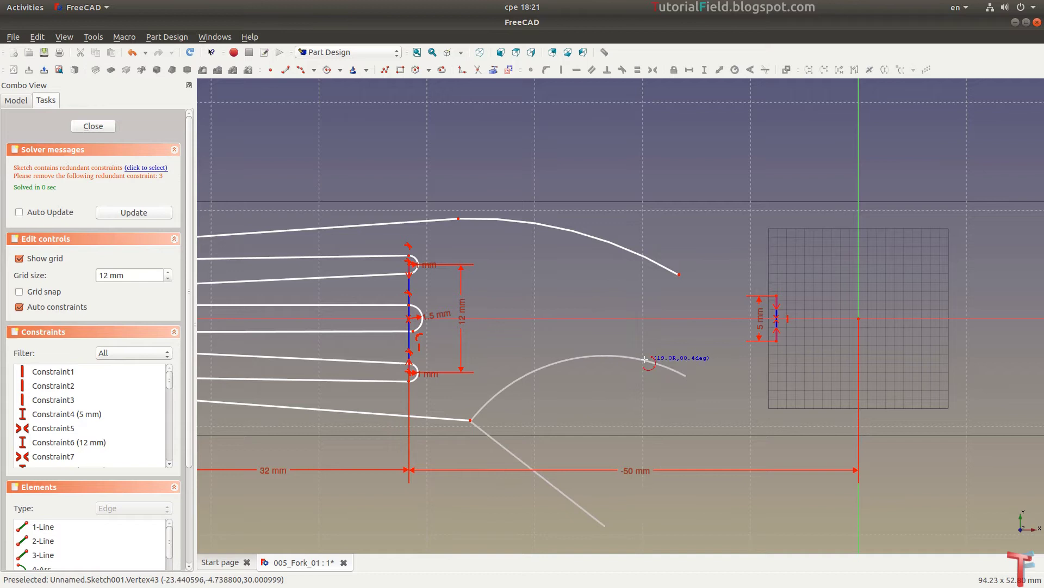
click(637, 399)
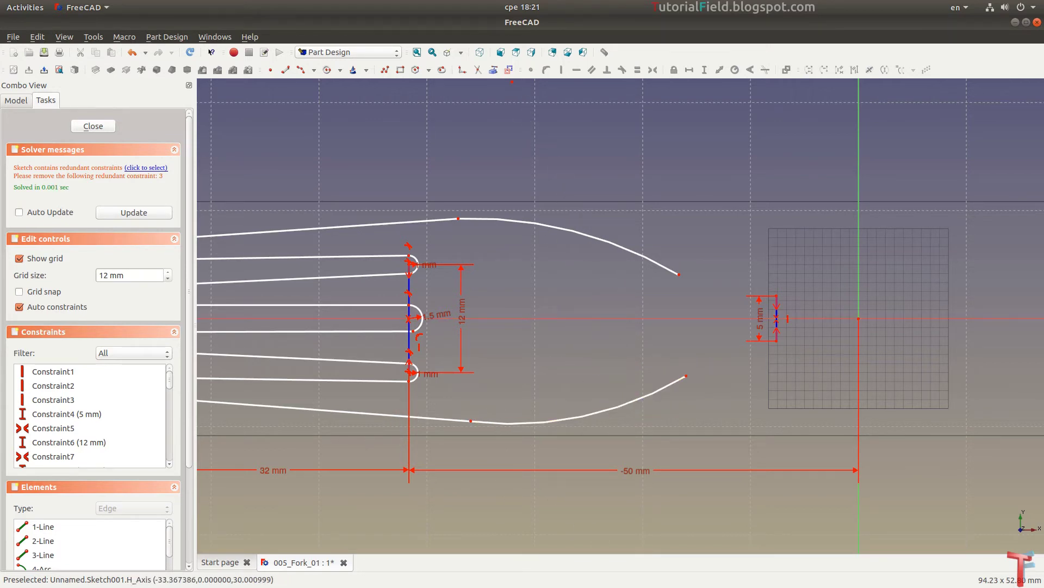
scroll(520, 264, down, 2)
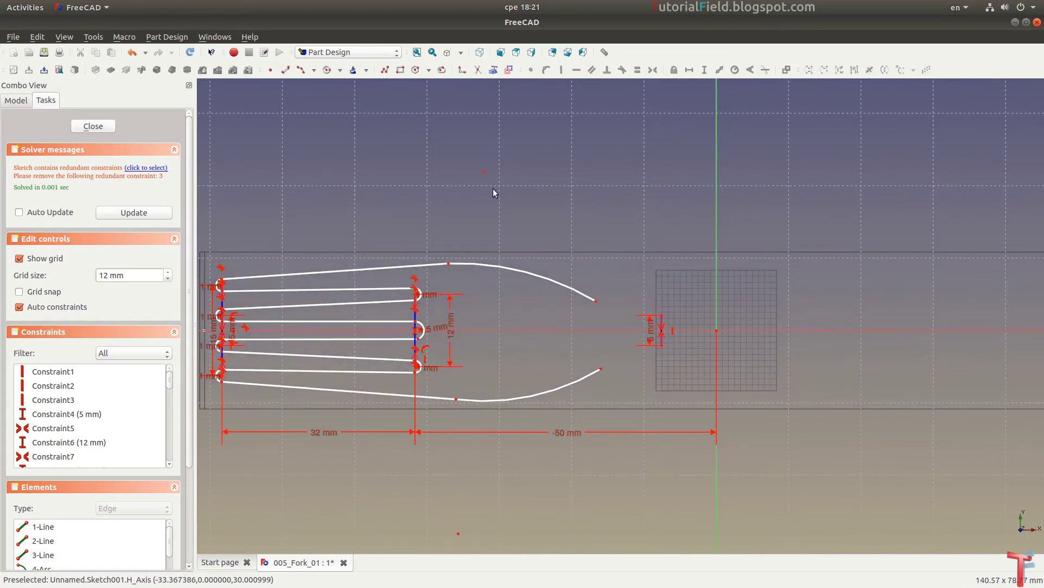
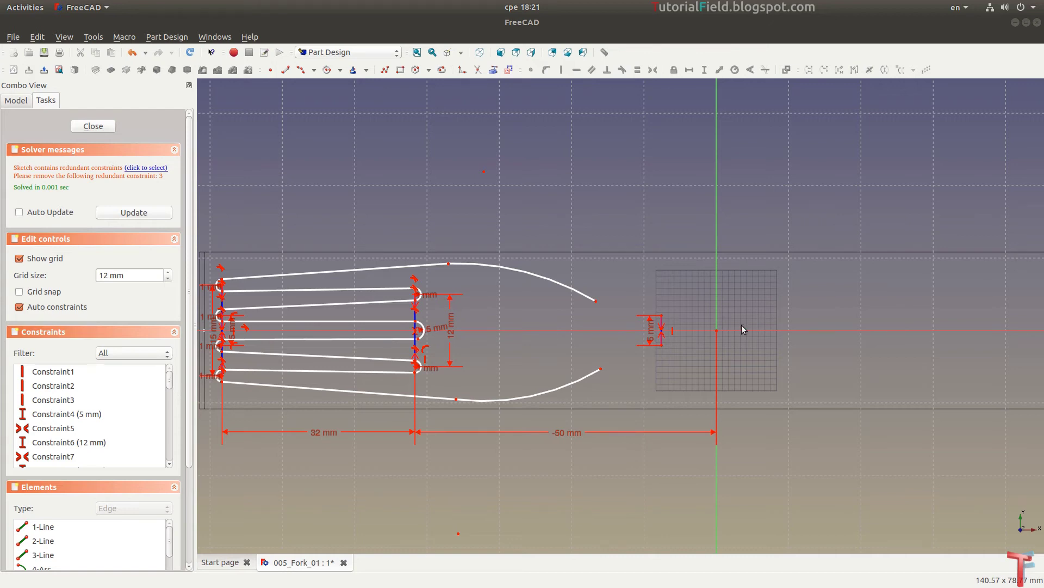
Give the upper fork curve a 42 mm radius
click(528, 273)
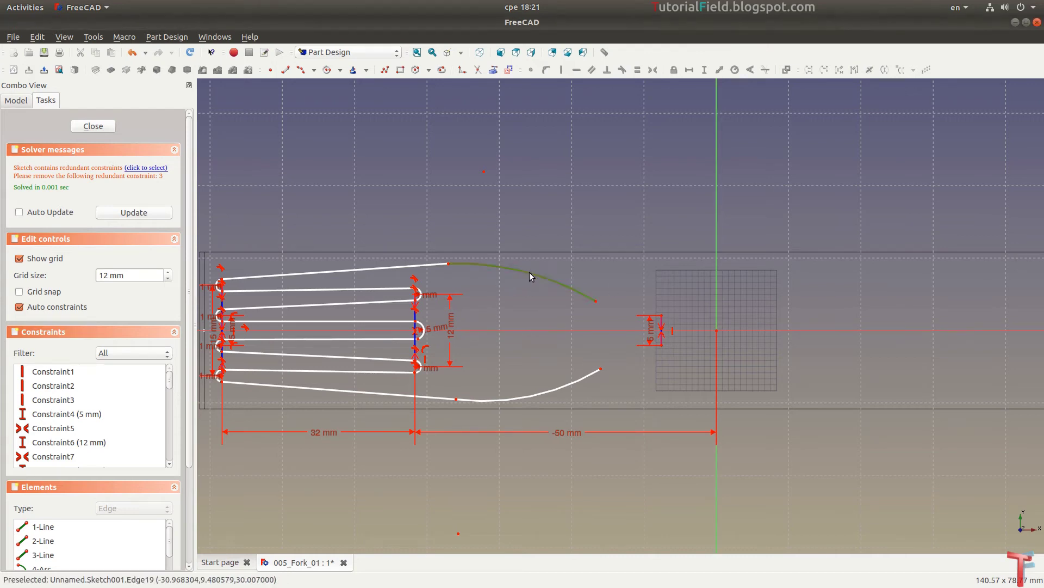
click(734, 70)
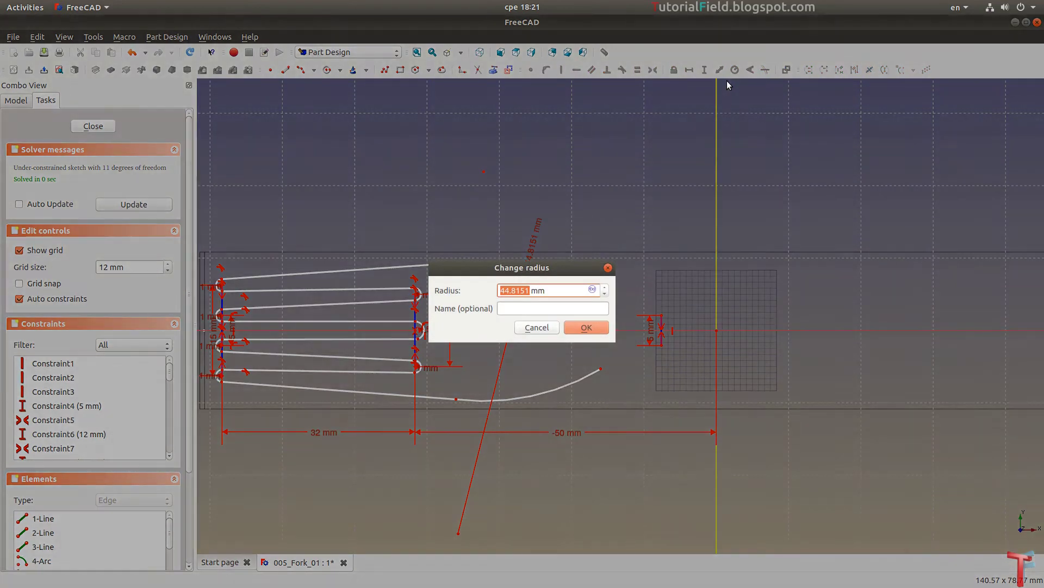
text(42)
key(Return)
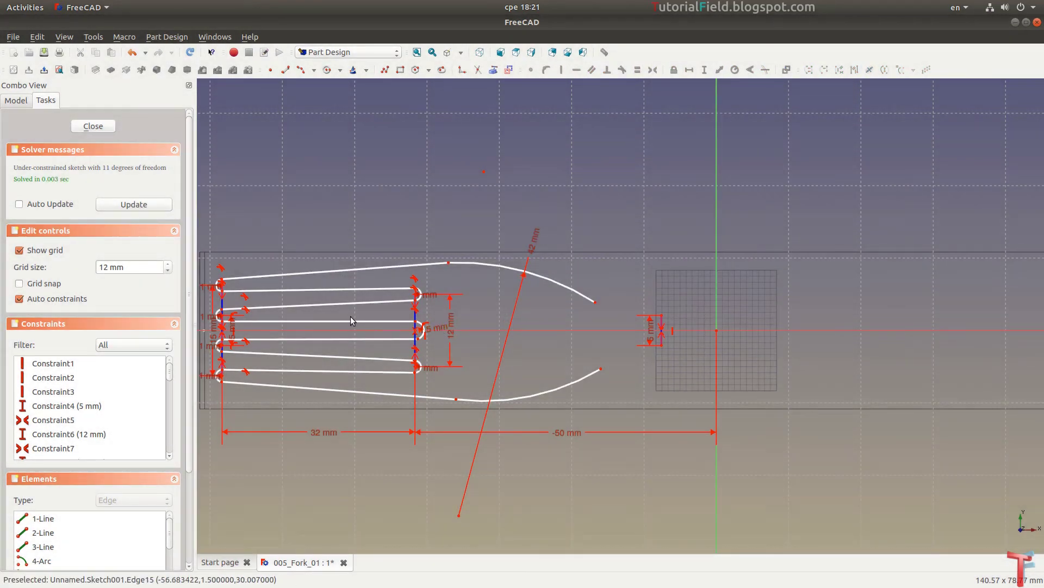
scroll(350, 316, up, 3)
Make the upper and lower curves tangent at their joins
click(536, 226)
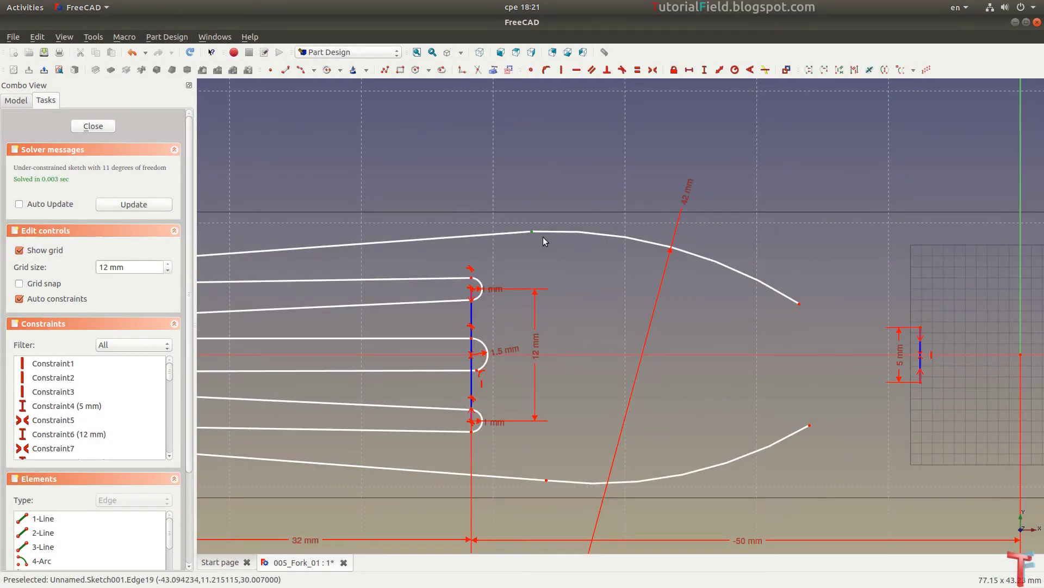
click(623, 70)
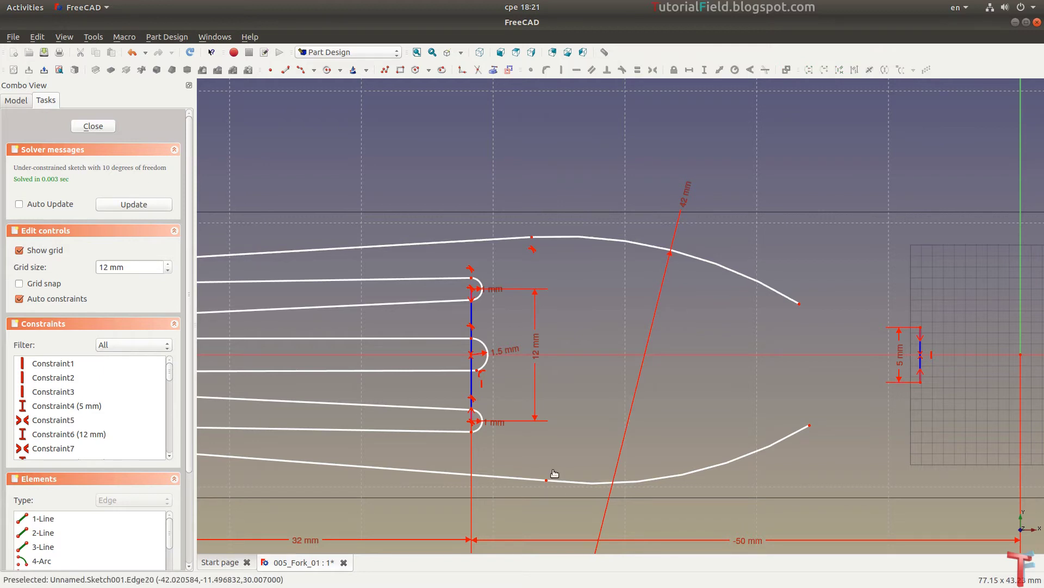
click(555, 473)
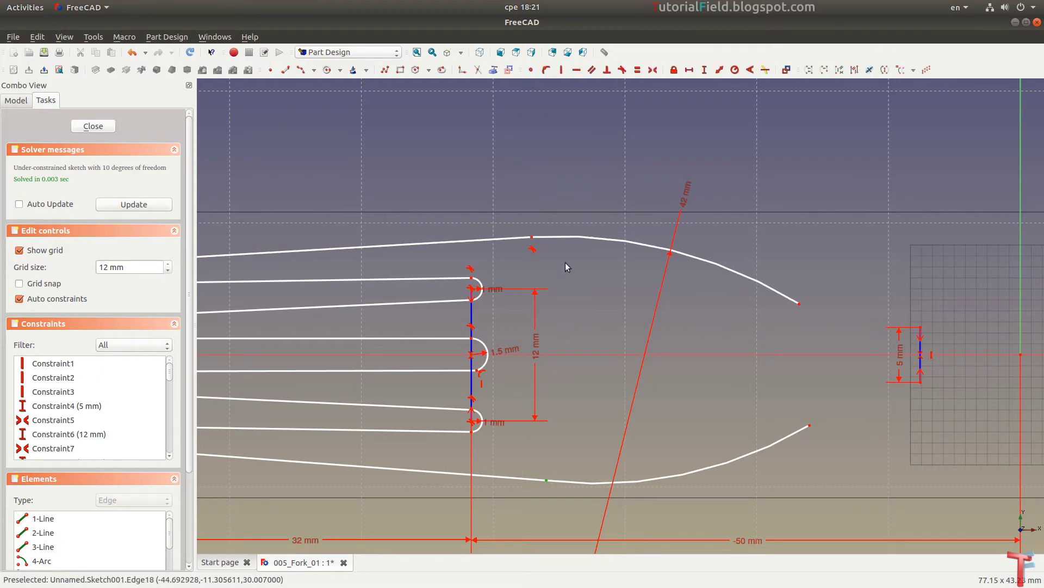
click(623, 71)
scroll(522, 163, down, 3)
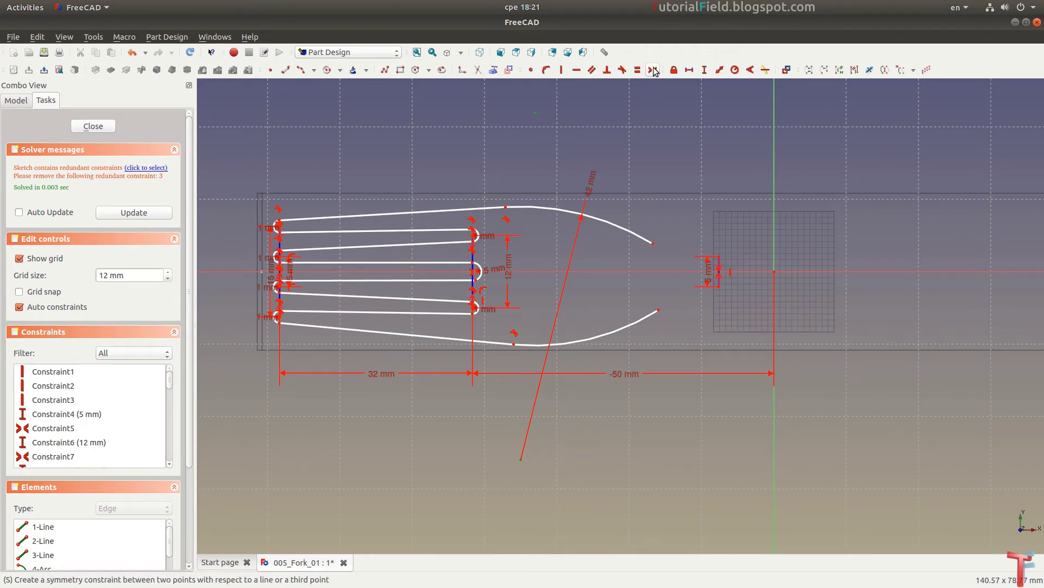
Make the curve centres symmetric about the horizontal axis
click(560, 271)
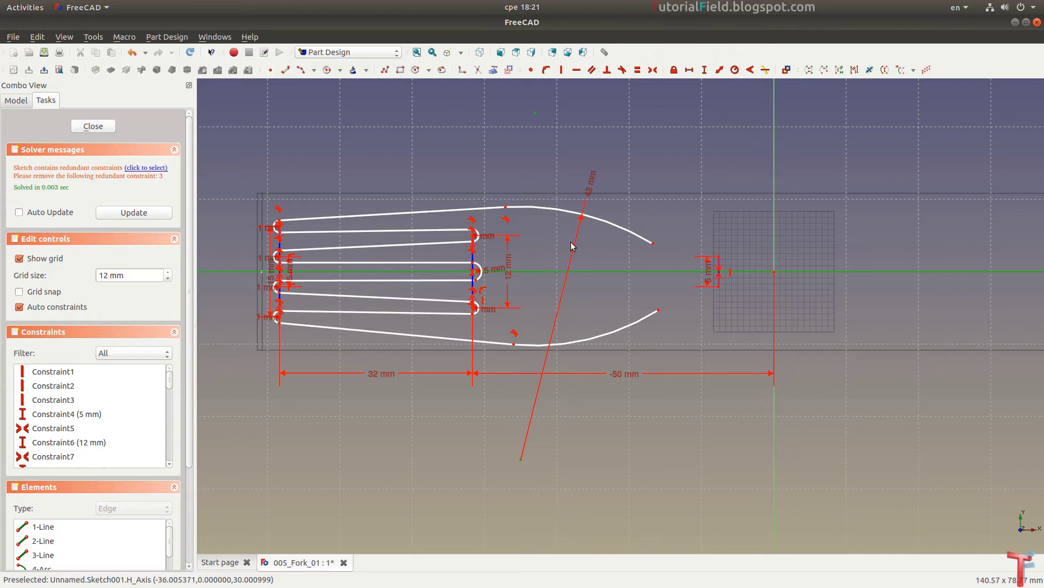
click(655, 71)
middle_drag(610, 240, 593, 267)
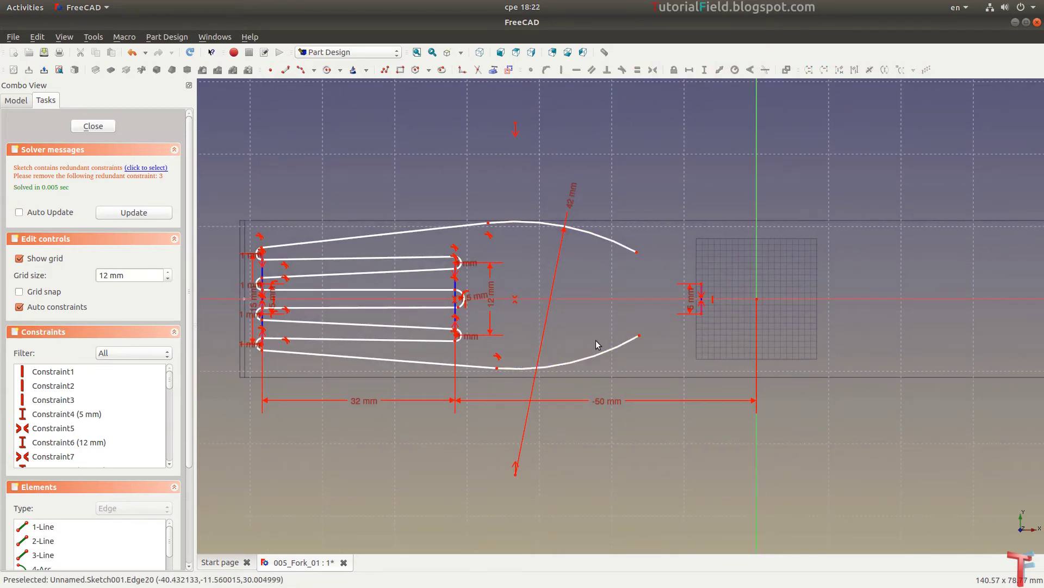
scroll(627, 347, up, 3)
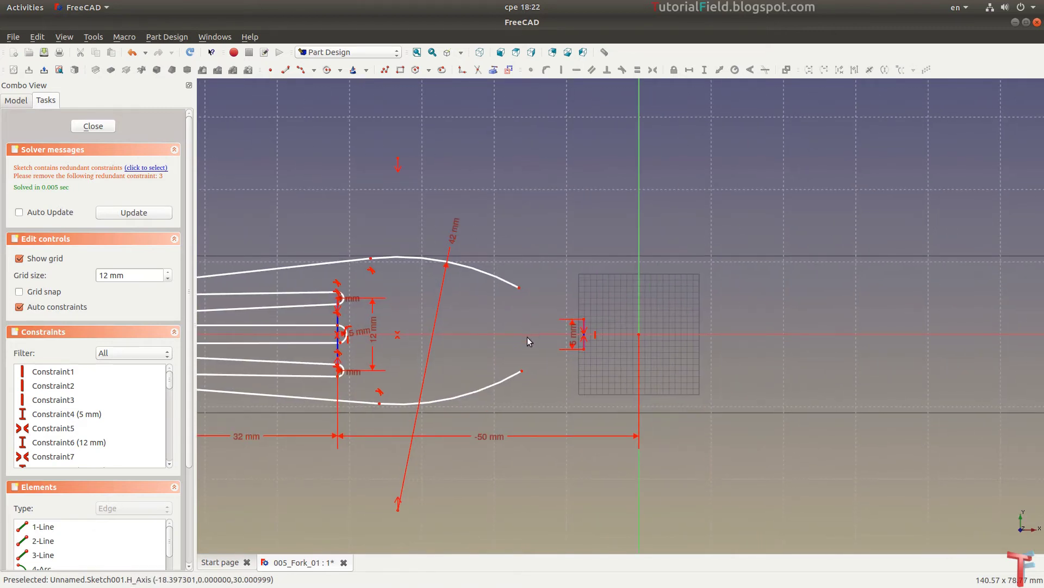
scroll(641, 252, down, 1)
scroll(647, 252, down, 2)
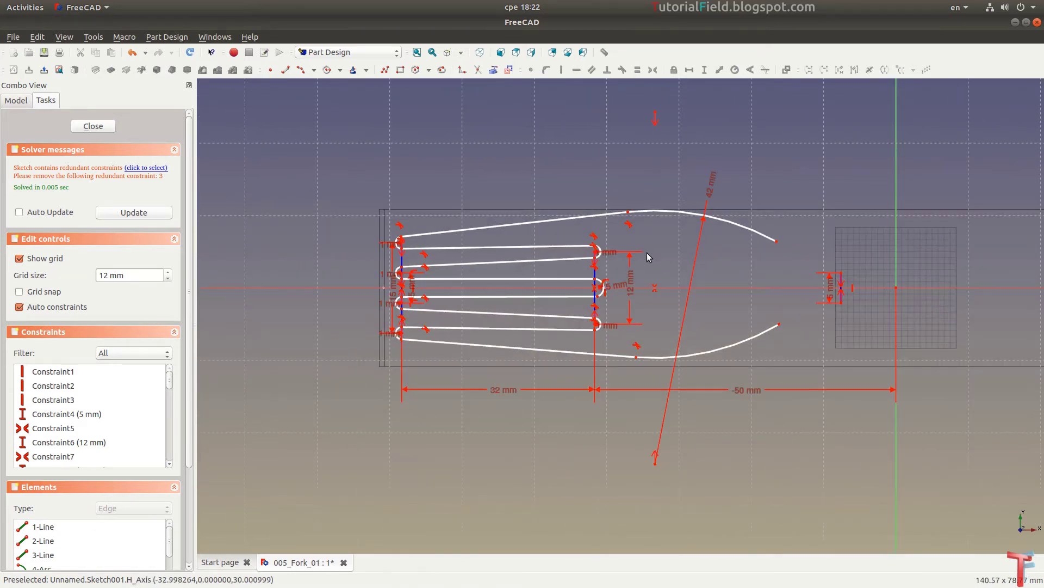
scroll(658, 241, up, 2)
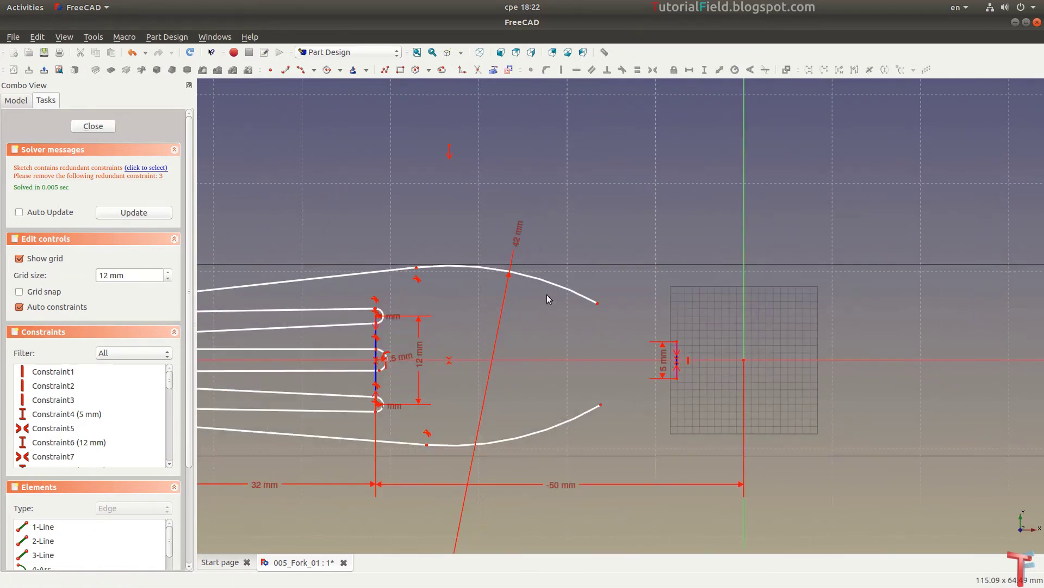
mouse_move(546, 295)
middle_down()
mouse_move(495, 389)
mouse_move(482, 298)
middle_up()
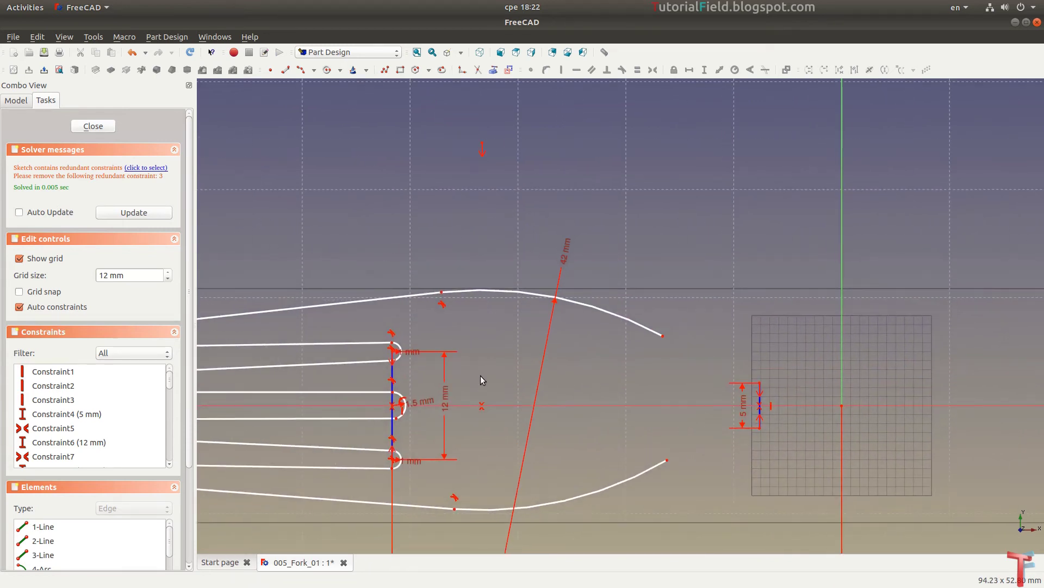
click(482, 143)
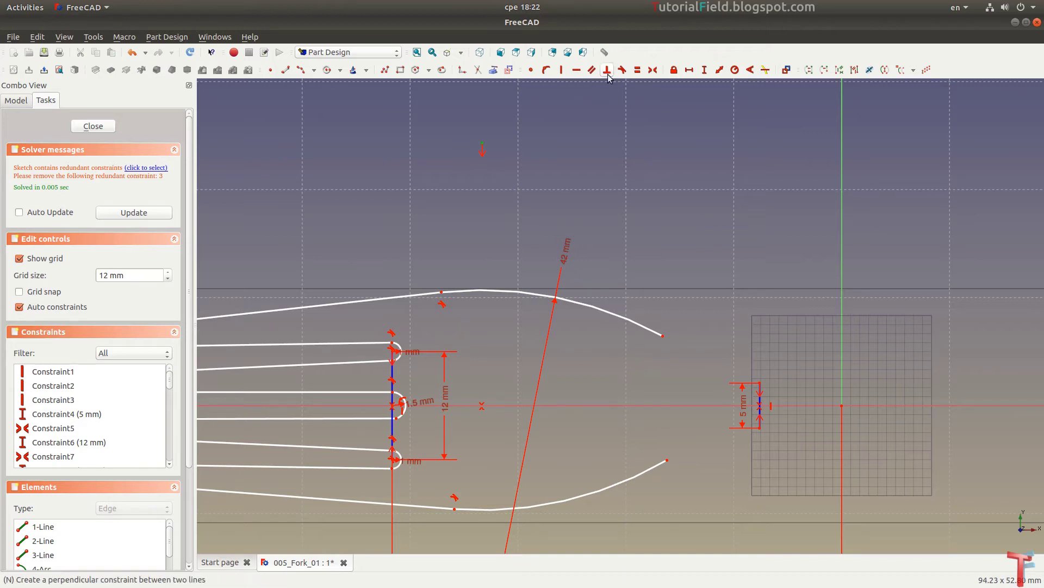
Fix the upper curve's centre horizontally and 30 mm above the horizontal axis
click(689, 71)
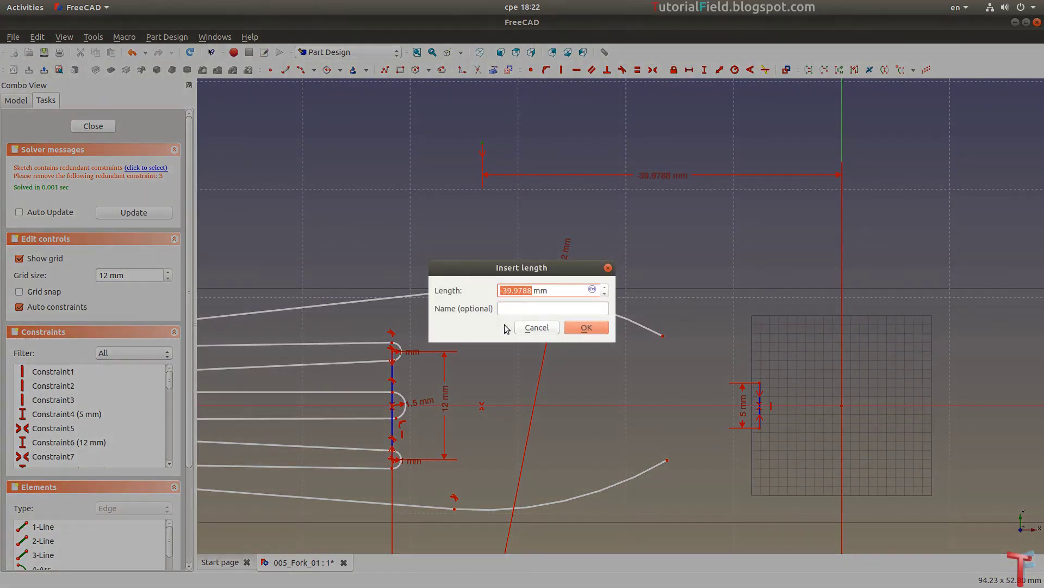
click(544, 322)
click(483, 143)
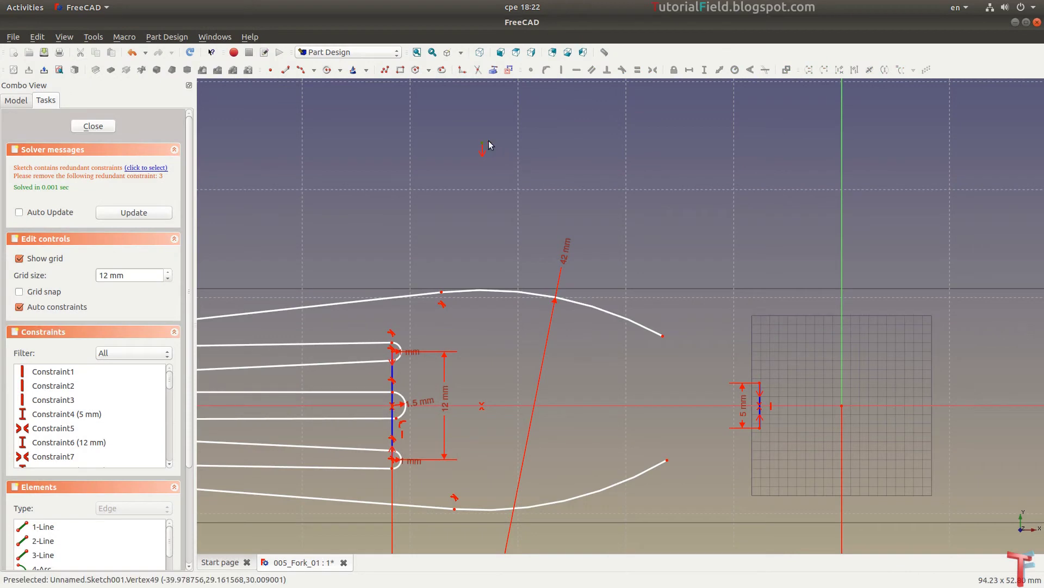
click(704, 70)
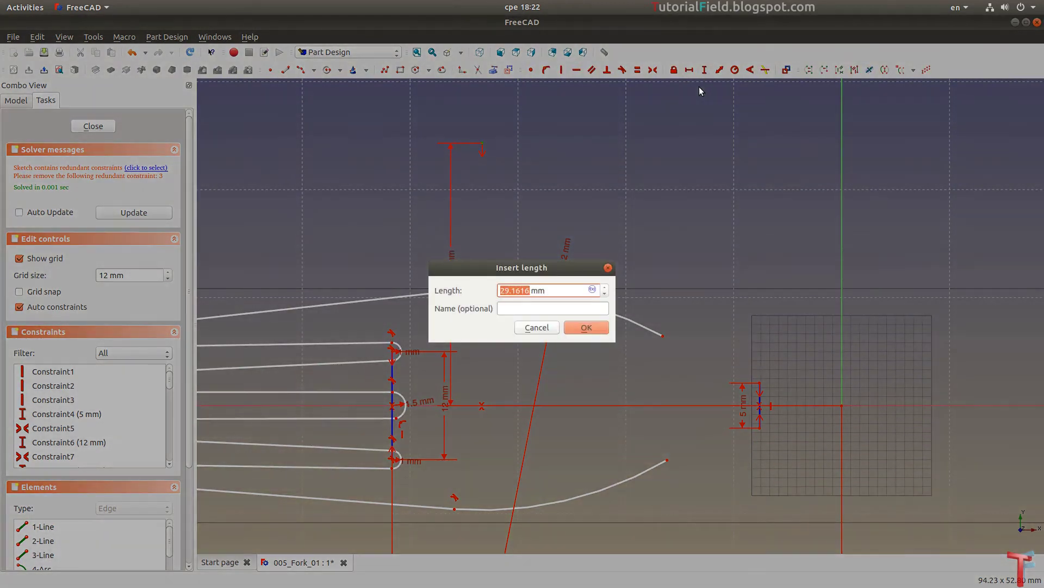
text(0)
key(Return)
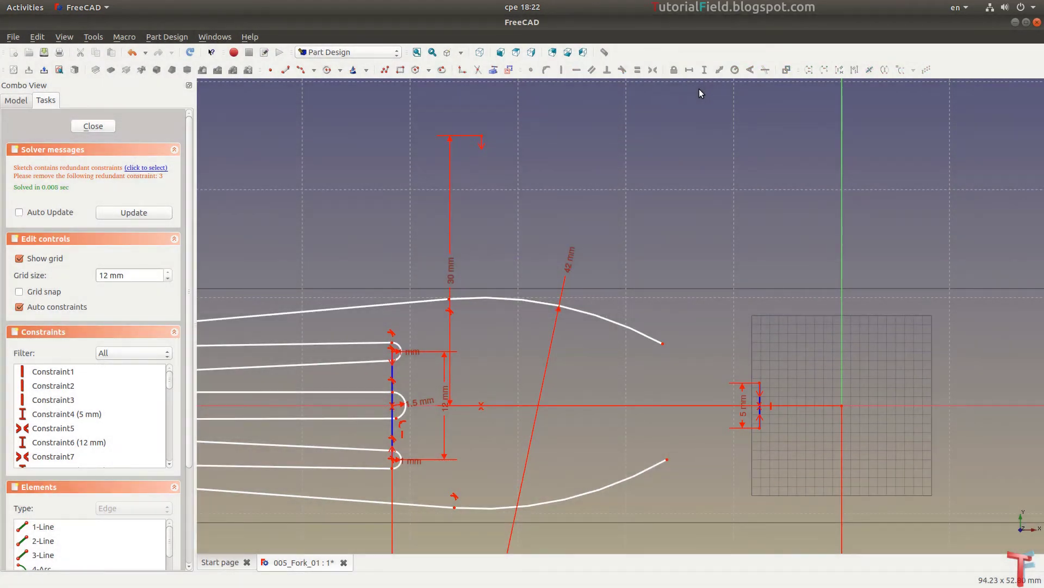
Bring the whole fork into view and switch to the Arc tool
scroll(591, 269, down, 2)
middle_drag(591, 270, 536, 380)
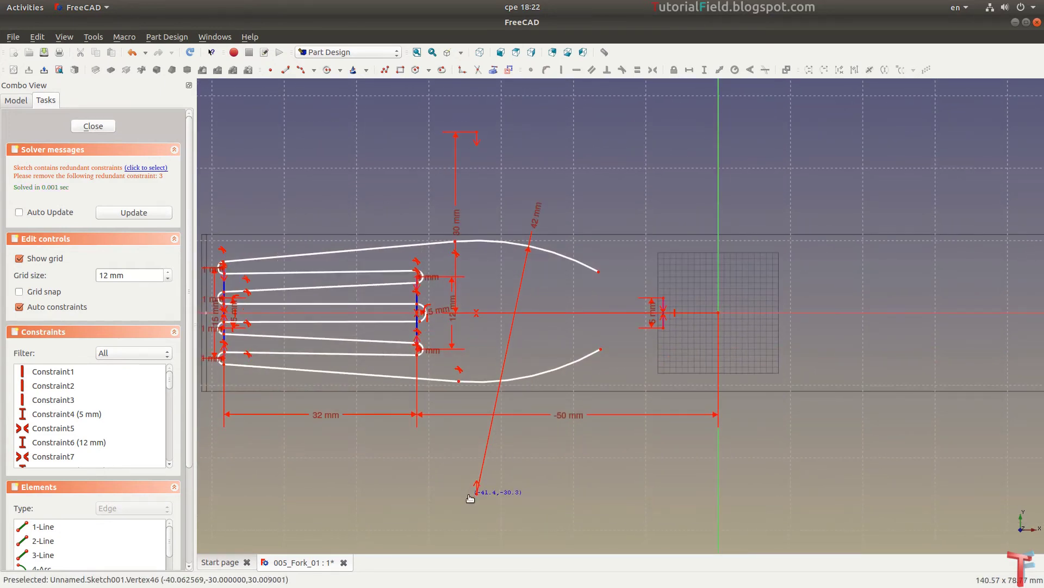
scroll(569, 350, up, 2)
middle_drag(569, 350, 539, 311)
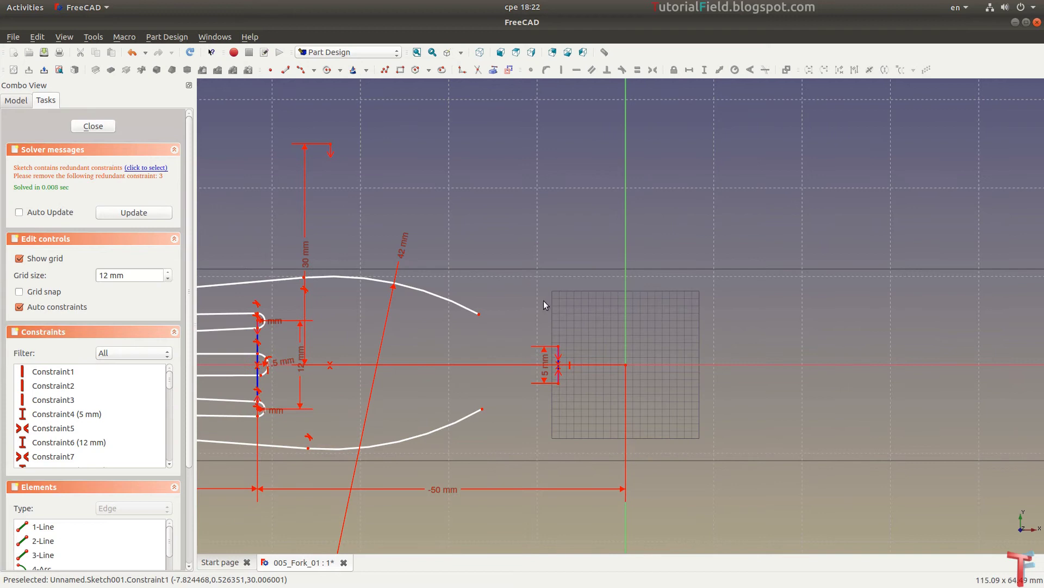
click(301, 70)
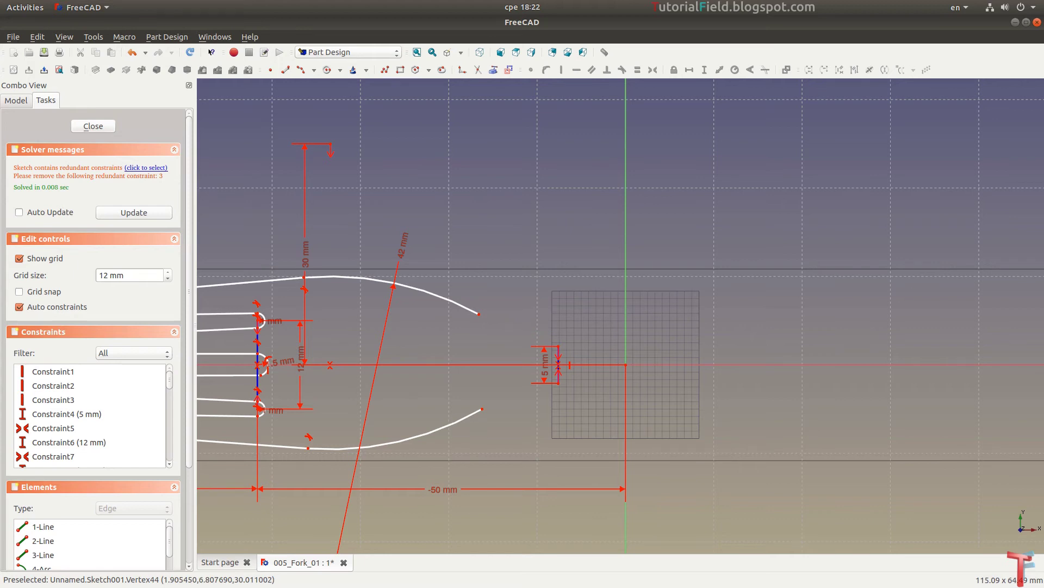
Draw two short arcs linking the upper and lower curves to the tip edge
scroll(476, 325, up, 4)
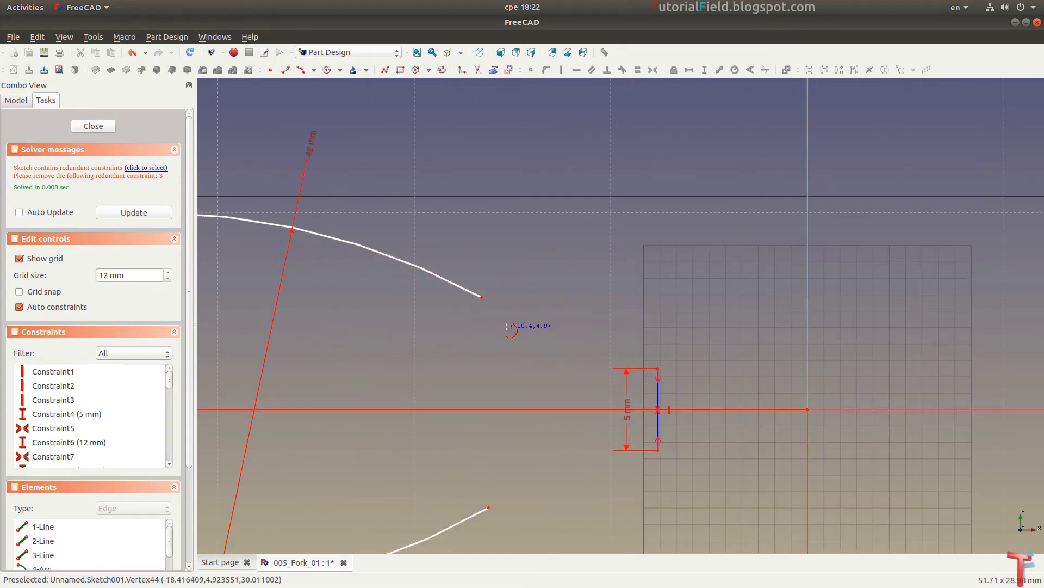
click(483, 297)
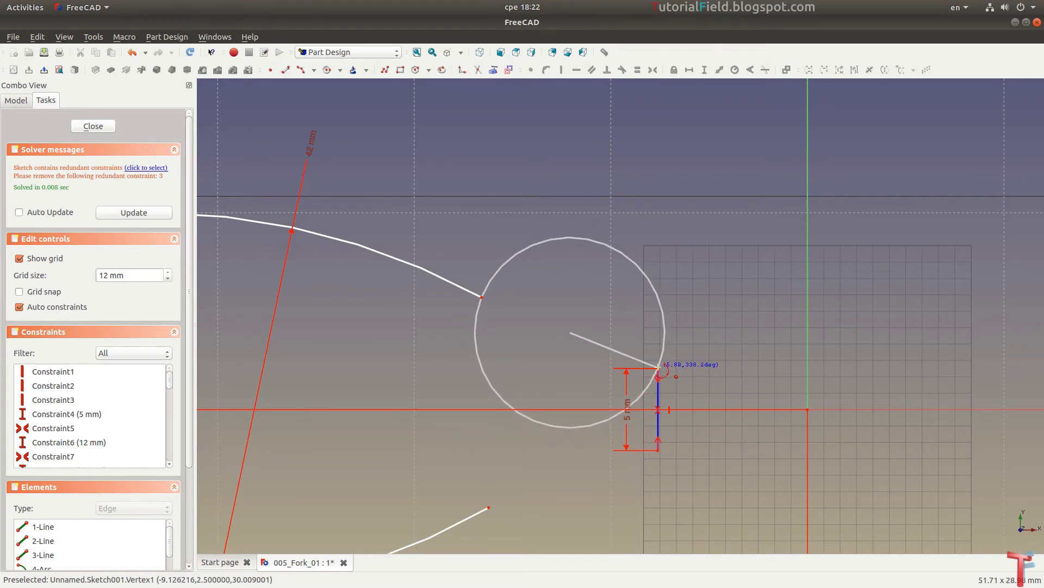
click(658, 368)
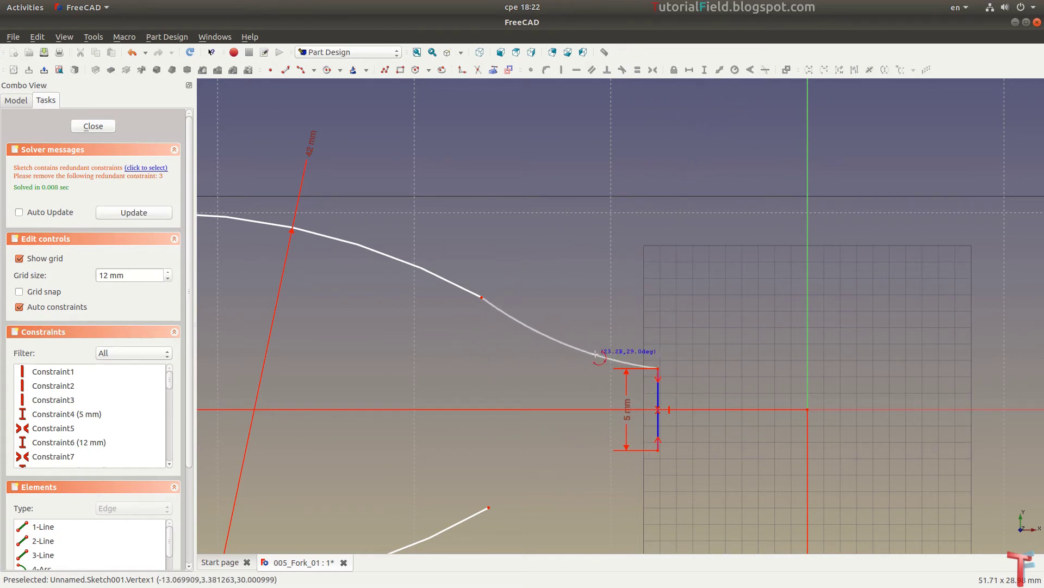
click(610, 352)
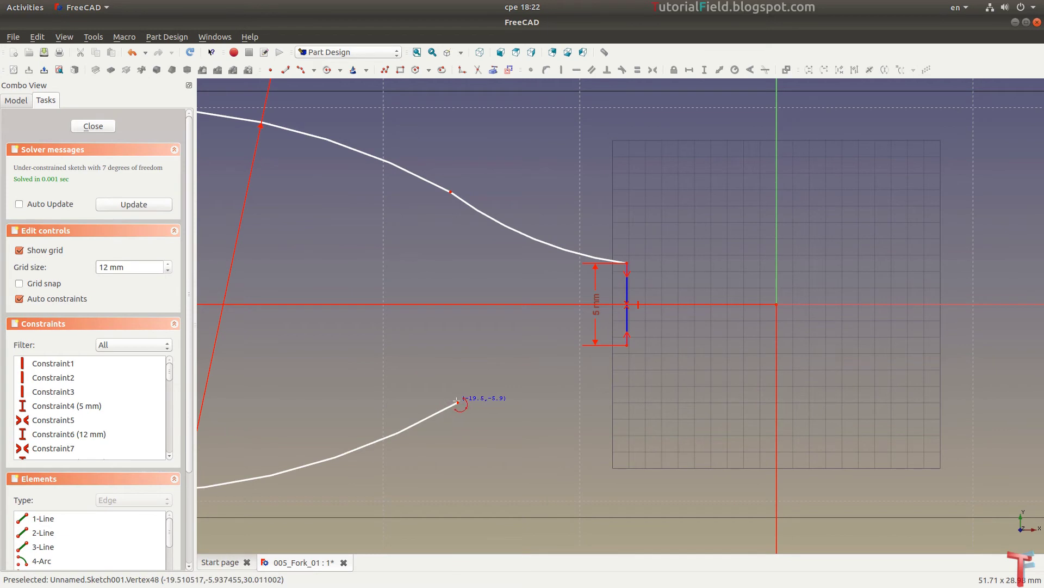
click(458, 403)
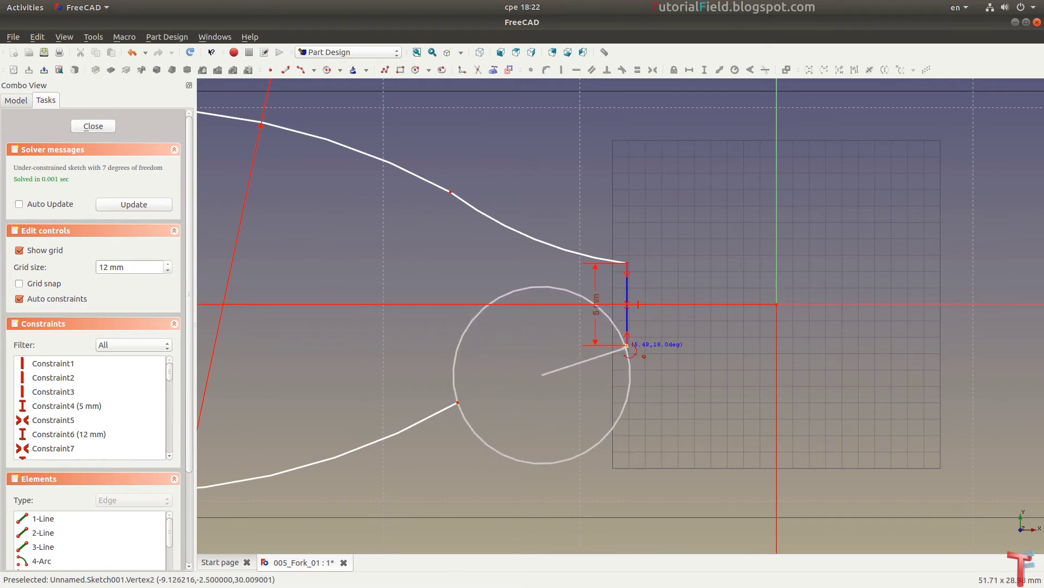
click(627, 345)
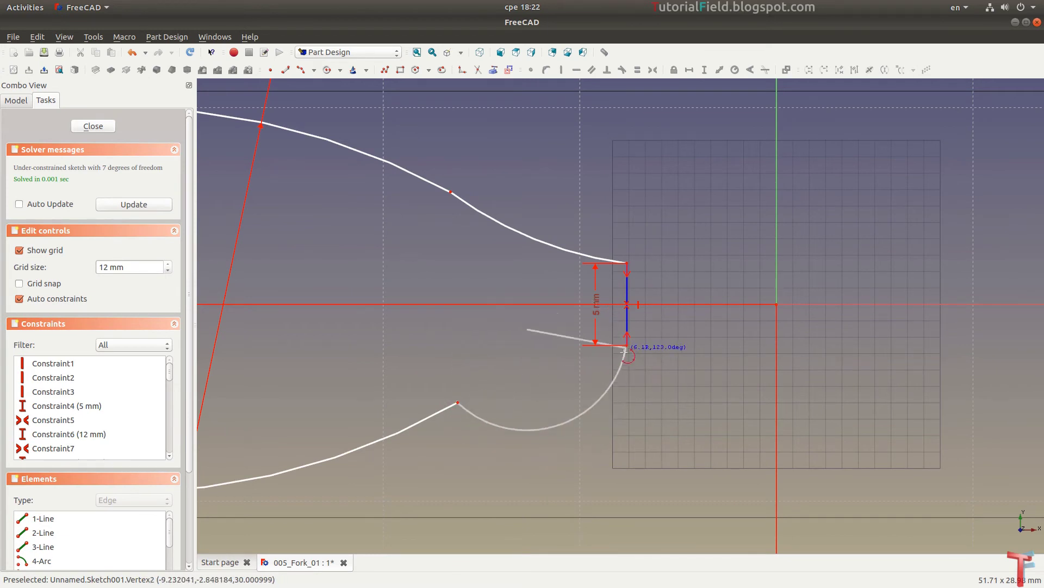
click(564, 349)
Make the new arcs tangent to the curves at both joins
click(451, 192)
middle_drag(450, 192, 492, 213)
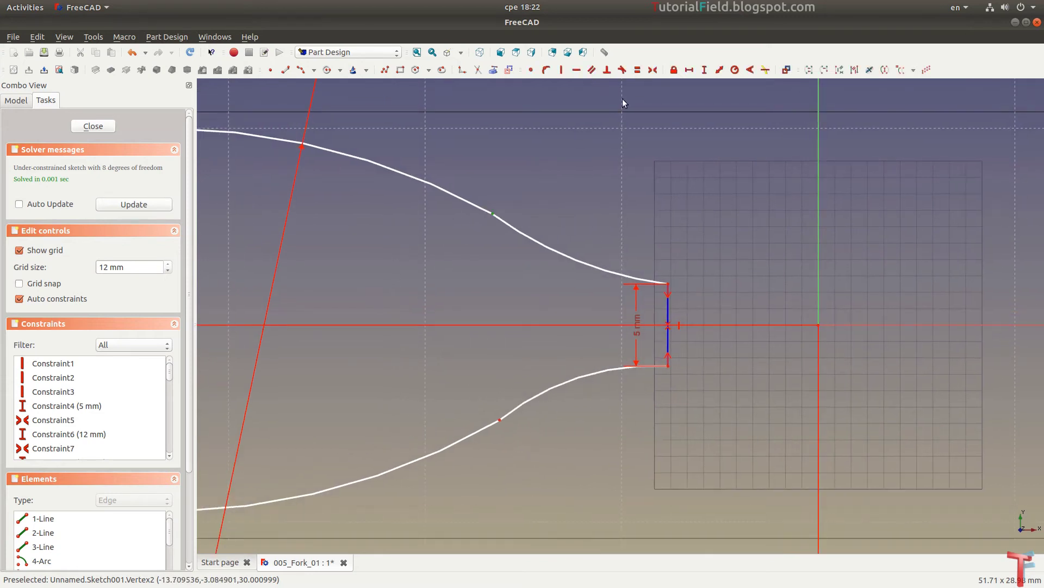
click(622, 70)
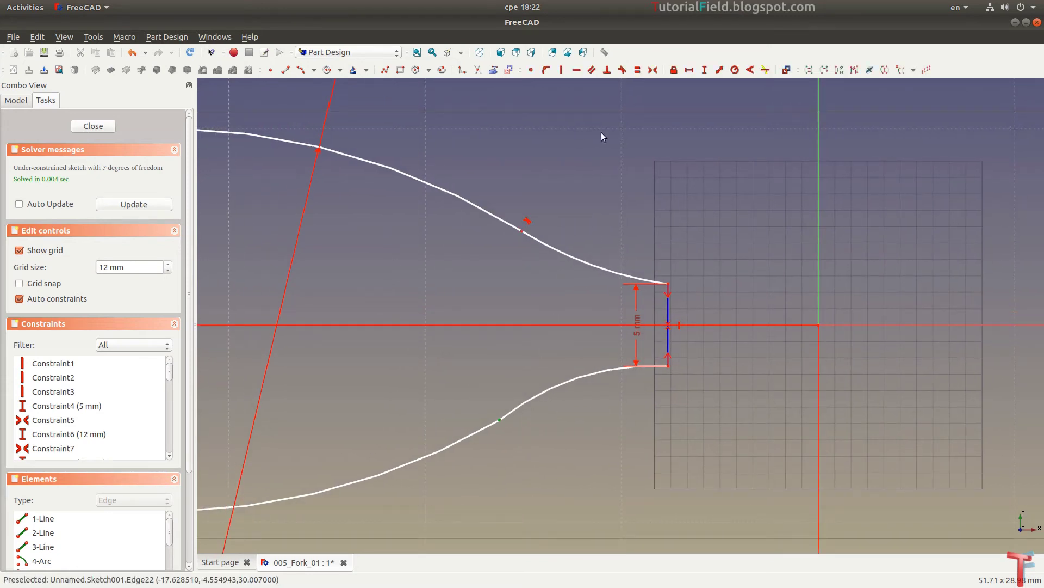
click(621, 70)
middle_drag(639, 340, 561, 362)
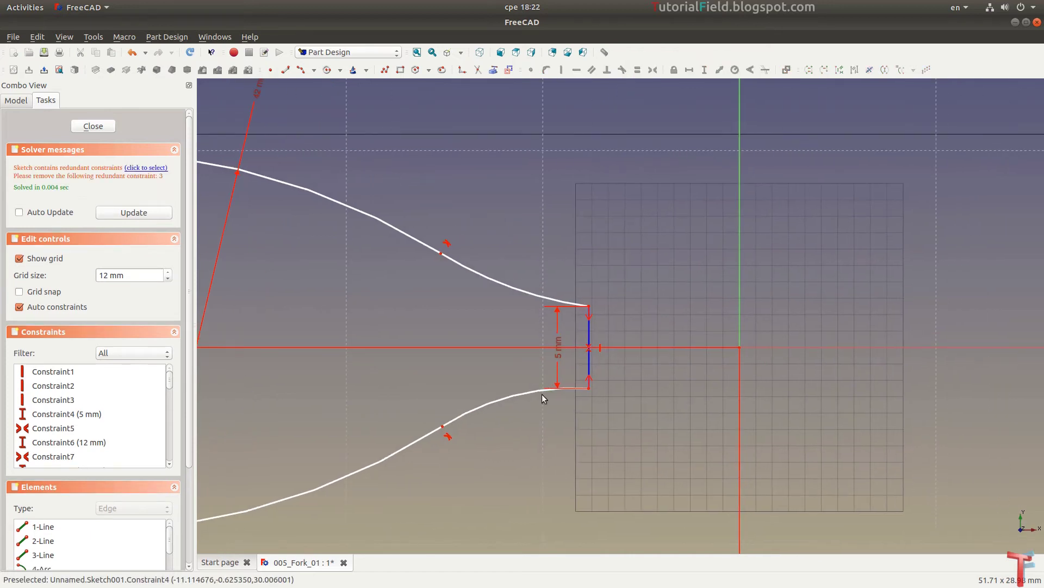
Give the upper neck curve a 21 mm radius
click(512, 396)
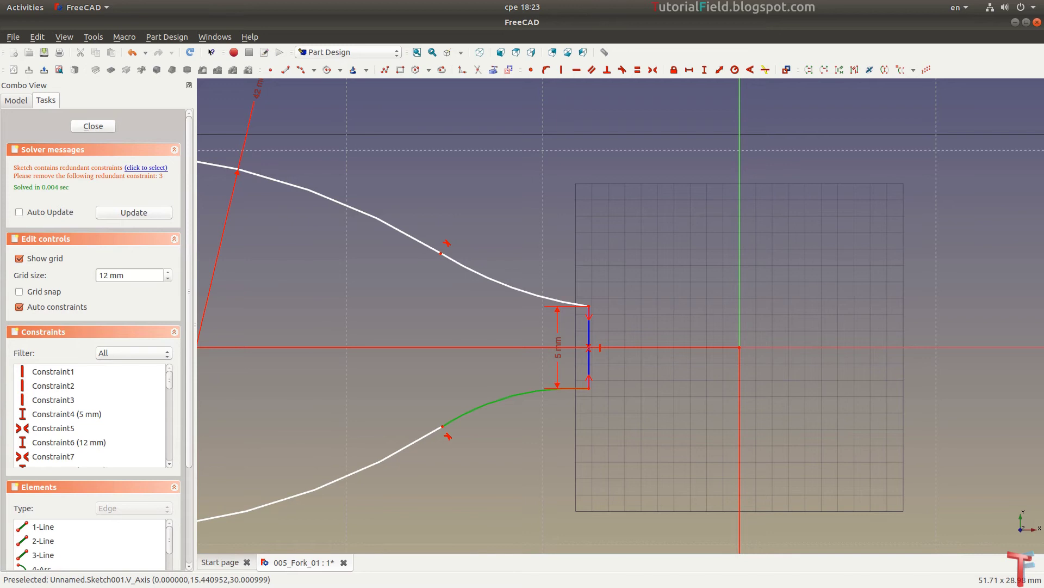
click(499, 291)
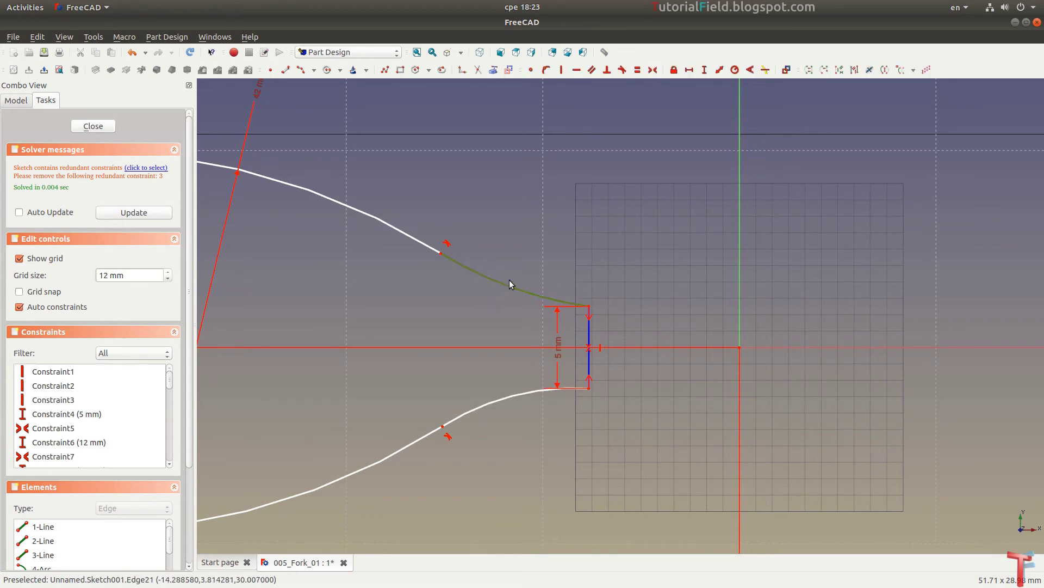
click(735, 70)
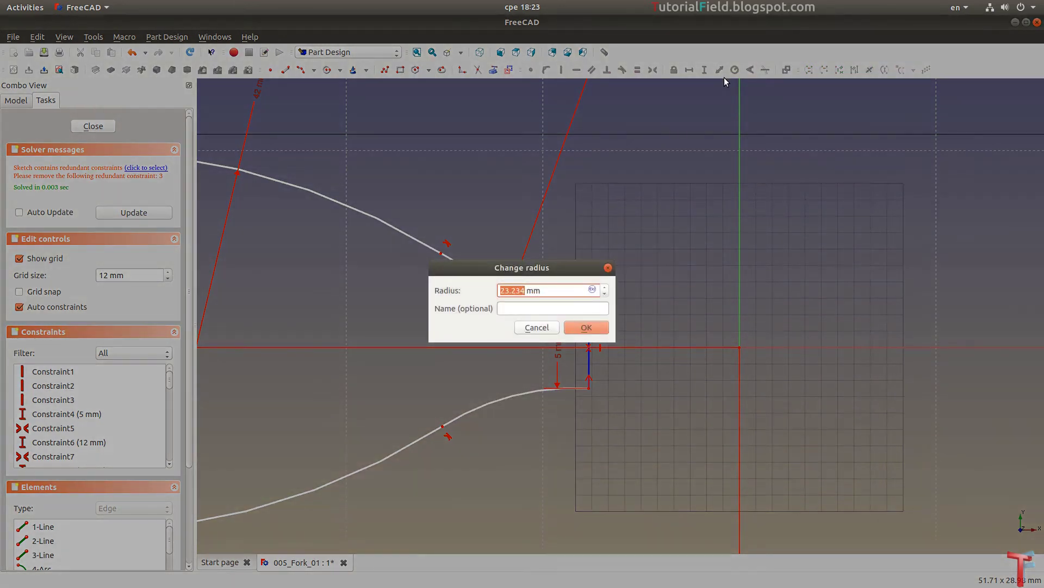
text(21)
key(Return)
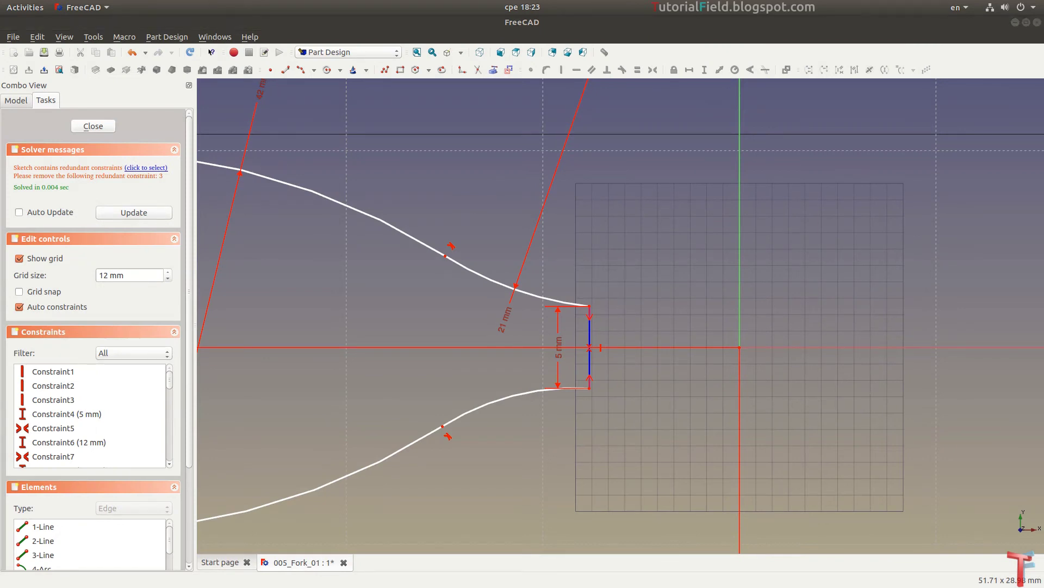
scroll(660, 272, down, 5)
scroll(605, 150, up, 3)
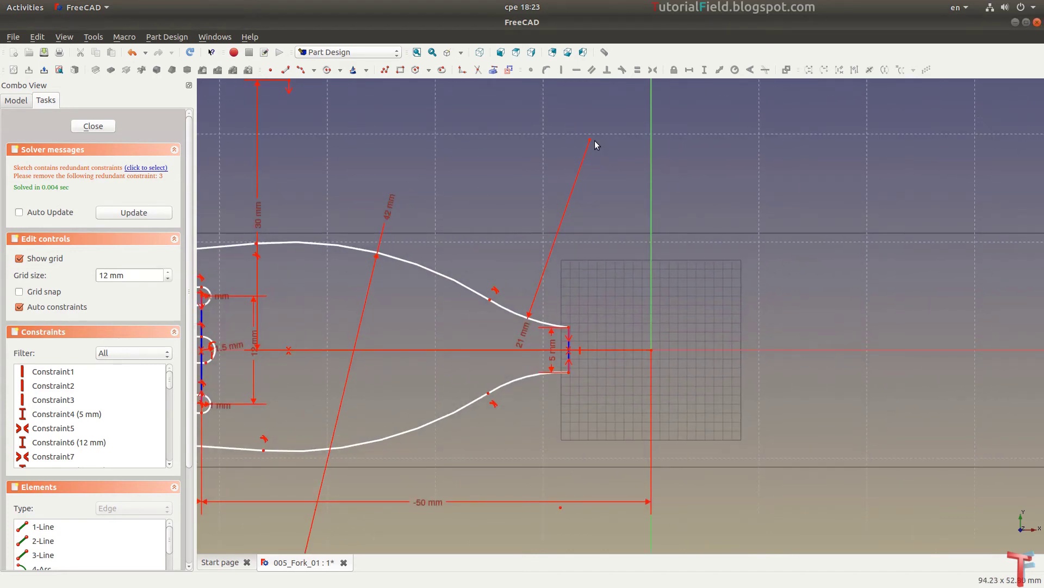
Add a symmetry constraint about the horizontal axis
mouse_move(597, 415)
middle_down()
mouse_move(574, 298)
mouse_move(591, 356)
middle_up()
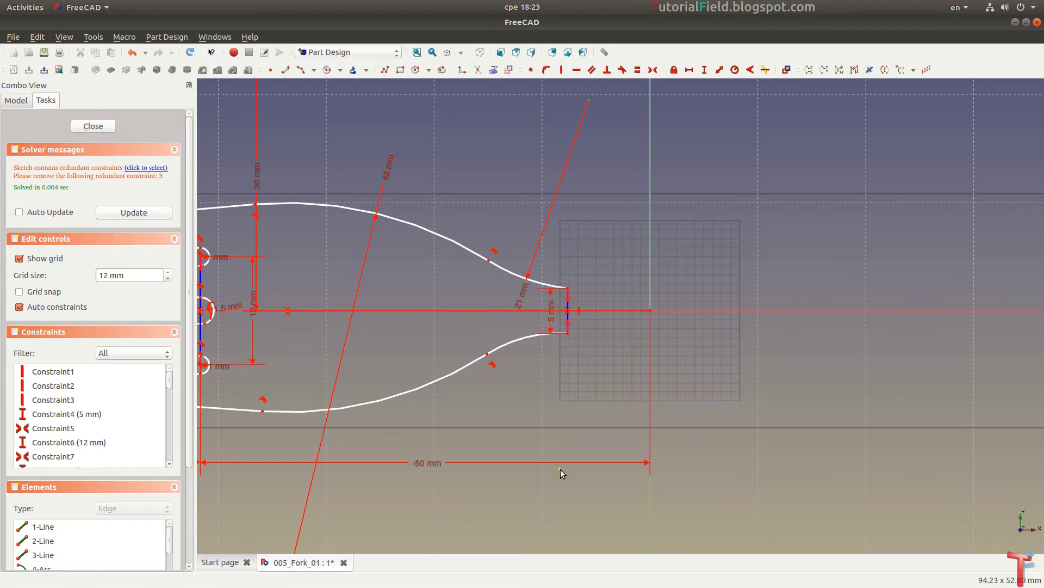
click(613, 311)
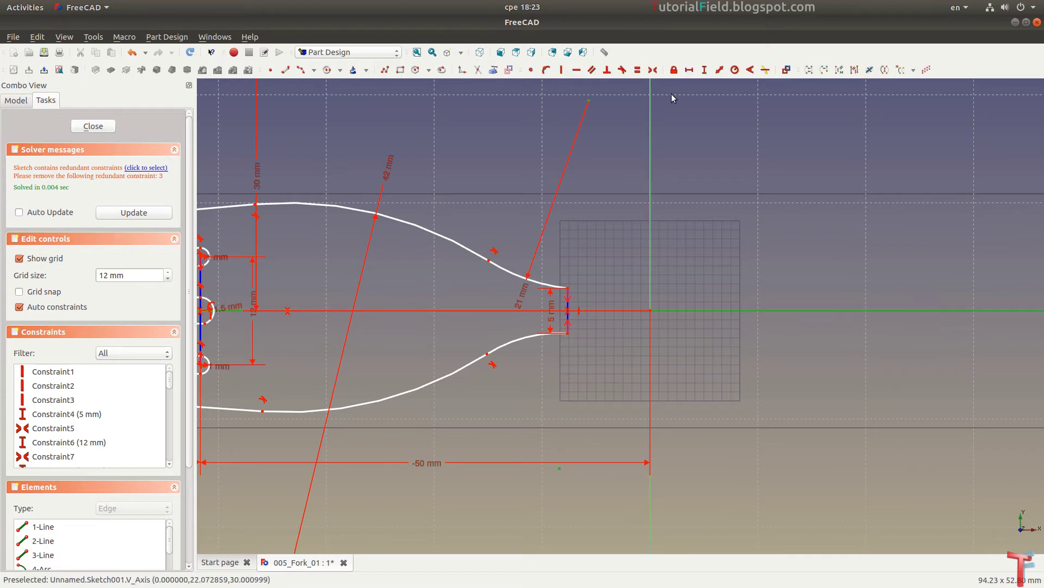
click(654, 71)
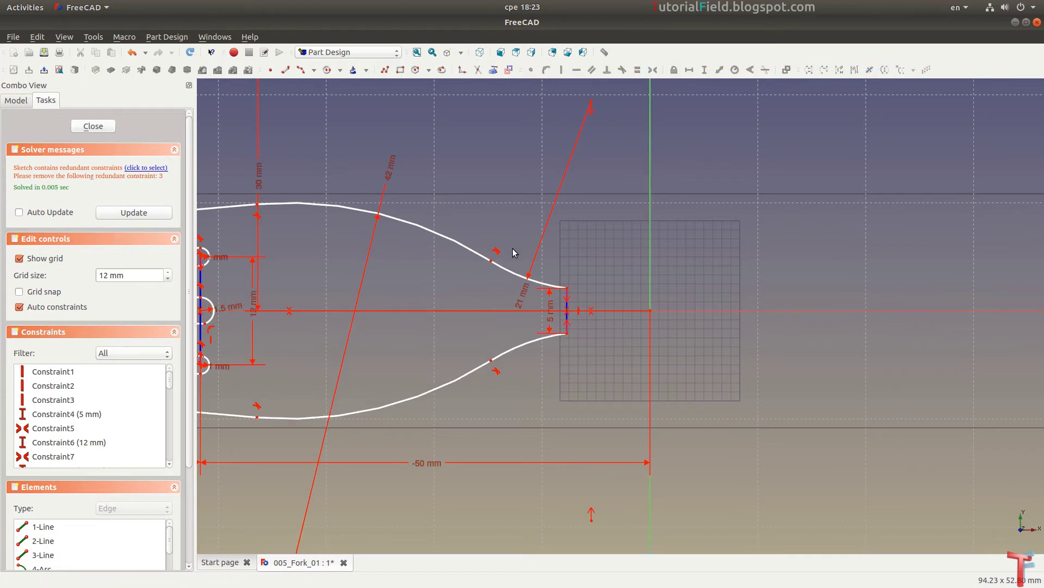
scroll(512, 248, down, 2)
scroll(502, 298, down, 3)
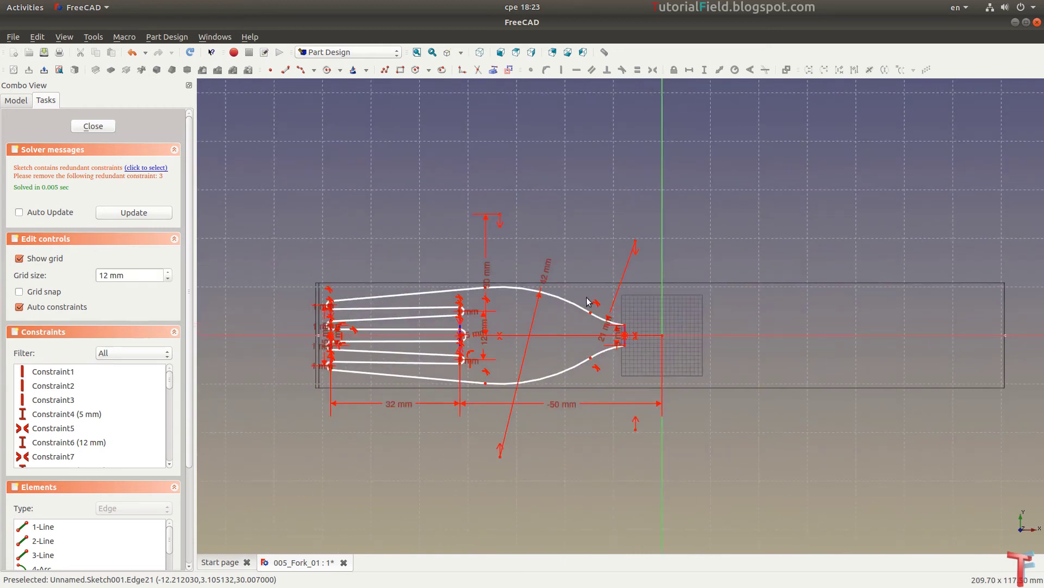
scroll(631, 349, up, 5)
scroll(563, 348, up, 2)
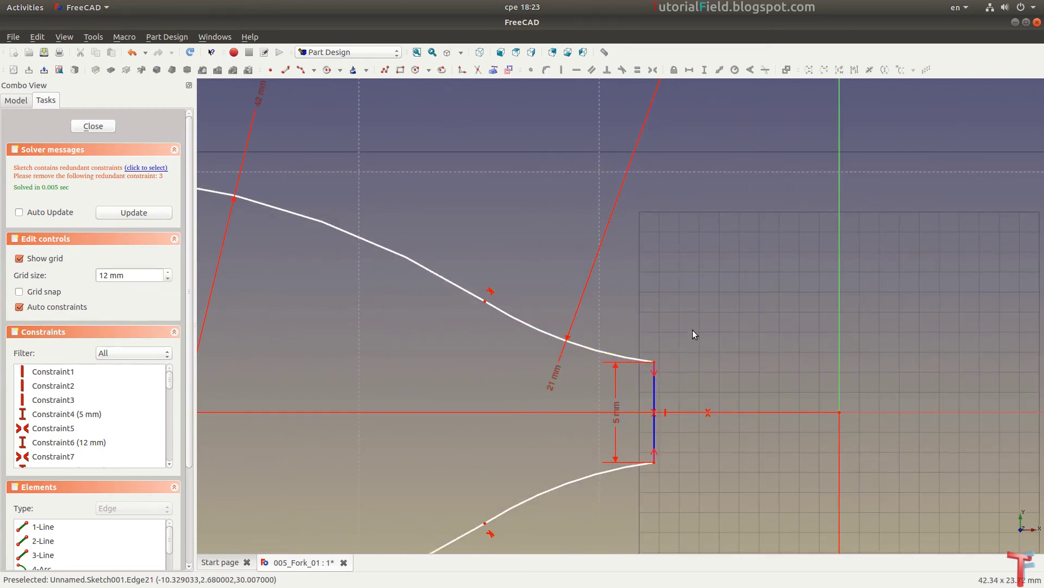
Delete the redundant Constraint3 flagged by the solver
click(150, 168)
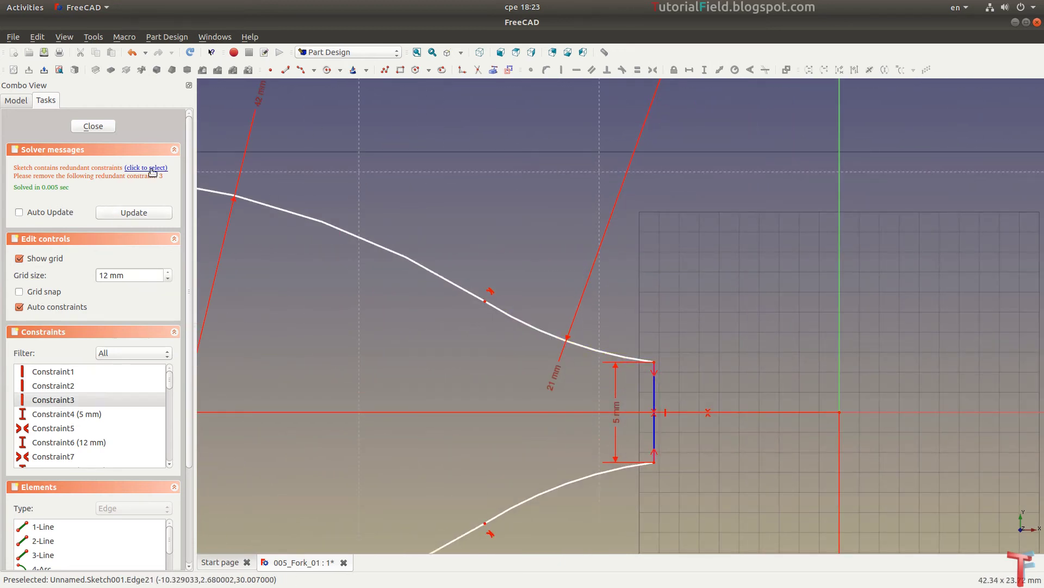
click(92, 400)
scroll(689, 272, down, 5)
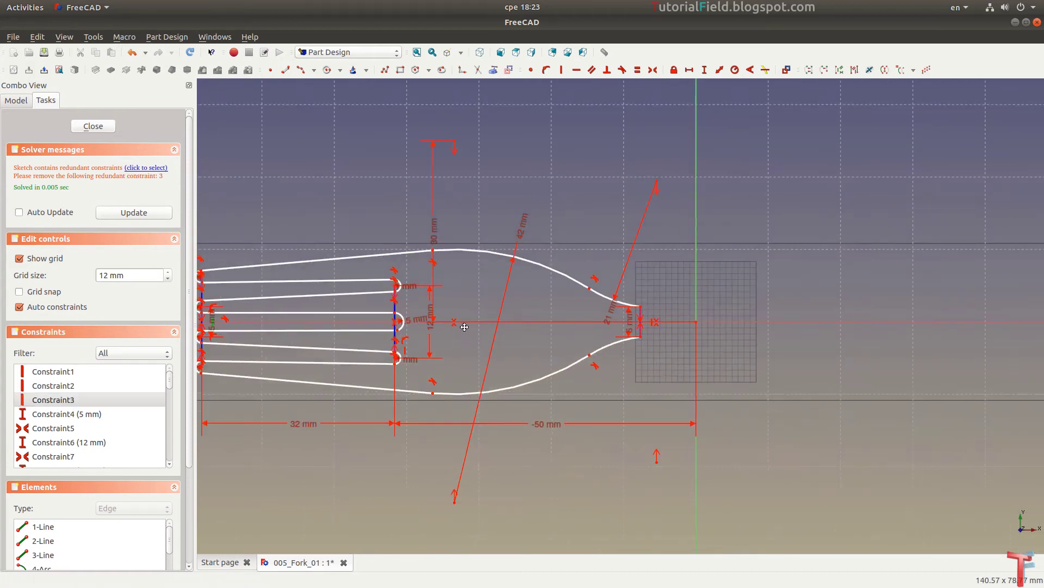
middle_drag(445, 304, 552, 311)
scroll(409, 322, up, 3)
scroll(353, 329, up, 1)
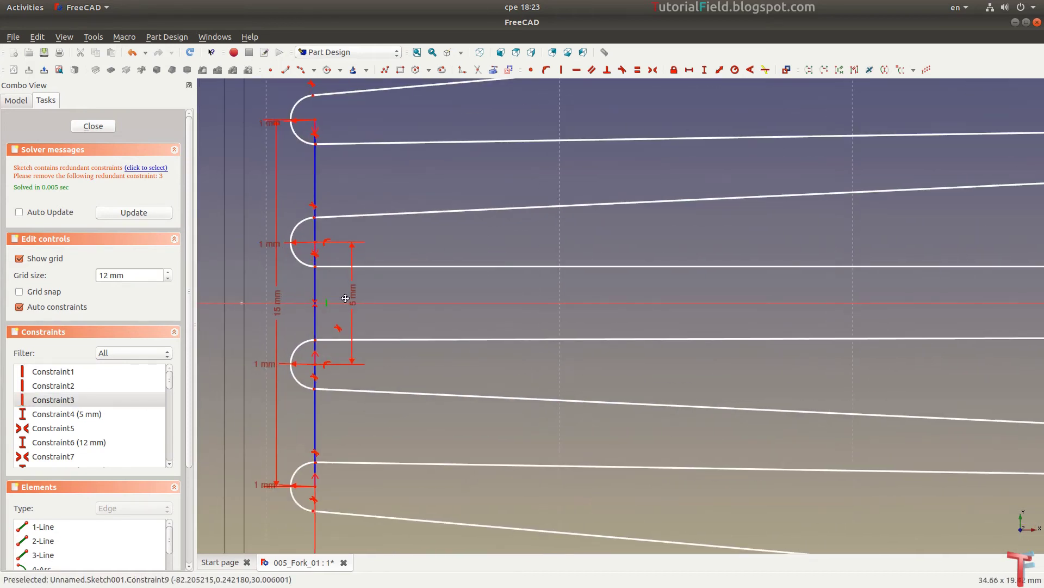
right_click(71, 401)
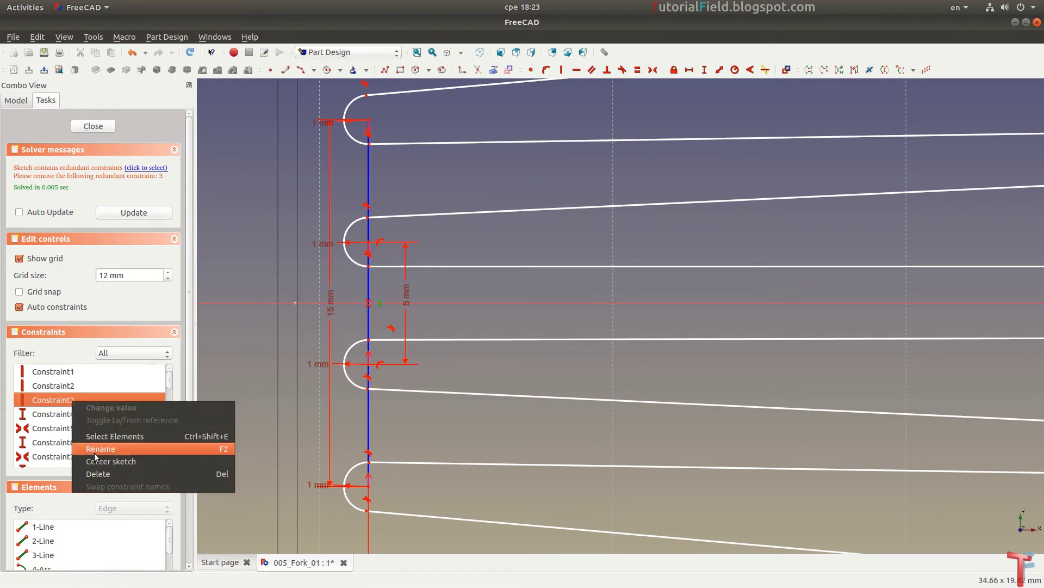
click(101, 475)
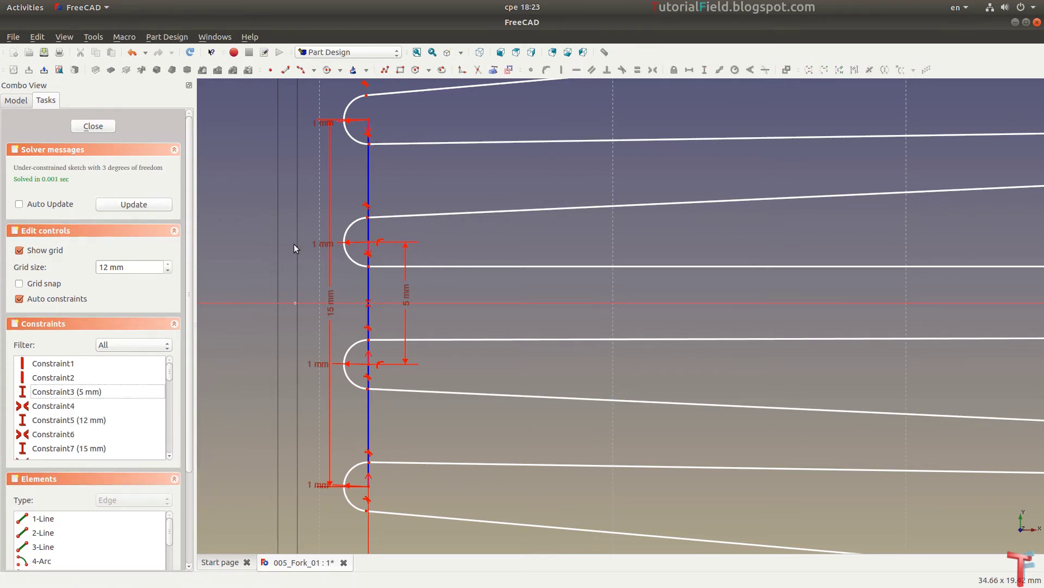
scroll(293, 248, down, 3)
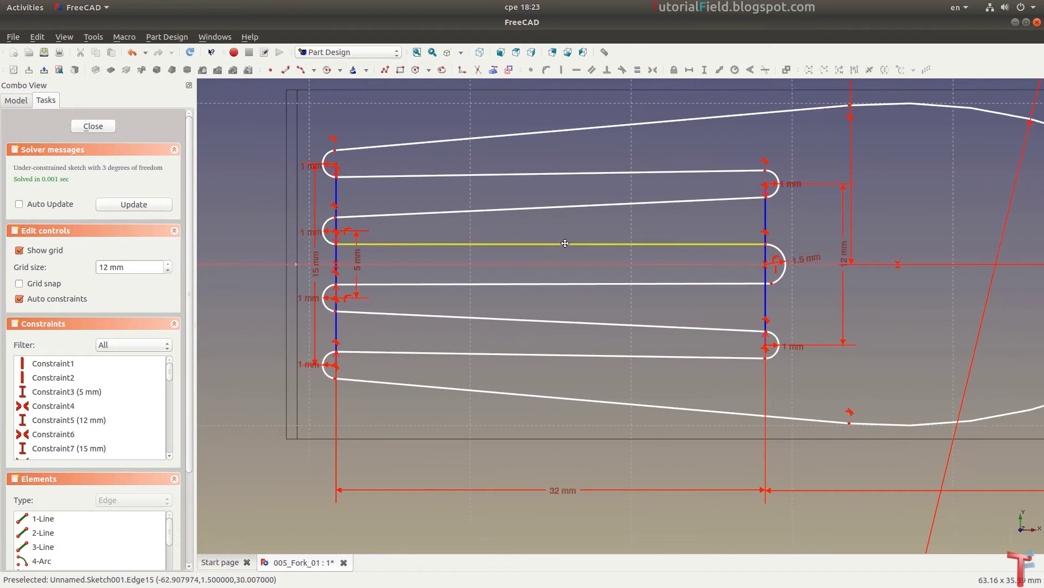
scroll(565, 244, down, 4)
scroll(756, 250, up, 4)
scroll(697, 277, up, 3)
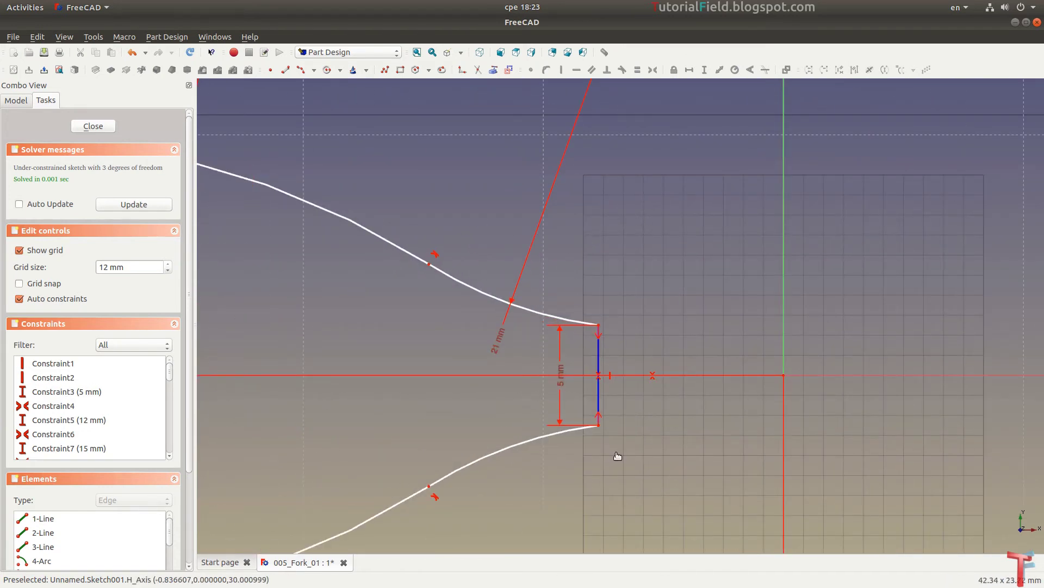
Place the neck line's end point -10 mm horizontally from the origin
click(599, 425)
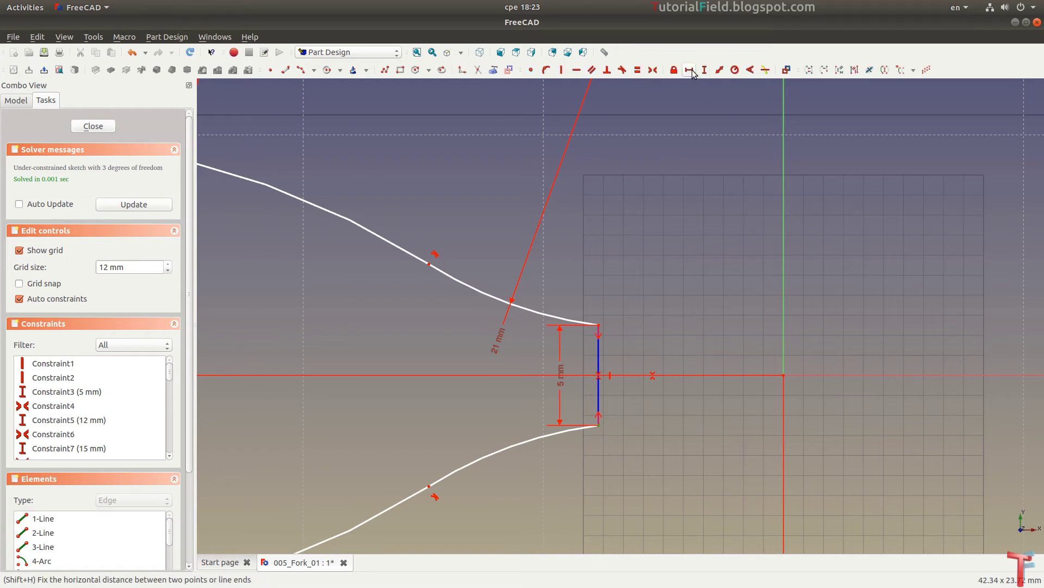
click(691, 71)
text(-1)
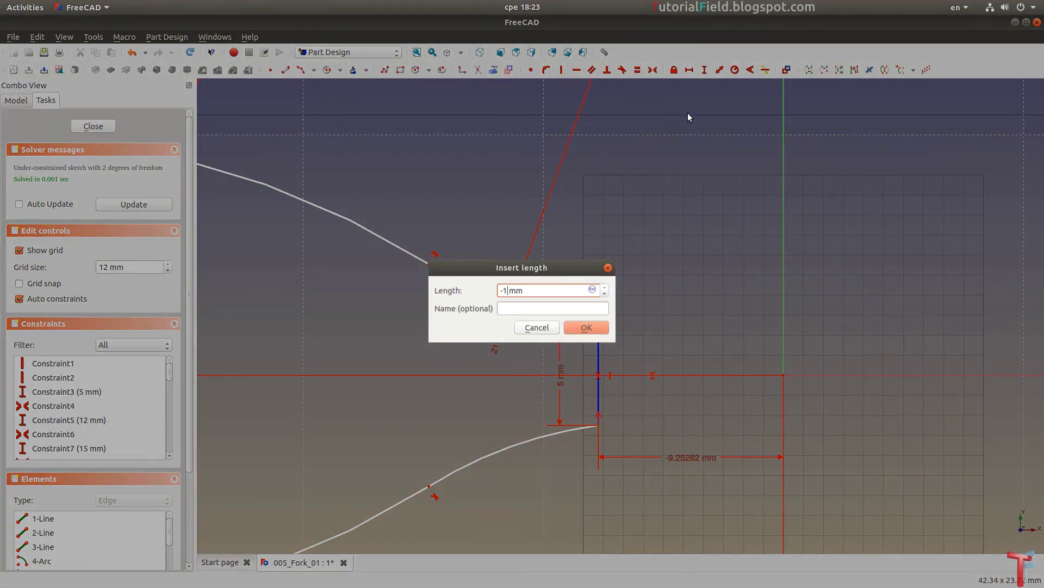
text(0)
key(Return)
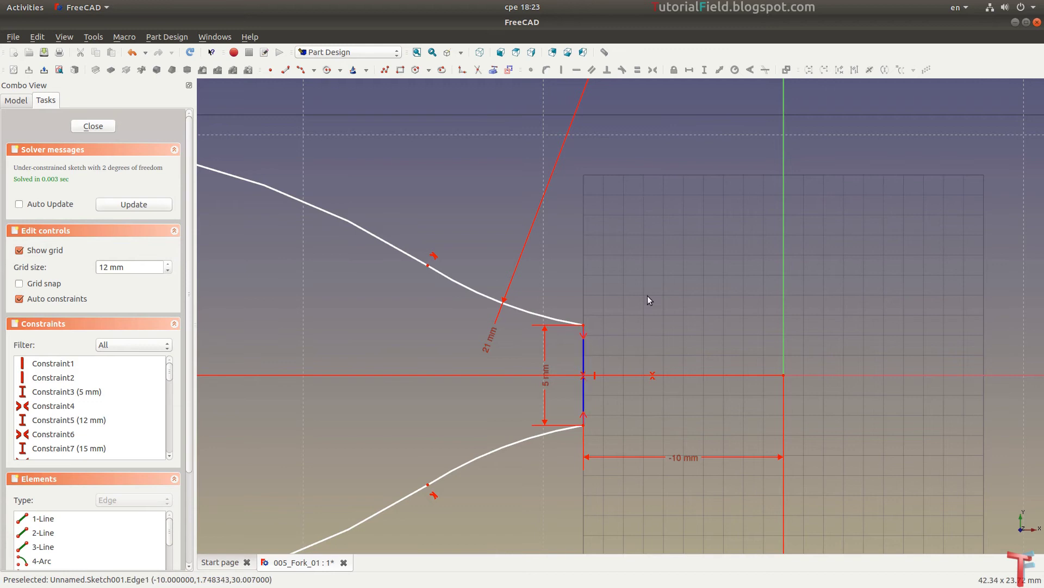
scroll(653, 298, down, 2)
scroll(667, 302, down, 2)
scroll(677, 306, down, 2)
scroll(687, 309, down, 2)
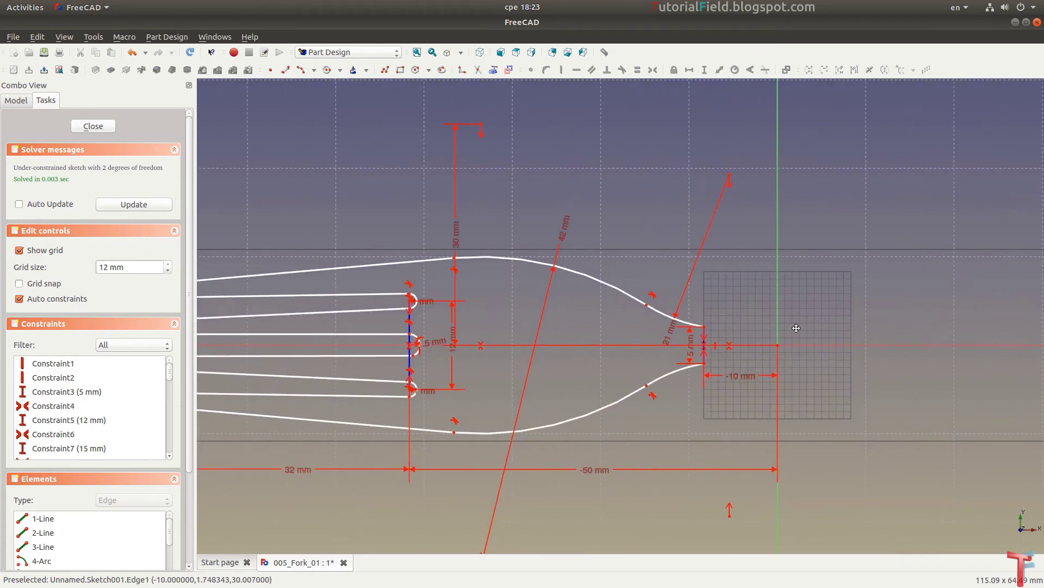
middle_drag(796, 328, 832, 325)
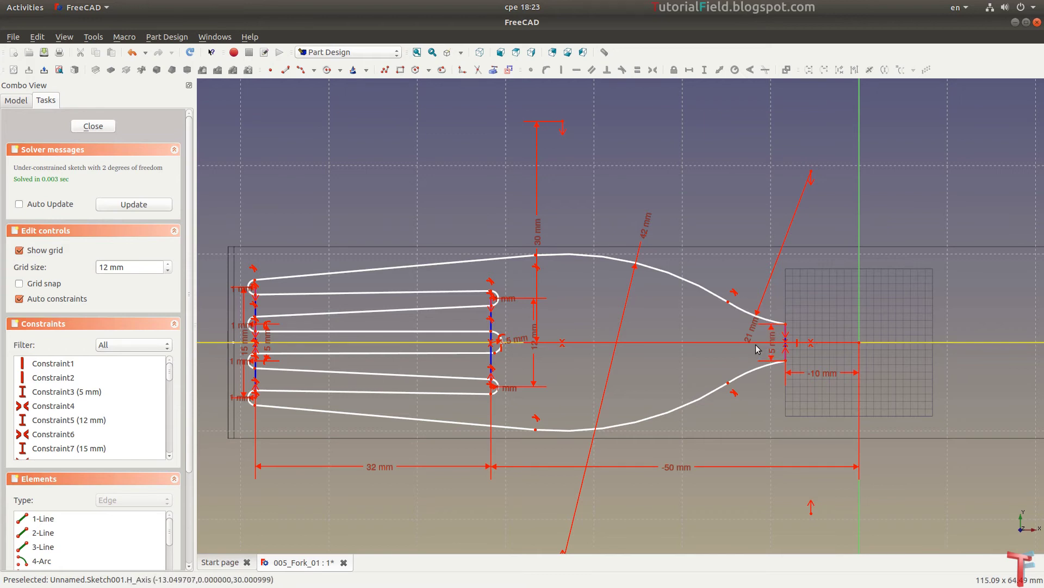
scroll(753, 342, down, 1)
scroll(385, 350, up, 2)
scroll(383, 356, up, 3)
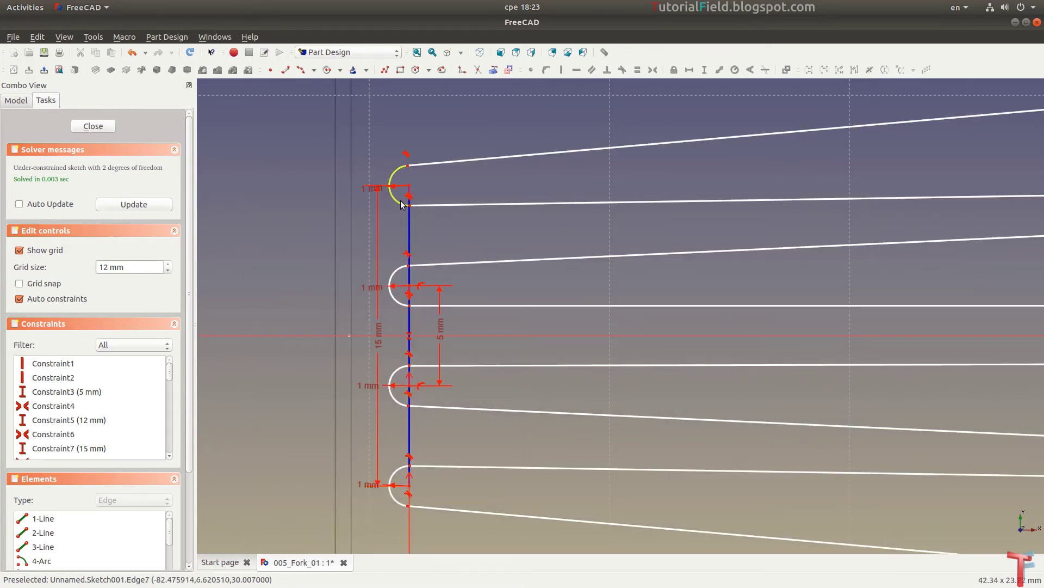
scroll(439, 179, down, 3)
scroll(661, 303, up, 3)
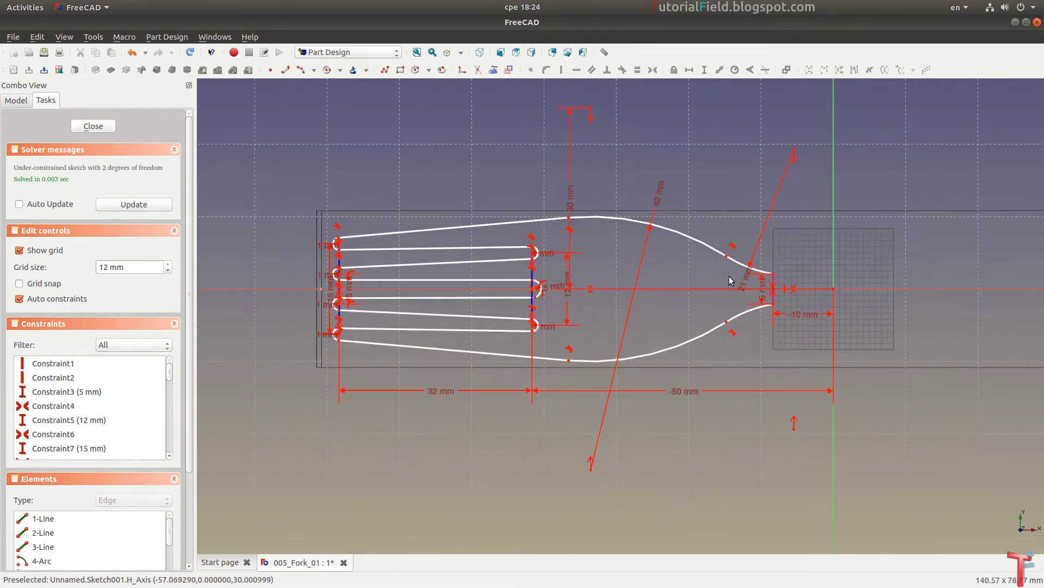
scroll(478, 306, up, 1)
scroll(456, 272, up, 1)
scroll(427, 294, up, 2)
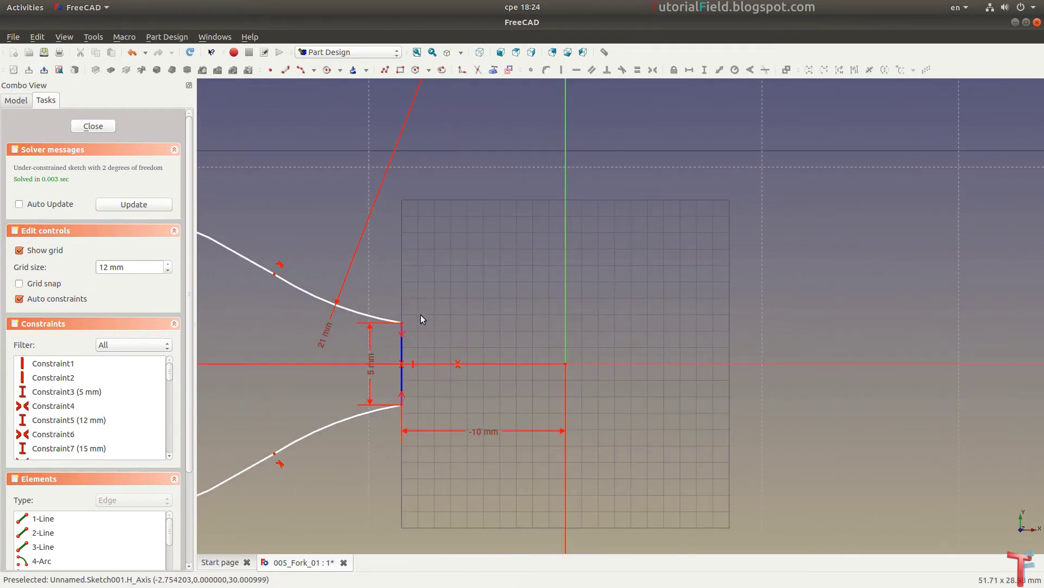
scroll(446, 302, down, 2)
scroll(446, 302, down, 1)
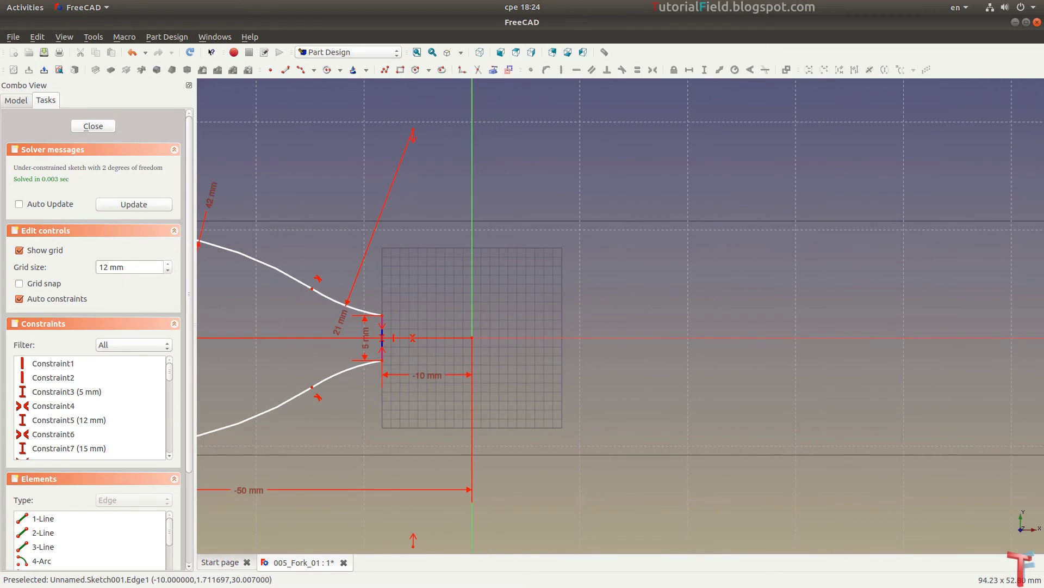
scroll(655, 326, down, 3)
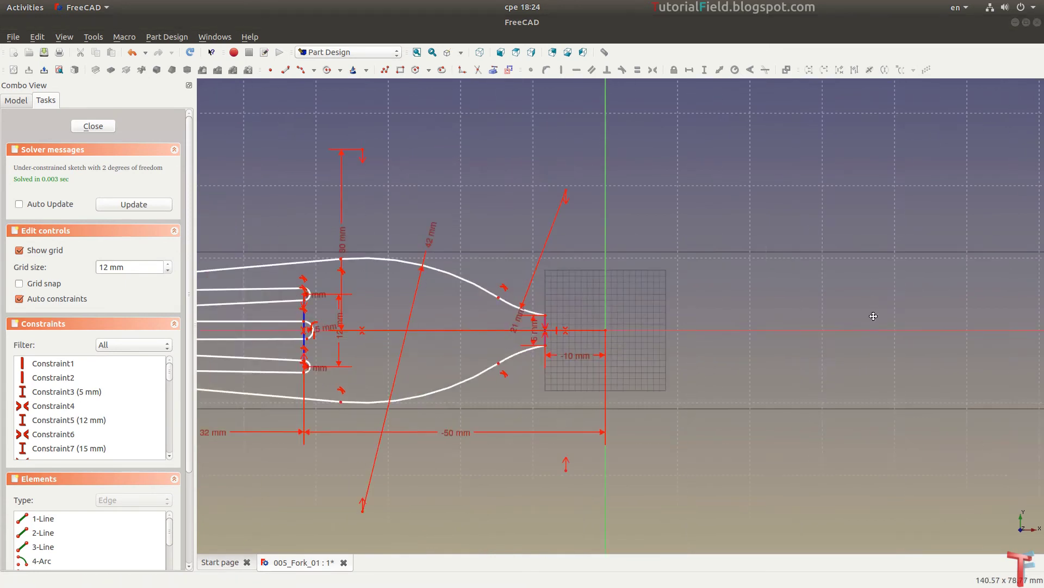
scroll(655, 326, up, 2)
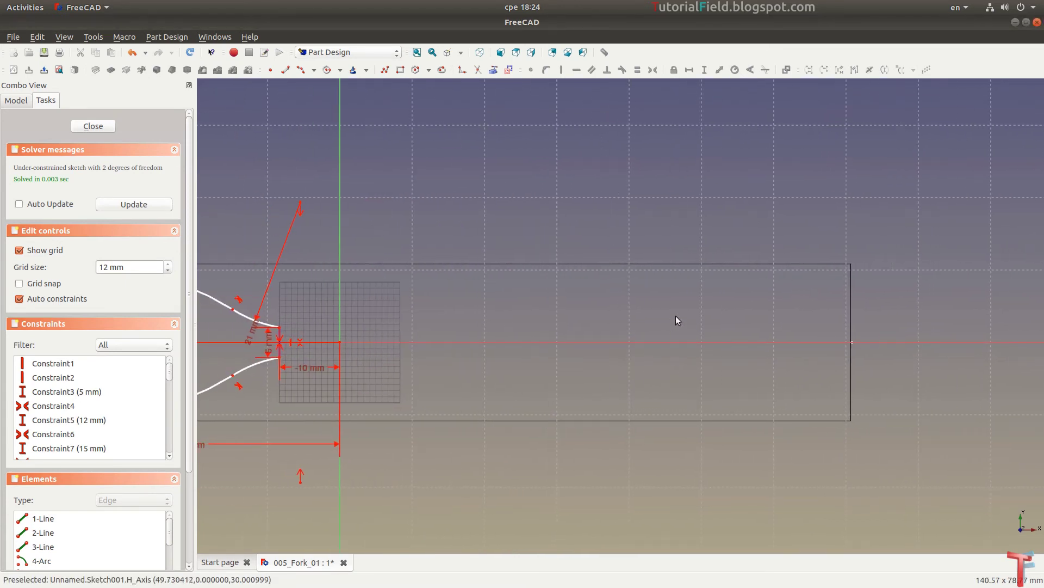
scroll(676, 327, up, 2)
scroll(677, 345, up, 1)
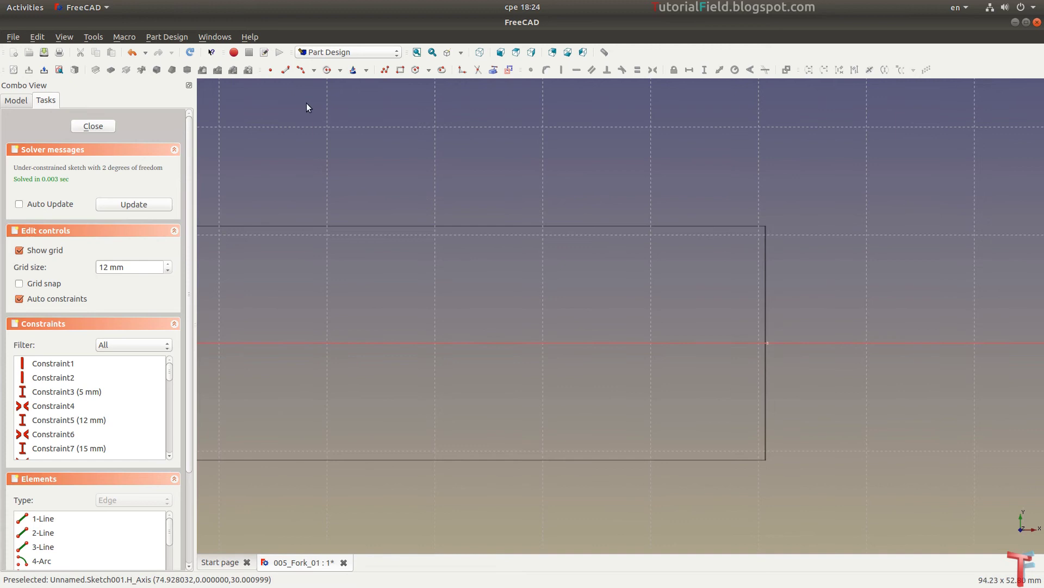
Draw the handle's rounded end arc from two end points and a rim point
click(314, 71)
click(348, 96)
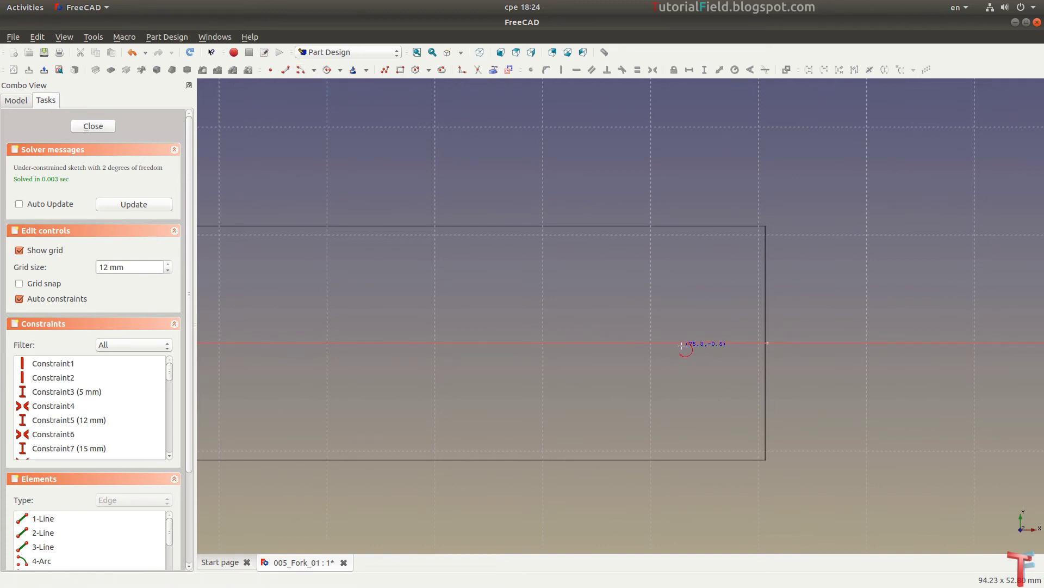
click(706, 343)
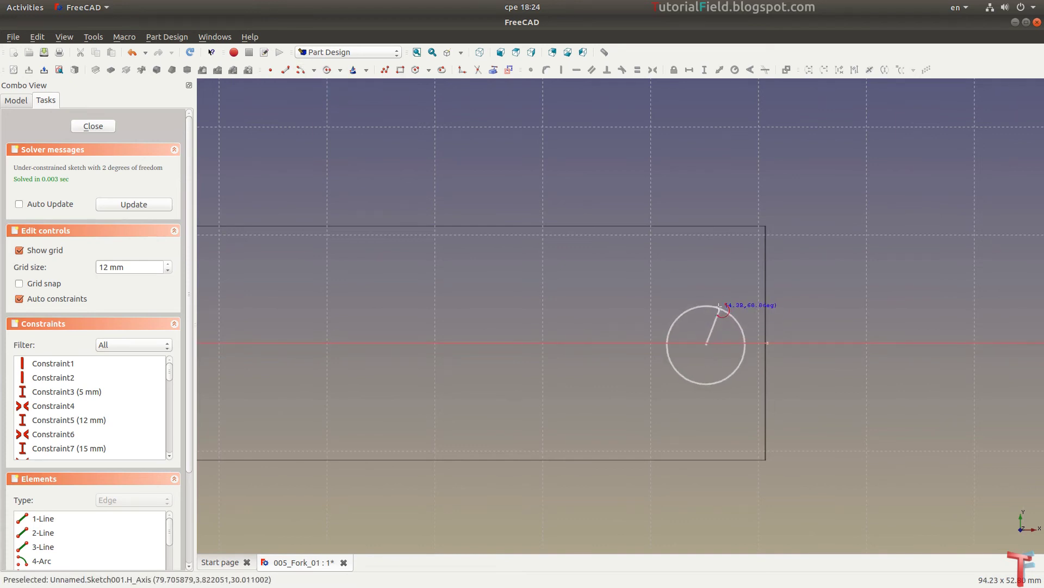
click(719, 303)
click(726, 380)
scroll(735, 366, up, 3)
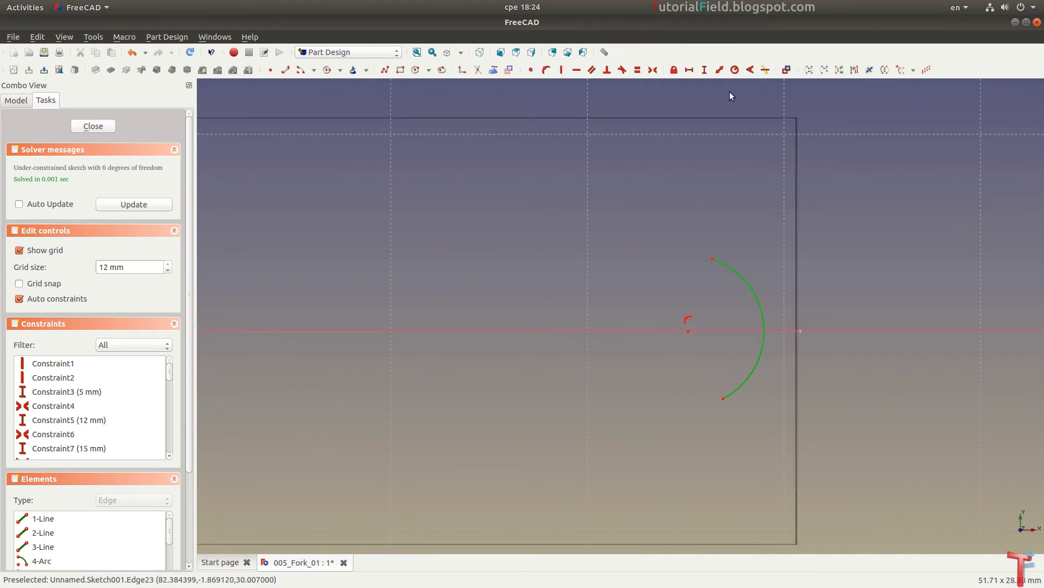
Give the end arc a 5.5 mm radius
click(735, 70)
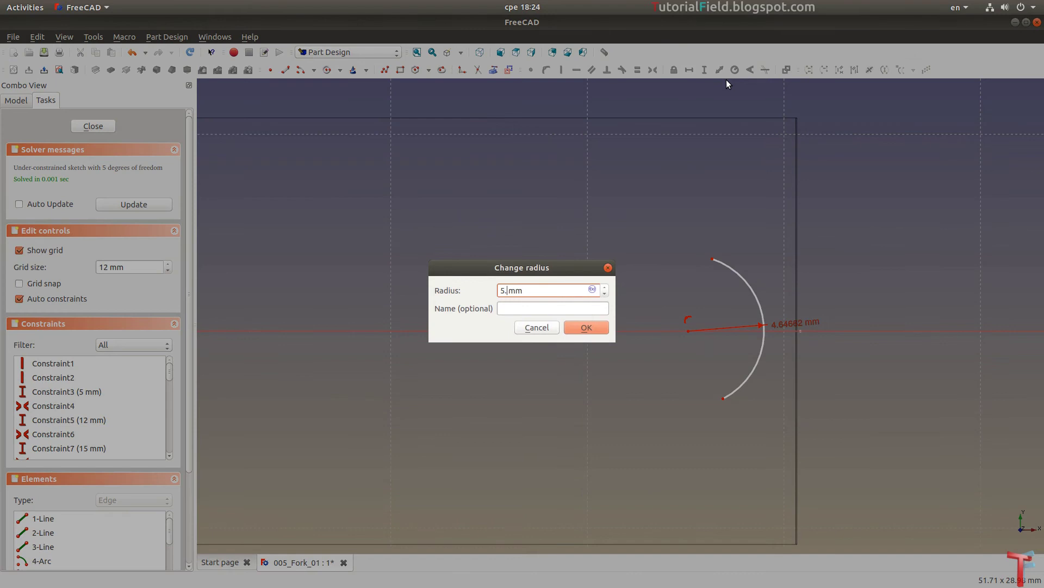
text(5)
key(Return)
scroll(687, 305, down, 3)
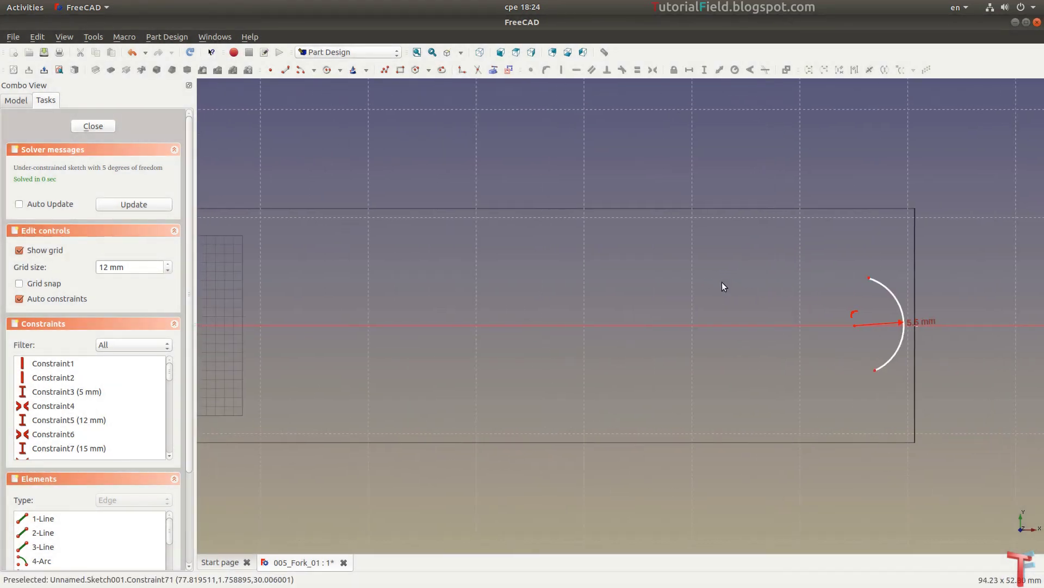
scroll(722, 287, down, 2)
scroll(643, 304, up, 1)
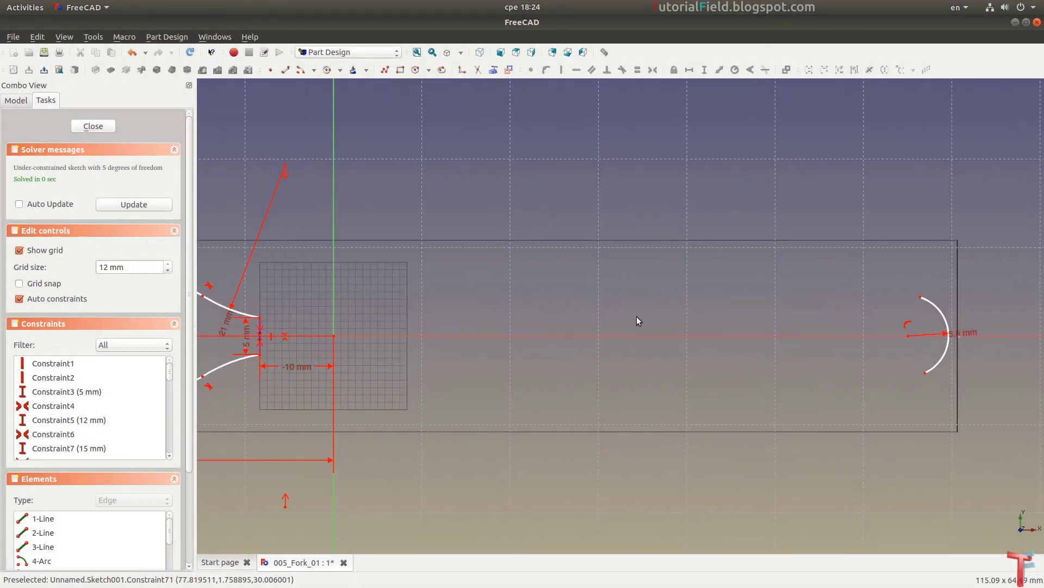
Draw the upper handle edge to the end arc, unconstrained horizontally and tangent to the arc
click(286, 69)
click(260, 316)
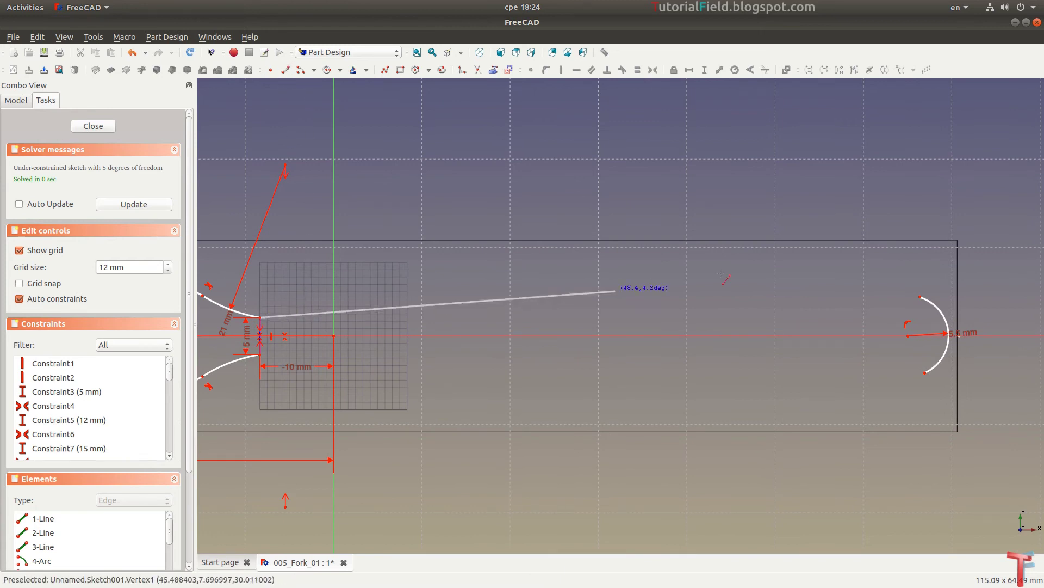
click(920, 297)
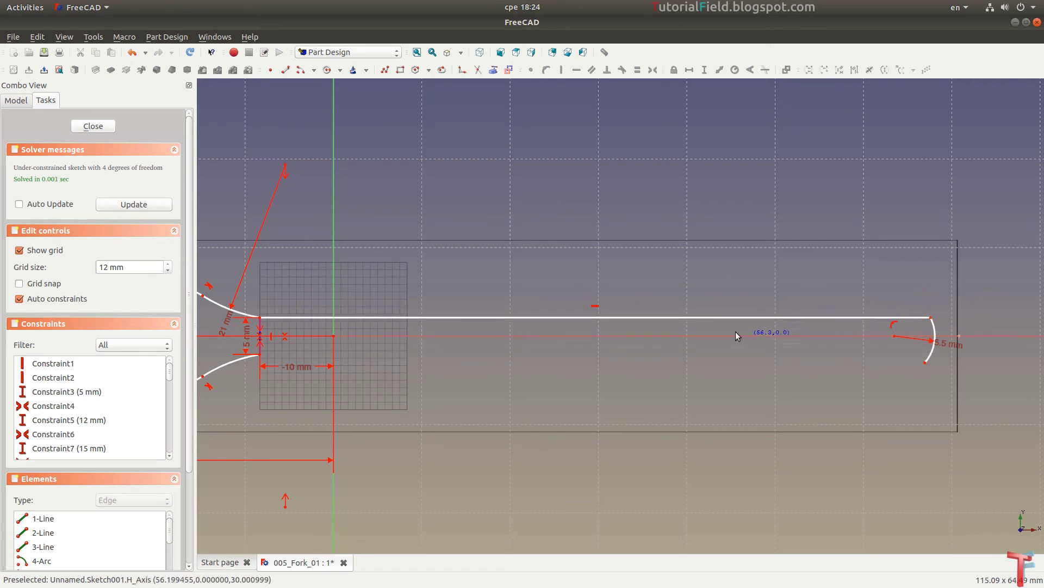
click(595, 306)
key(Delete)
scroll(883, 326, up, 3)
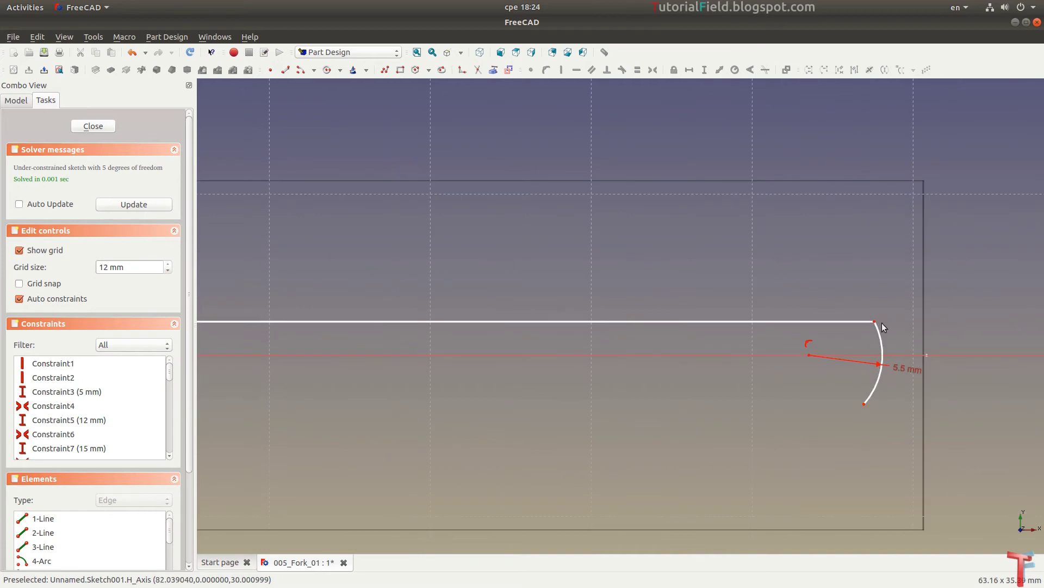
click(876, 323)
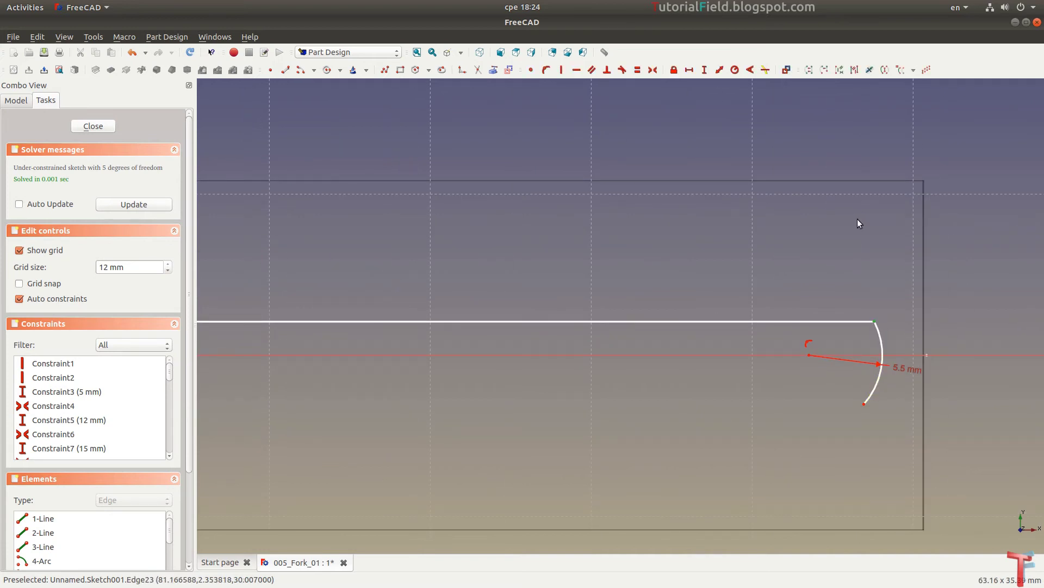
click(623, 70)
scroll(730, 225, down, 2)
scroll(778, 366, down, 2)
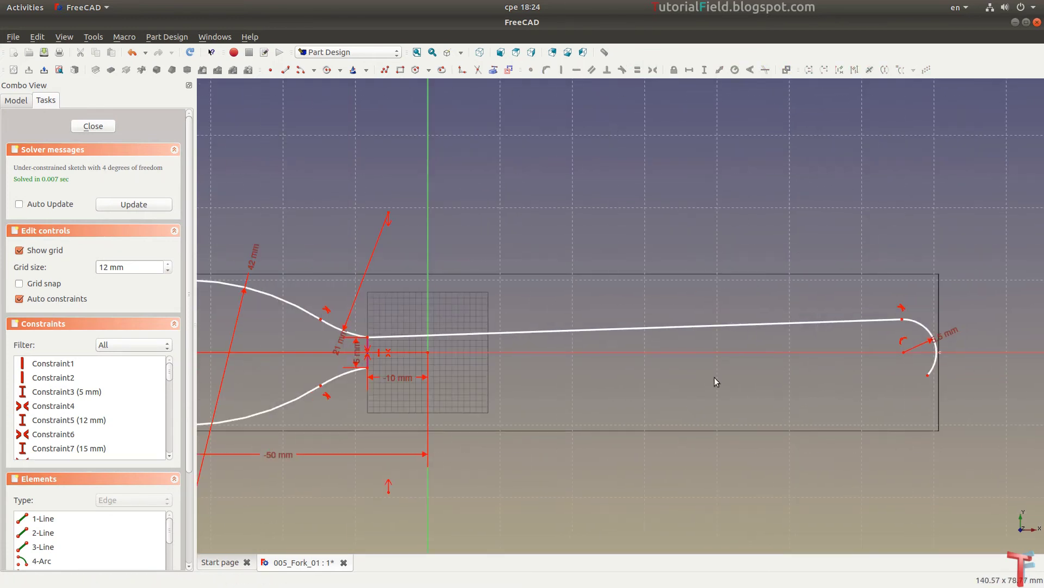
Draw the lower handle edge to the arc's lower tip, tangent to the end arc
drag(926, 381, 890, 395)
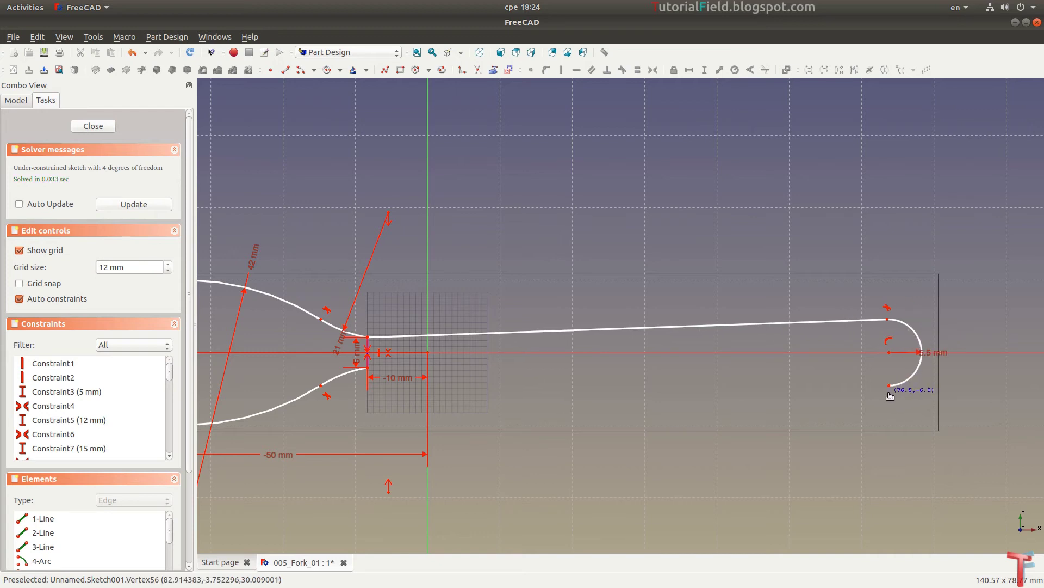
click(289, 71)
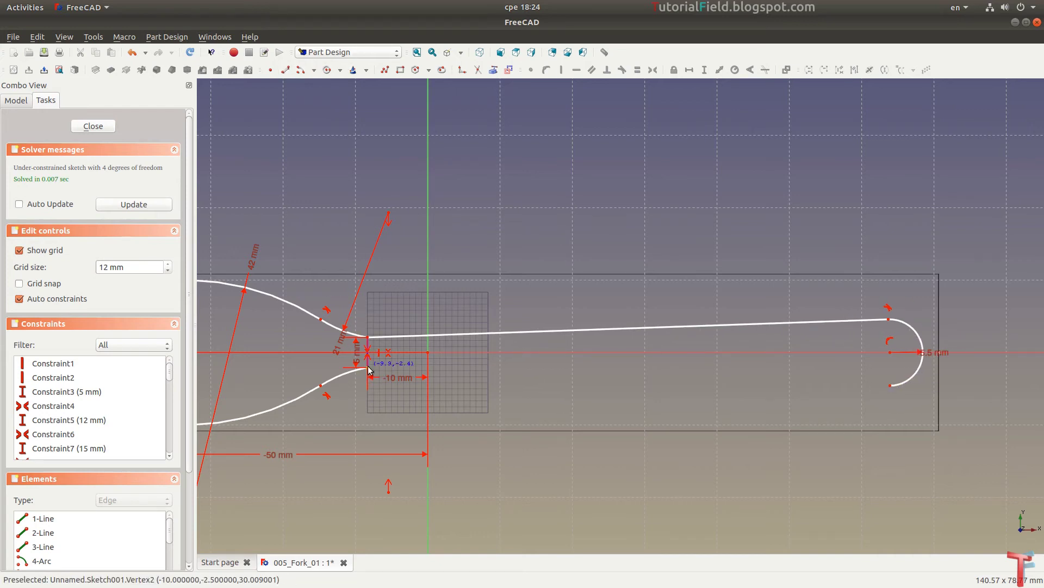
click(368, 370)
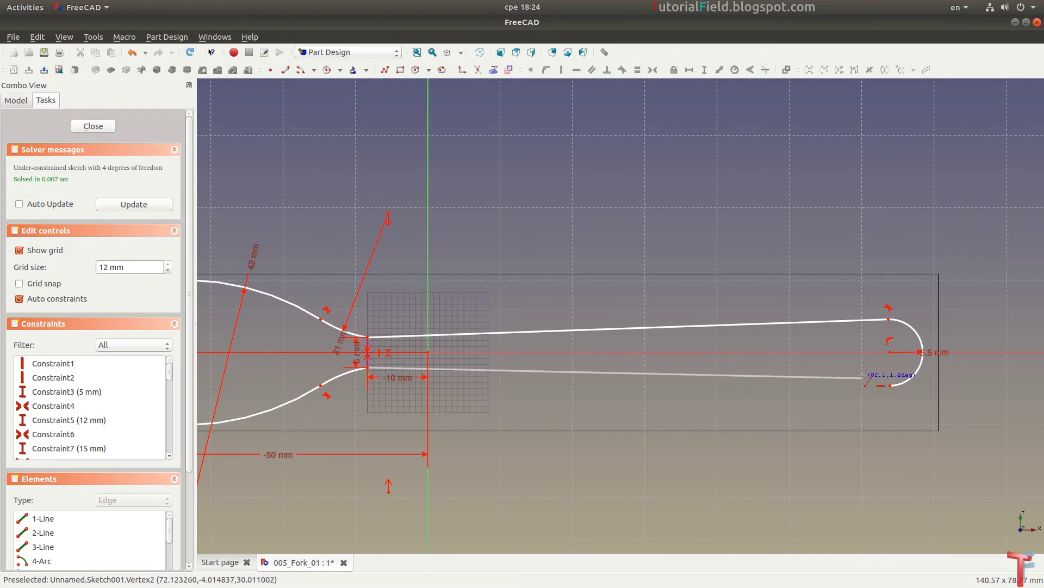
click(890, 385)
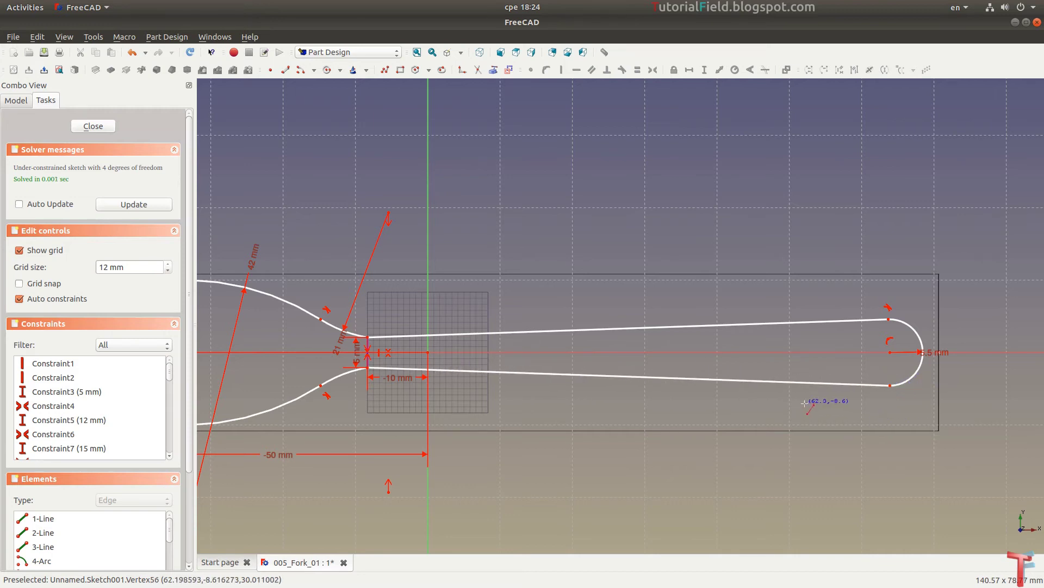
click(891, 386)
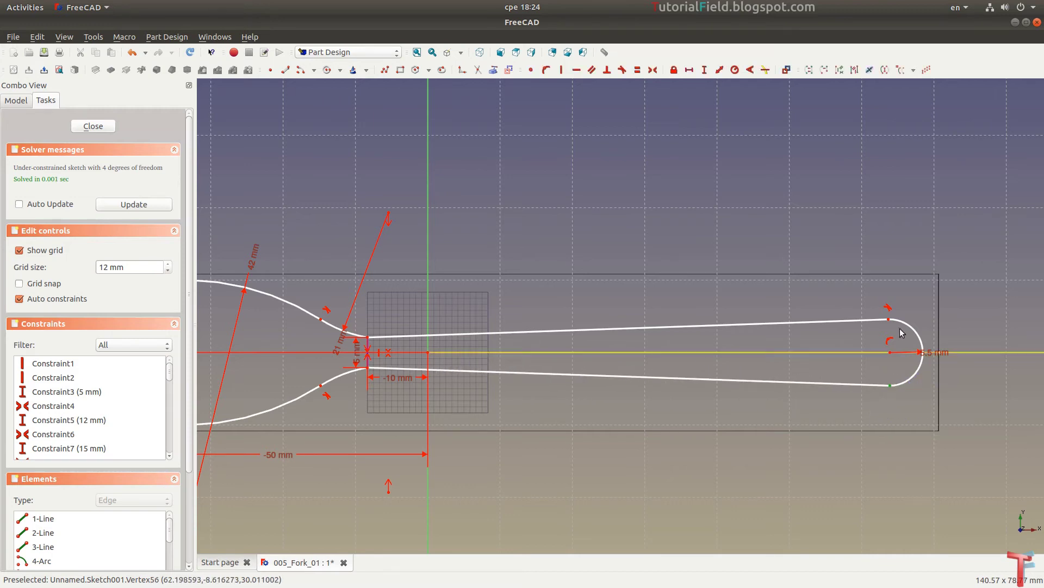
click(622, 70)
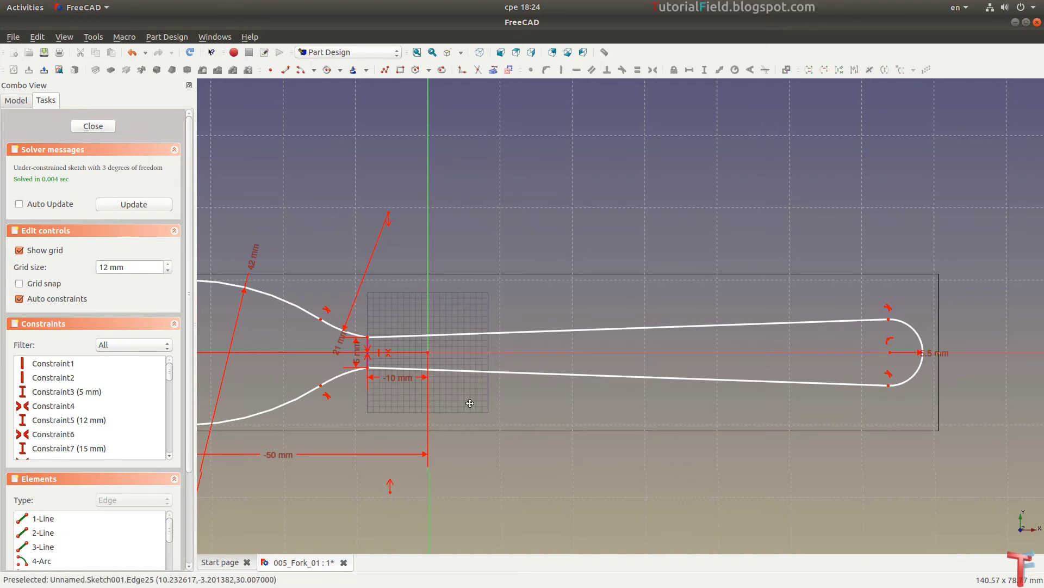
middle_drag(417, 369, 510, 369)
scroll(417, 387, up, 4)
scroll(409, 380, up, 3)
scroll(409, 376, up, 2)
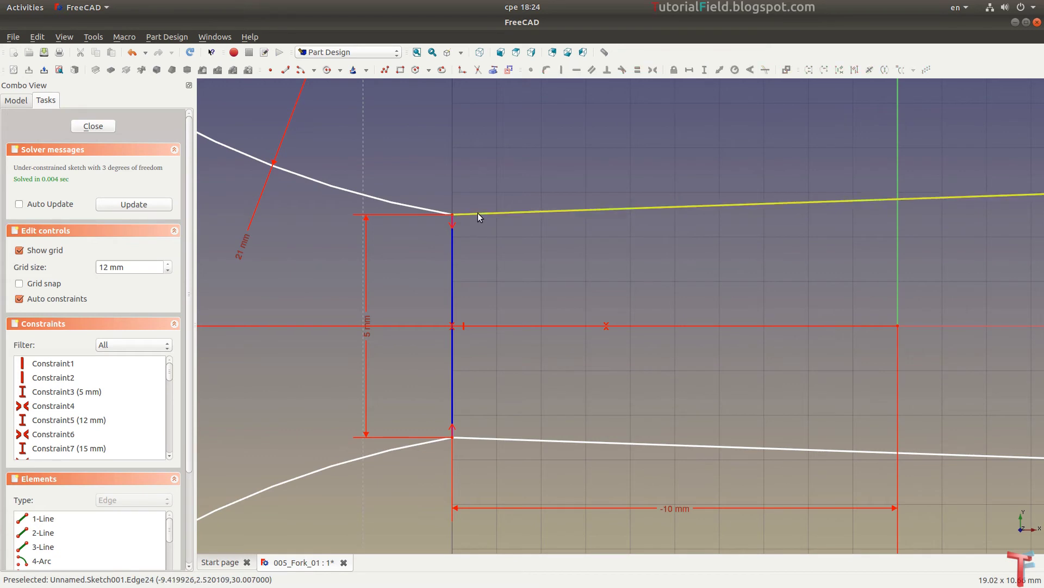
Make the neck's upper curve tangent to the upper handle edge
click(478, 214)
click(436, 212)
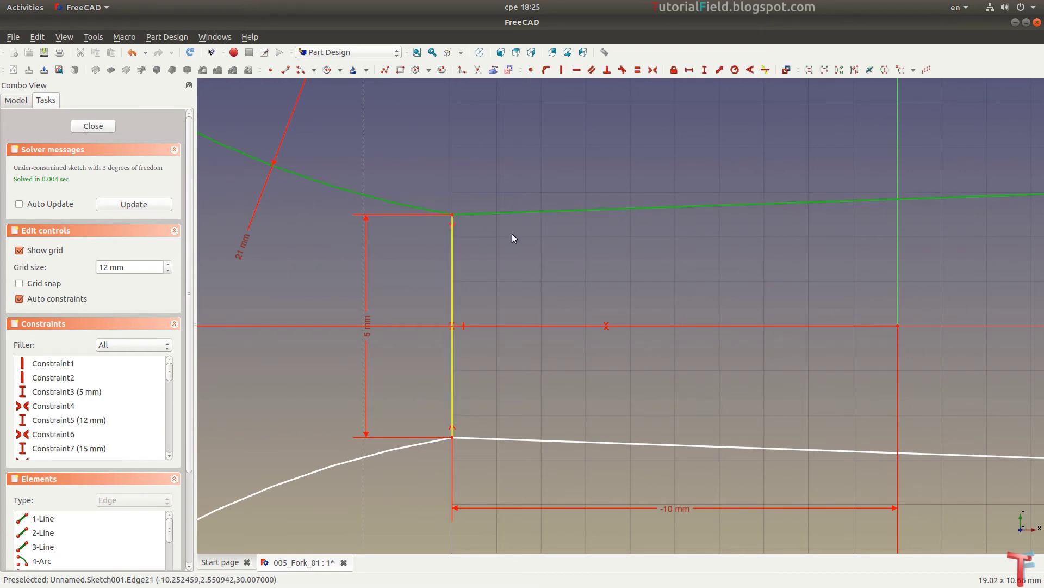
click(622, 69)
scroll(595, 351, down, 3)
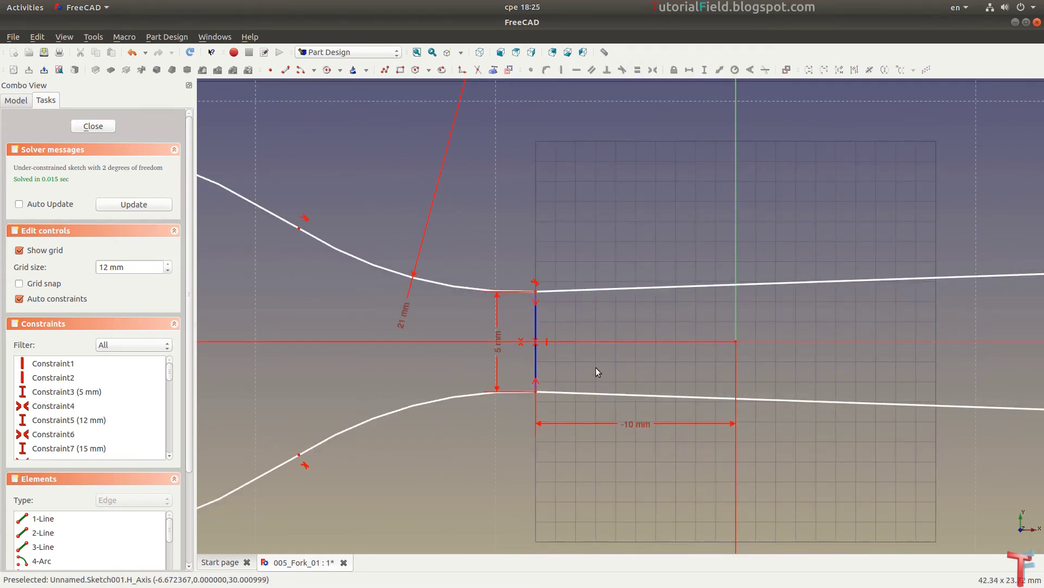
scroll(596, 367, down, 2)
scroll(571, 370, down, 1)
scroll(544, 375, down, 2)
scroll(505, 380, down, 1)
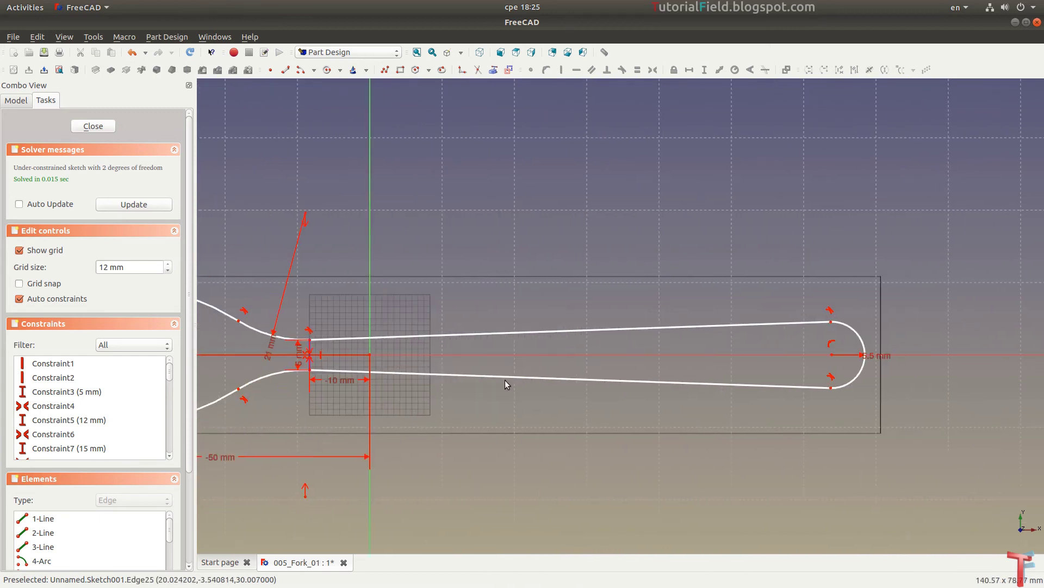
Place the end arc's centre 79 mm from the vertical axis and tidy the dimension labels
click(831, 355)
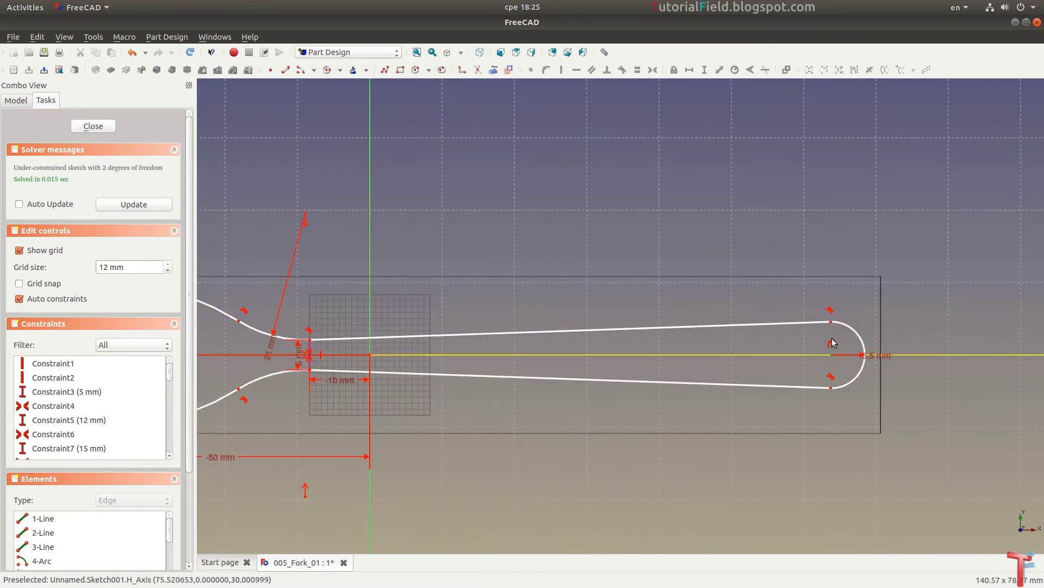
click(689, 70)
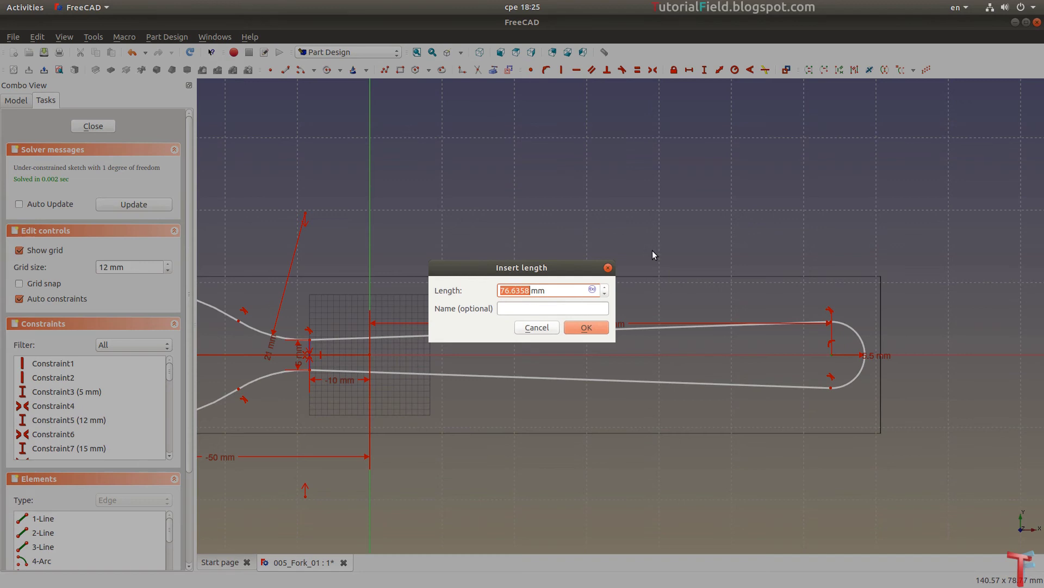
text(79)
key(Return)
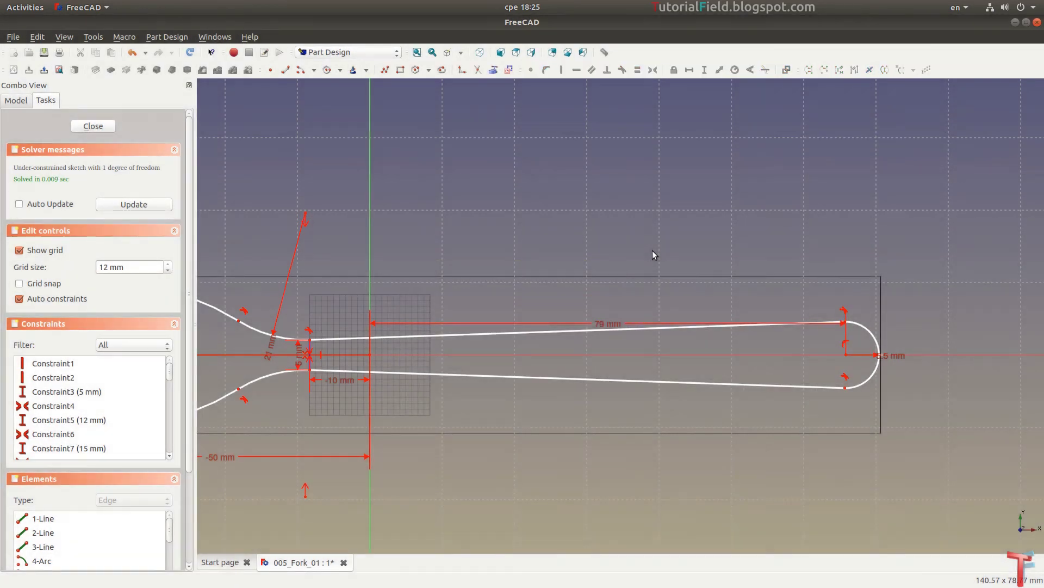
drag(602, 325, 618, 457)
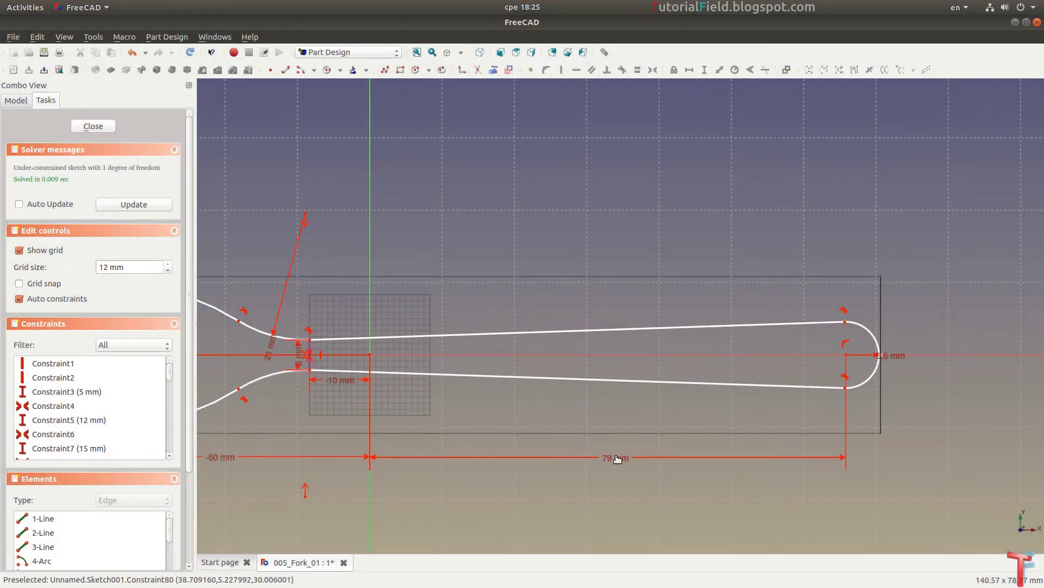
drag(899, 352, 901, 324)
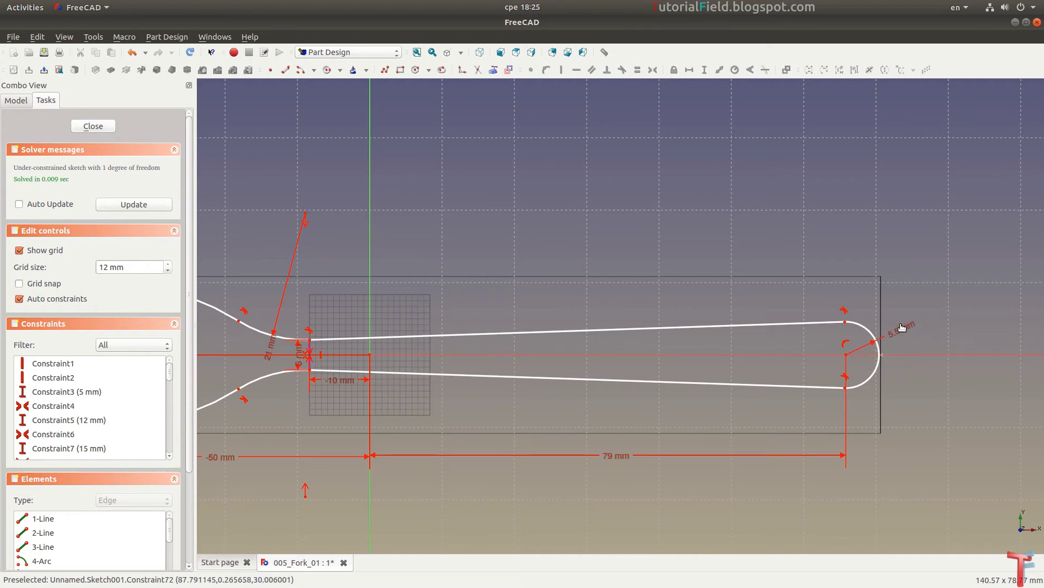
Zoom and pan in the sketch to bring the fork's neck and slot ends into view
scroll(852, 298, down, 2)
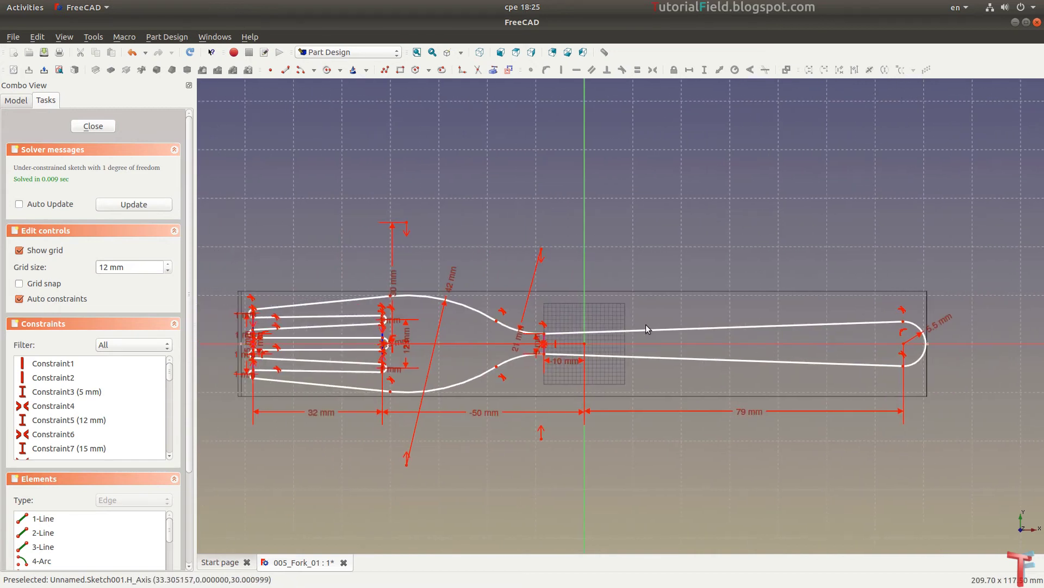
scroll(635, 324, up, 1)
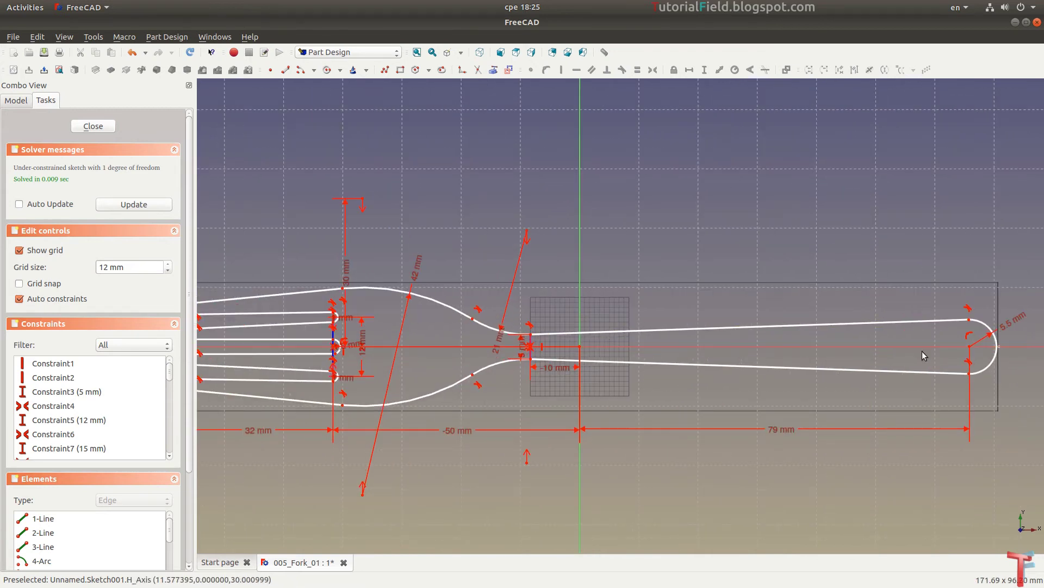
scroll(923, 351, up, 2)
scroll(890, 325, up, 1)
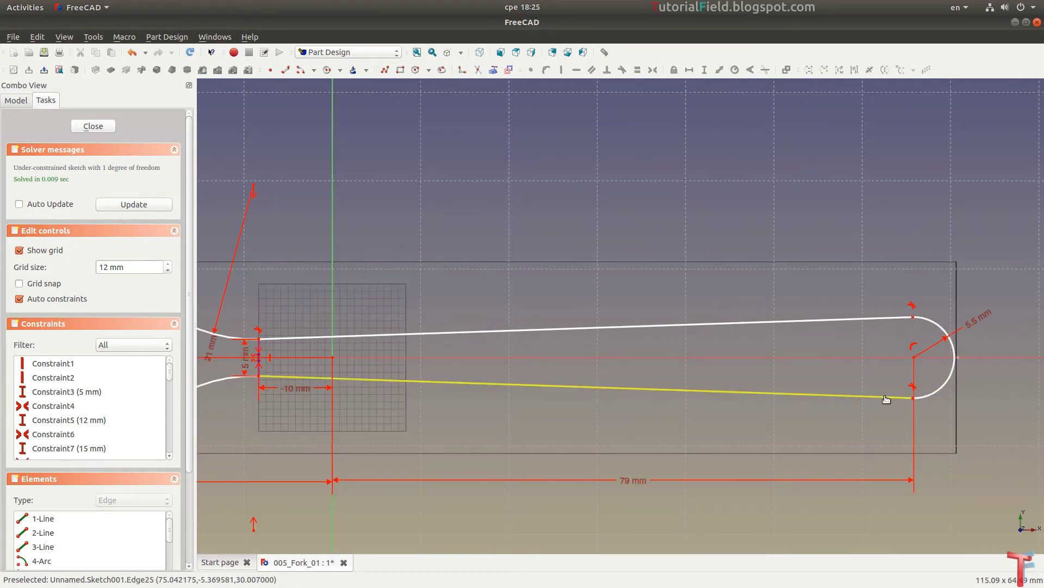
scroll(537, 406, up, 2)
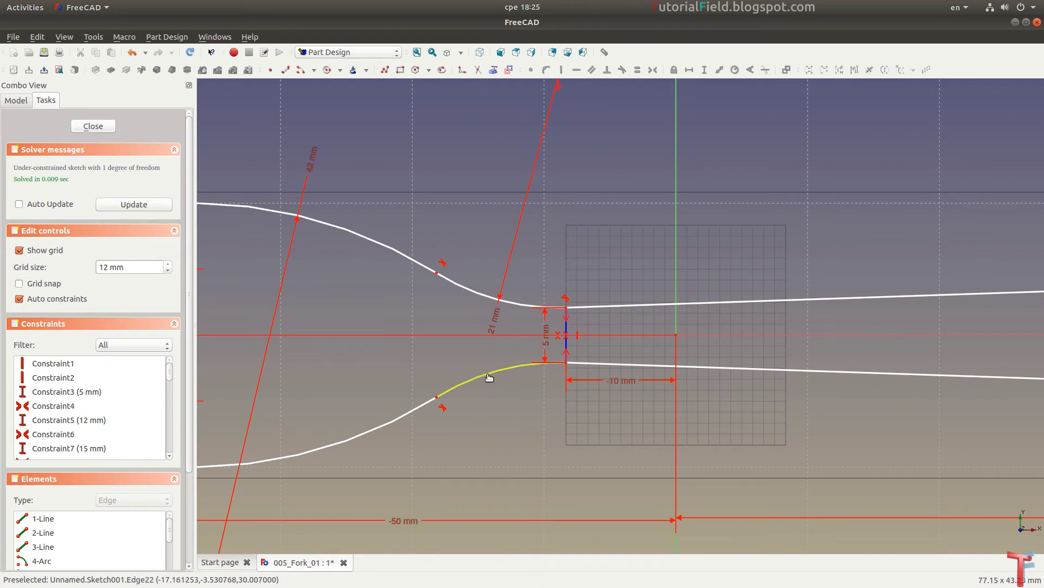
mouse_move(427, 306)
middle_down()
mouse_move(381, 315)
mouse_move(497, 326)
middle_up()
scroll(587, 338, up, 2)
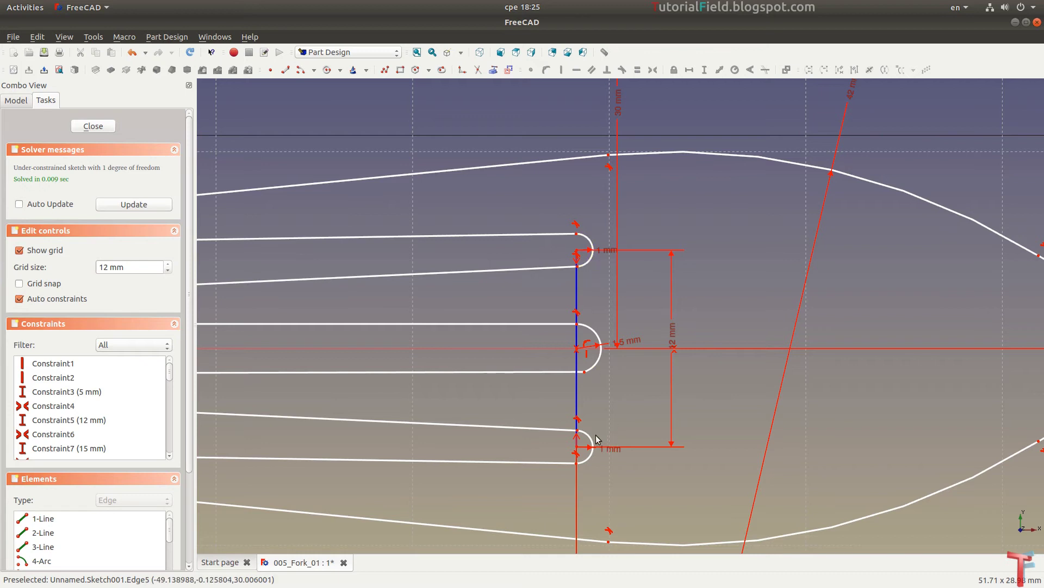
scroll(598, 439, down, 2)
scroll(544, 381, down, 2)
scroll(432, 440, up, 4)
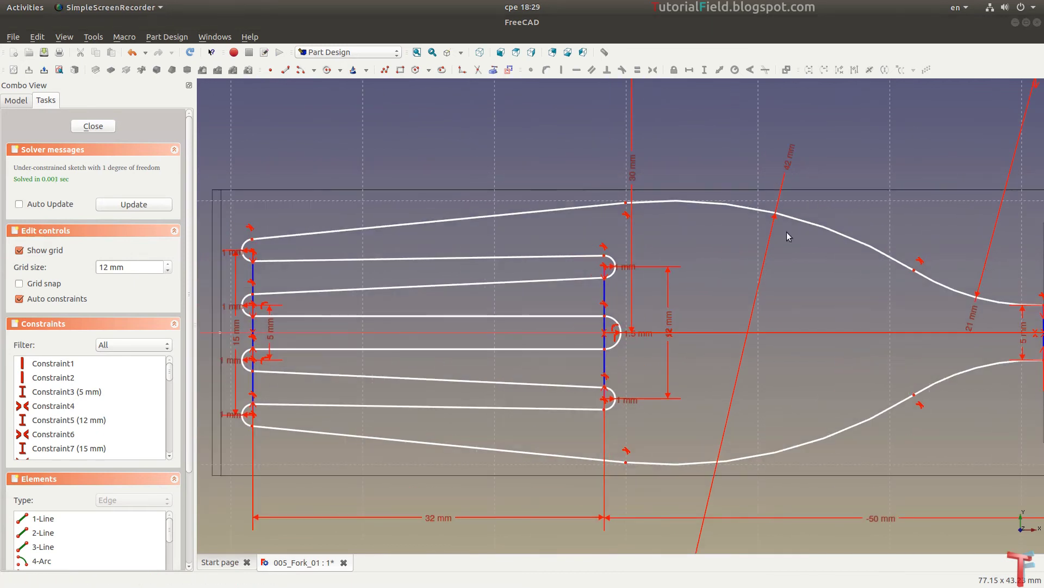
scroll(670, 306, up, 1)
scroll(558, 315, up, 1)
scroll(730, 334, up, 1)
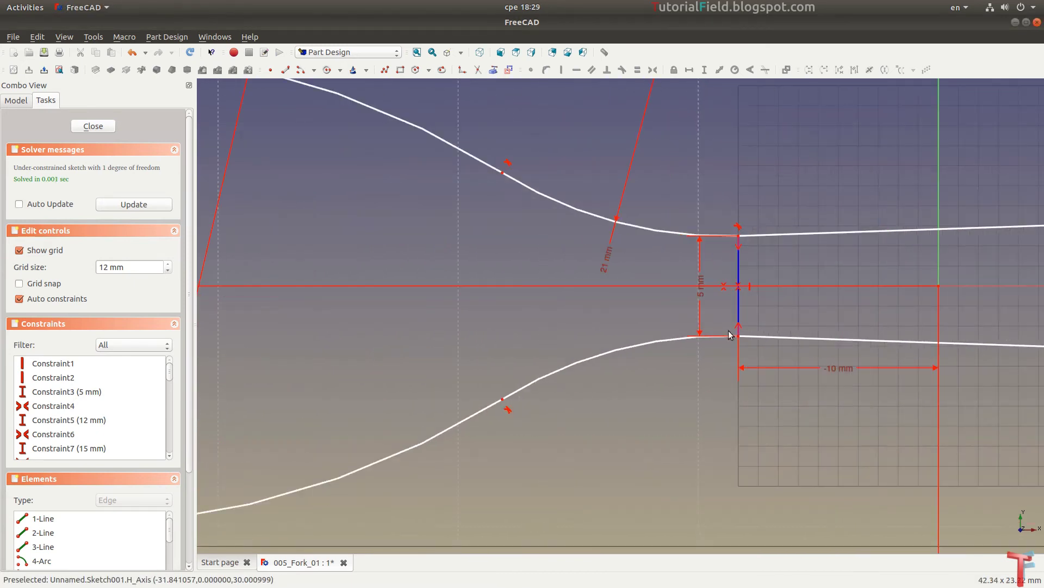
scroll(730, 334, up, 1)
scroll(704, 362, up, 1)
scroll(704, 373, up, 1)
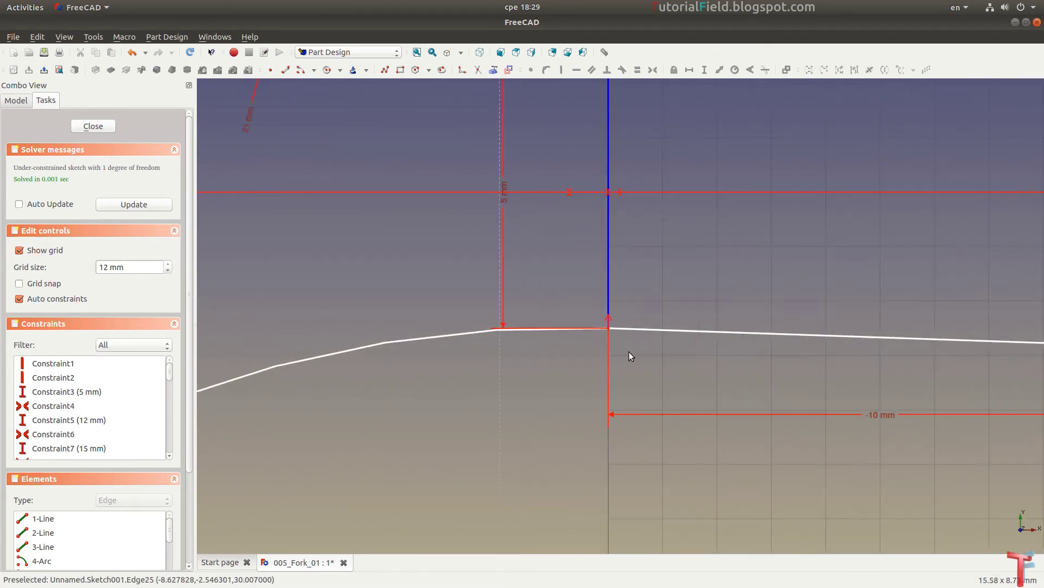
Make the two neck edges tangent, then zoom out to frame the whole fully constrained outline
click(639, 322)
click(394, 327)
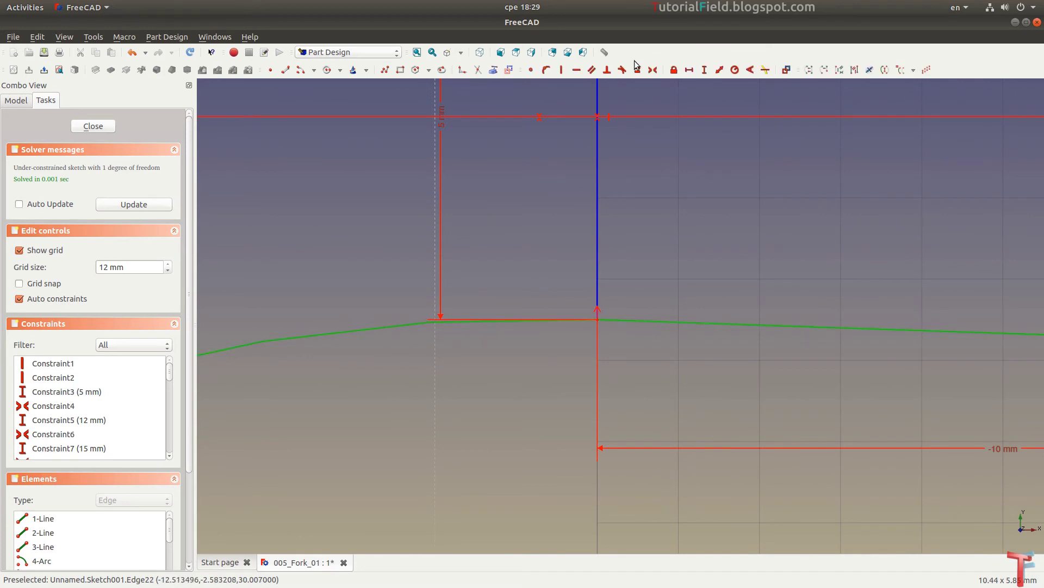
click(636, 67)
scroll(686, 278, down, 2)
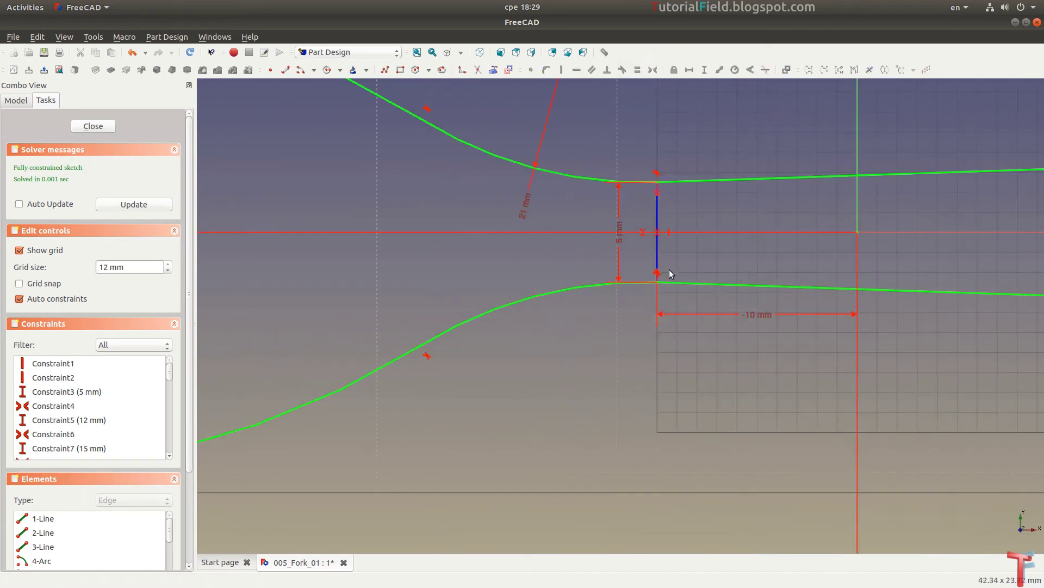
scroll(671, 272, down, 2)
scroll(755, 254, down, 2)
scroll(723, 271, down, 1)
scroll(680, 289, down, 1)
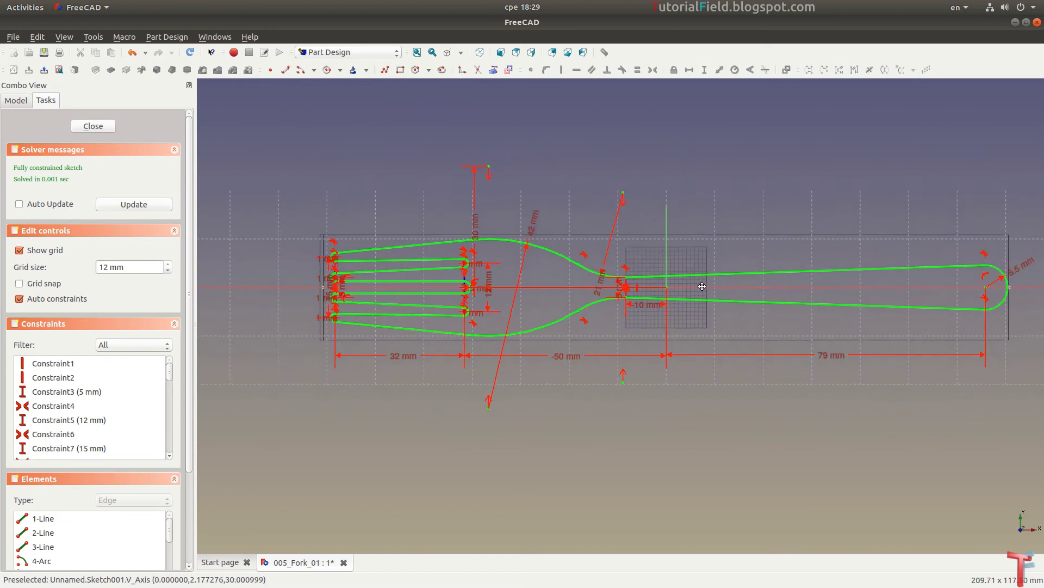
middle_drag(702, 286, 690, 288)
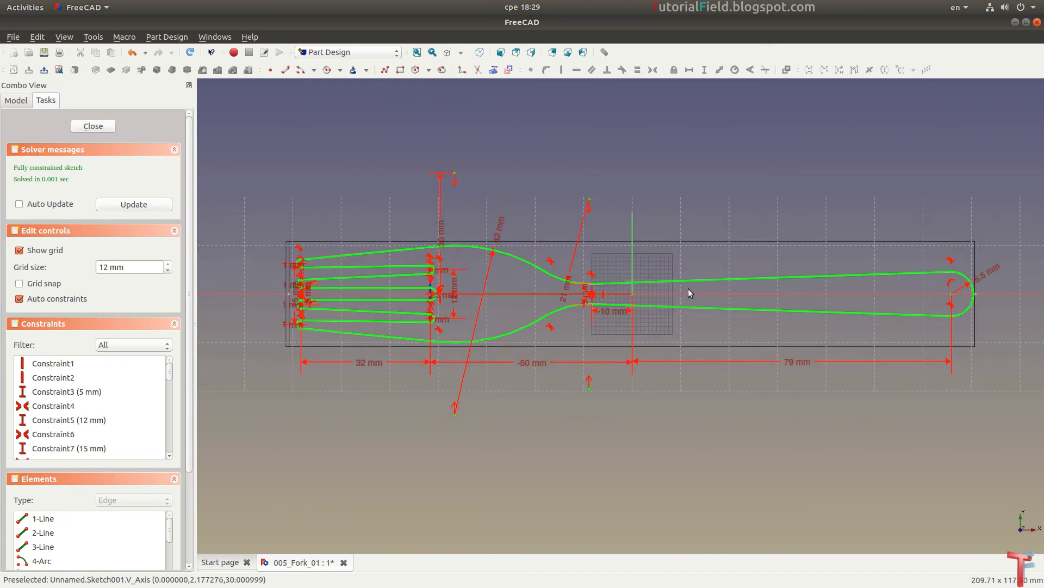
Exit the sketch, switch to axonometric view, and shade the model with the As is draw style
click(96, 125)
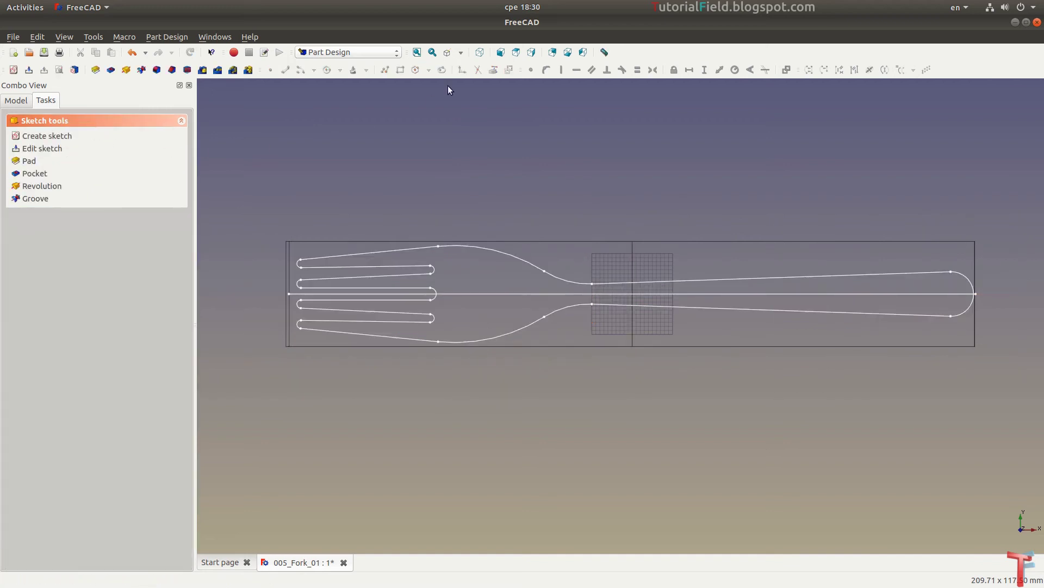
click(479, 52)
mouse_move(502, 193)
middle_down()
mouse_move(504, 242)
mouse_move(487, 303)
mouse_move(708, 277)
middle_up()
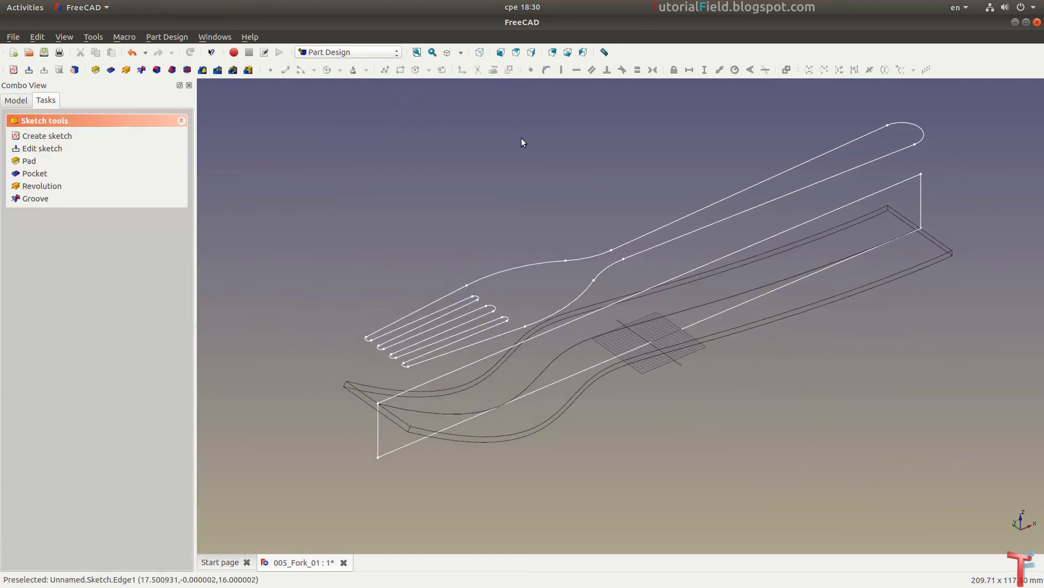
click(461, 53)
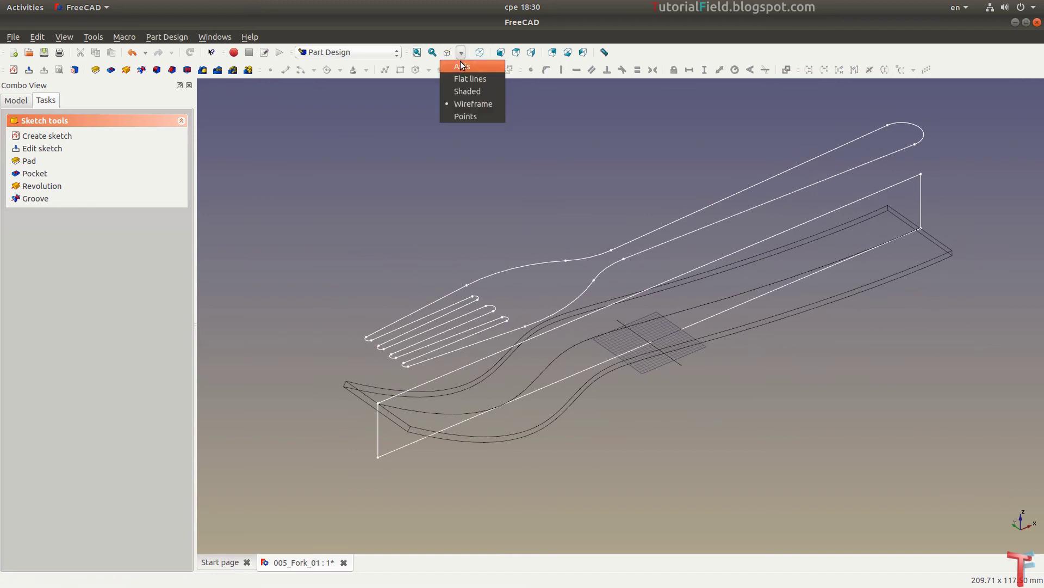
click(462, 66)
middle_drag(493, 233, 518, 226)
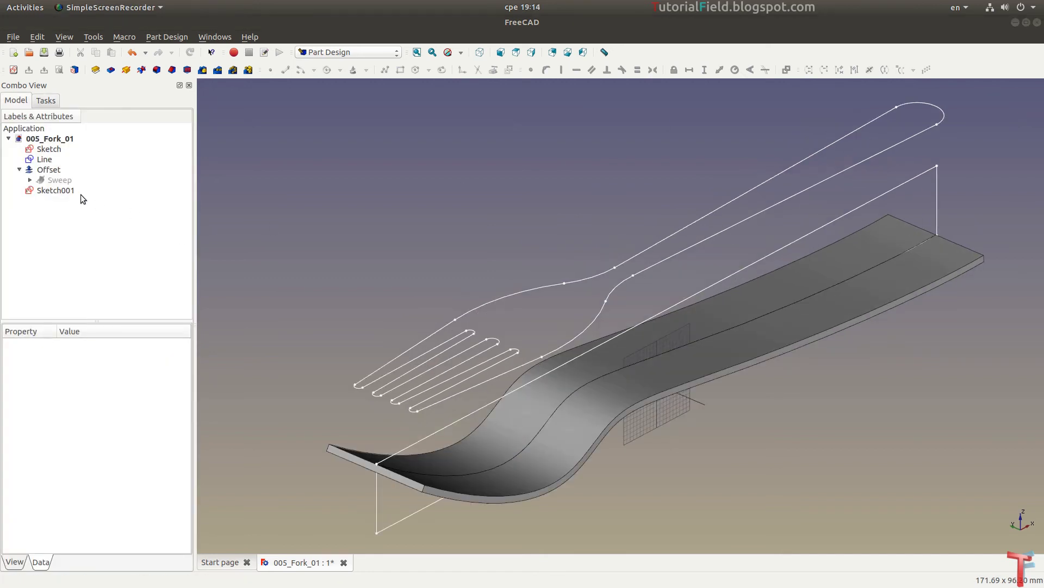
Reopen Sketch001 and change the neck distance to -15 mm and the curve radius to 40 mm
click(57, 191)
right_click(58, 191)
click(87, 197)
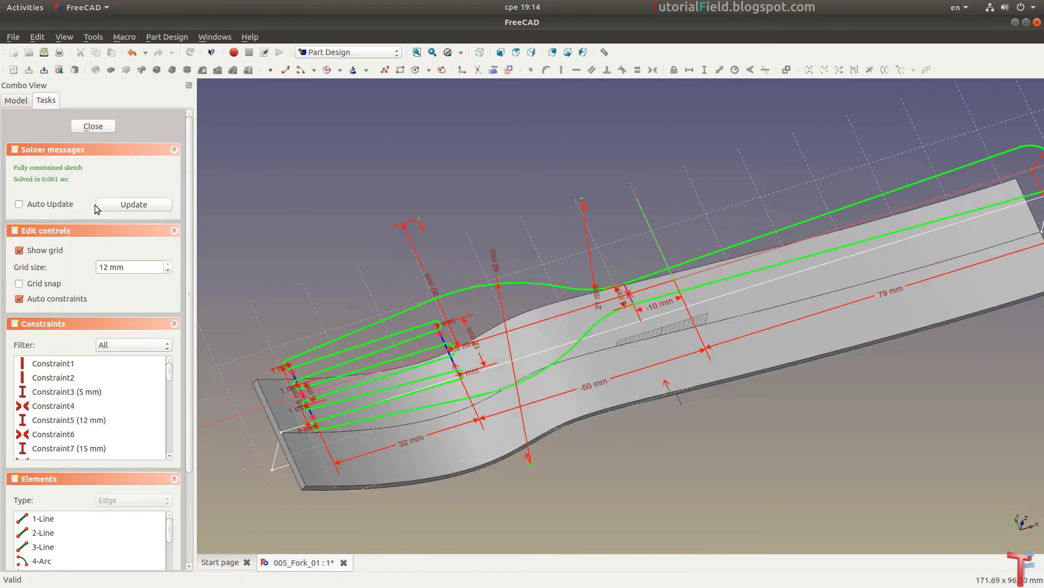
scroll(629, 300, up, 1)
scroll(630, 305, up, 3)
scroll(642, 326, up, 3)
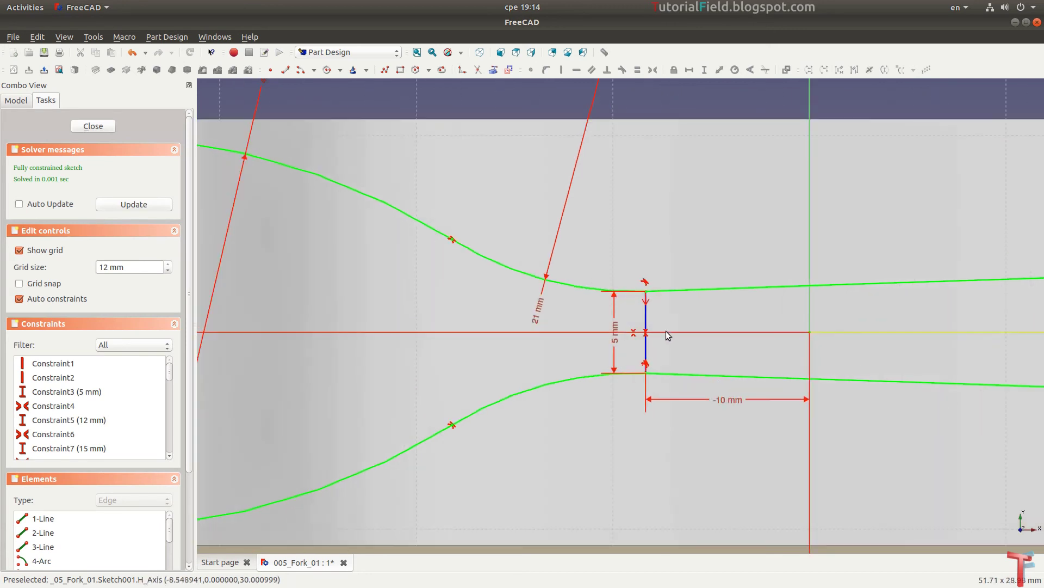
scroll(655, 381, up, 1)
double_click(690, 400)
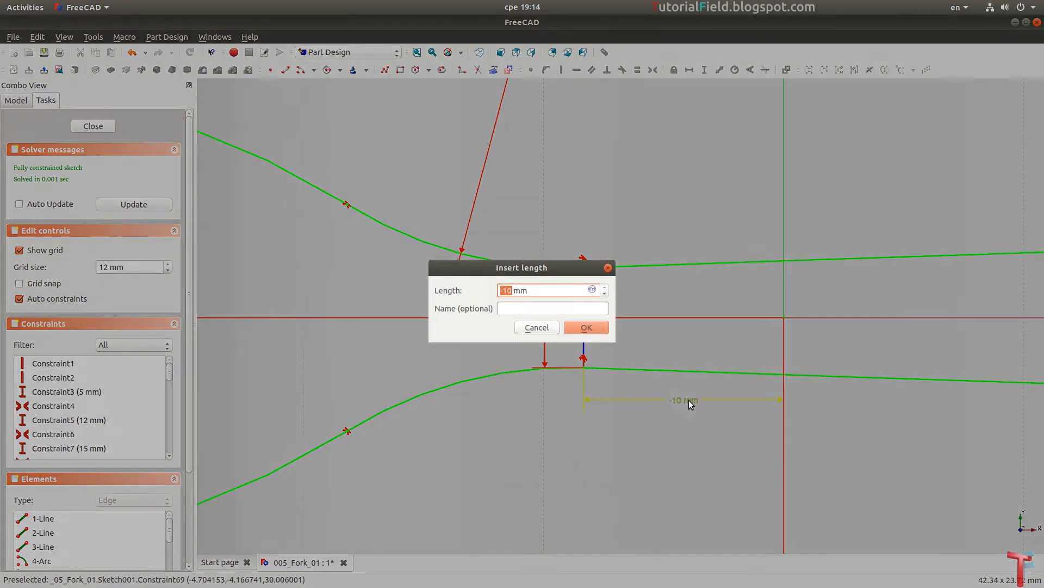
text(-)
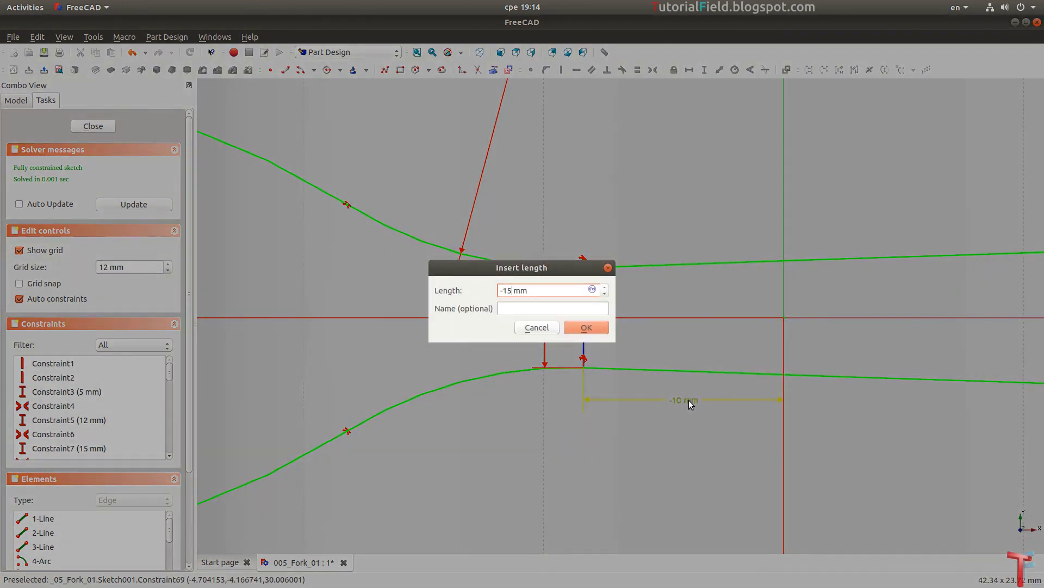
key(Return)
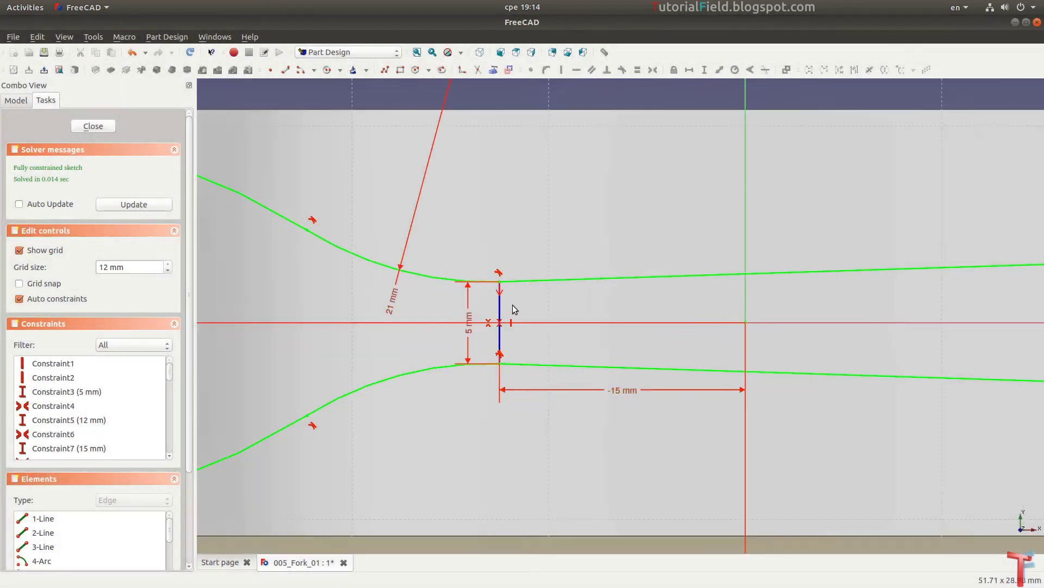
double_click(466, 318)
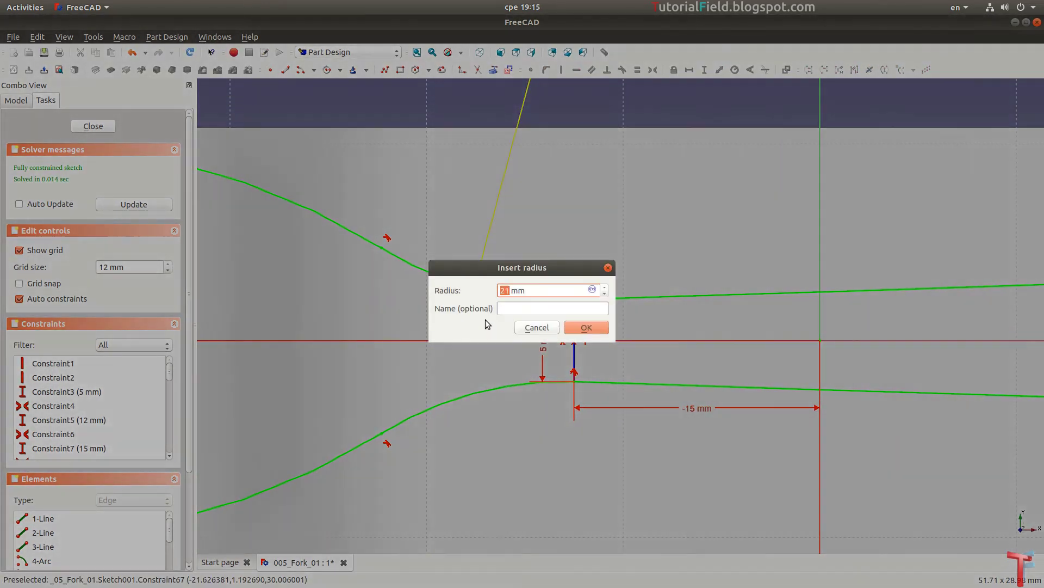
text(40)
key(Return)
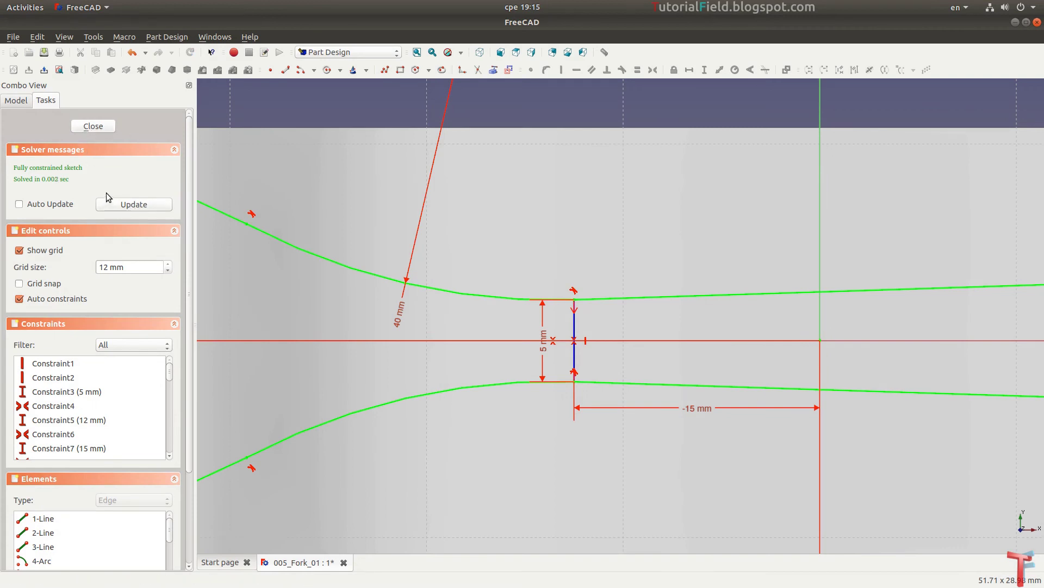
Close Sketch001, reopen it to confirm it is fully constrained, and close it again
click(94, 126)
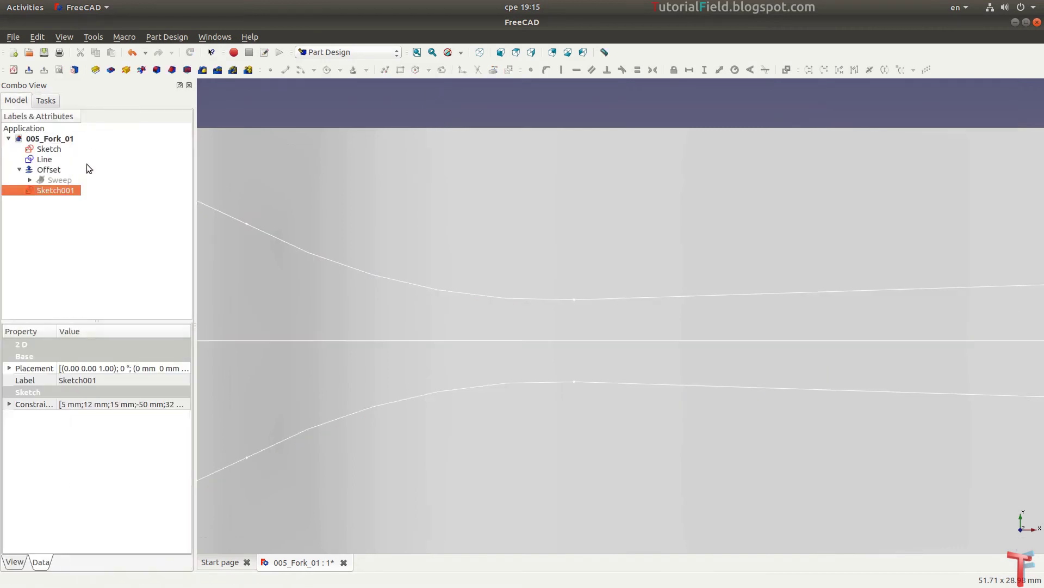
right_click(61, 193)
click(89, 199)
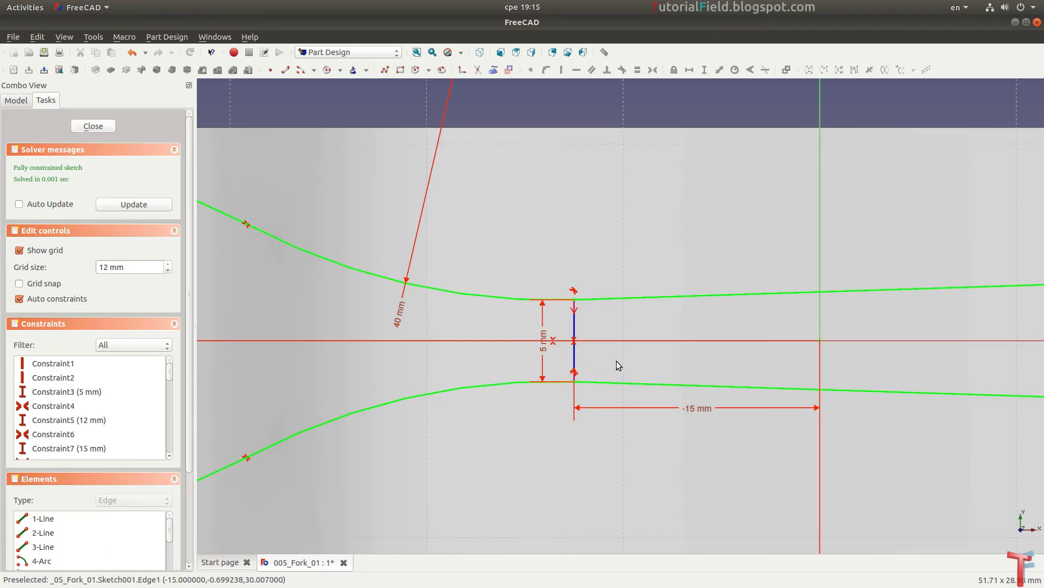
scroll(415, 335, down, 2)
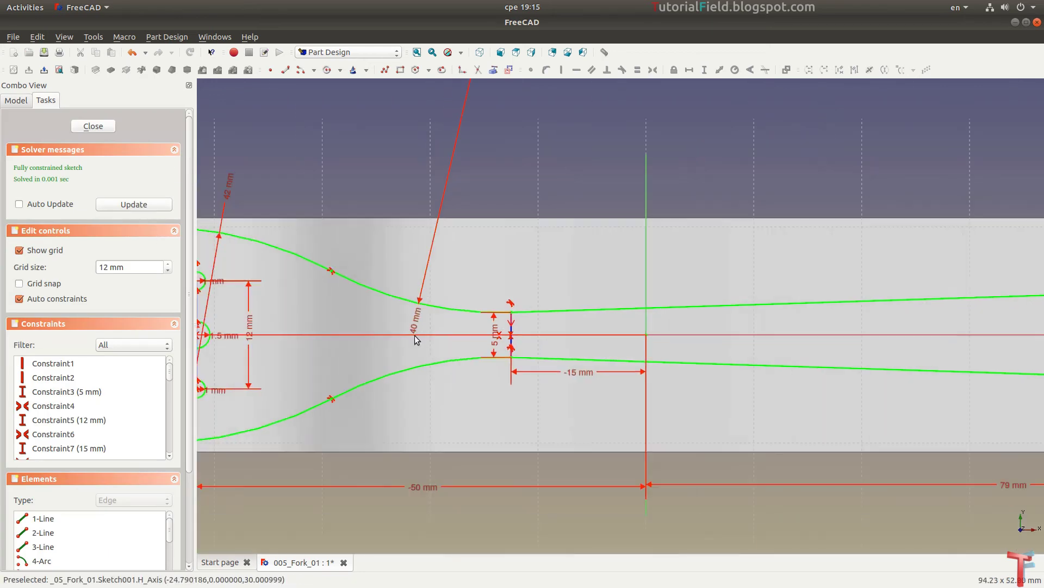
scroll(414, 335, up, 1)
scroll(452, 347, up, 1)
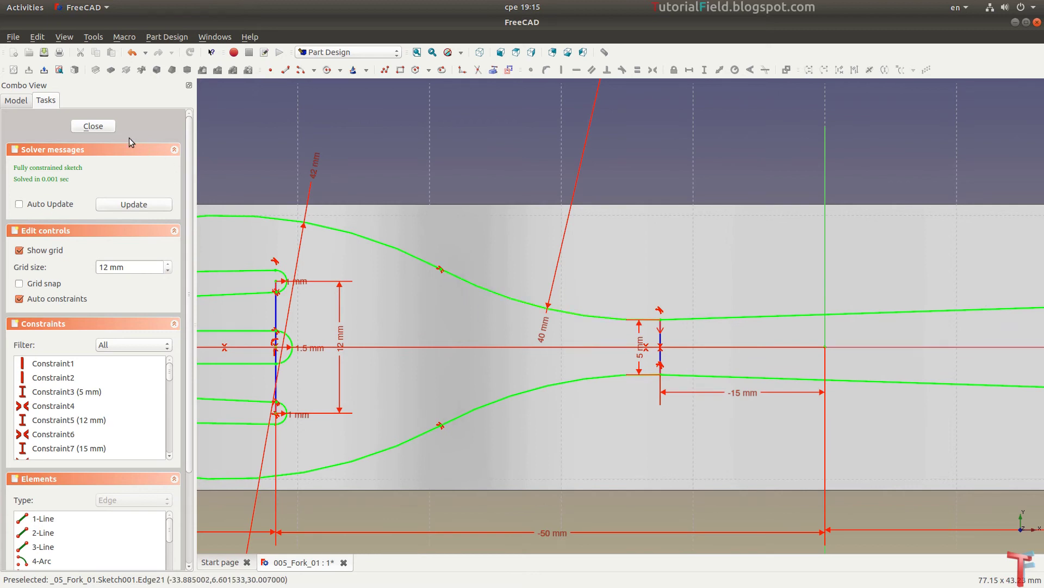
click(100, 127)
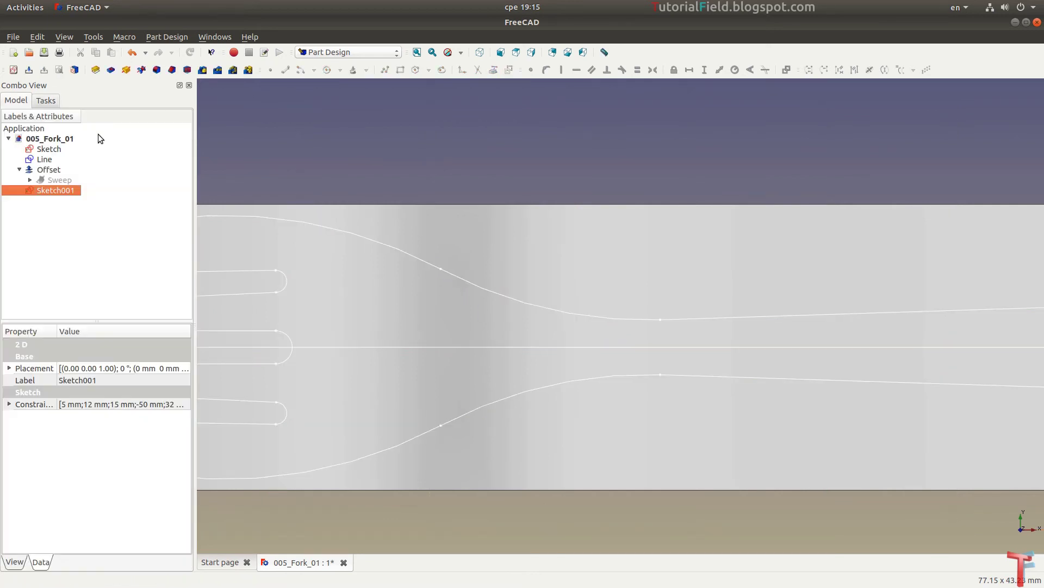
Pad Sketch001 reversed by 35 mm into a solid fork and expand Pad in the tree
click(480, 52)
mouse_move(481, 275)
middle_down()
mouse_move(632, 358)
mouse_move(511, 325)
middle_up()
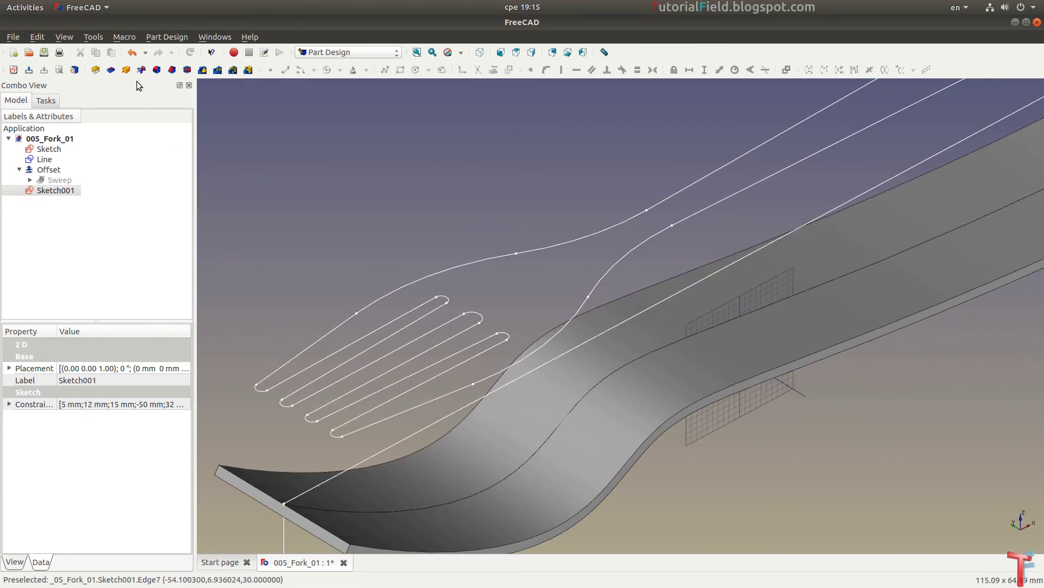
click(95, 69)
click(41, 221)
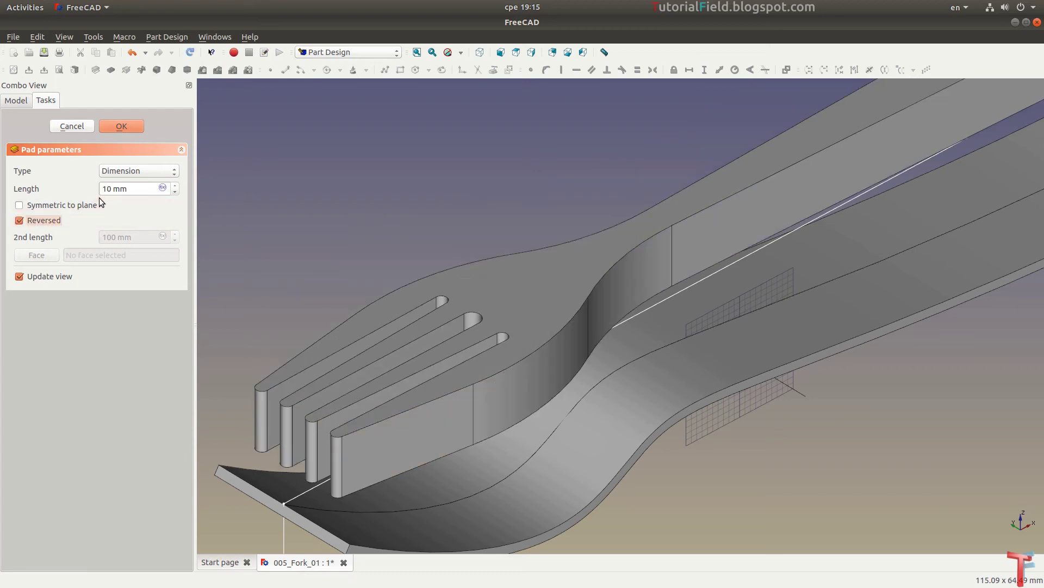
scroll(132, 188, up, 1)
scroll(131, 188, up, 1)
scroll(131, 188, up, 5)
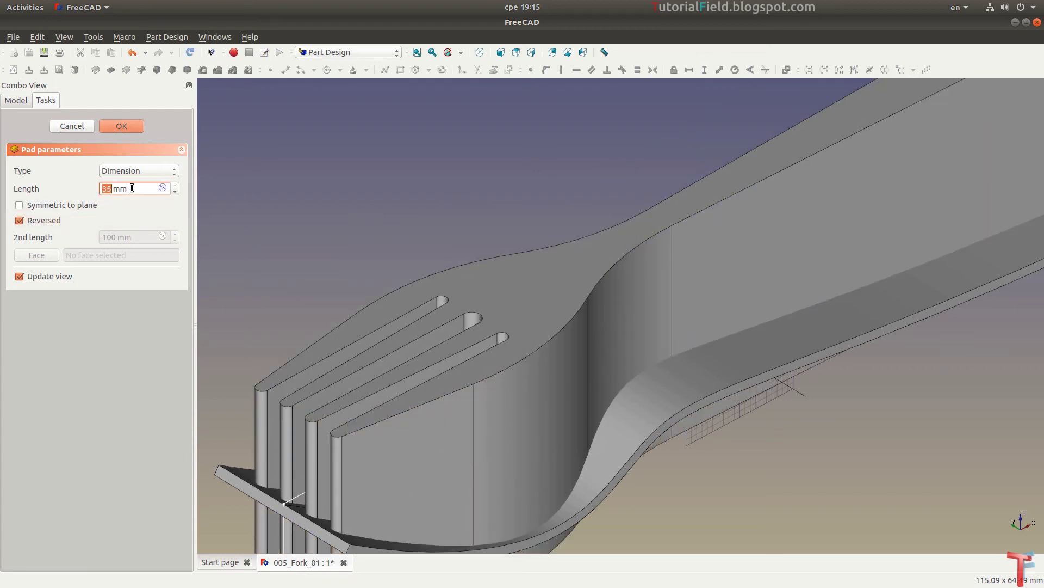
click(121, 128)
click(19, 190)
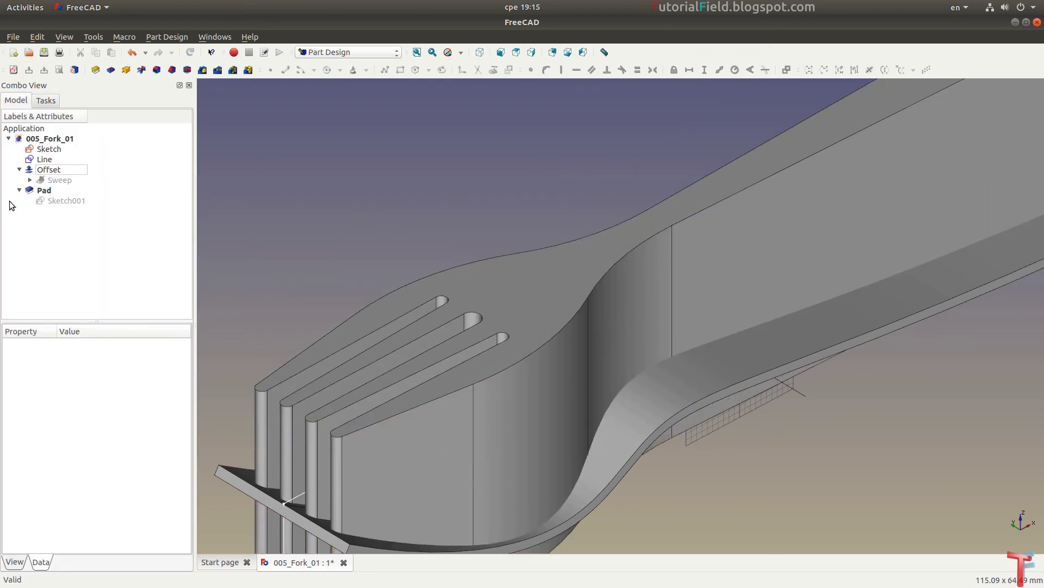
click(49, 169)
ctrl+click(50, 190)
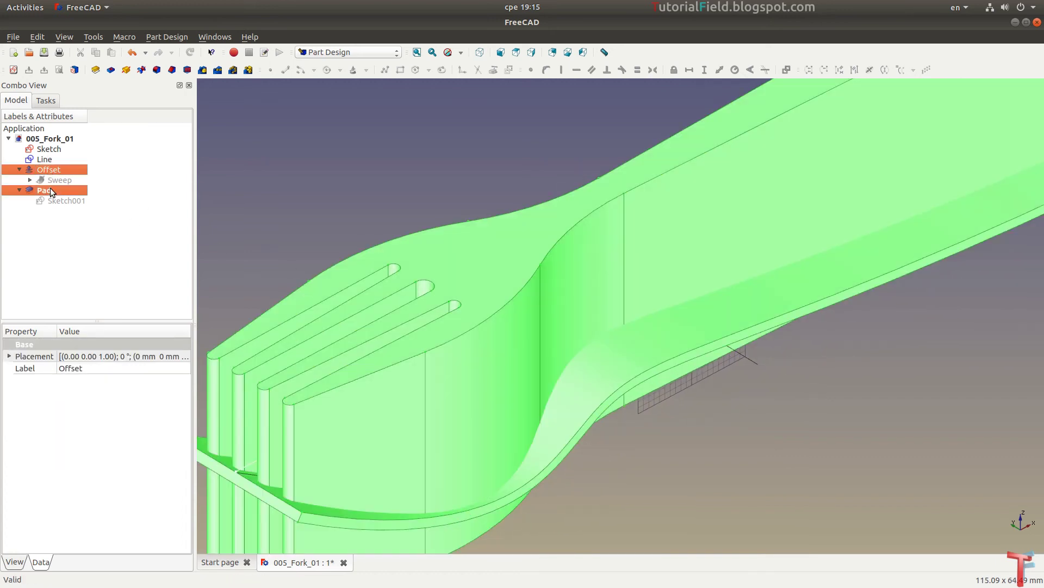
click(348, 51)
click(328, 158)
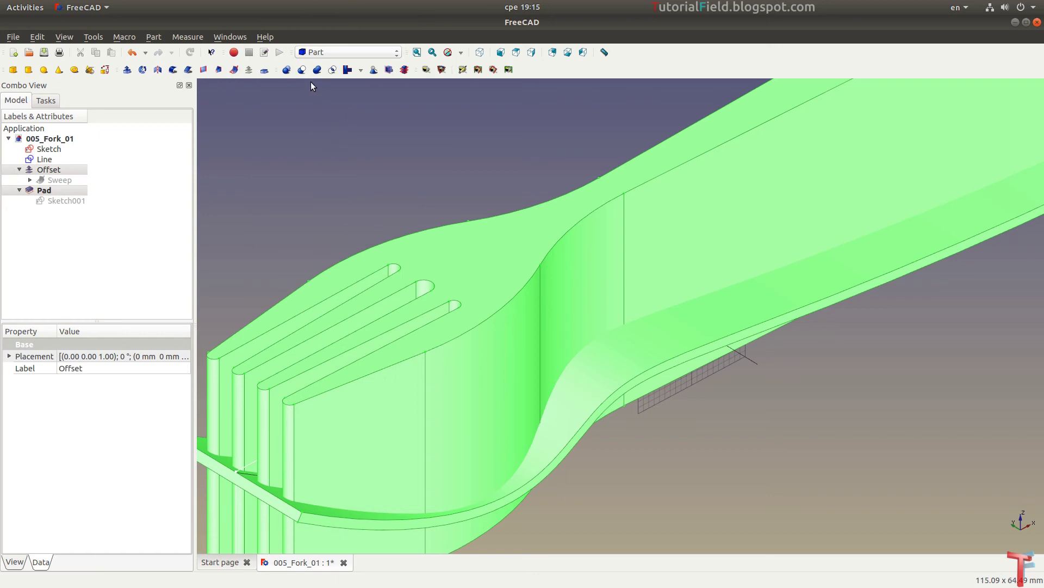
click(332, 71)
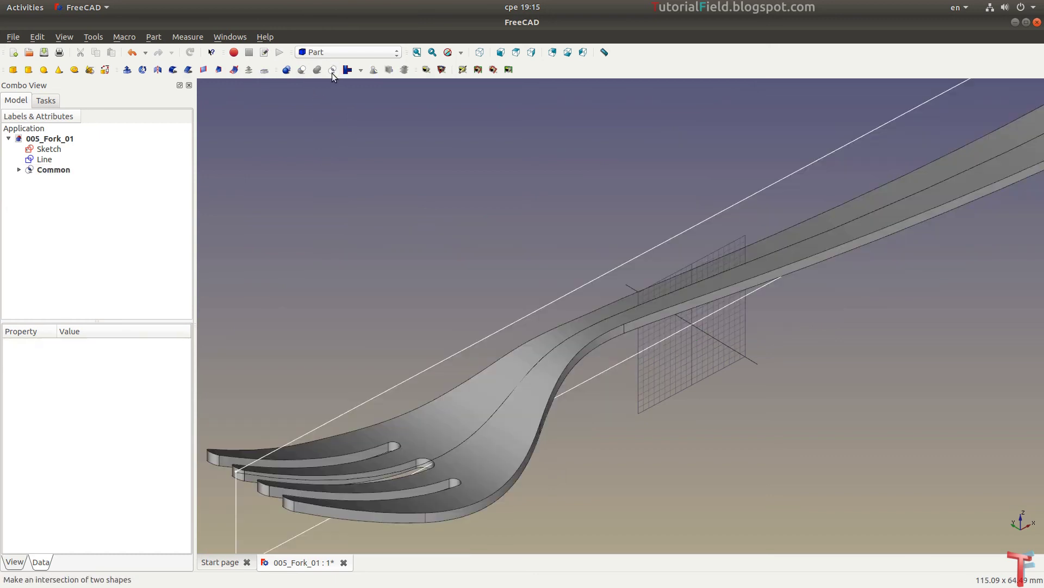
middle_drag(415, 361, 512, 390)
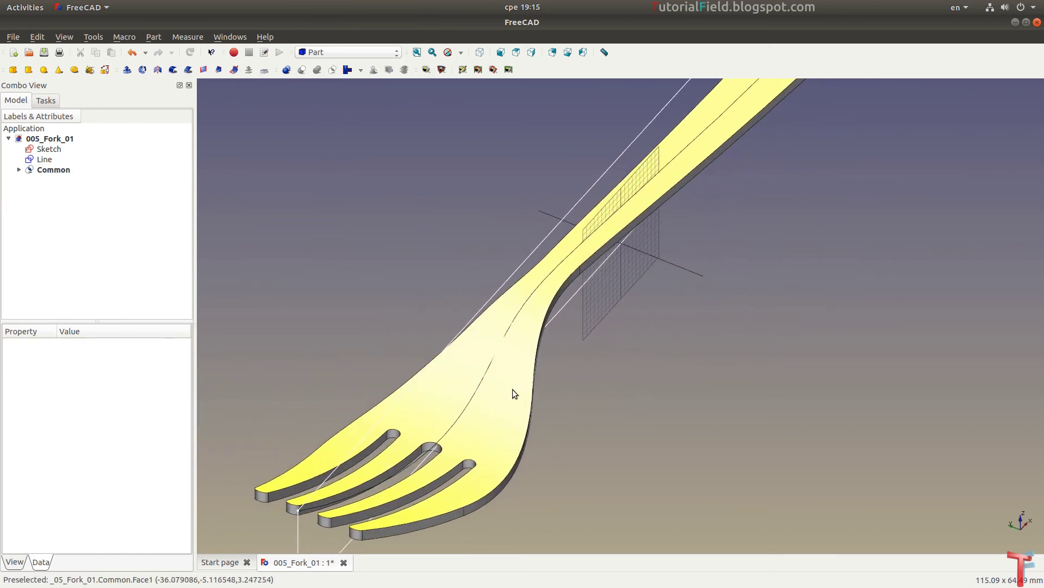
scroll(512, 389, up, 3)
middle_drag(508, 345, 518, 392)
scroll(518, 392, down, 5)
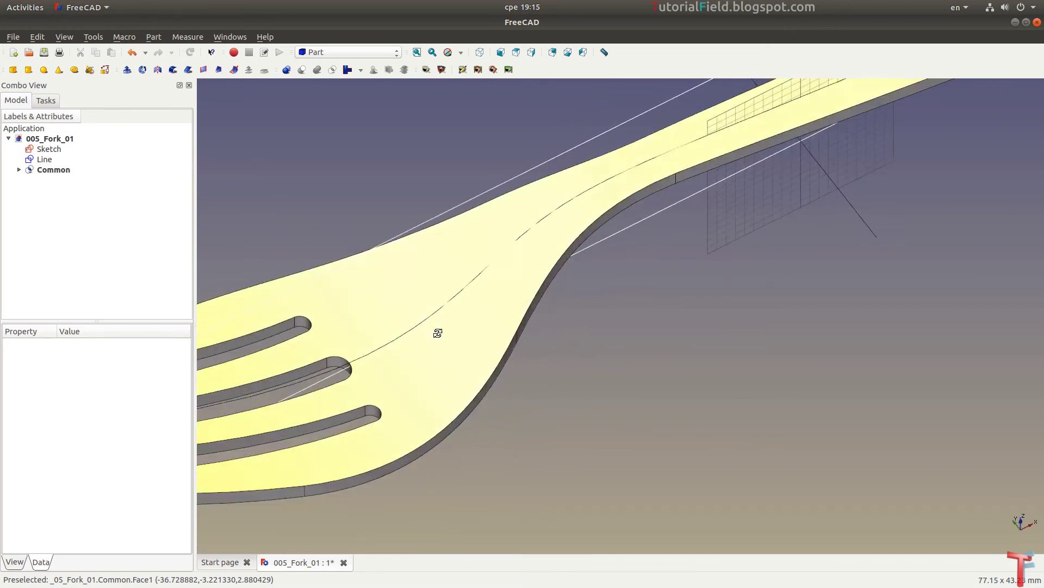
scroll(436, 334, down, 3)
mouse_move(436, 333)
middle_down()
mouse_move(466, 350)
mouse_move(529, 356)
mouse_move(418, 367)
middle_up()
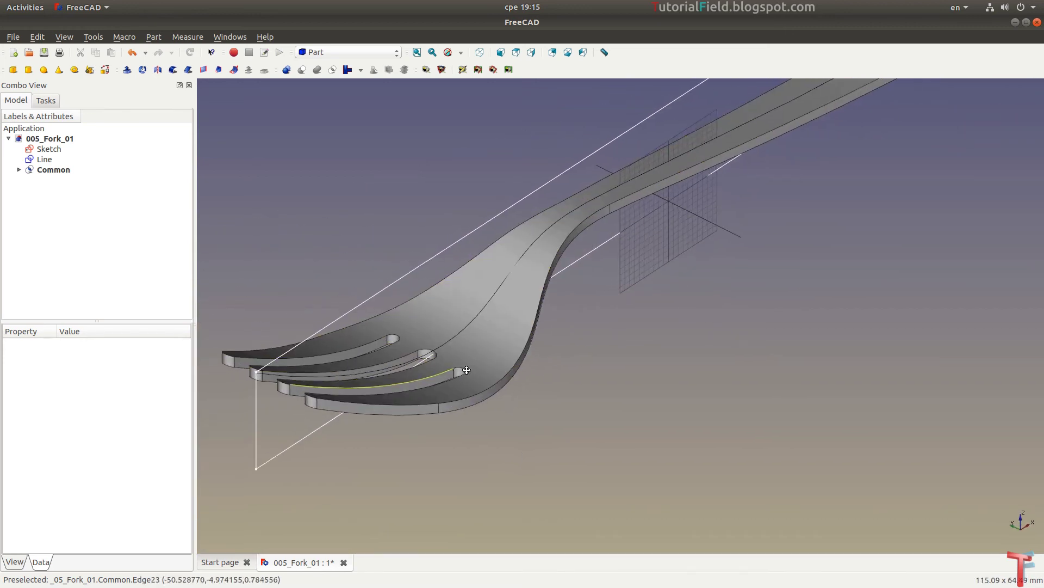
scroll(524, 364, up, 2)
scroll(549, 359, up, 2)
scroll(580, 355, up, 2)
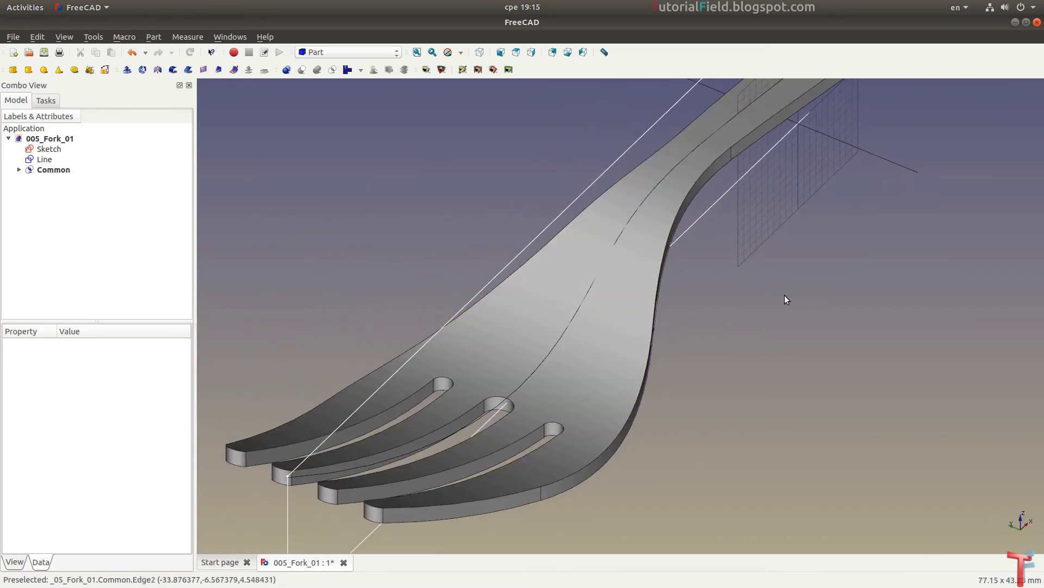
mouse_move(760, 295)
middle_down()
mouse_move(717, 326)
mouse_move(457, 319)
mouse_move(438, 291)
mouse_move(431, 221)
mouse_move(569, 205)
mouse_move(692, 239)
mouse_move(750, 277)
mouse_move(732, 285)
middle_up()
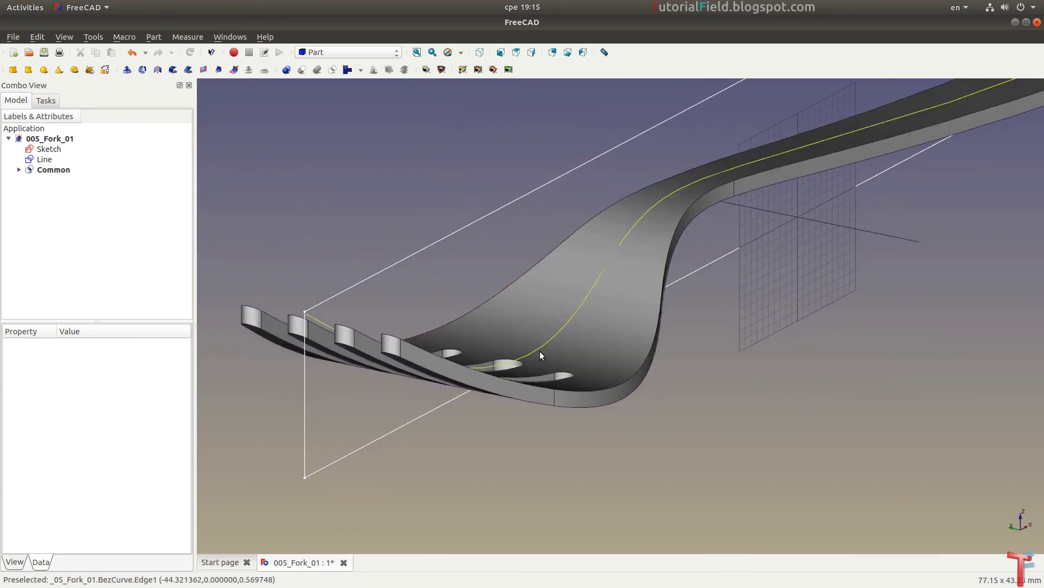
Fillet the fork's curved outer rim edge (Edge1) with a 0.4 mm radius
click(173, 71)
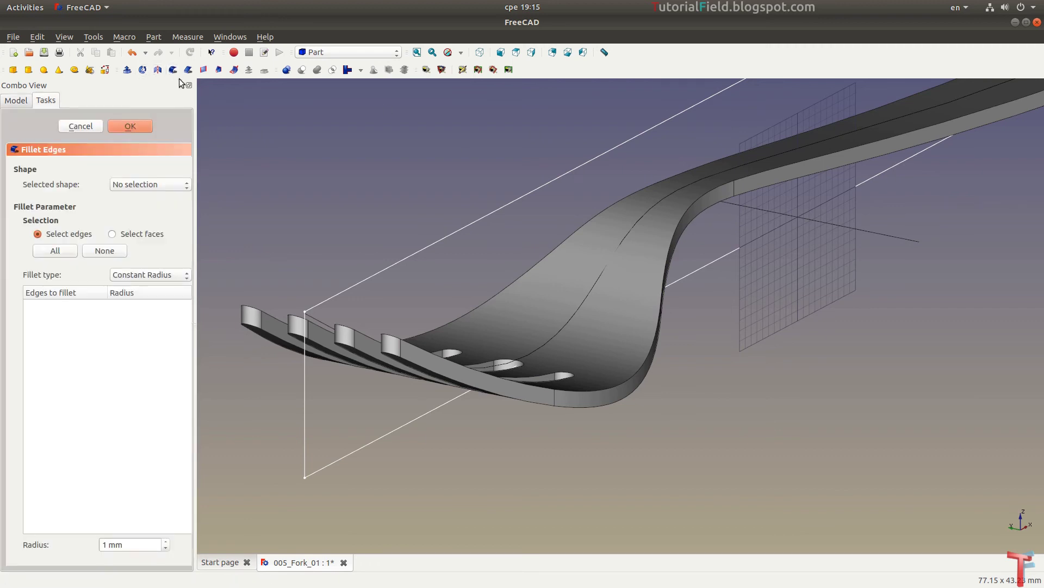
click(81, 127)
click(612, 385)
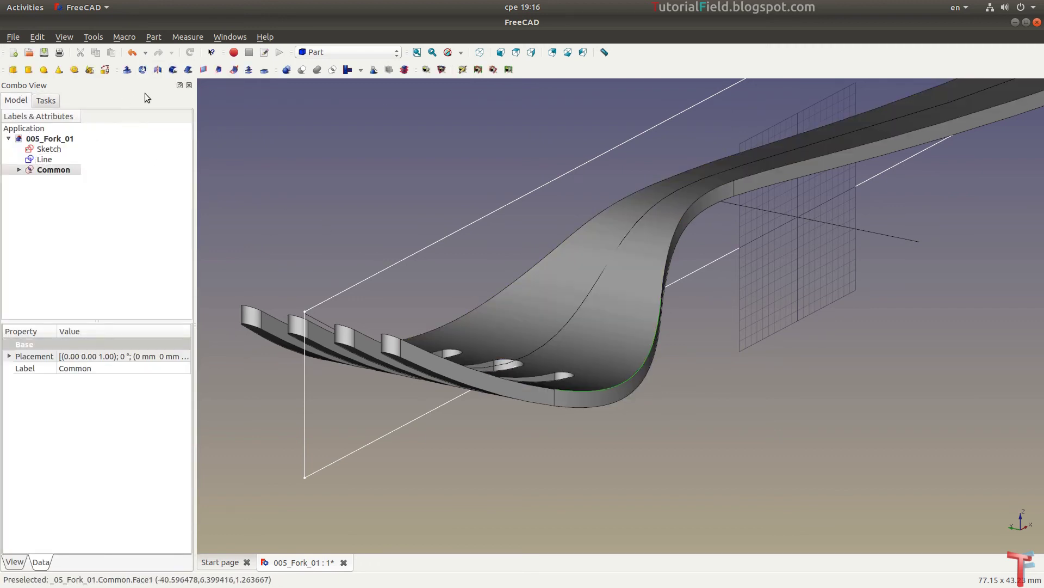
click(173, 70)
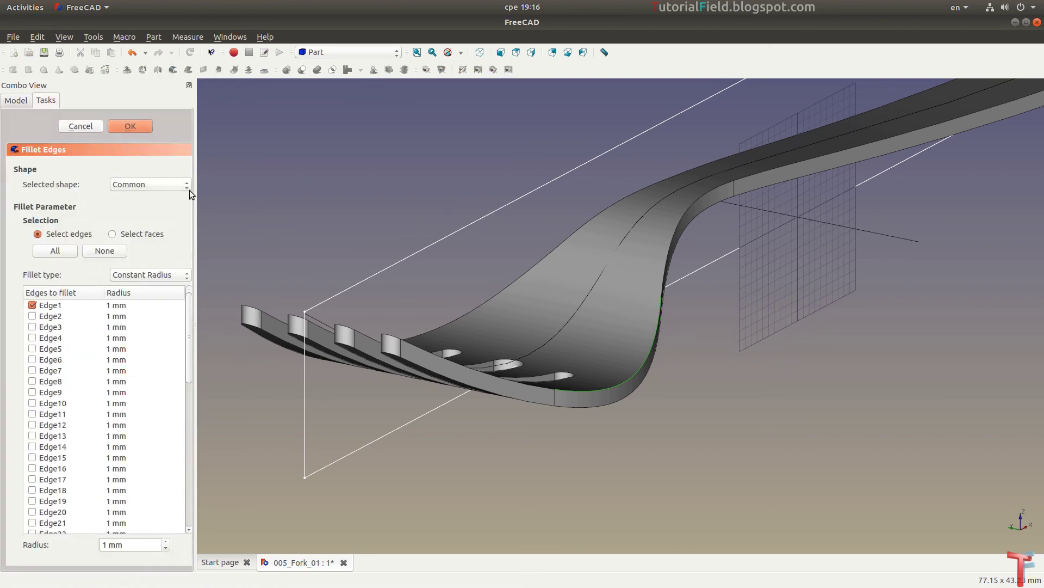
double_click(122, 305)
scroll(130, 305, down, 3)
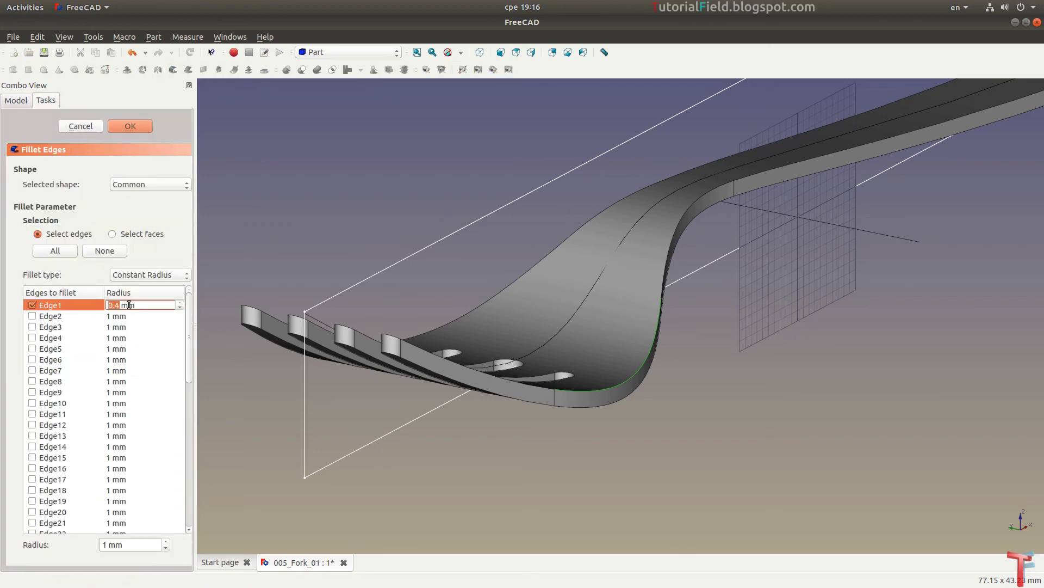
click(138, 127)
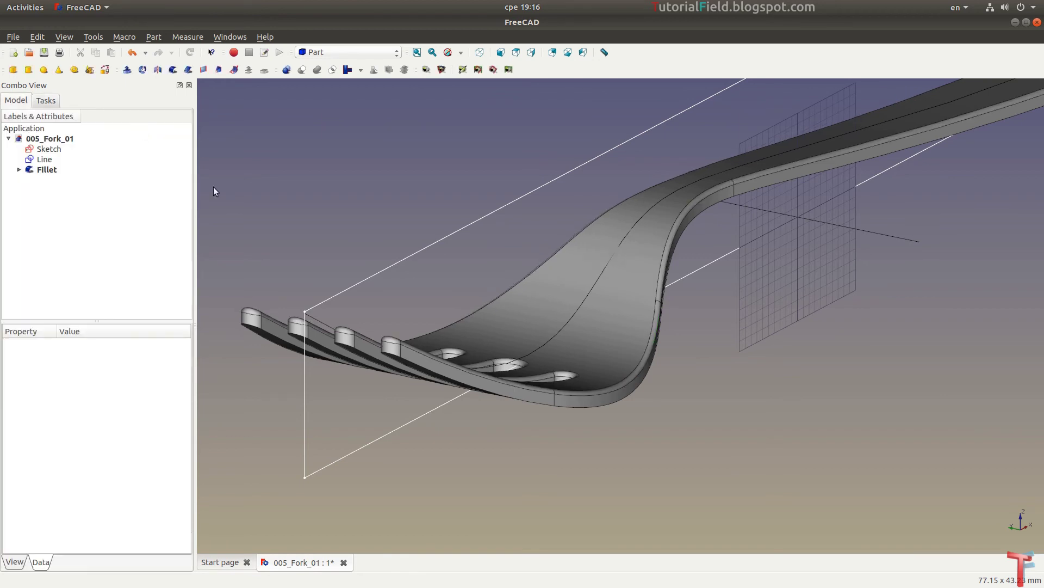
Fillet the other rim edge (Edge68) at 0.4 mm, creating Fillet001
click(602, 404)
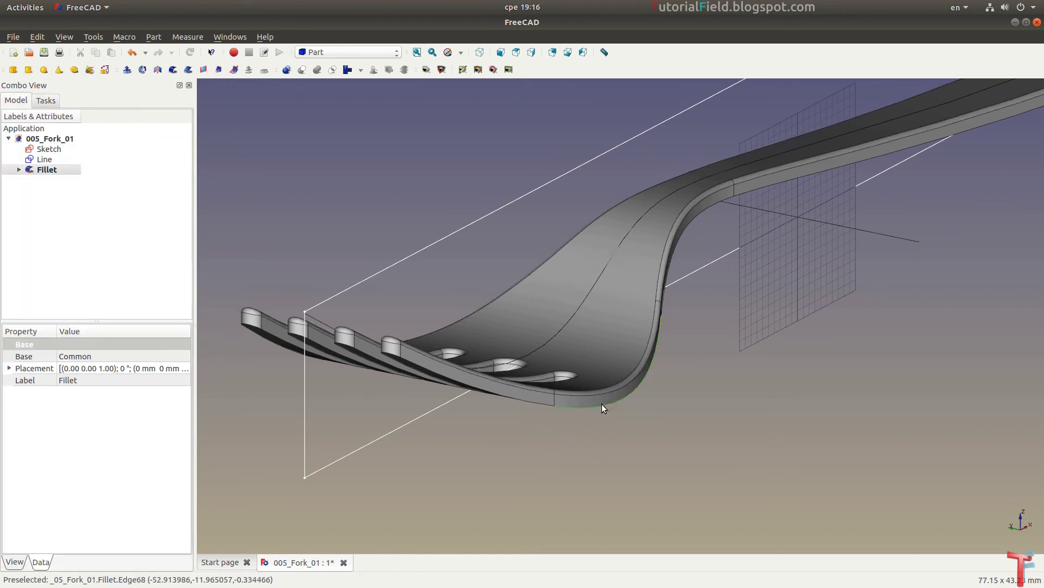
click(173, 70)
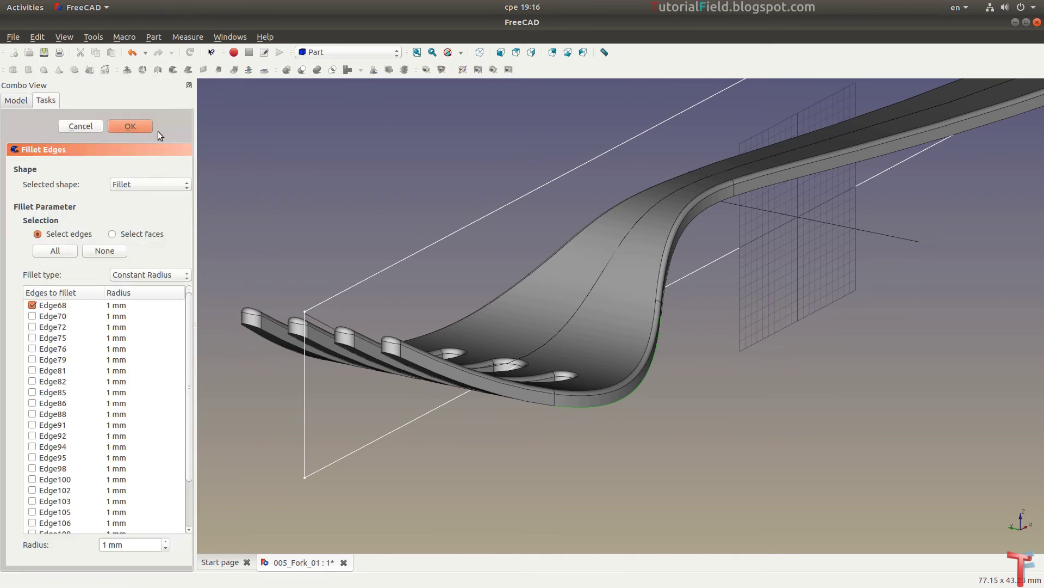
double_click(145, 302)
scroll(147, 304, down, 1)
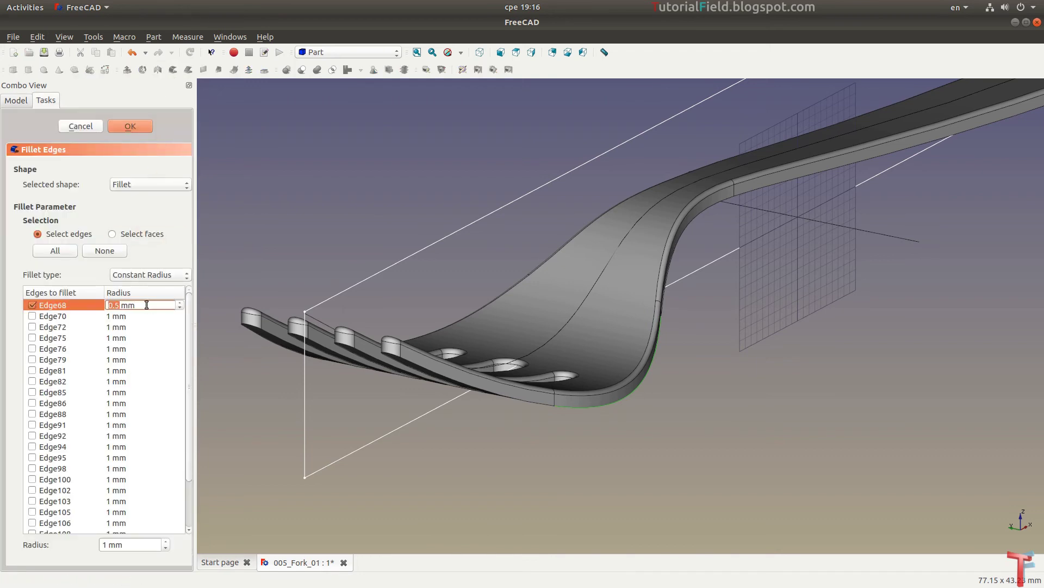
key(Return)
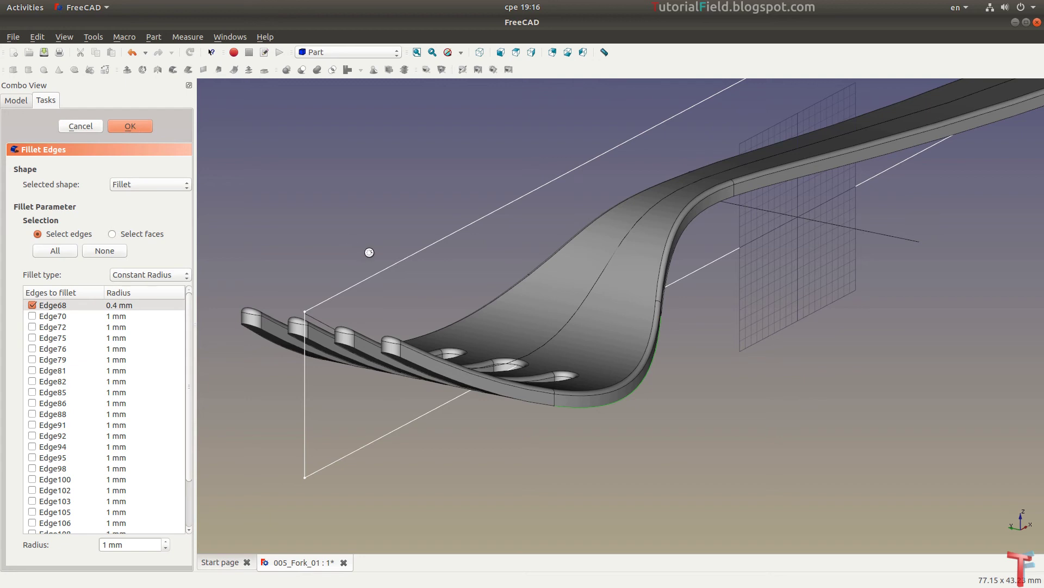
mouse_move(368, 252)
middle_down()
mouse_move(707, 349)
mouse_move(687, 368)
mouse_move(571, 418)
middle_up()
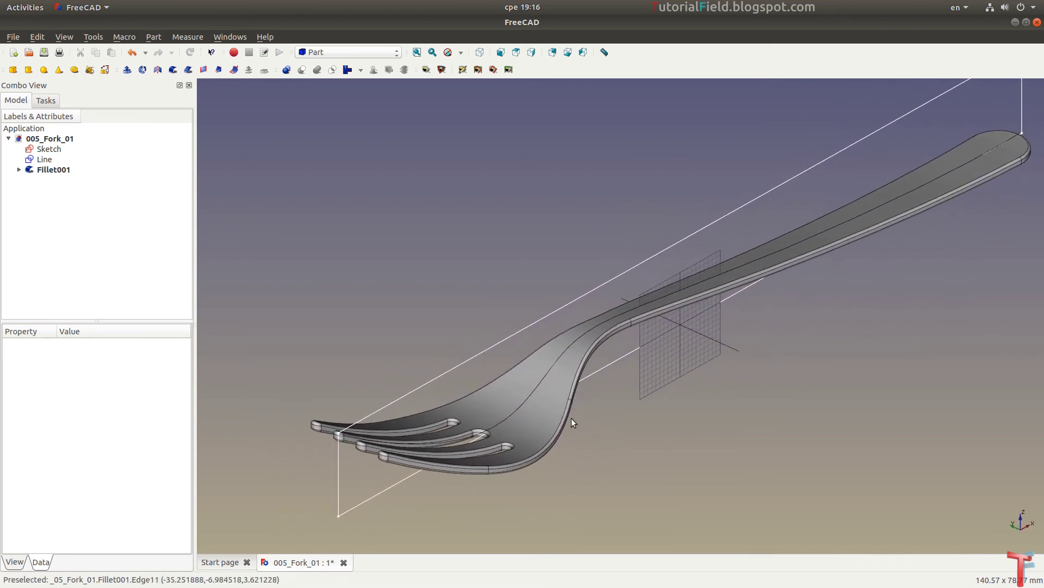
scroll(571, 418, up, 2)
scroll(578, 427, up, 2)
scroll(578, 427, up, 1)
scroll(571, 413, up, 3)
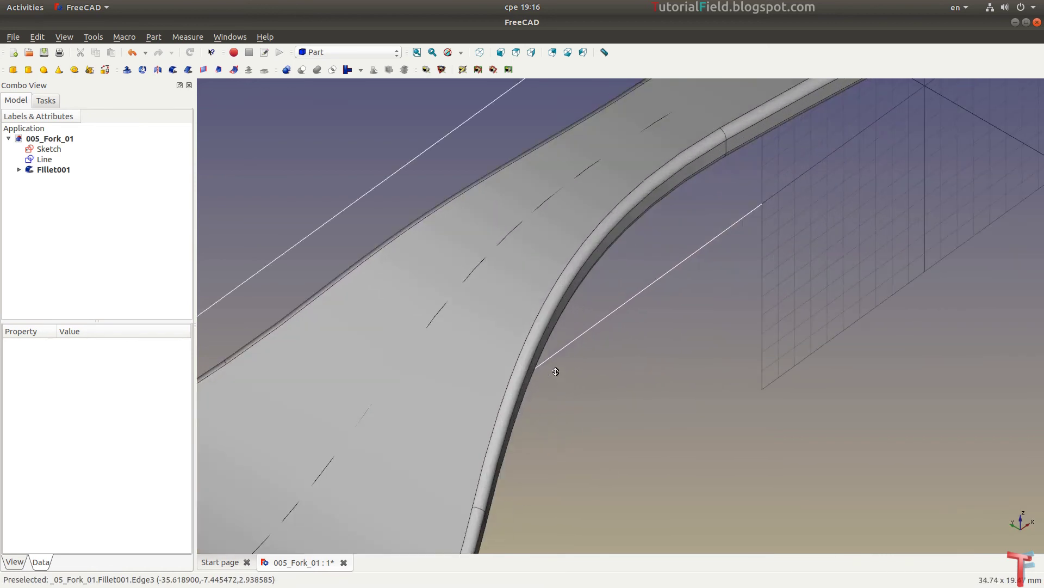
scroll(553, 366, down, 2)
scroll(557, 401, down, 1)
scroll(566, 416, down, 1)
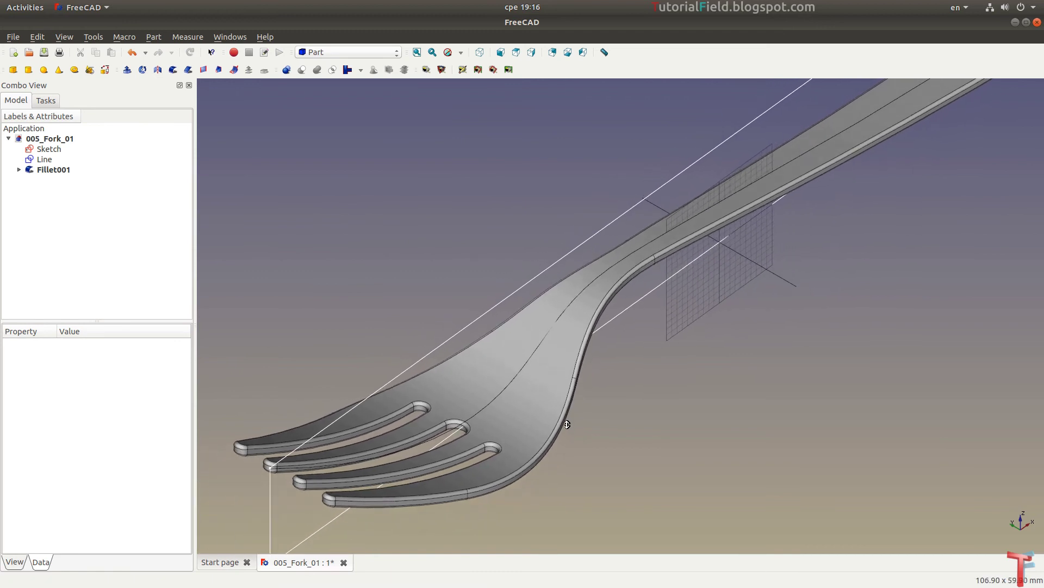
scroll(566, 424, down, 1)
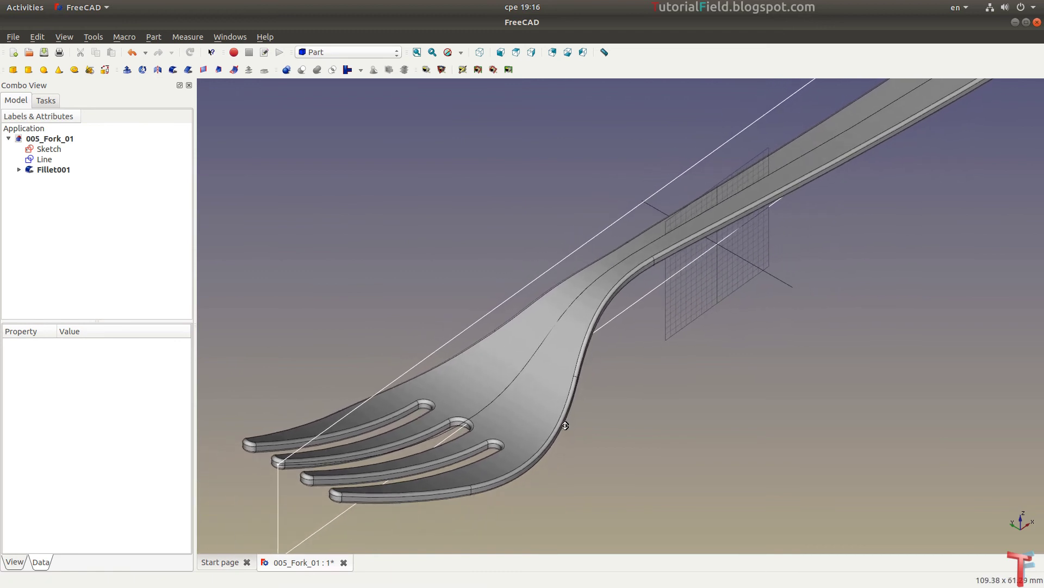
scroll(565, 425, down, 1)
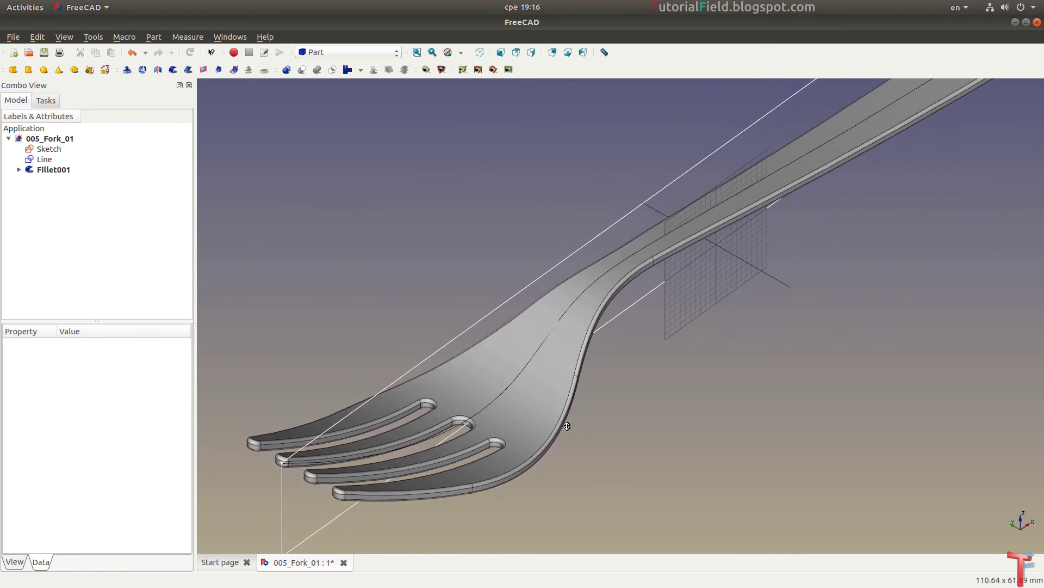
middle_drag(580, 368, 527, 468)
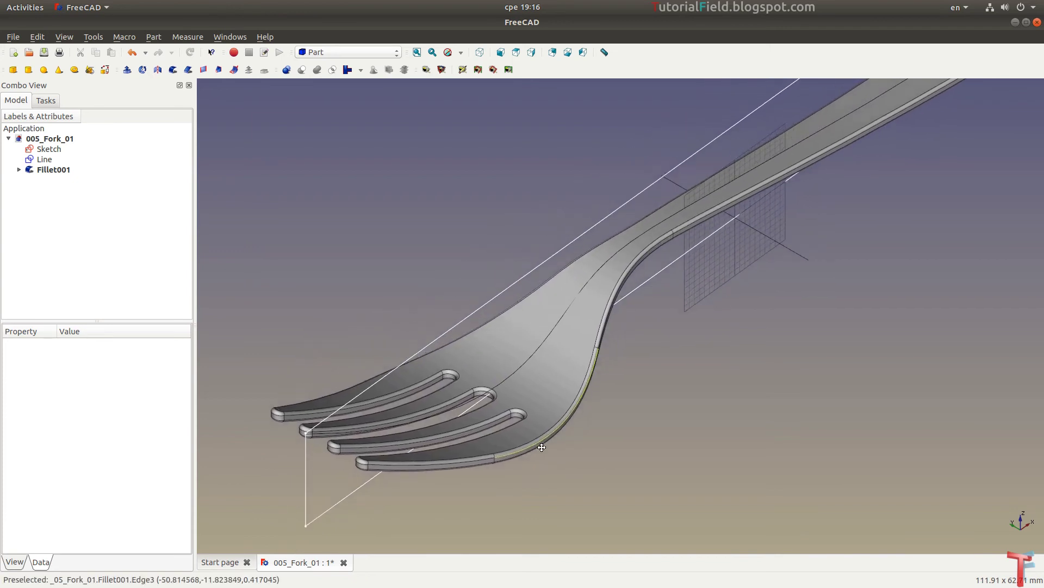
scroll(544, 418, down, 5)
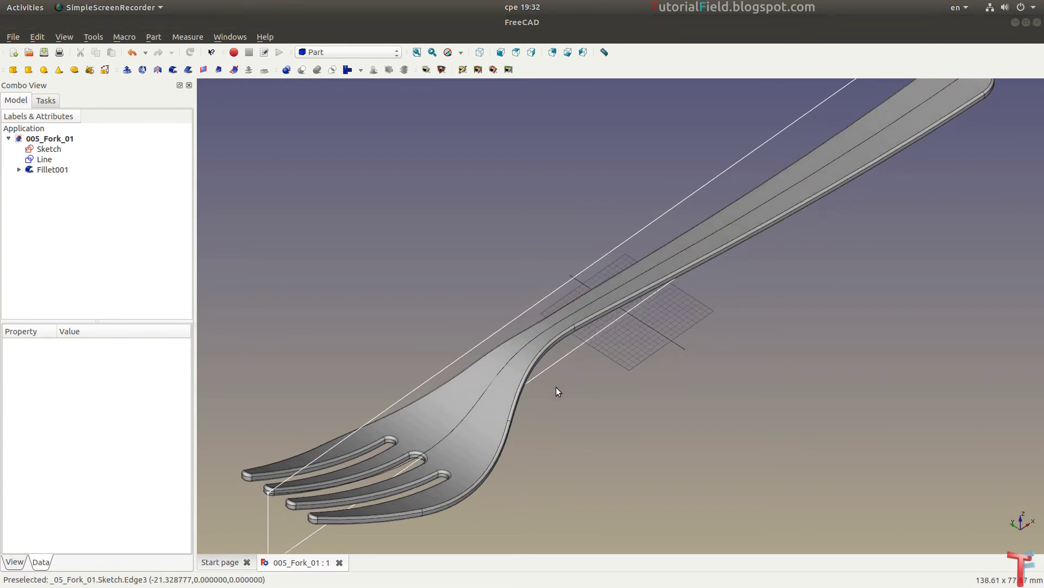
mouse_move(606, 415)
middle_down()
mouse_move(635, 396)
mouse_move(619, 332)
mouse_move(588, 437)
middle_up()
scroll(618, 328, up, 3)
scroll(593, 433, up, 2)
scroll(600, 431, up, 2)
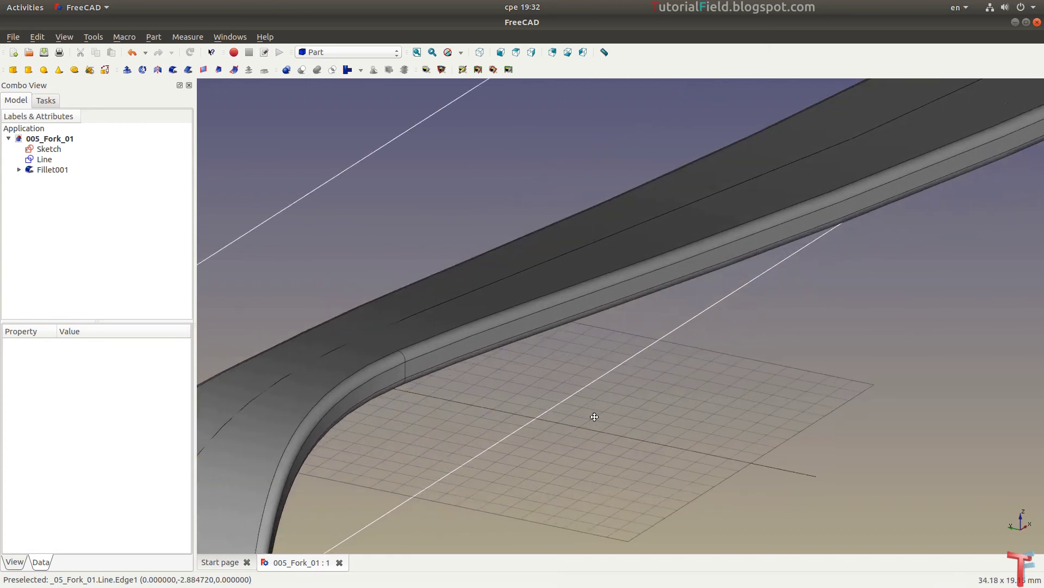
scroll(553, 422, up, 2)
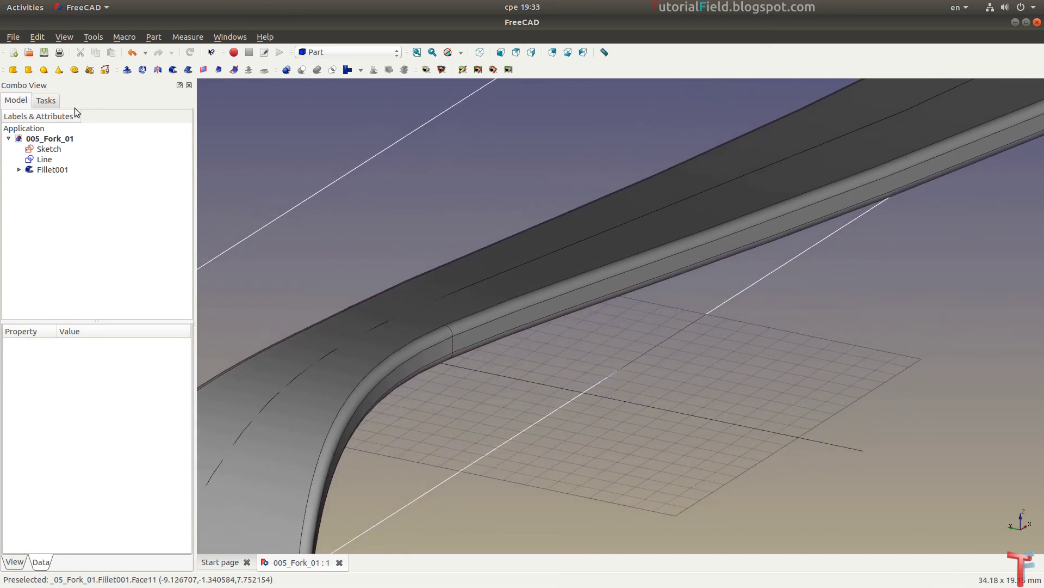
Add a Part cylinder and select it in the model tree
click(28, 69)
scroll(615, 327, up, 2)
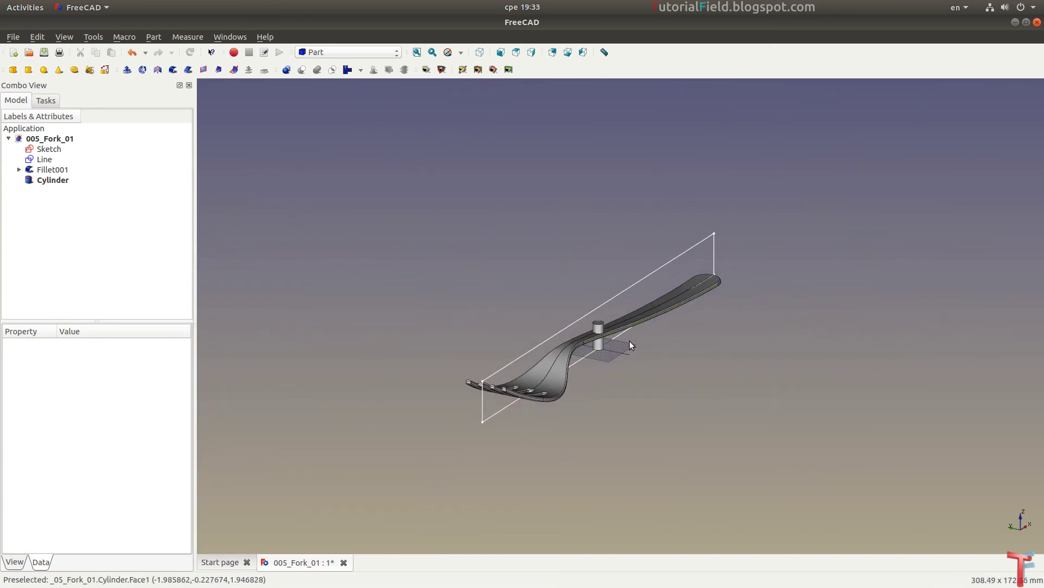
scroll(597, 358, up, 2)
scroll(589, 351, up, 3)
scroll(624, 315, up, 2)
scroll(587, 348, up, 2)
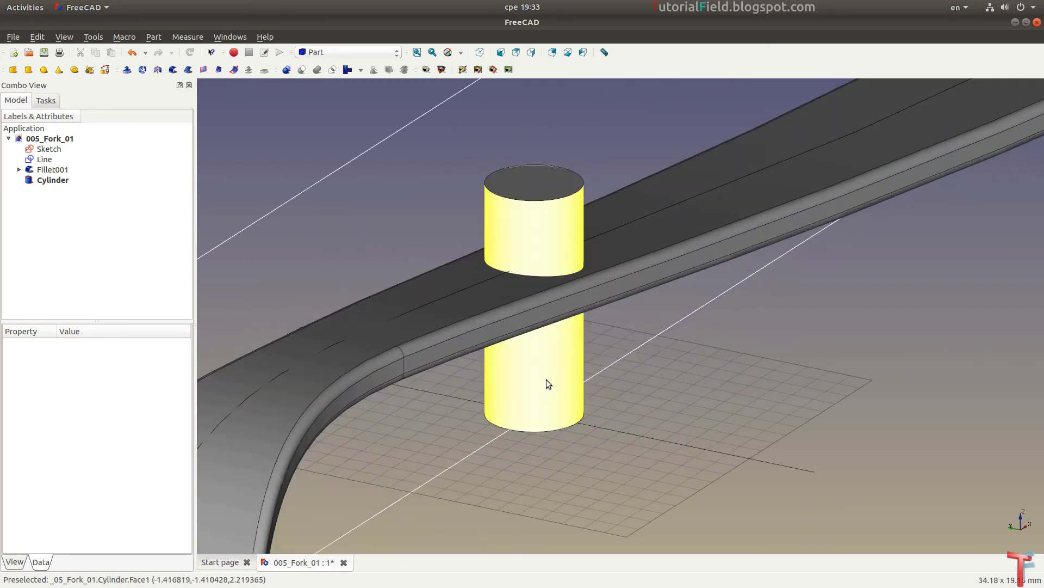
scroll(549, 397, up, 1)
scroll(552, 416, up, 2)
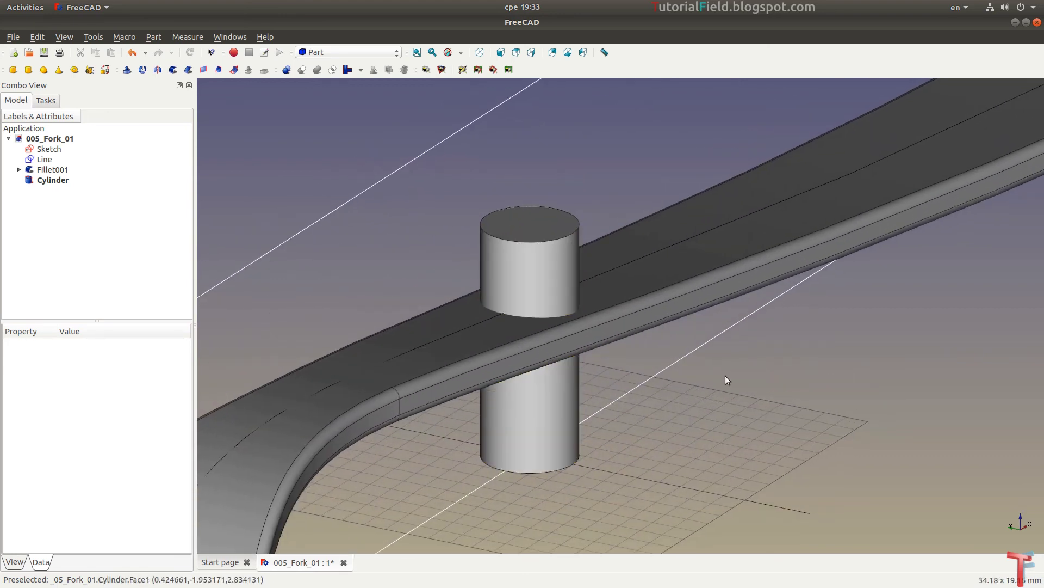
click(52, 180)
Resize the cylinder to 0.5 mm radius and 0.4 mm height
click(76, 392)
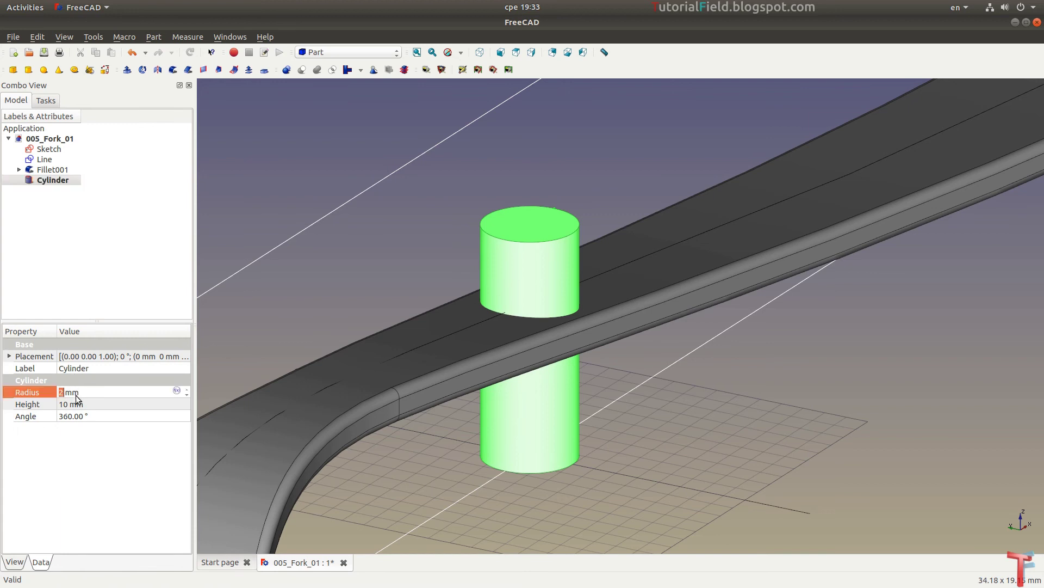
text(0.5)
key(Tab)
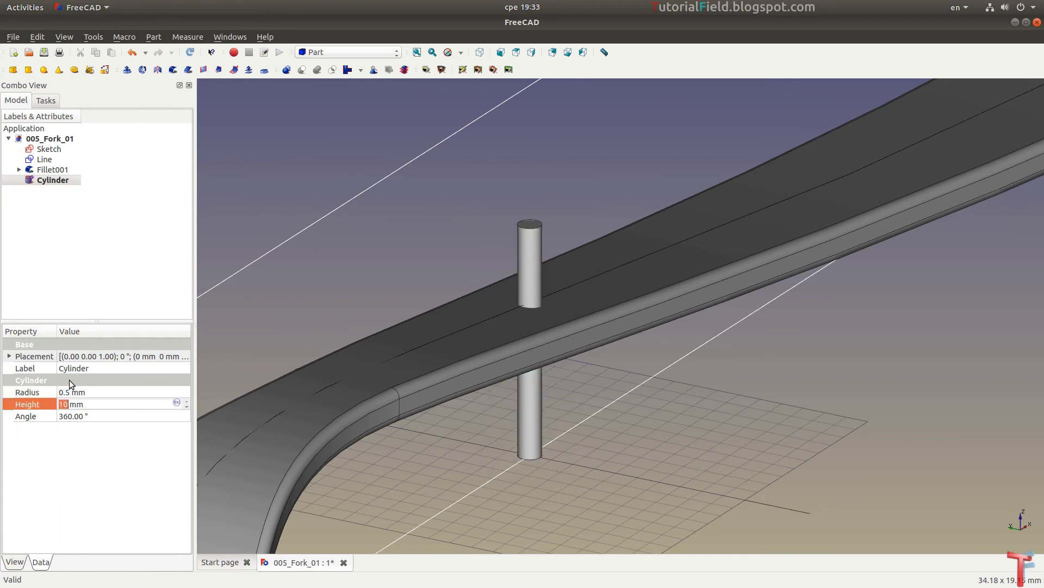
text(4)
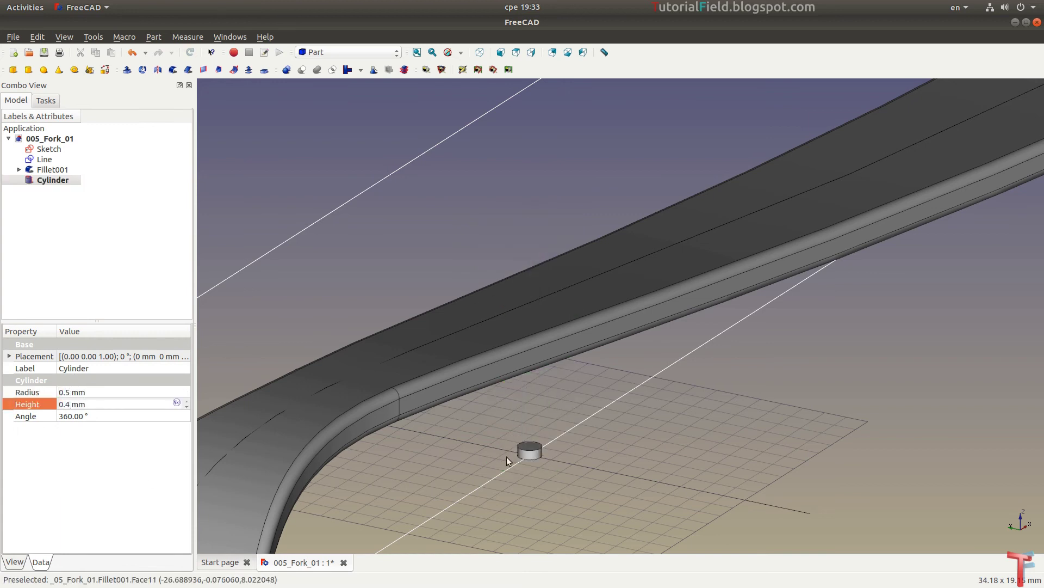
mouse_move(507, 456)
middle_down()
mouse_move(521, 411)
mouse_move(532, 419)
middle_up()
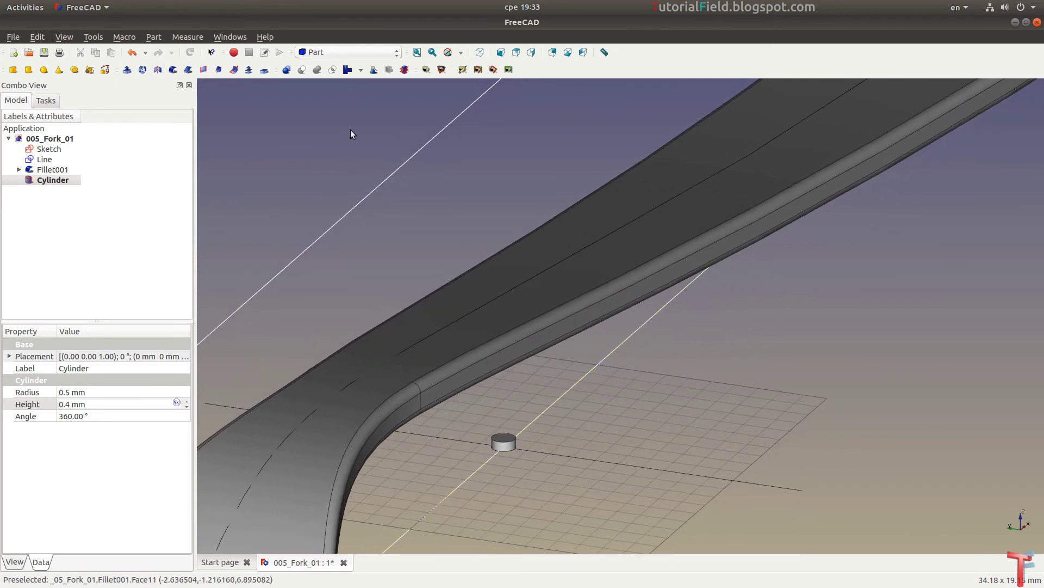
click(355, 51)
In Draft, select the Cylinder and Fillet001's rim edge, and create a Path Array along it
click(346, 47)
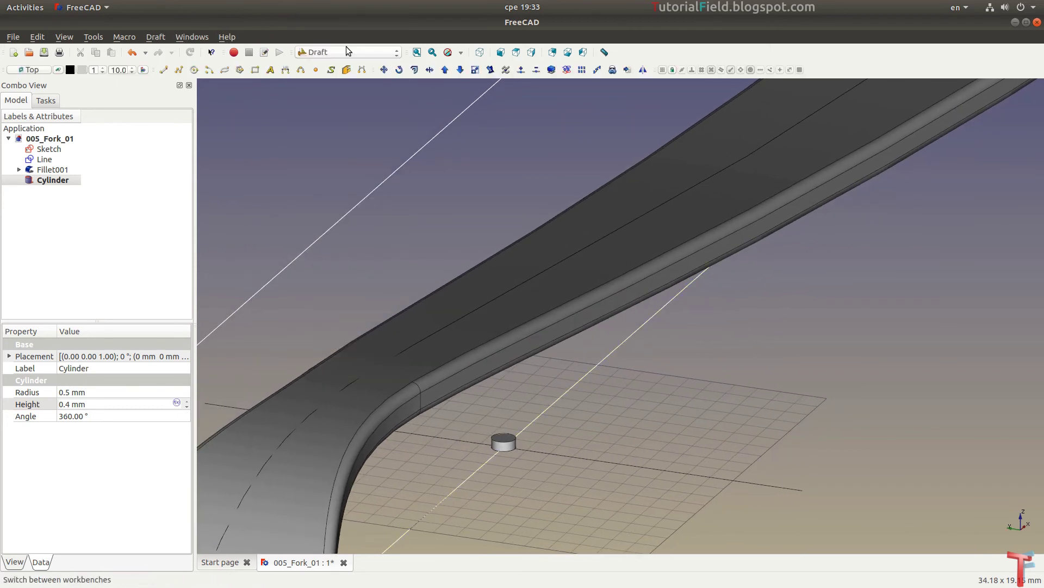
click(57, 180)
click(56, 182)
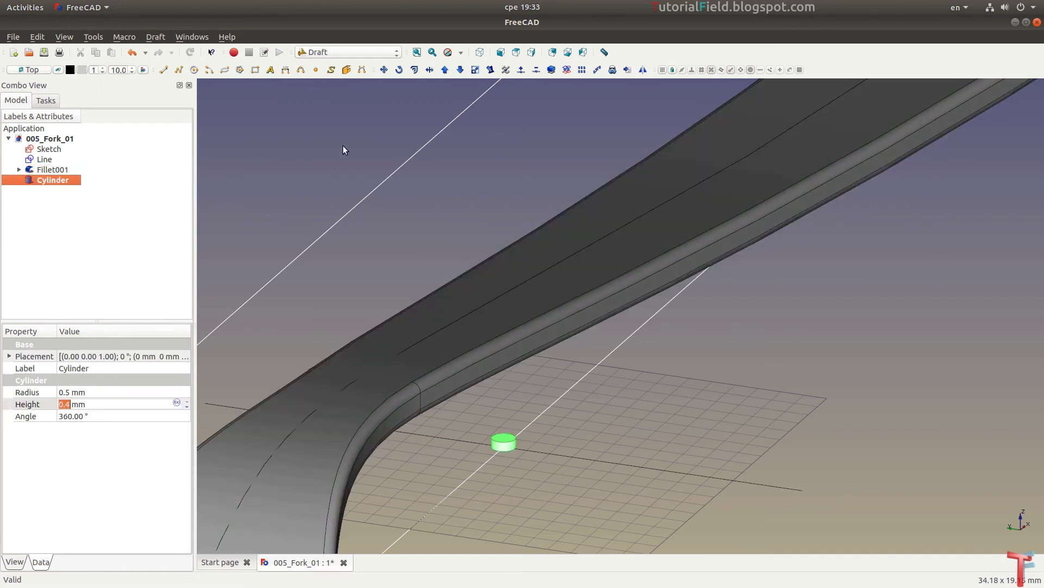
click(639, 264)
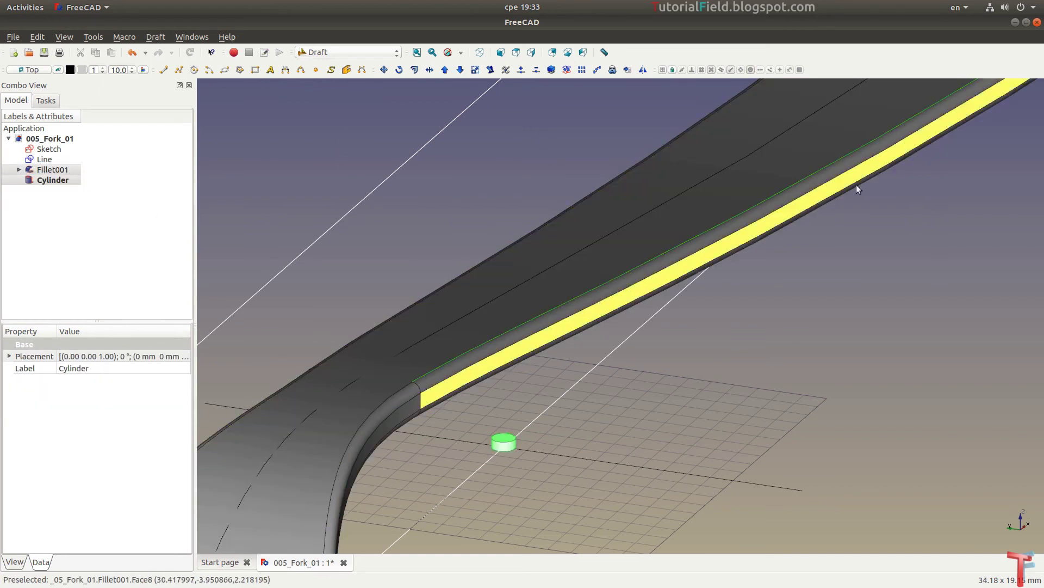
scroll(703, 299, up, 2)
scroll(800, 185, down, 4)
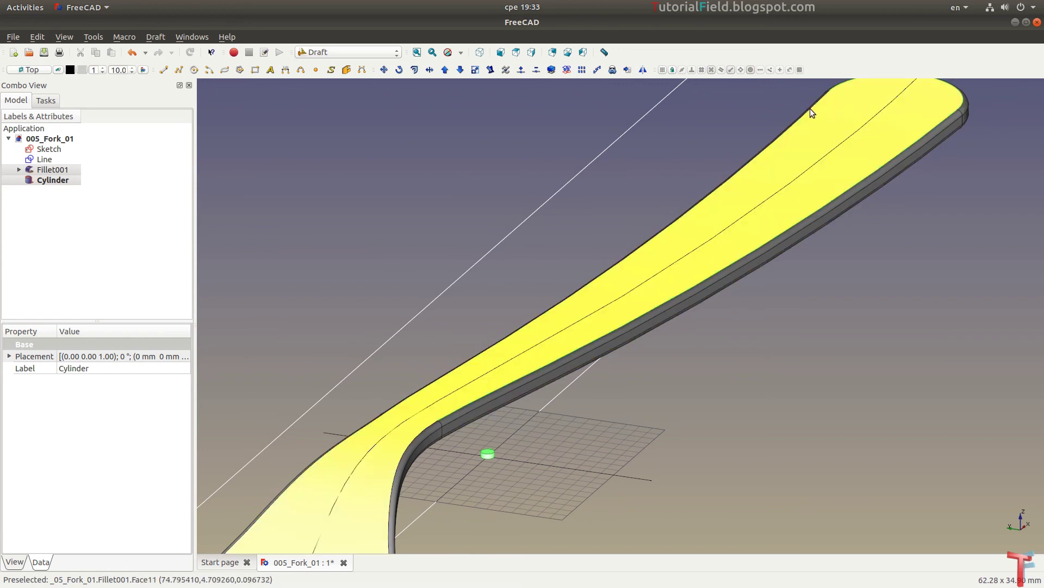
click(808, 108)
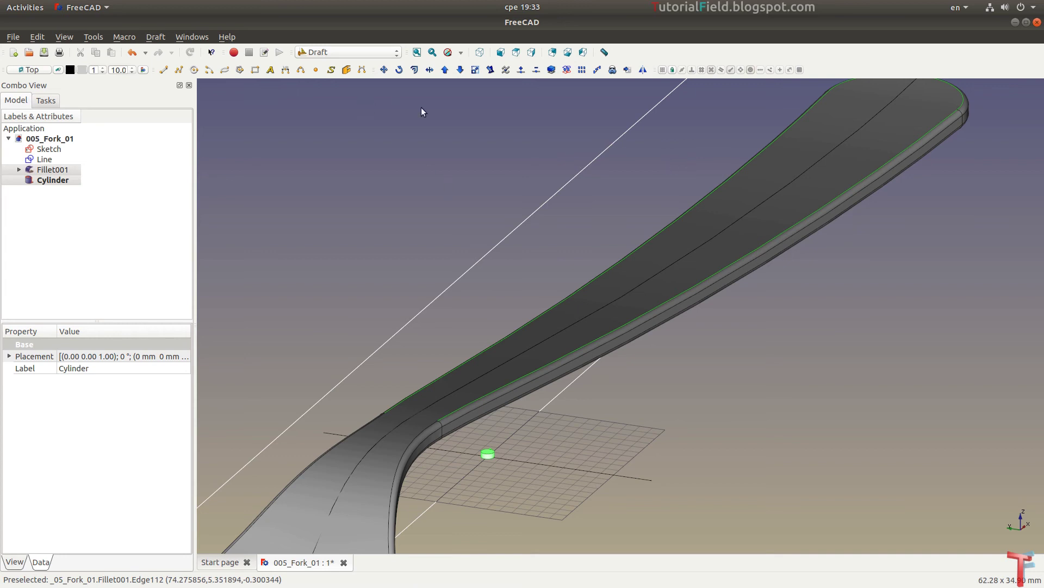
click(597, 69)
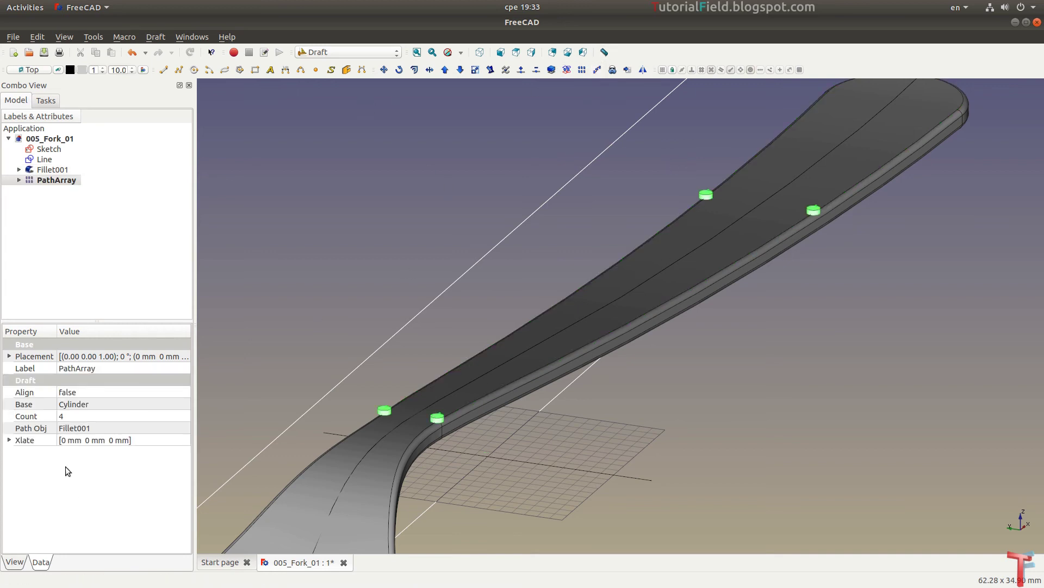
Set the PathArray's Align property to true so copies follow the path
scroll(453, 422, up, 3)
scroll(417, 420, up, 2)
mouse_move(417, 420)
middle_down()
mouse_move(597, 345)
mouse_move(397, 464)
middle_up()
scroll(551, 403, up, 2)
scroll(551, 403, up, 2)
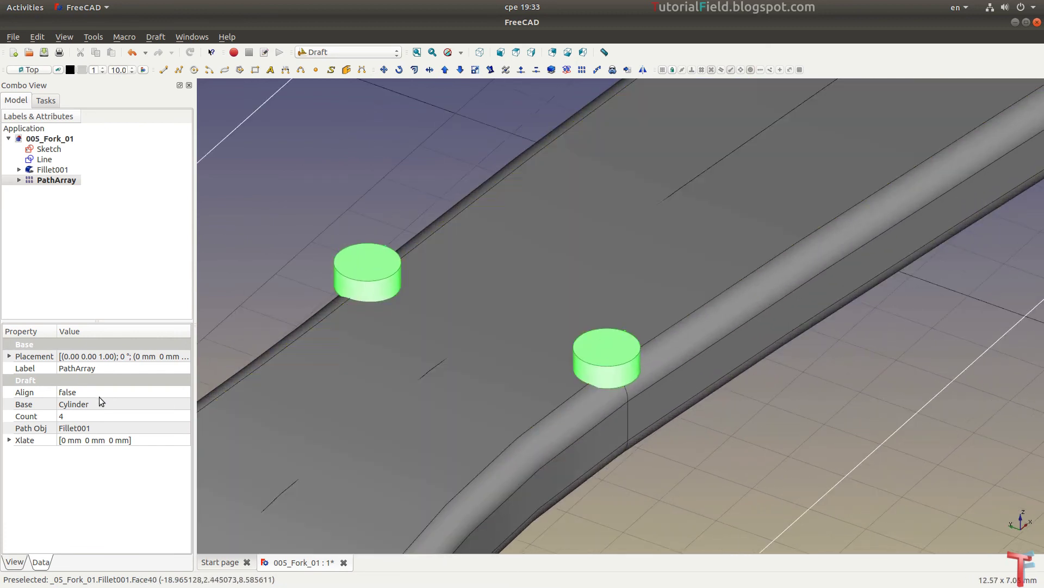
click(94, 392)
click(85, 409)
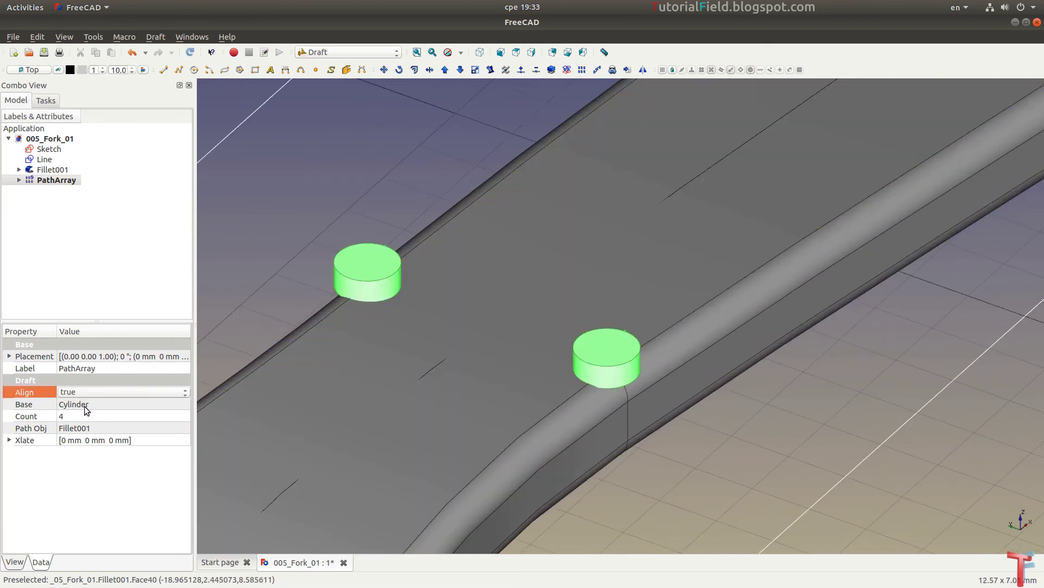
click(85, 409)
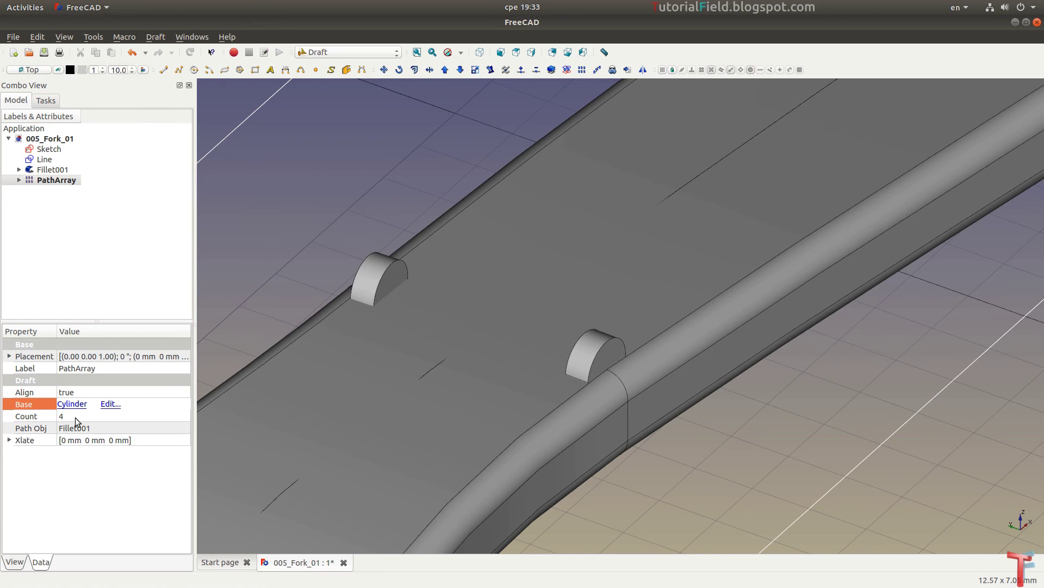
Offset the array Xlate to y -0.3 mm and z 0.5 mm, with Count 100
click(68, 440)
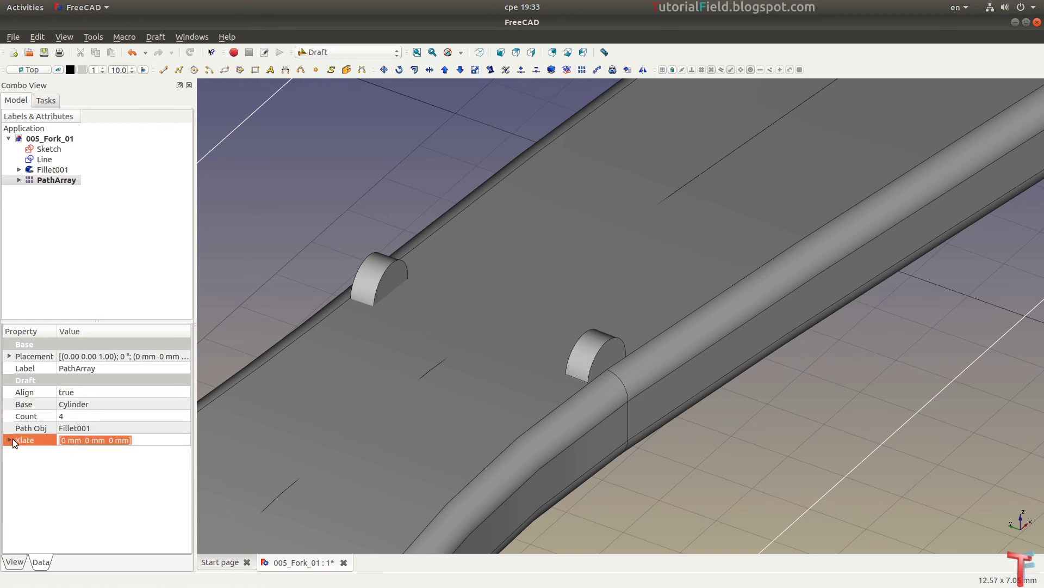
click(13, 442)
click(83, 463)
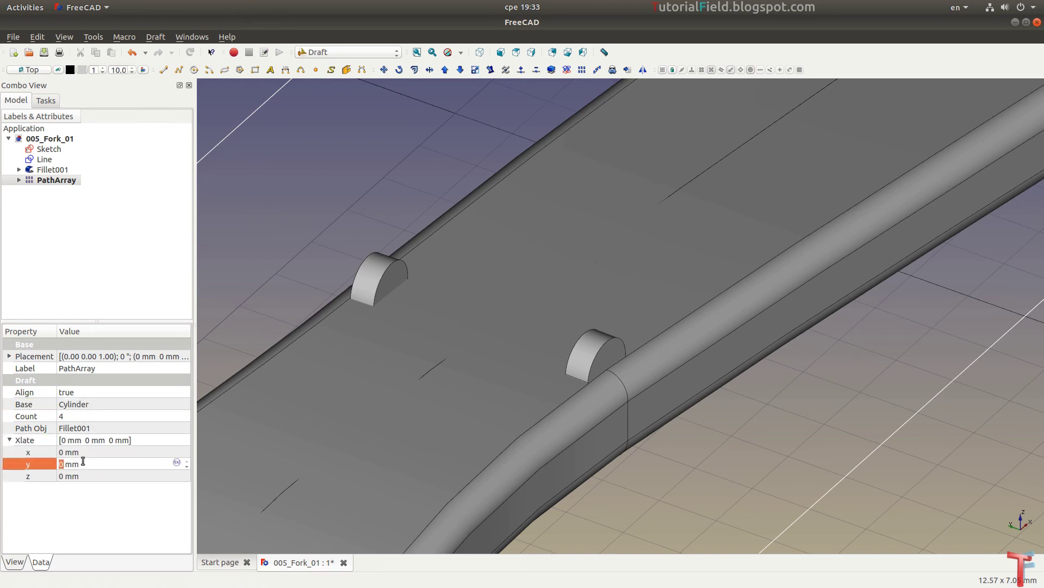
text(-0.1)
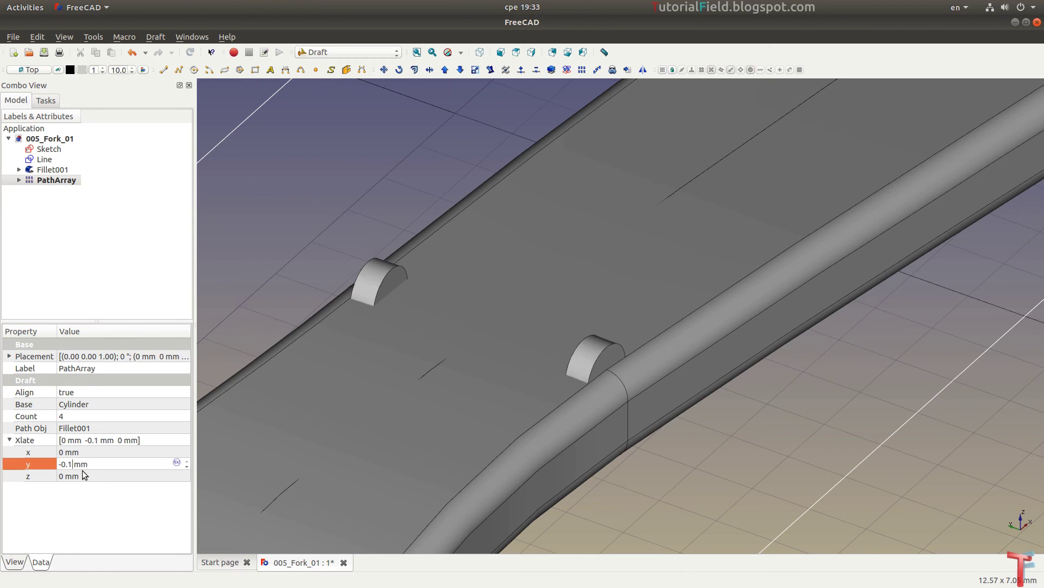
text(2)
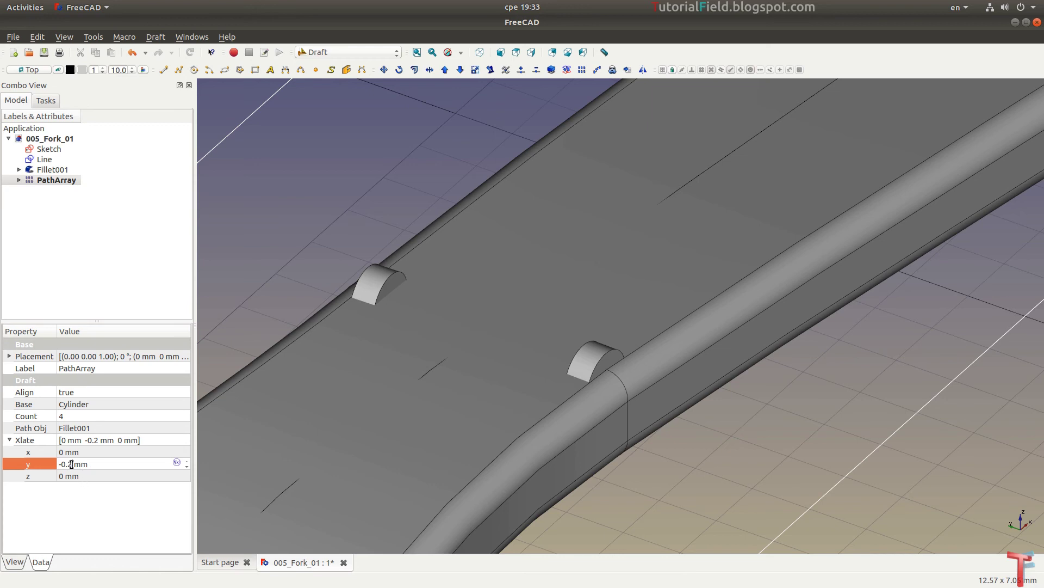
key(BackSpace)
text(3)
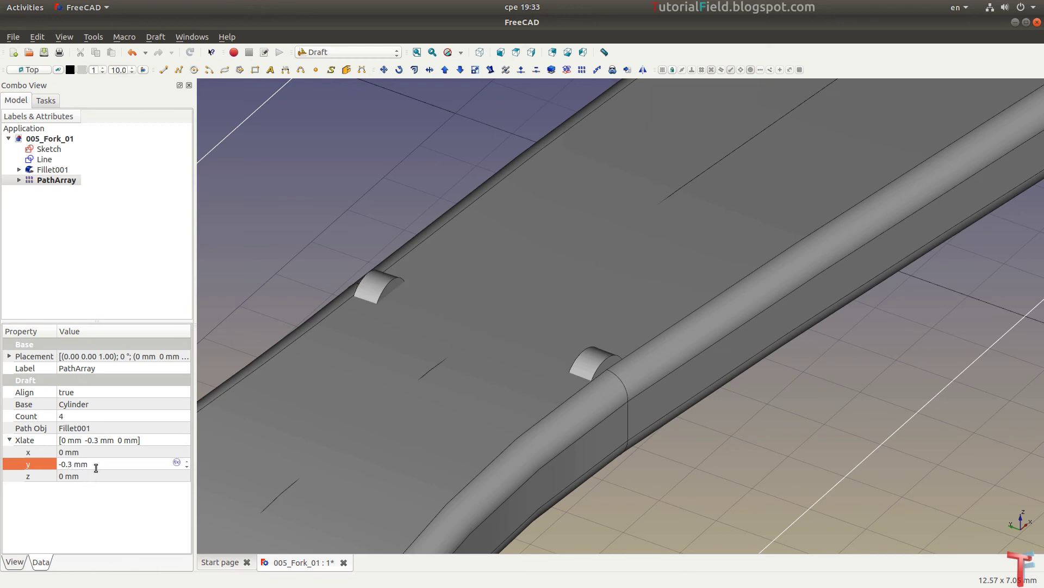
click(65, 476)
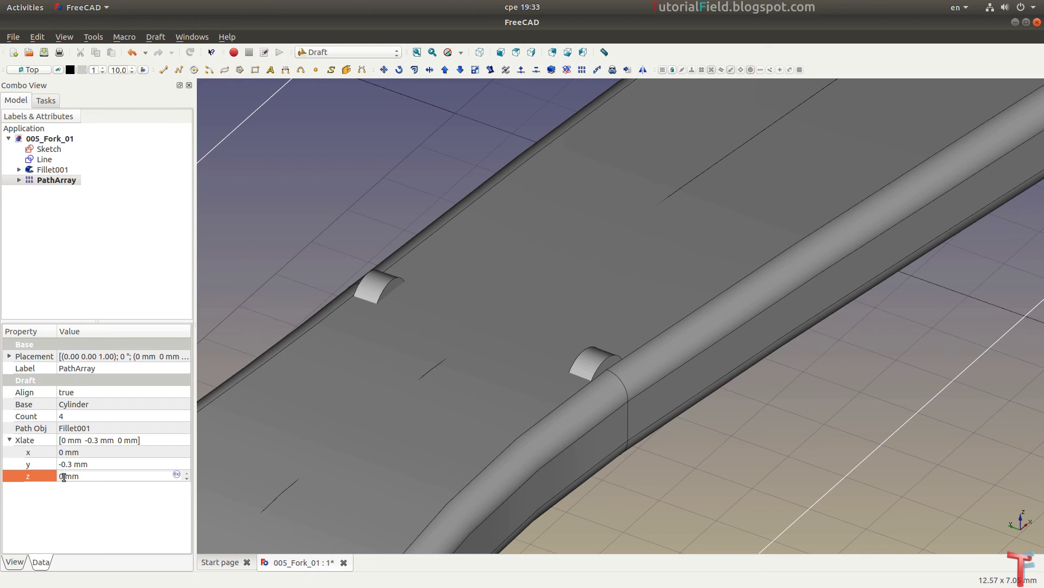
text(-0.)
text(2)
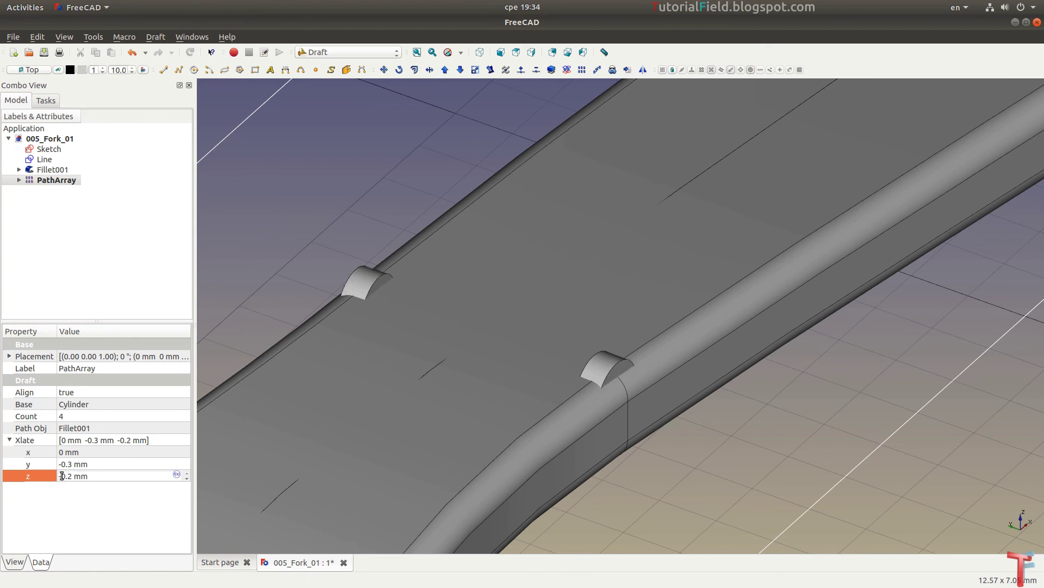
key(Delete)
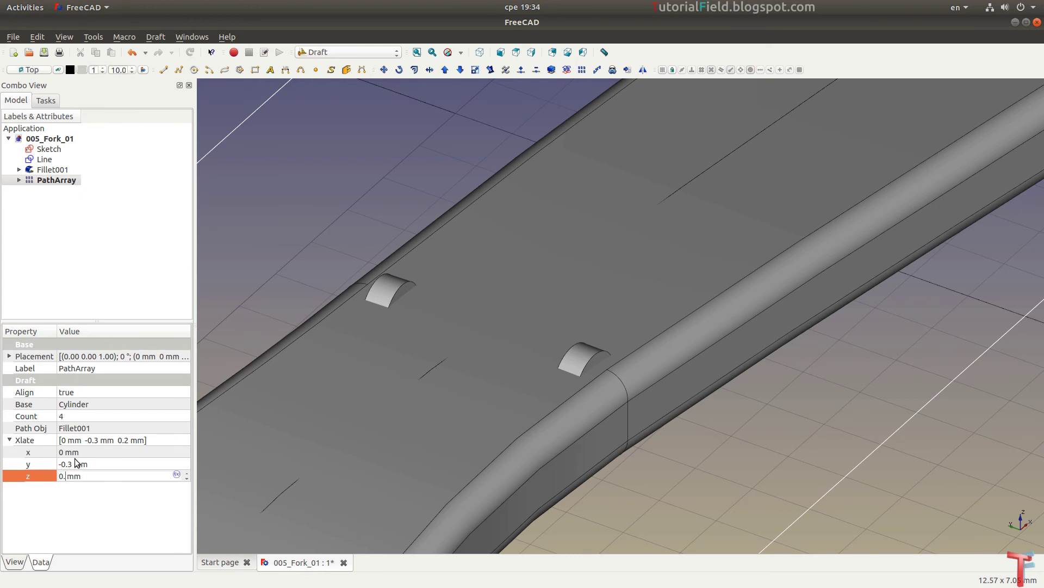
text(5)
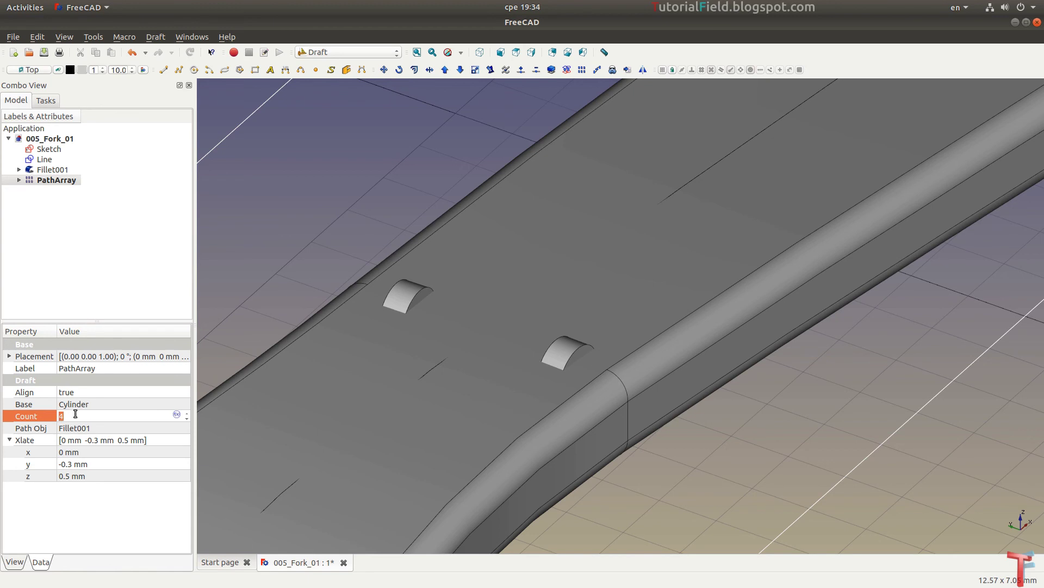
key(Return)
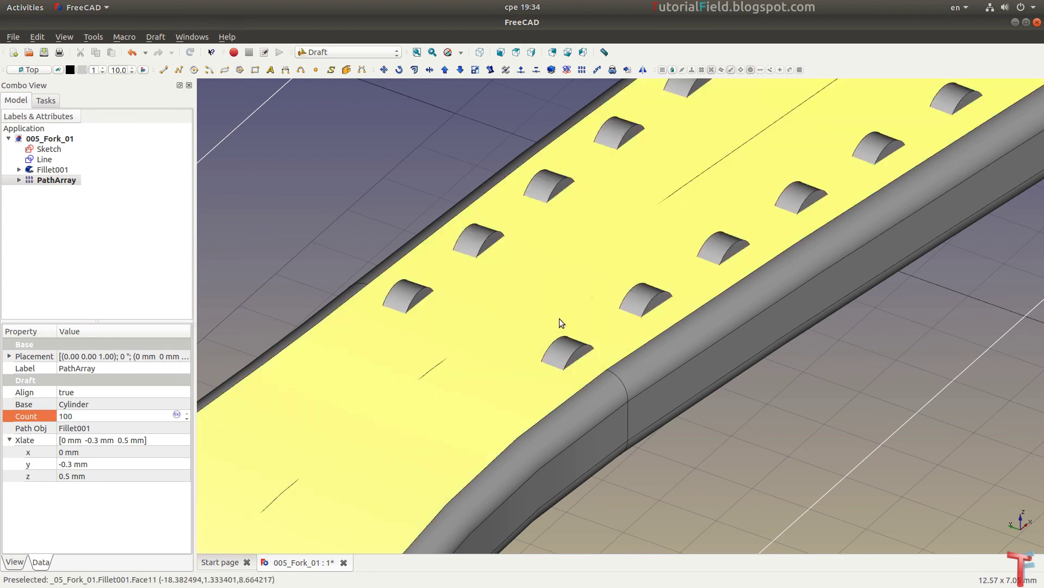
scroll(560, 320, down, 5)
Select Fillet001 together with PathArray and switch to the Part workbench
mouse_move(554, 353)
middle_down()
mouse_move(587, 333)
mouse_move(541, 357)
mouse_move(516, 391)
mouse_move(630, 424)
mouse_move(646, 401)
mouse_move(617, 343)
mouse_move(630, 350)
mouse_move(641, 416)
mouse_move(624, 425)
mouse_move(710, 403)
mouse_move(682, 419)
middle_up()
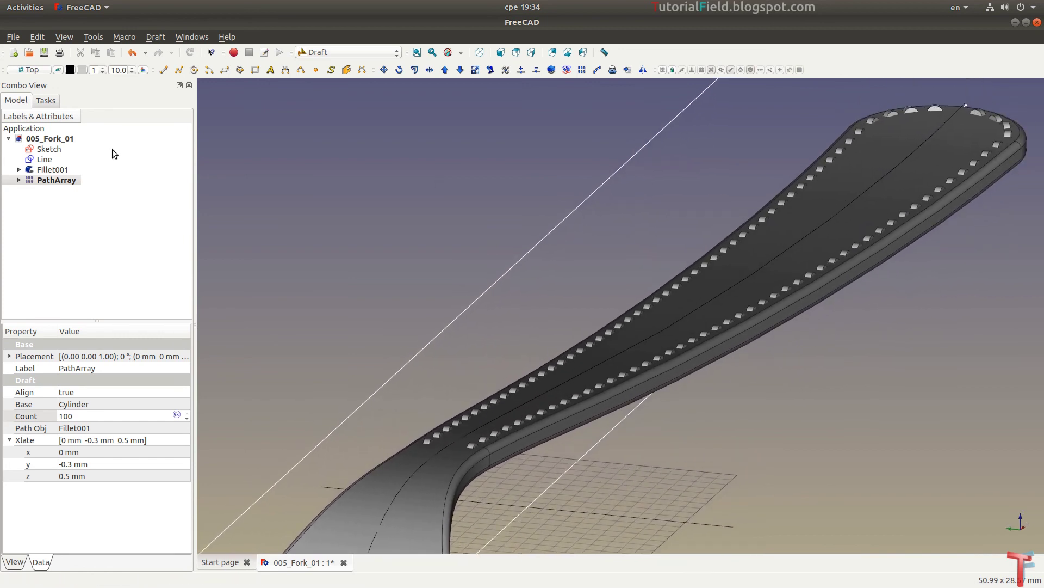
click(64, 171)
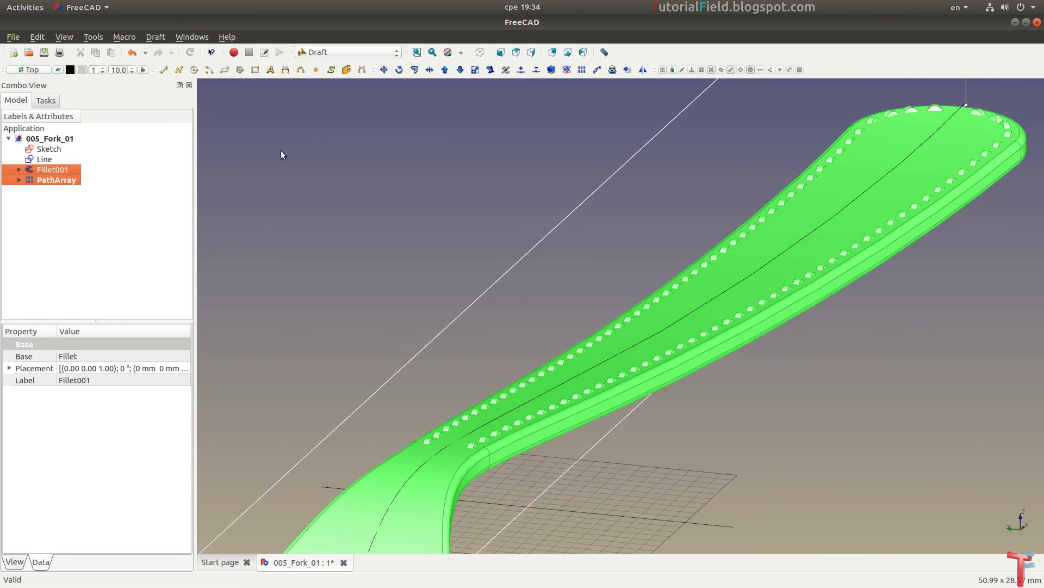
click(324, 51)
click(325, 165)
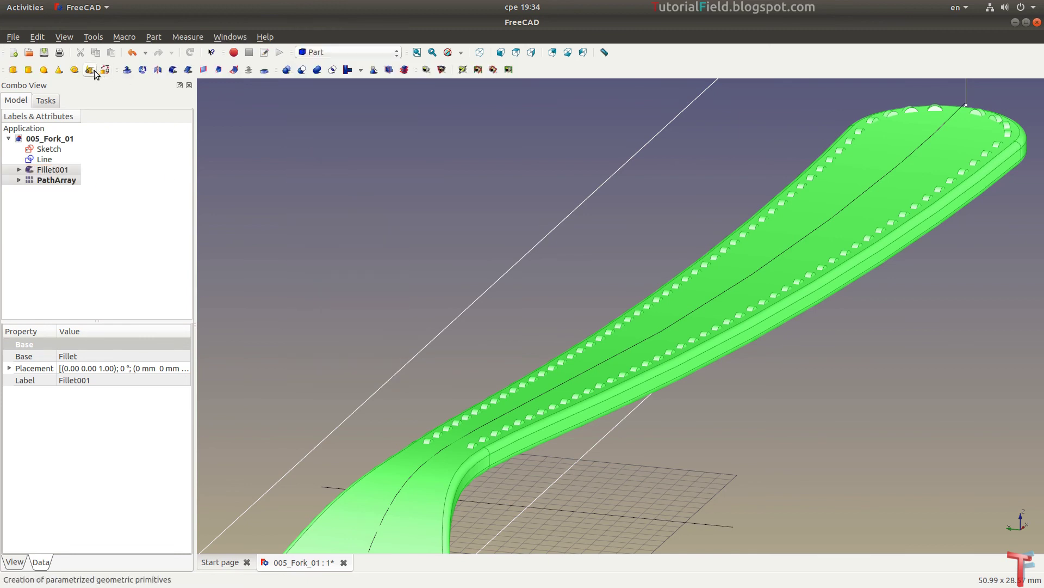
Union Fillet001 and PathArray with Part Boolean into a single Fusion
click(287, 69)
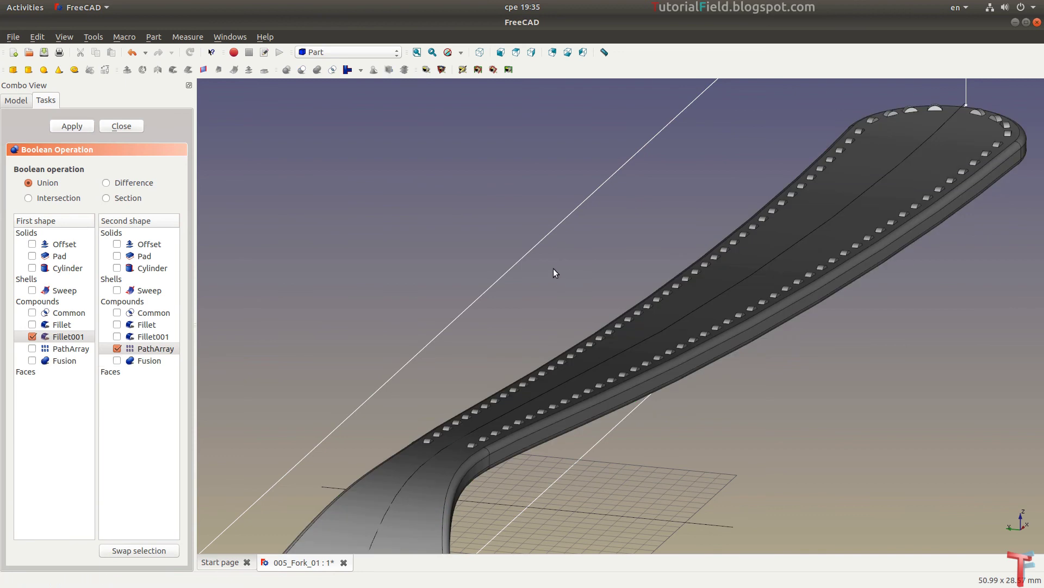
click(126, 124)
click(18, 169)
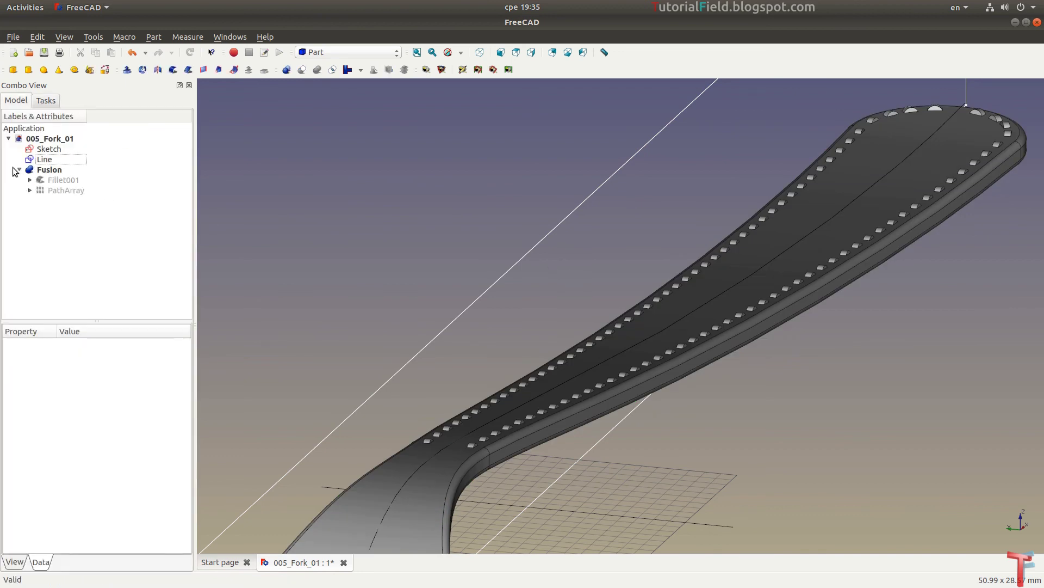
click(30, 180)
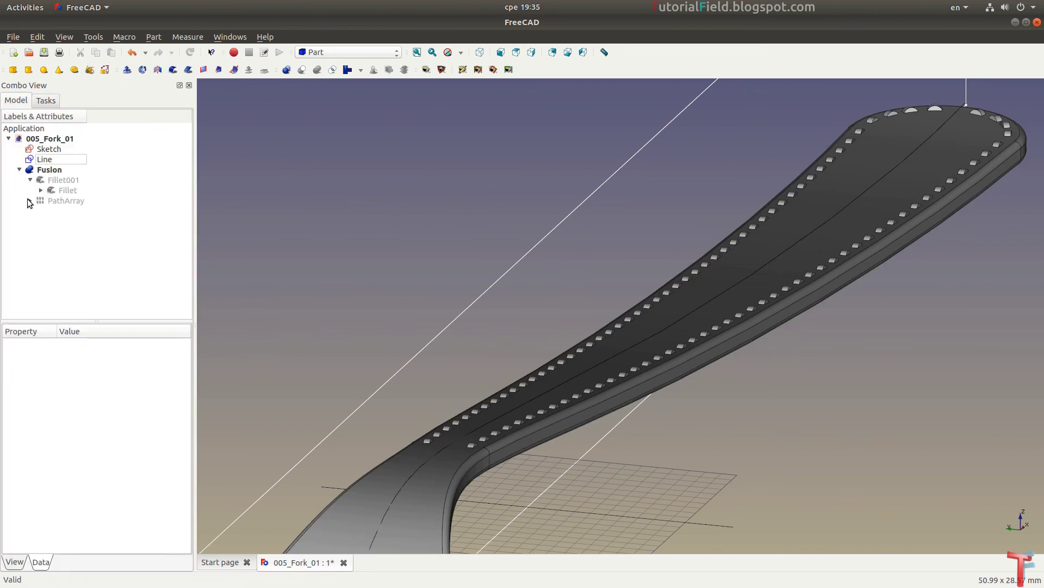
click(30, 201)
click(52, 201)
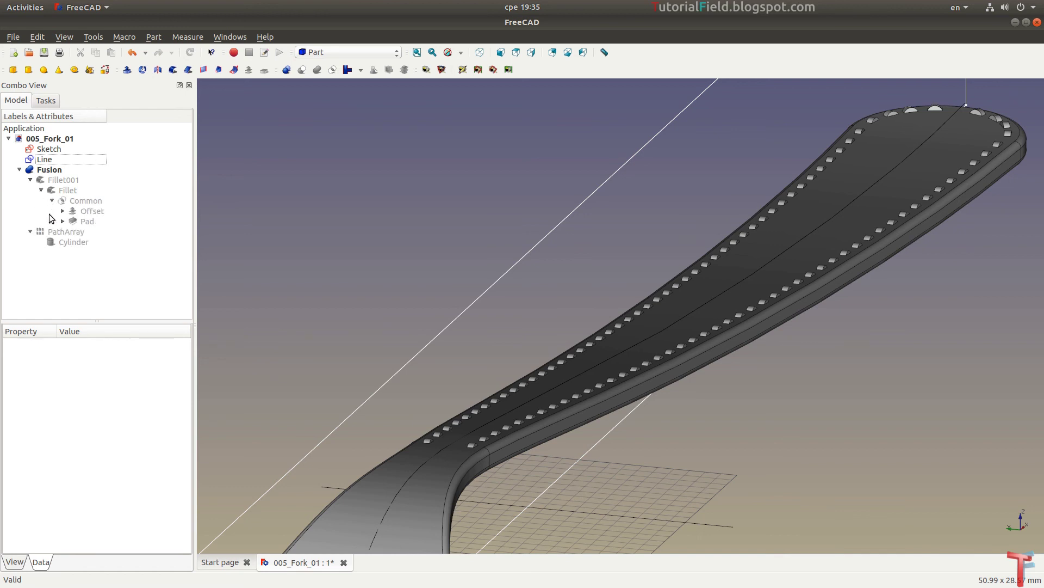
click(62, 232)
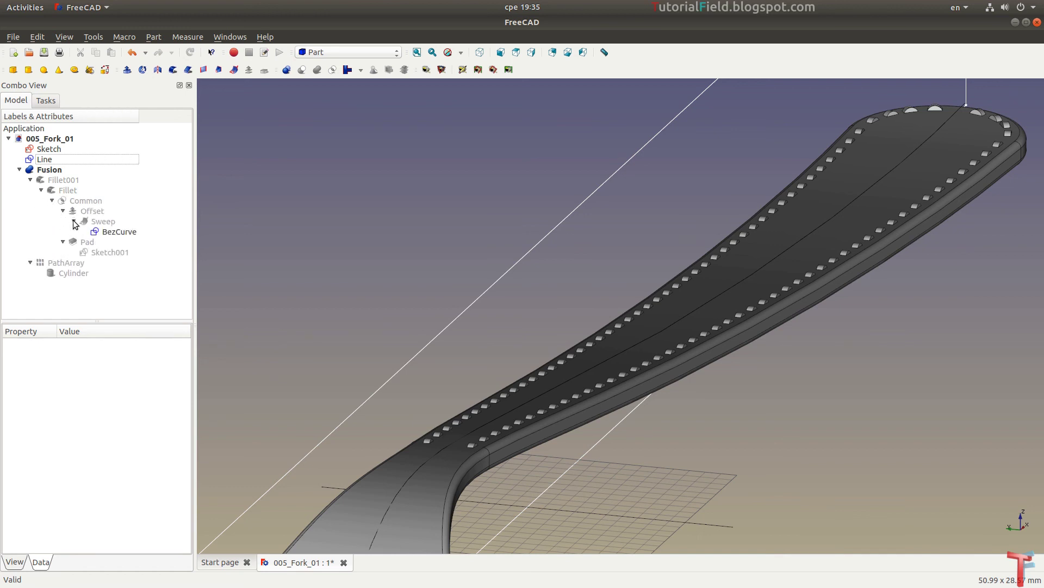
click(114, 232)
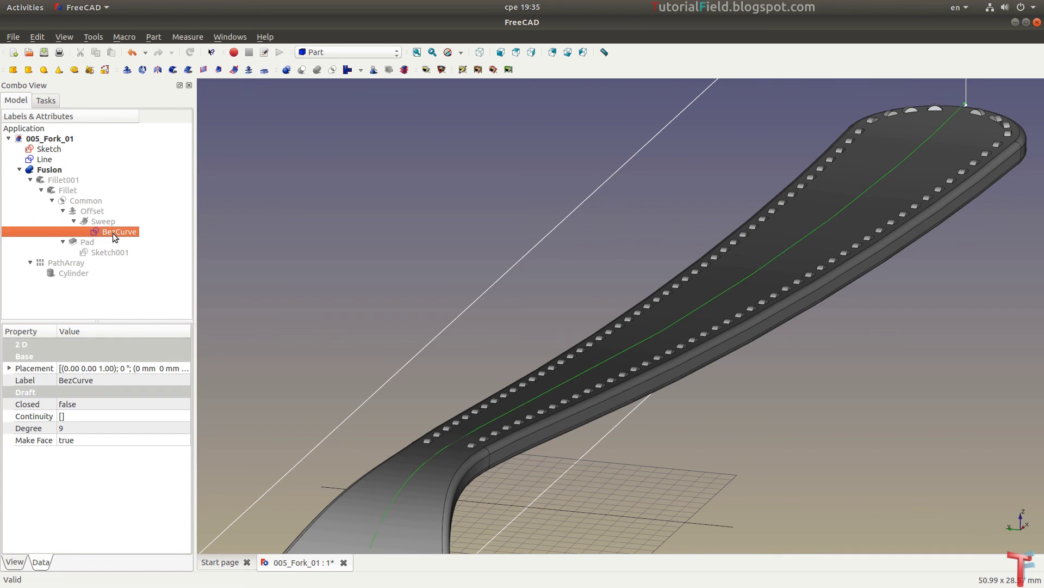
click(44, 160)
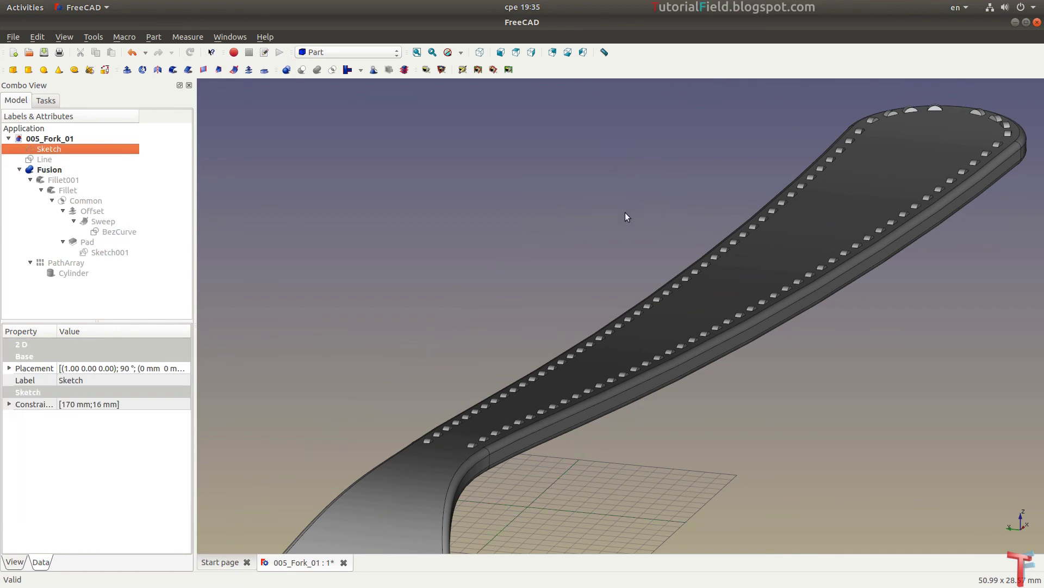
mouse_move(625, 217)
middle_down()
mouse_move(513, 237)
mouse_move(490, 268)
middle_up()
scroll(492, 326, up, 3)
scroll(554, 332, up, 2)
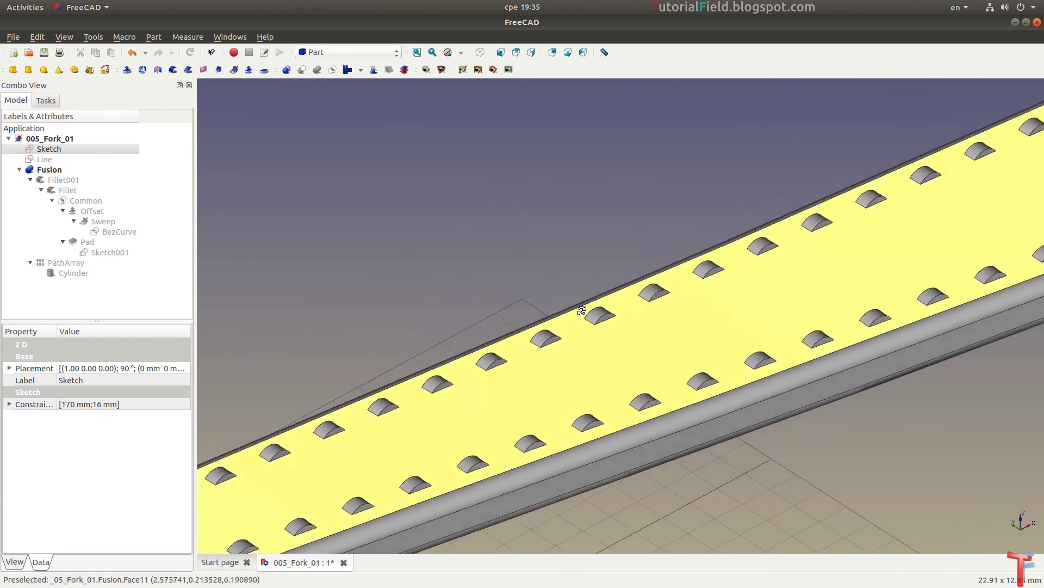
middle_drag(582, 310, 683, 273)
scroll(885, 345, down, 3)
scroll(881, 359, down, 1)
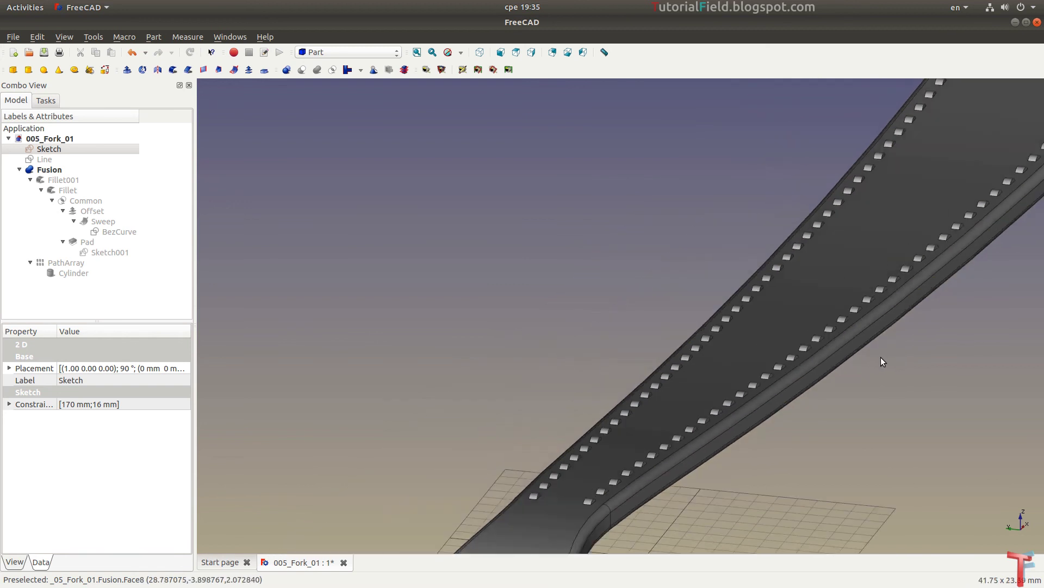
mouse_move(883, 361)
middle_down()
mouse_move(776, 404)
mouse_move(788, 410)
mouse_move(784, 401)
mouse_move(751, 414)
middle_up()
scroll(775, 404, down, 2)
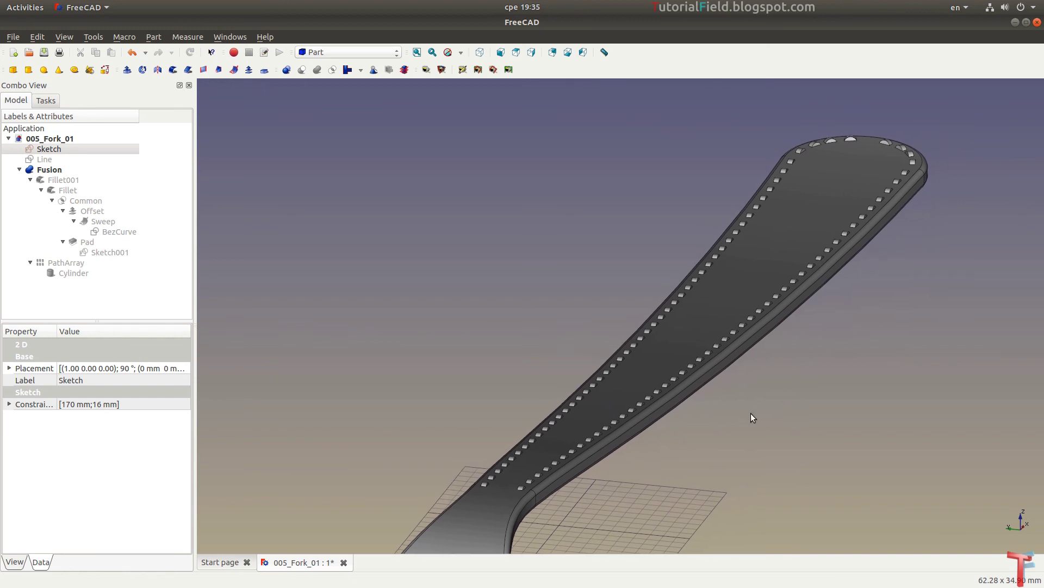
middle_drag(751, 460, 732, 443)
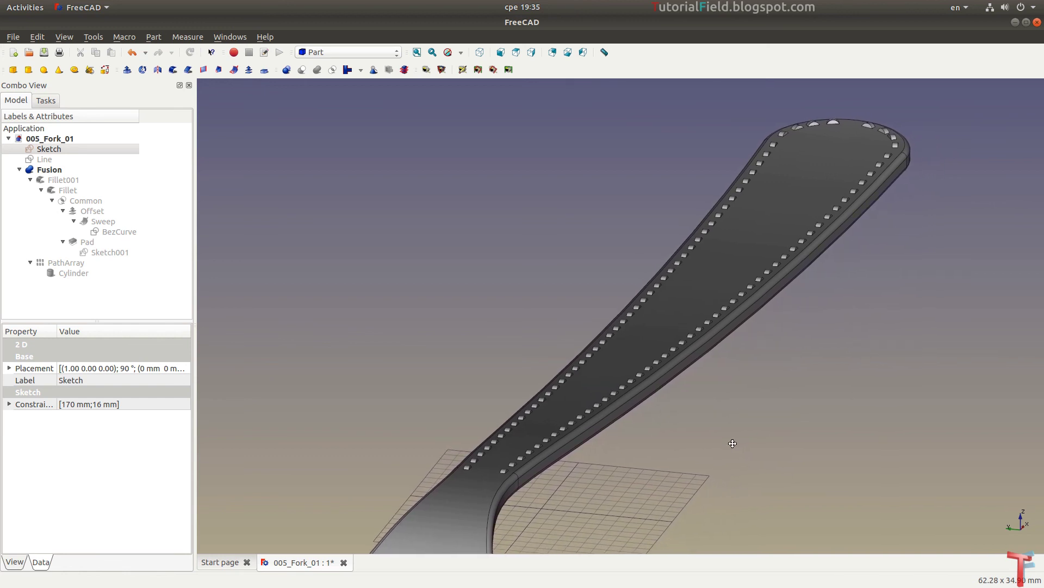
scroll(534, 484, up, 2)
scroll(497, 483, up, 2)
scroll(522, 484, up, 2)
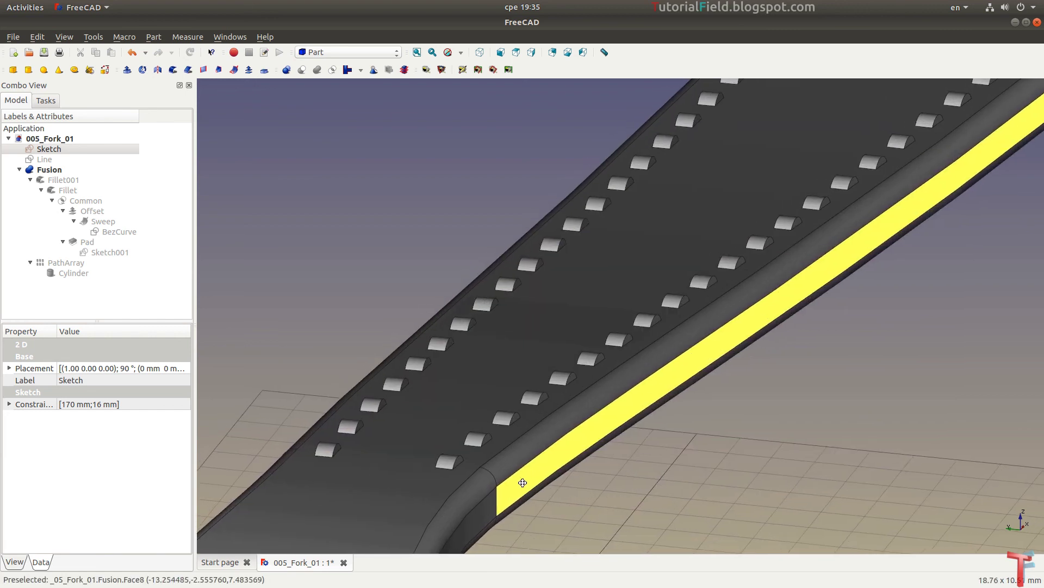
scroll(749, 431, down, 2)
scroll(700, 366, down, 2)
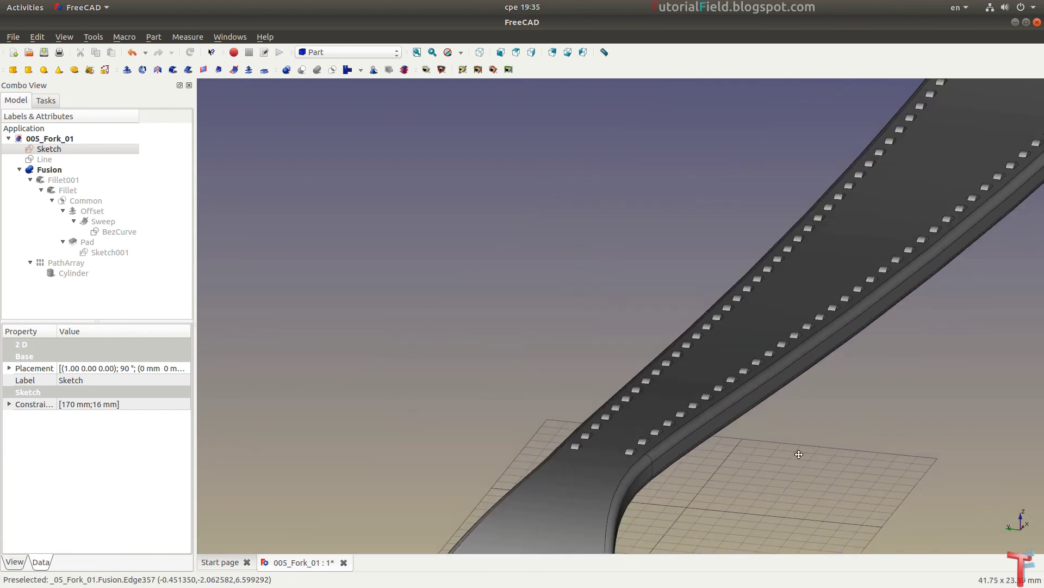
mouse_move(707, 381)
middle_down()
mouse_move(730, 452)
mouse_move(657, 453)
middle_up()
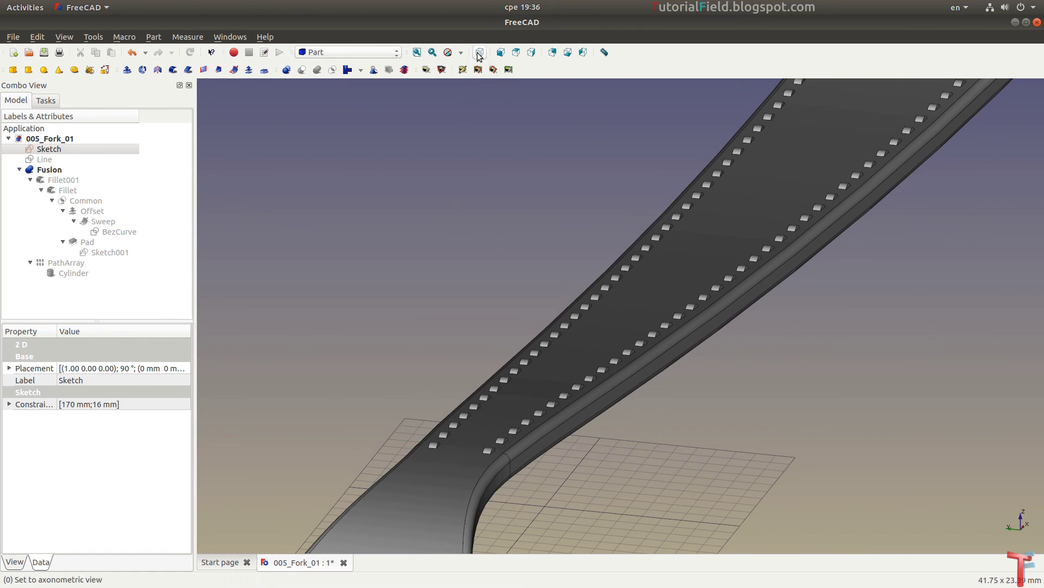
click(417, 51)
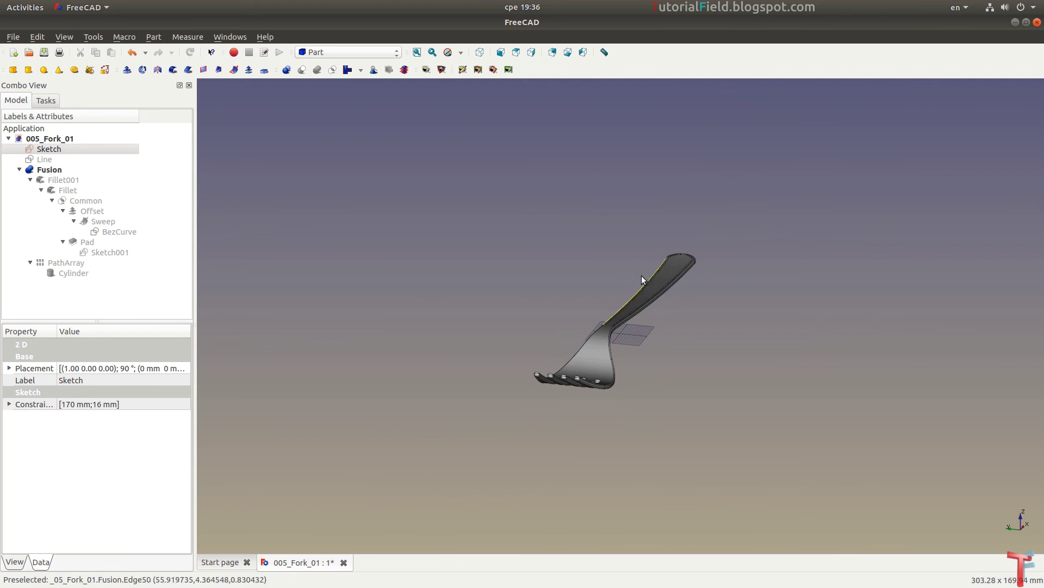
middle_drag(642, 276, 639, 338)
scroll(732, 346, up, 8)
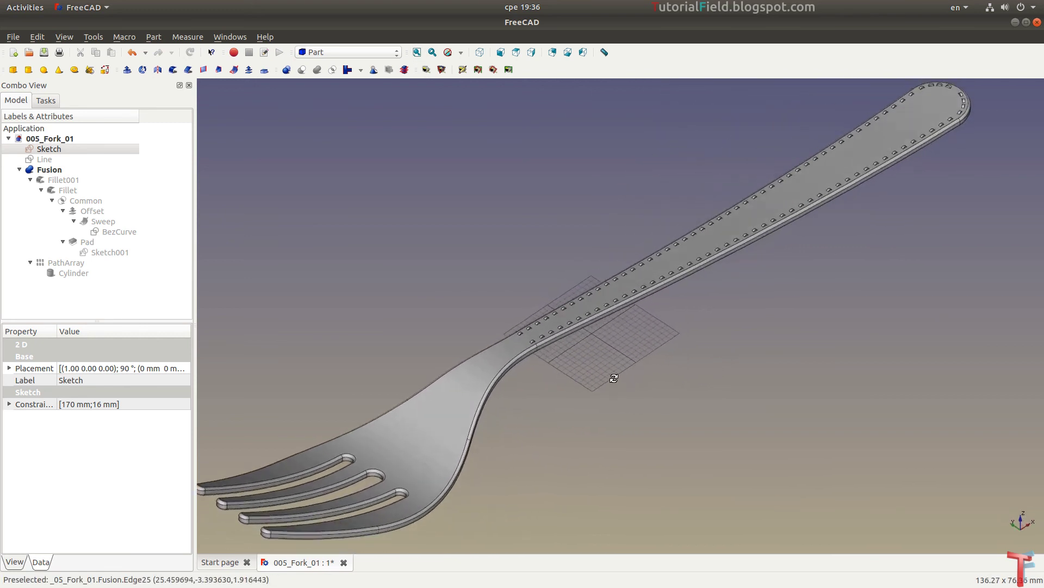
mouse_move(613, 377)
middle_down()
mouse_move(631, 387)
mouse_move(623, 391)
mouse_move(639, 380)
mouse_move(625, 397)
mouse_move(631, 387)
mouse_move(648, 394)
mouse_move(650, 382)
mouse_move(648, 403)
middle_up()
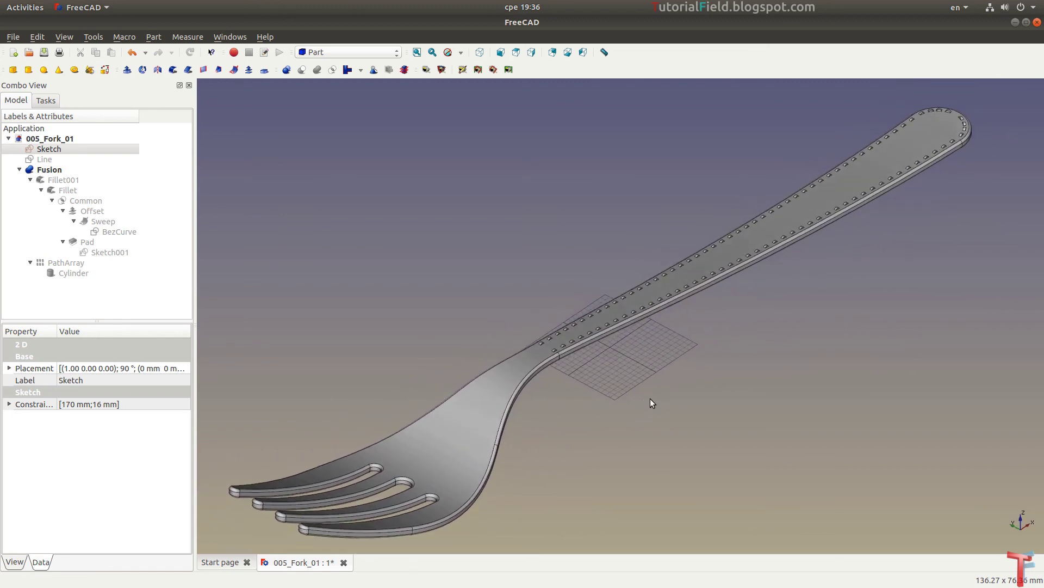
mouse_move(769, 357)
middle_down()
mouse_move(523, 374)
mouse_move(395, 318)
mouse_move(372, 328)
mouse_move(489, 354)
mouse_move(684, 431)
mouse_move(585, 492)
mouse_move(450, 431)
mouse_move(492, 398)
mouse_move(497, 380)
mouse_move(420, 361)
mouse_move(851, 397)
mouse_move(737, 425)
mouse_move(702, 450)
middle_up()
scroll(403, 321, down, 2)
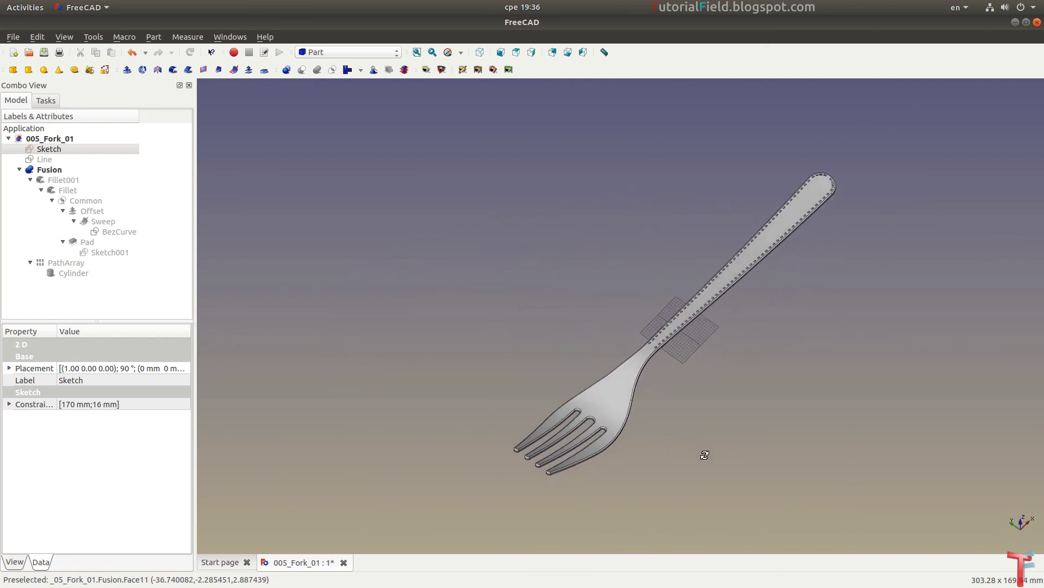
scroll(631, 326, up, 2)
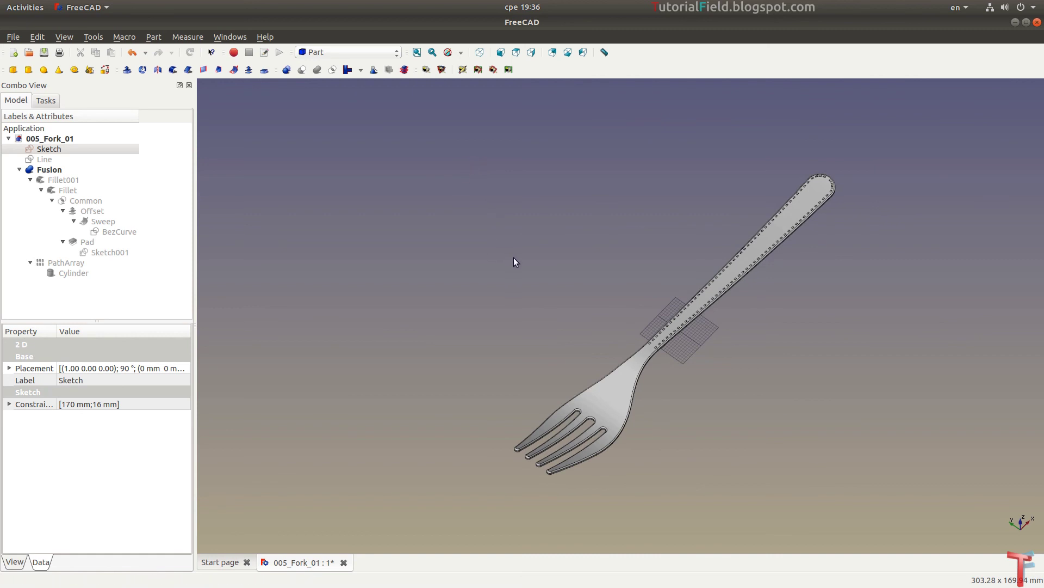
mouse_move(515, 259)
middle_down()
mouse_move(585, 341)
mouse_move(709, 427)
mouse_move(447, 302)
mouse_move(438, 278)
mouse_move(357, 264)
mouse_move(501, 326)
mouse_move(774, 296)
mouse_move(545, 423)
mouse_move(614, 370)
middle_up()
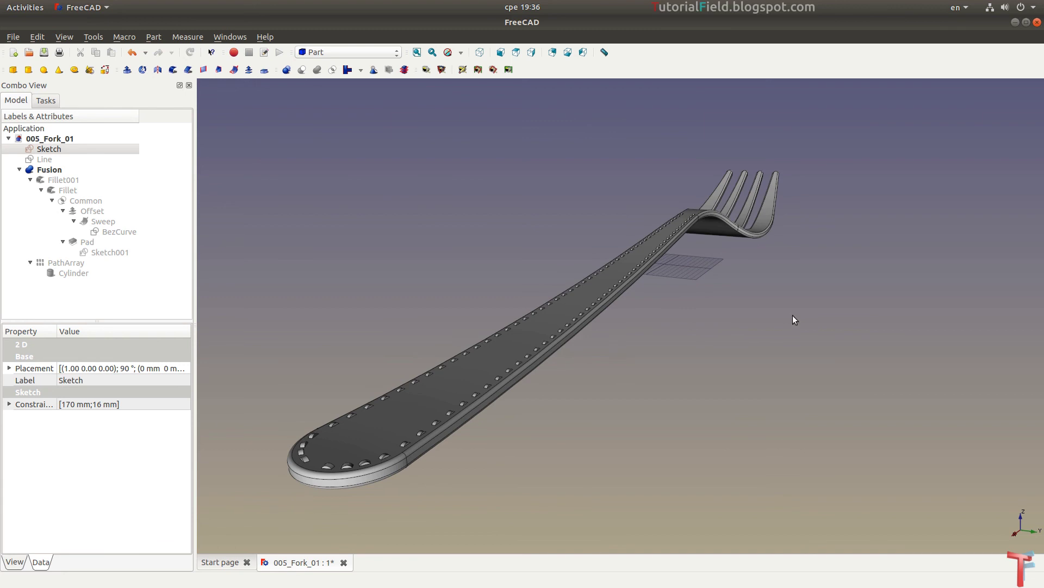
mouse_move(794, 320)
middle_down()
mouse_move(637, 366)
mouse_move(584, 400)
mouse_move(389, 415)
mouse_move(776, 403)
mouse_move(708, 392)
mouse_move(667, 370)
middle_up()
mouse_move(586, 309)
middle_down()
mouse_move(660, 338)
mouse_move(646, 345)
mouse_move(669, 345)
mouse_move(741, 324)
mouse_move(844, 272)
mouse_move(867, 295)
middle_up()
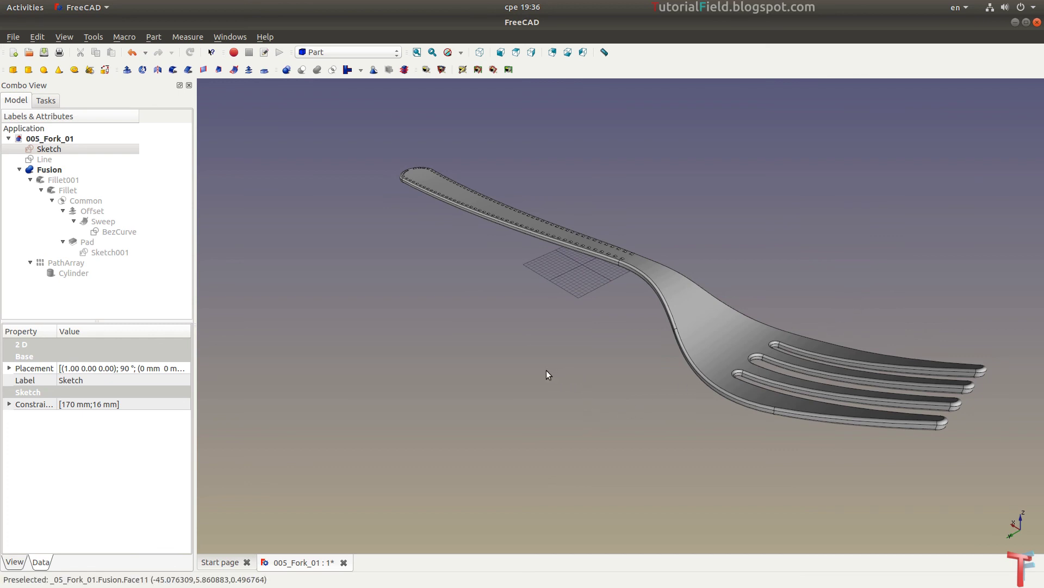
middle_drag(534, 374, 592, 380)
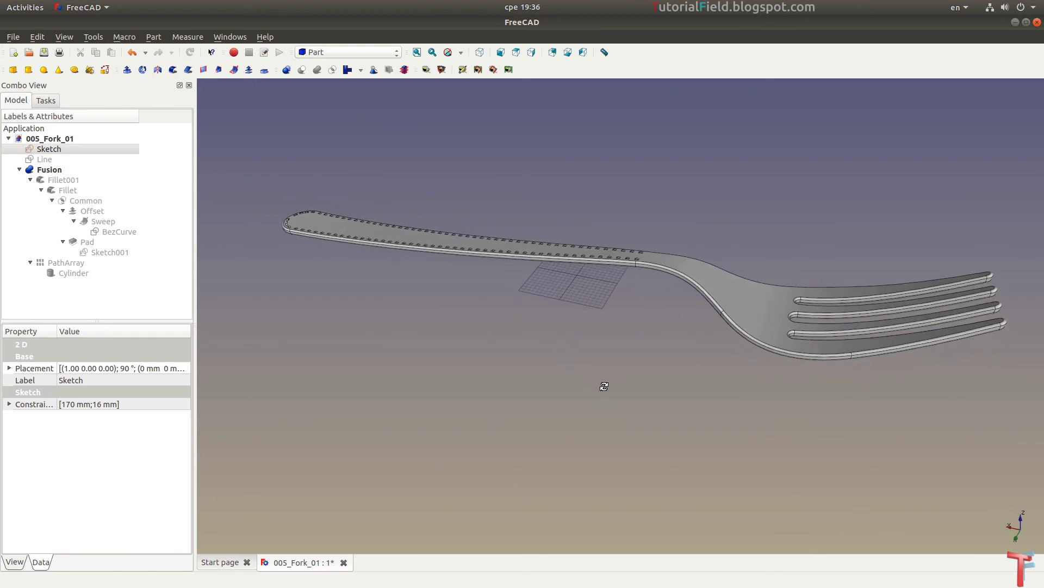
click(664, 354)
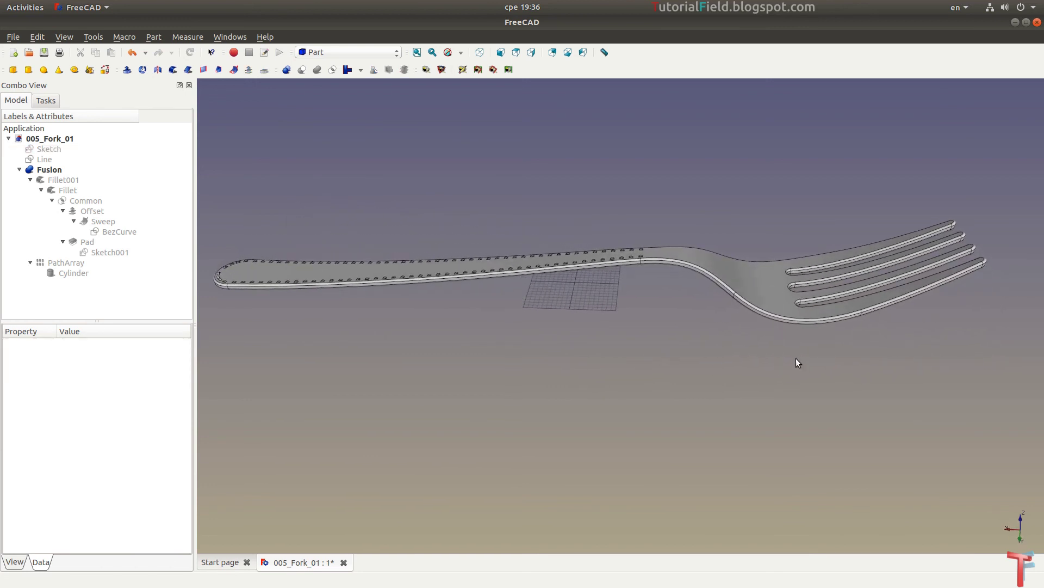
mouse_move(795, 358)
middle_down()
mouse_move(737, 387)
mouse_move(562, 401)
mouse_move(426, 382)
middle_up()
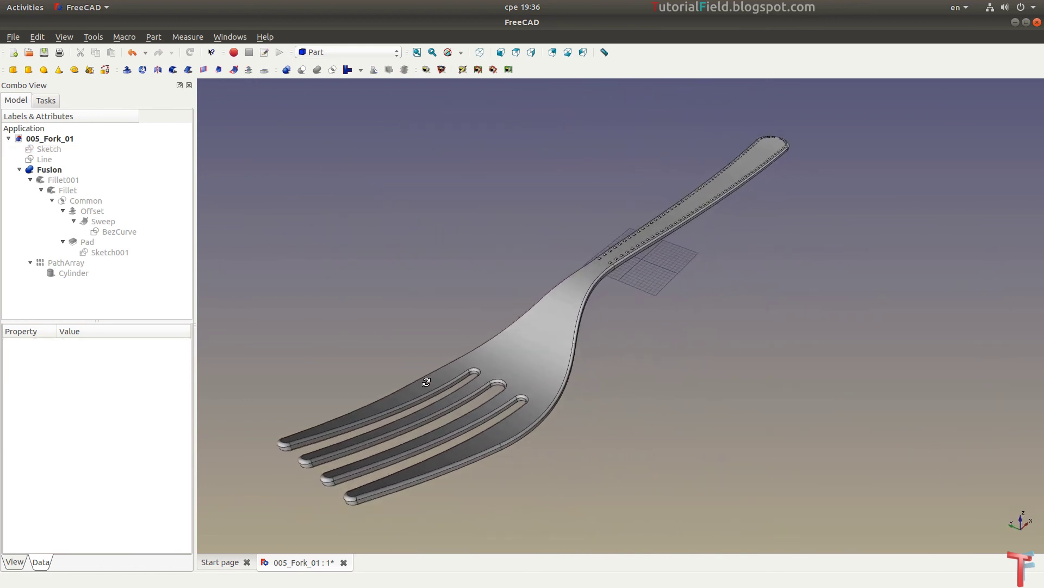
Apply the Chrome material preset to the Fusion fork through its Appearance display properties
right_click(55, 170)
click(117, 255)
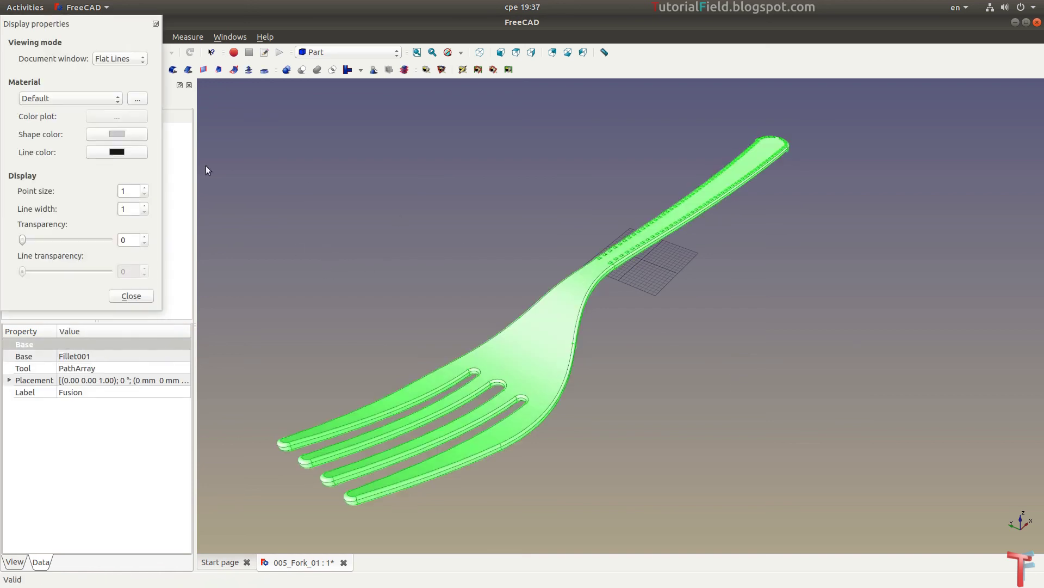
click(136, 99)
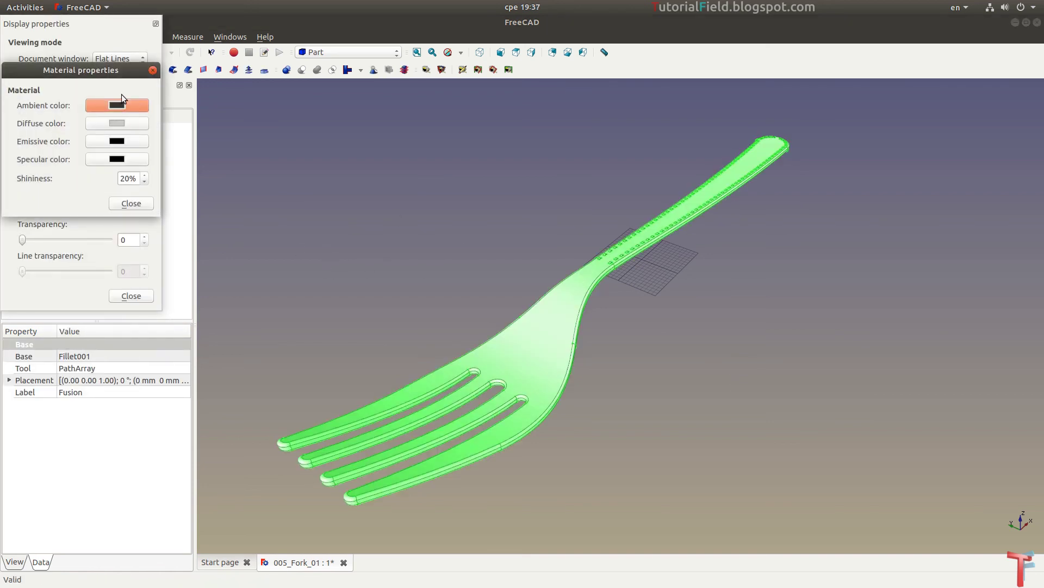
click(151, 71)
click(89, 99)
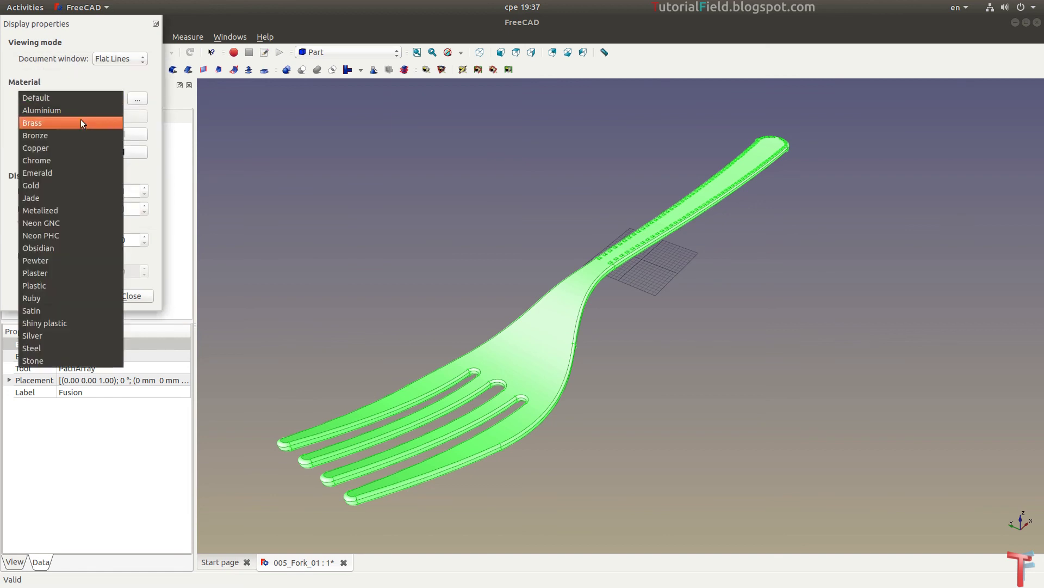
click(70, 154)
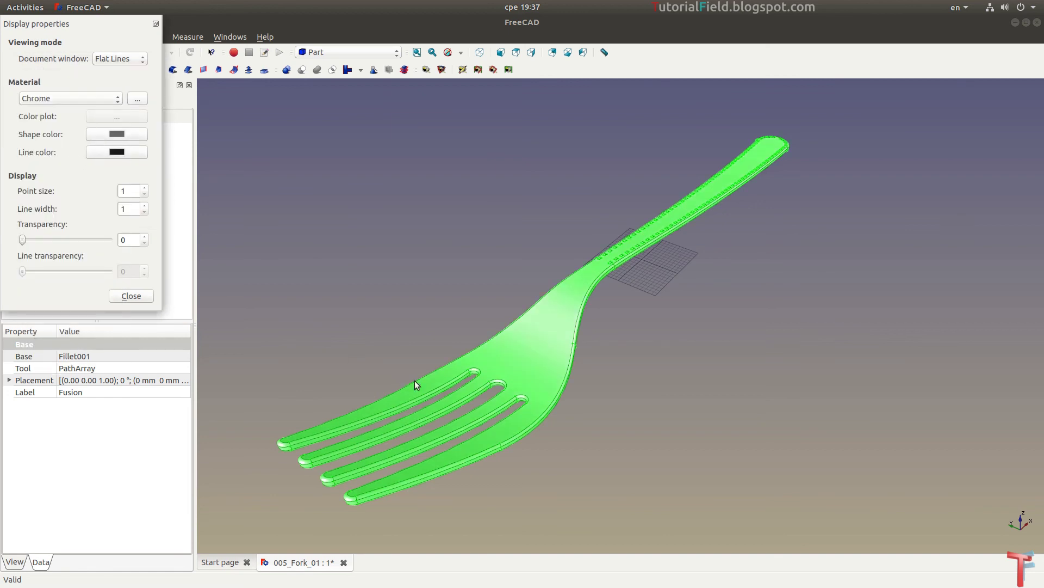
click(478, 387)
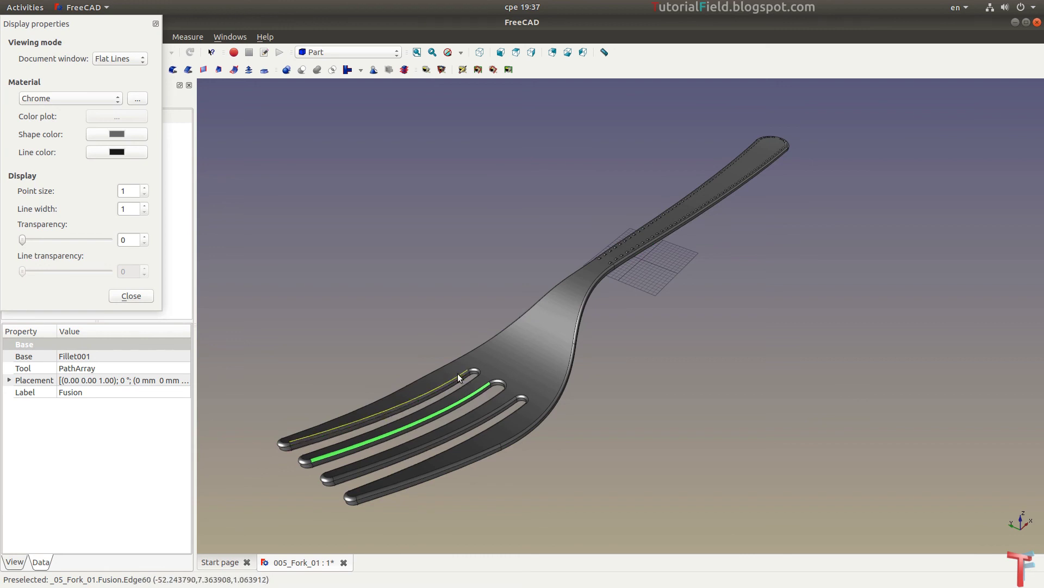
Orbit around the chrome fork to inspect its finish and studs from several angles
click(458, 373)
mouse_move(524, 239)
middle_down()
mouse_move(731, 255)
mouse_move(562, 198)
mouse_move(502, 254)
mouse_move(380, 279)
mouse_move(344, 298)
mouse_move(372, 366)
mouse_move(366, 345)
mouse_move(380, 304)
middle_up()
mouse_move(727, 425)
middle_down()
mouse_move(725, 361)
mouse_move(737, 485)
mouse_move(708, 407)
mouse_move(713, 445)
mouse_move(754, 435)
middle_up()
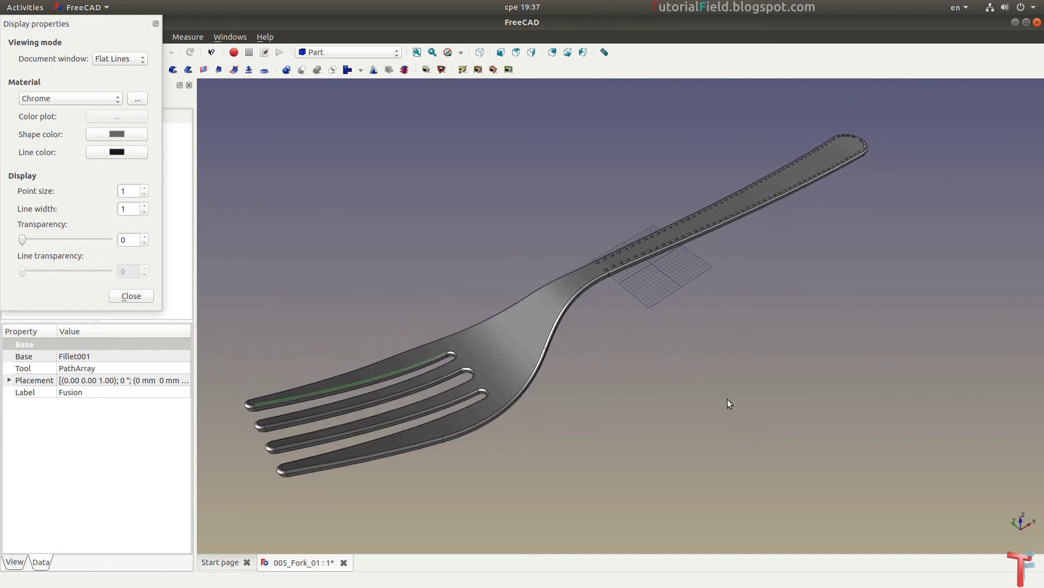
mouse_move(729, 404)
middle_down()
mouse_move(713, 420)
mouse_move(652, 406)
mouse_move(713, 399)
mouse_move(703, 407)
middle_up()
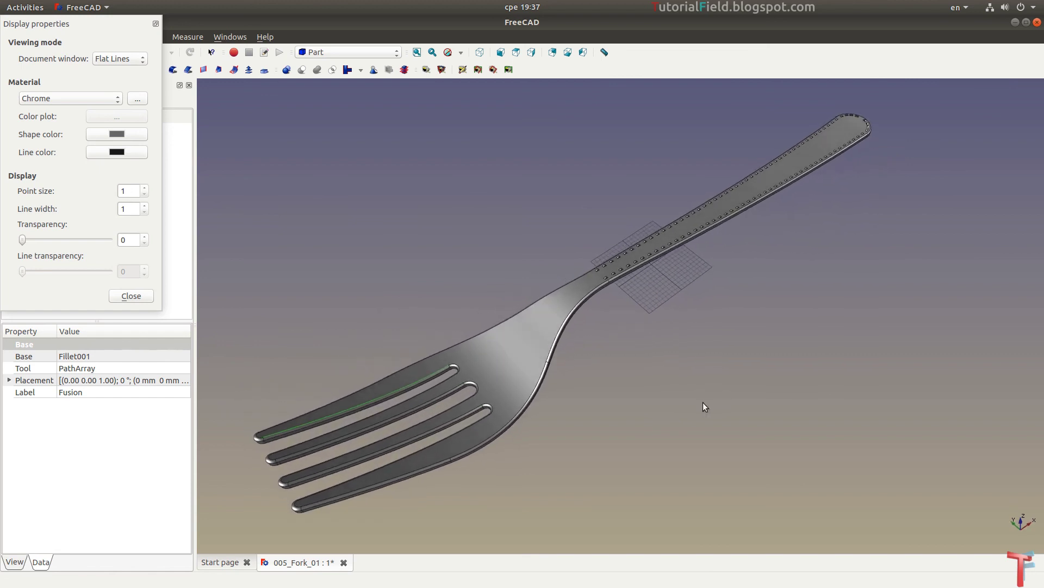
middle_drag(677, 344, 663, 368)
mouse_move(654, 377)
middle_down()
mouse_move(509, 424)
mouse_move(541, 368)
mouse_move(627, 357)
mouse_move(725, 370)
mouse_move(772, 397)
mouse_move(776, 419)
mouse_move(650, 430)
mouse_move(692, 430)
middle_up()
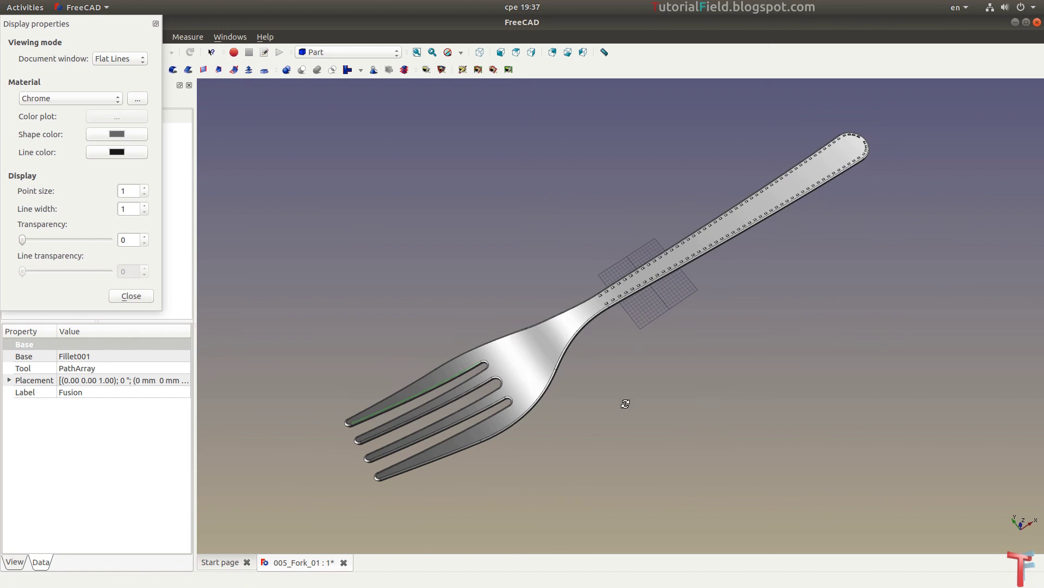
mouse_move(625, 404)
middle_down()
mouse_move(742, 387)
mouse_move(850, 345)
mouse_move(852, 299)
mouse_move(772, 235)
mouse_move(648, 238)
middle_up()
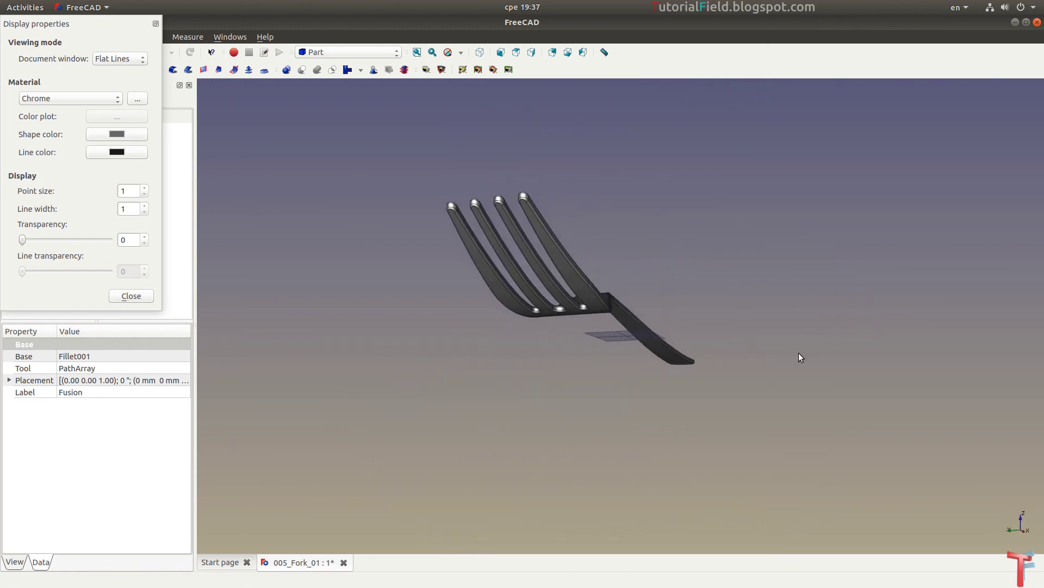
mouse_move(746, 314)
middle_down()
mouse_move(680, 301)
mouse_move(843, 273)
mouse_move(928, 280)
middle_up()
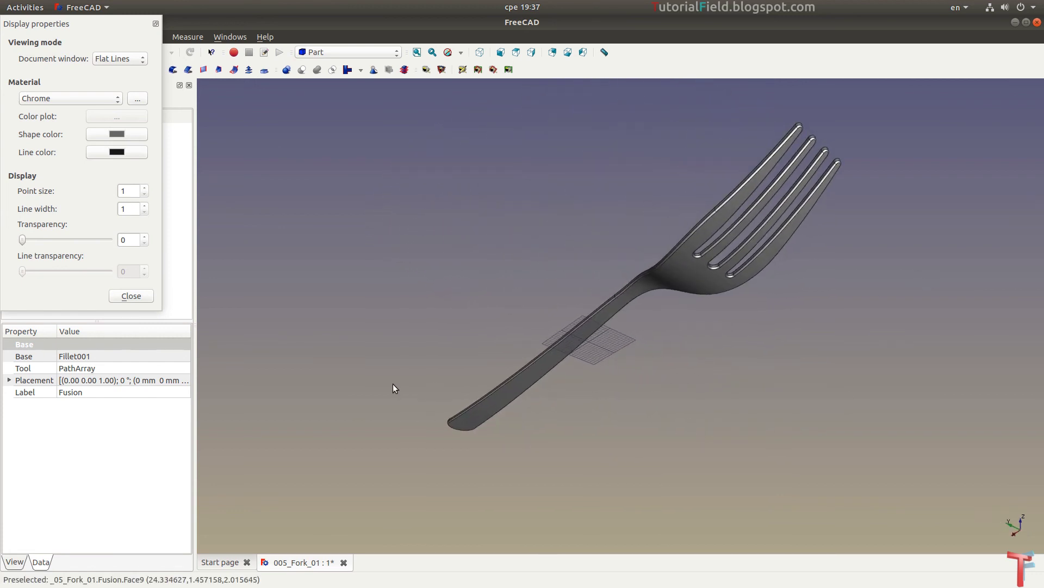
mouse_move(395, 388)
middle_down()
mouse_move(422, 334)
mouse_move(468, 345)
middle_up()
middle_drag(842, 271, 917, 317)
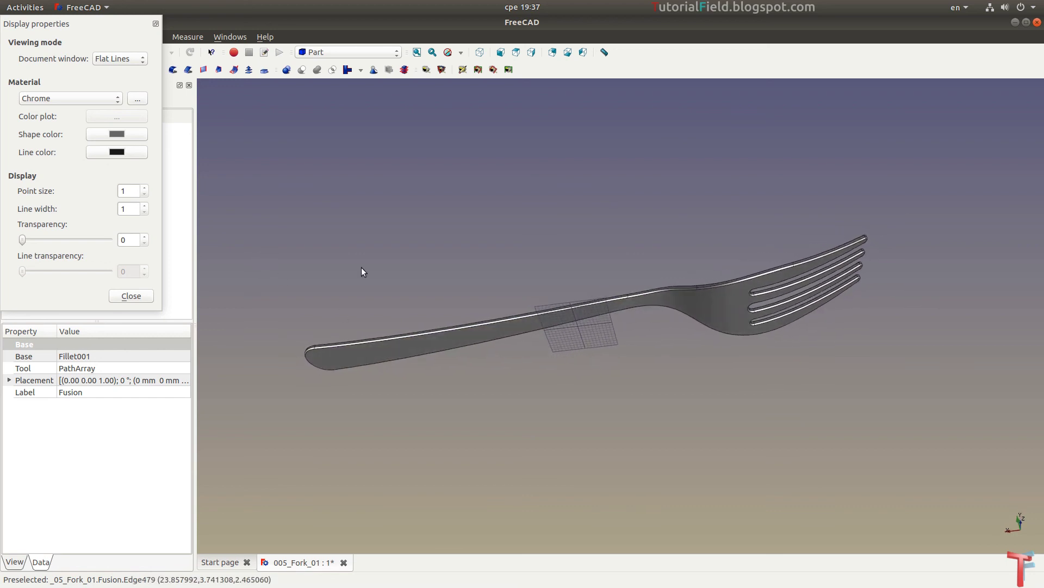
mouse_move(635, 221)
middle_down()
mouse_move(564, 252)
mouse_move(397, 296)
mouse_move(327, 341)
middle_up()
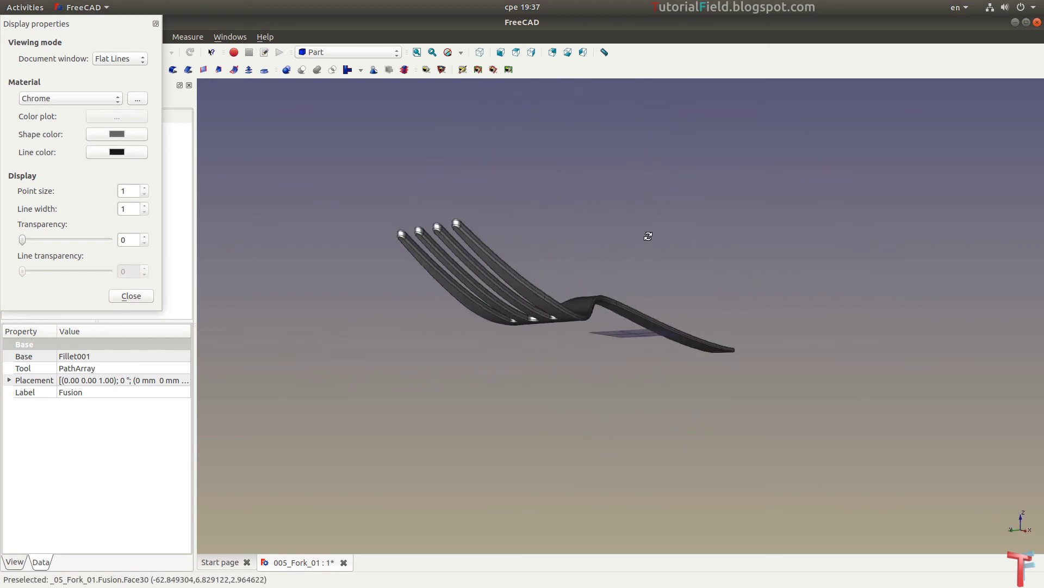
mouse_move(543, 292)
middle_down()
mouse_move(541, 361)
mouse_move(594, 243)
mouse_move(581, 262)
mouse_move(711, 378)
mouse_move(755, 325)
mouse_move(749, 242)
mouse_move(756, 329)
mouse_move(799, 399)
mouse_move(848, 414)
mouse_move(695, 345)
mouse_move(720, 370)
mouse_move(739, 438)
mouse_move(724, 397)
mouse_move(725, 328)
mouse_move(772, 298)
mouse_move(706, 337)
mouse_move(718, 354)
mouse_move(744, 357)
mouse_move(648, 367)
mouse_move(582, 345)
middle_up()
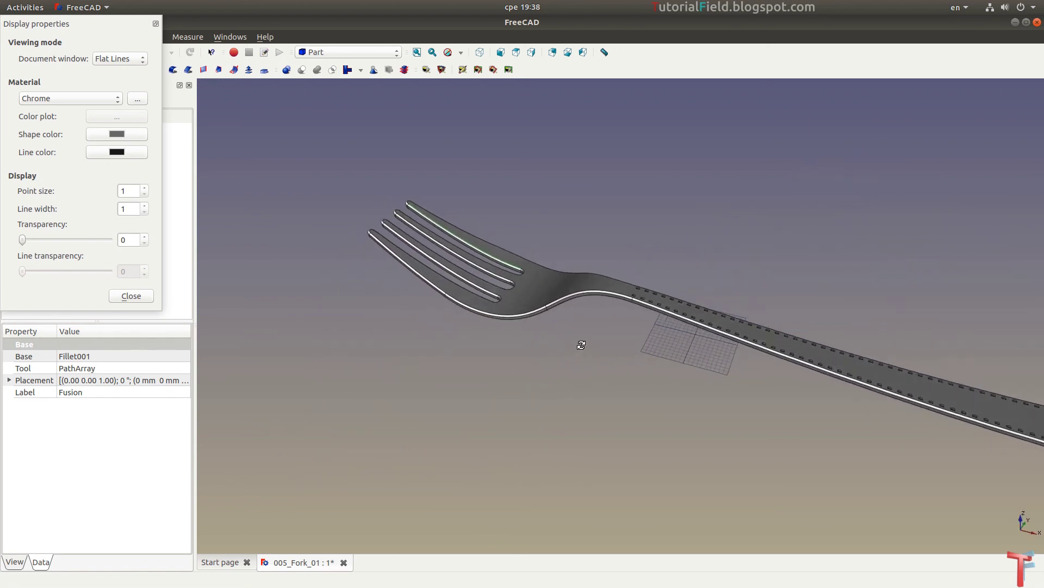
Fit the whole fork in an axonometric view and close the Display properties dialog
click(418, 53)
click(480, 53)
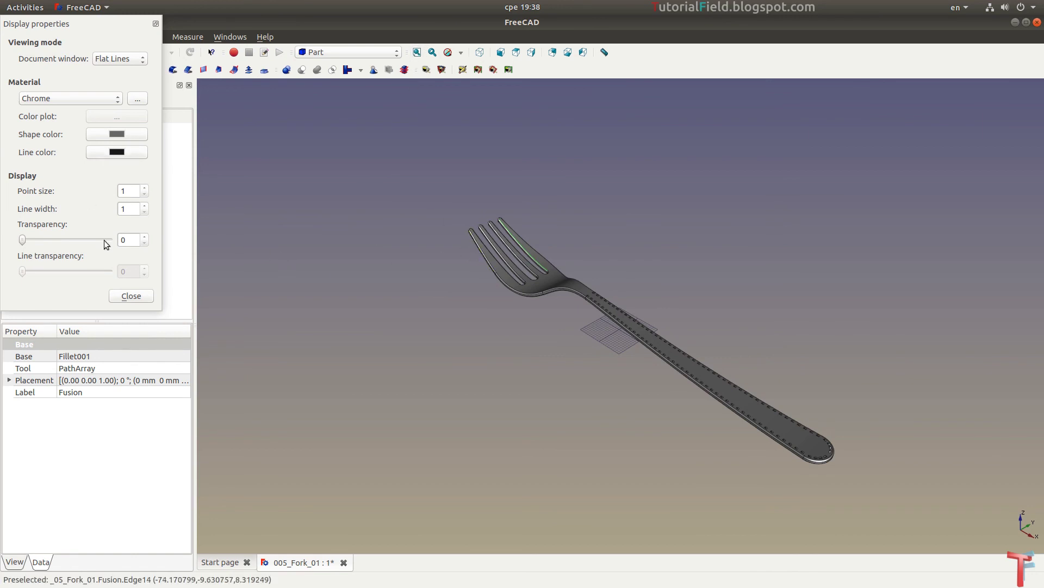
click(132, 299)
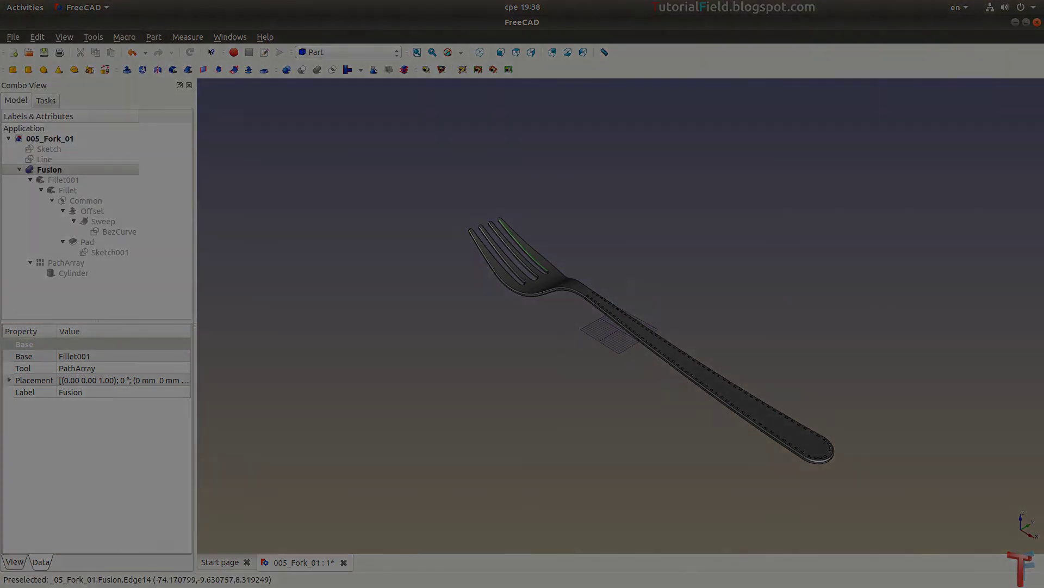